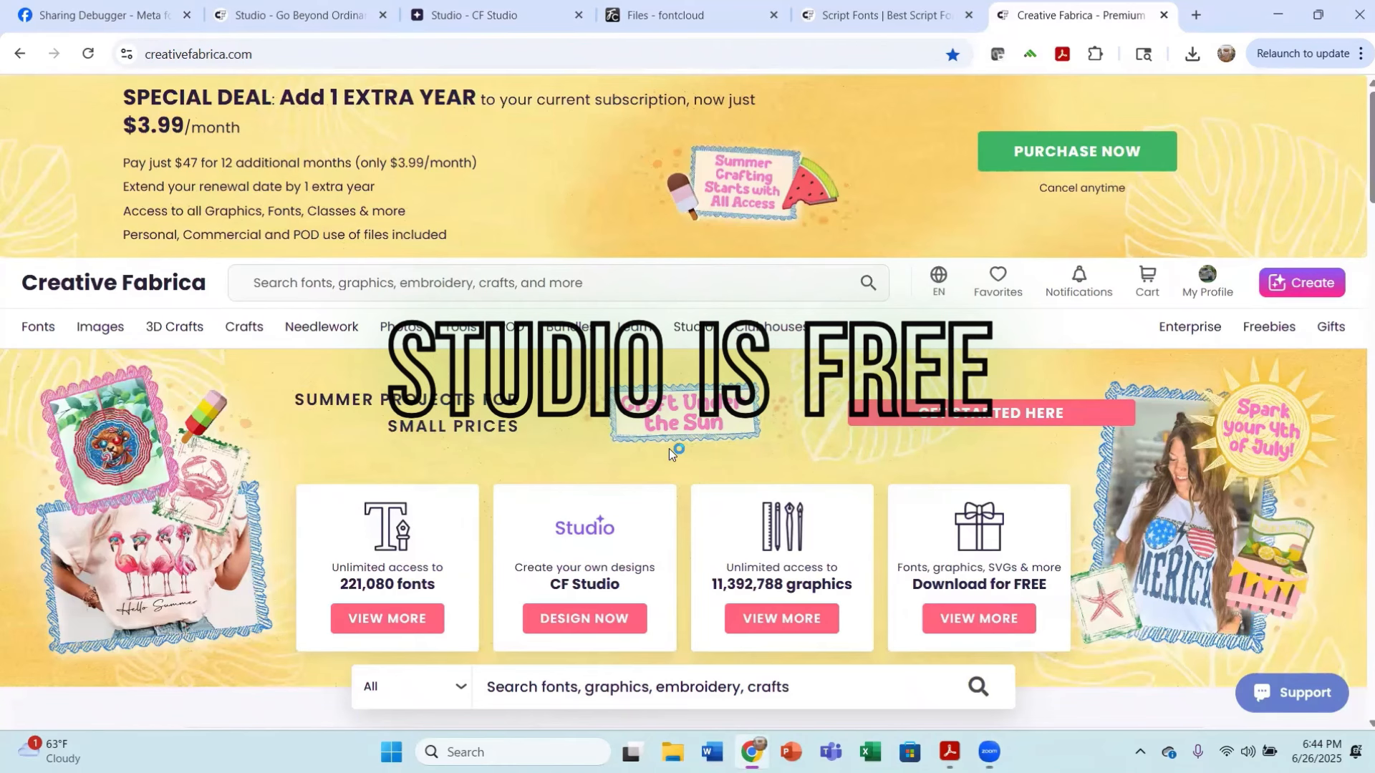
Step: Open Studio from the Creative Fabrica home page, start designing, and close the older duplicate CF Studio tab
scroll(536, 440, down, 5)
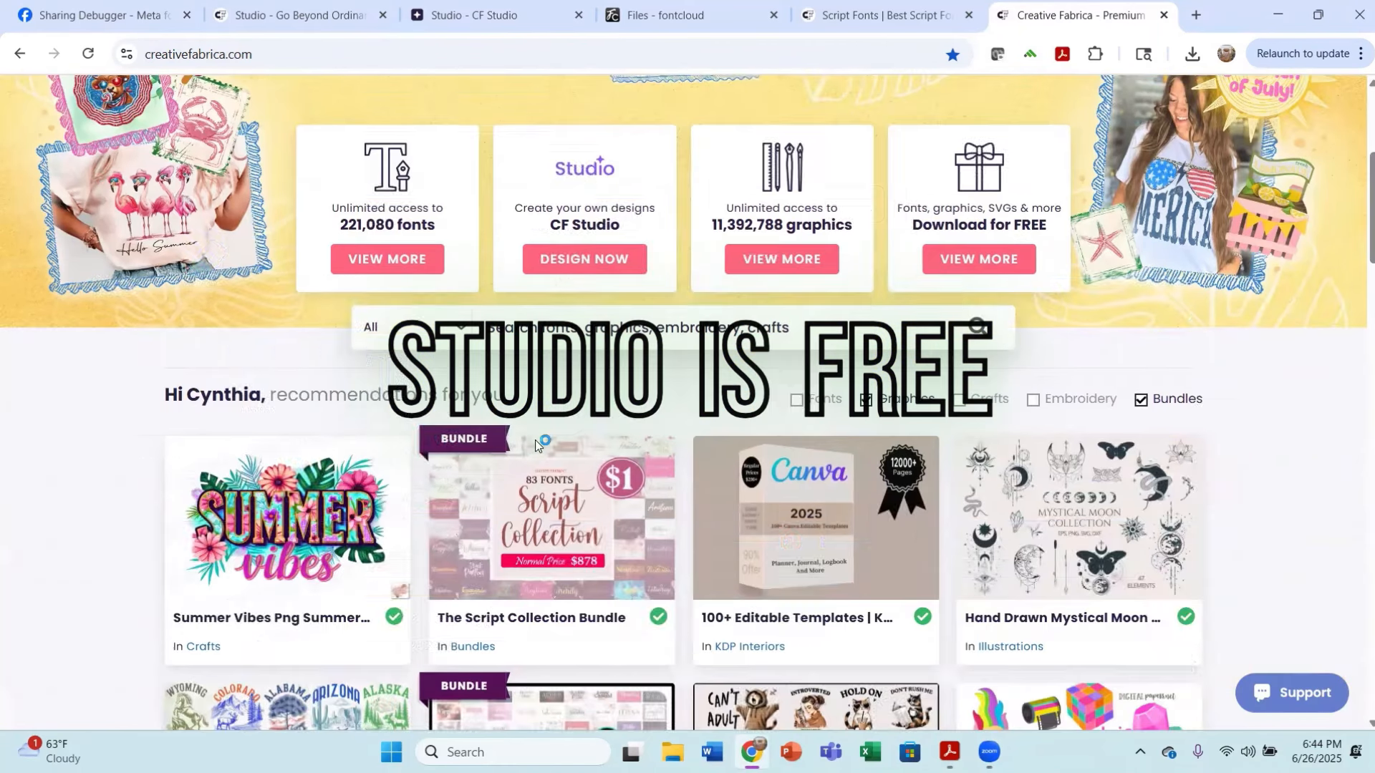
scroll(535, 439, up, 5)
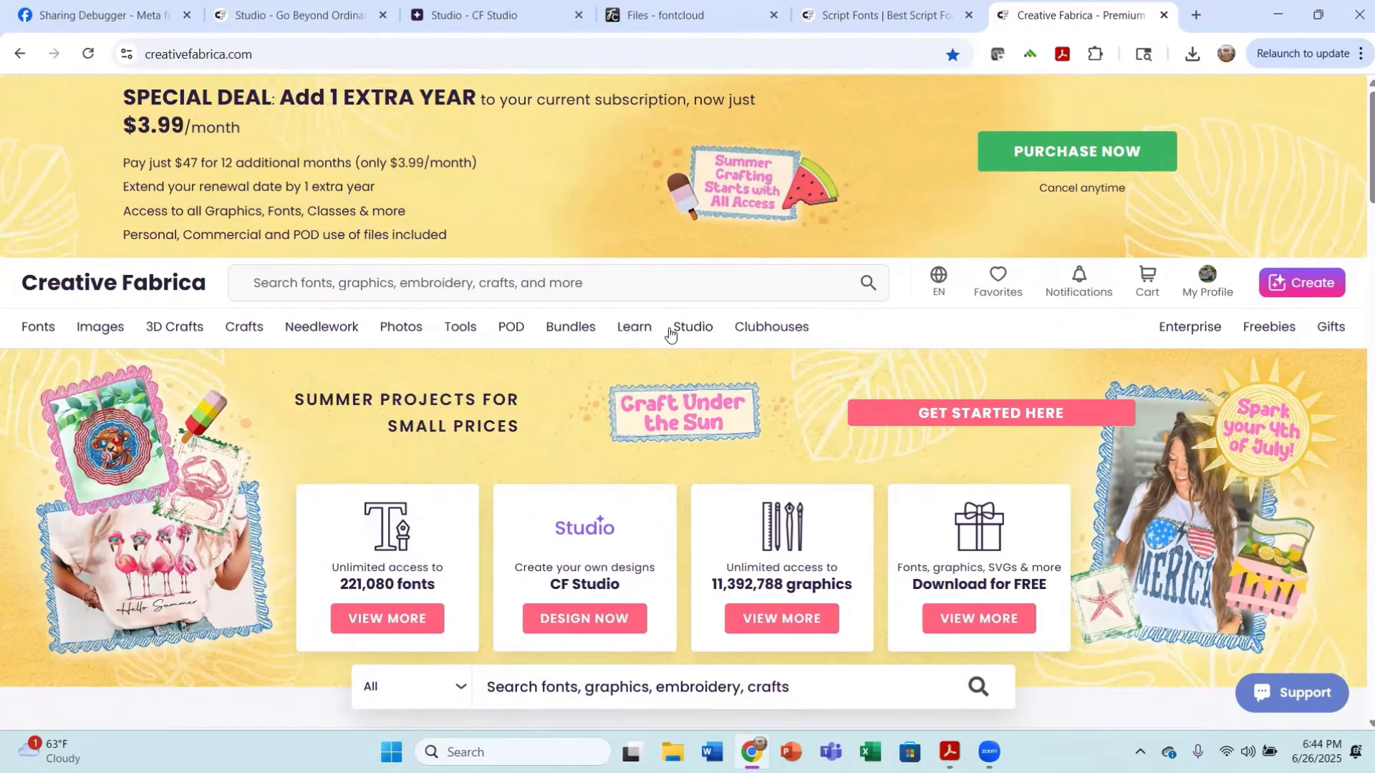
mouse_move(701, 333)
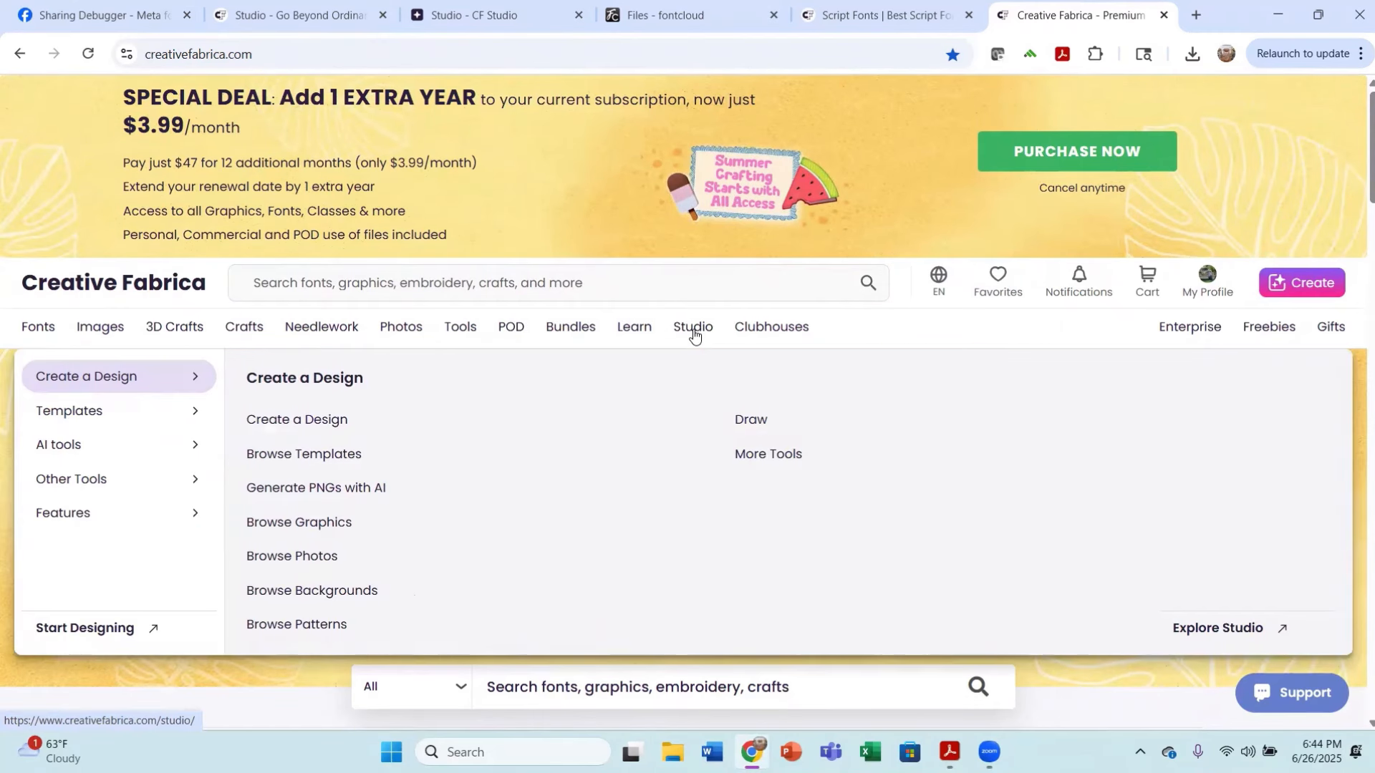
click(694, 332)
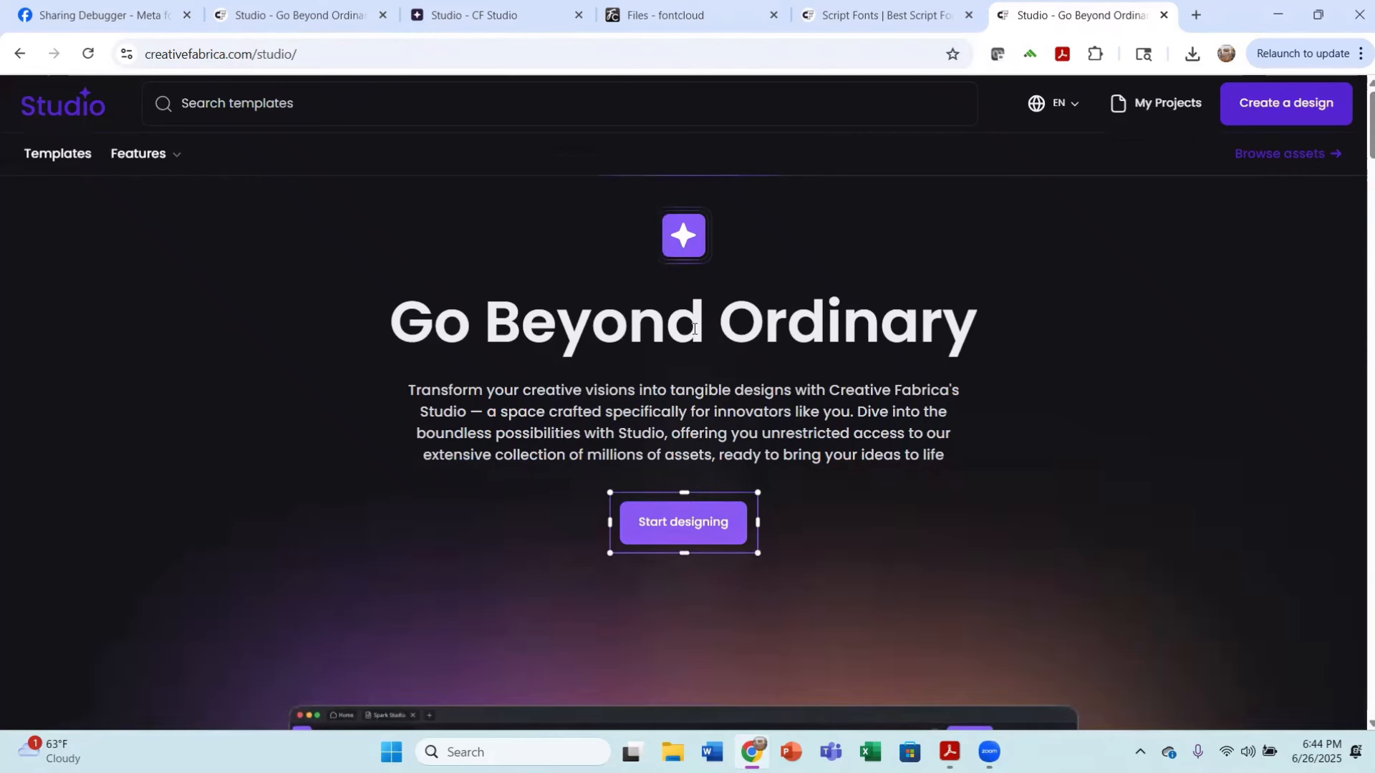
click(669, 535)
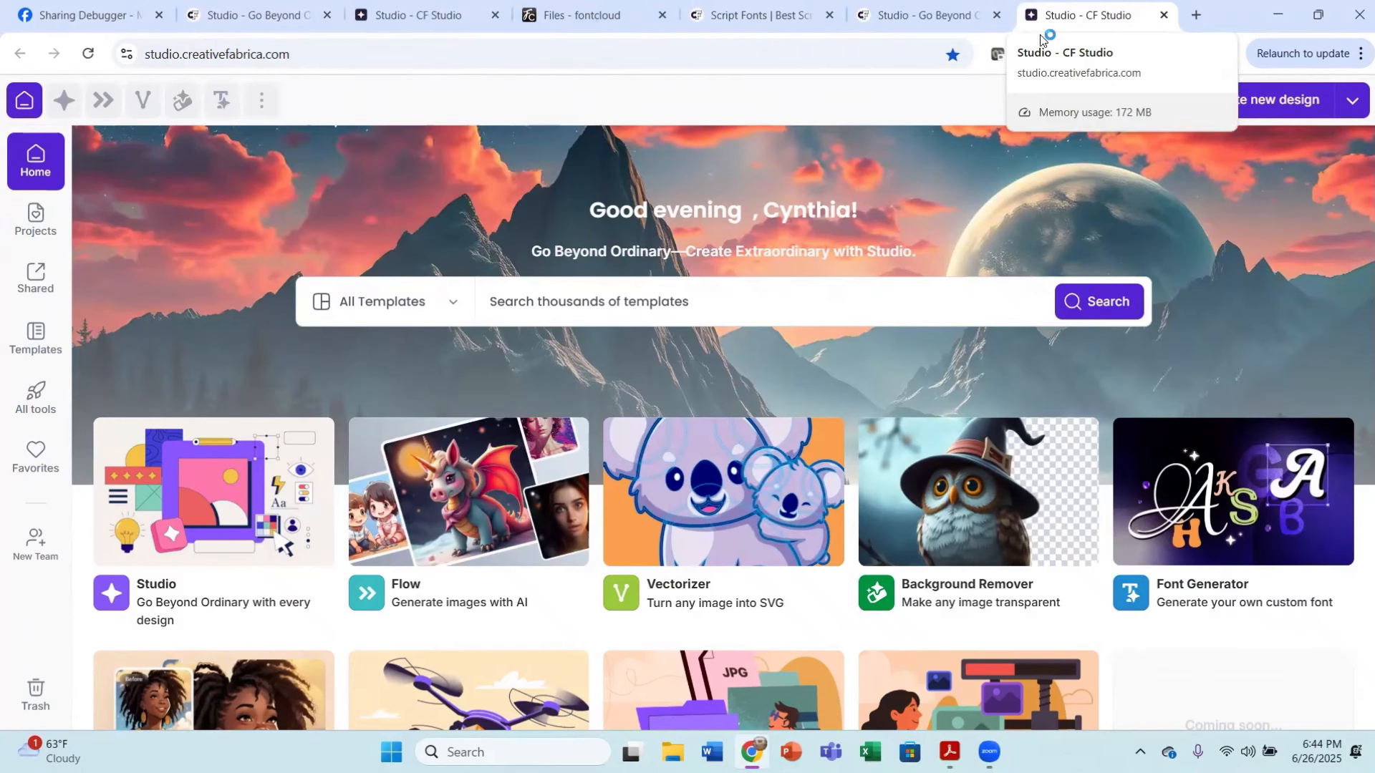
click(494, 16)
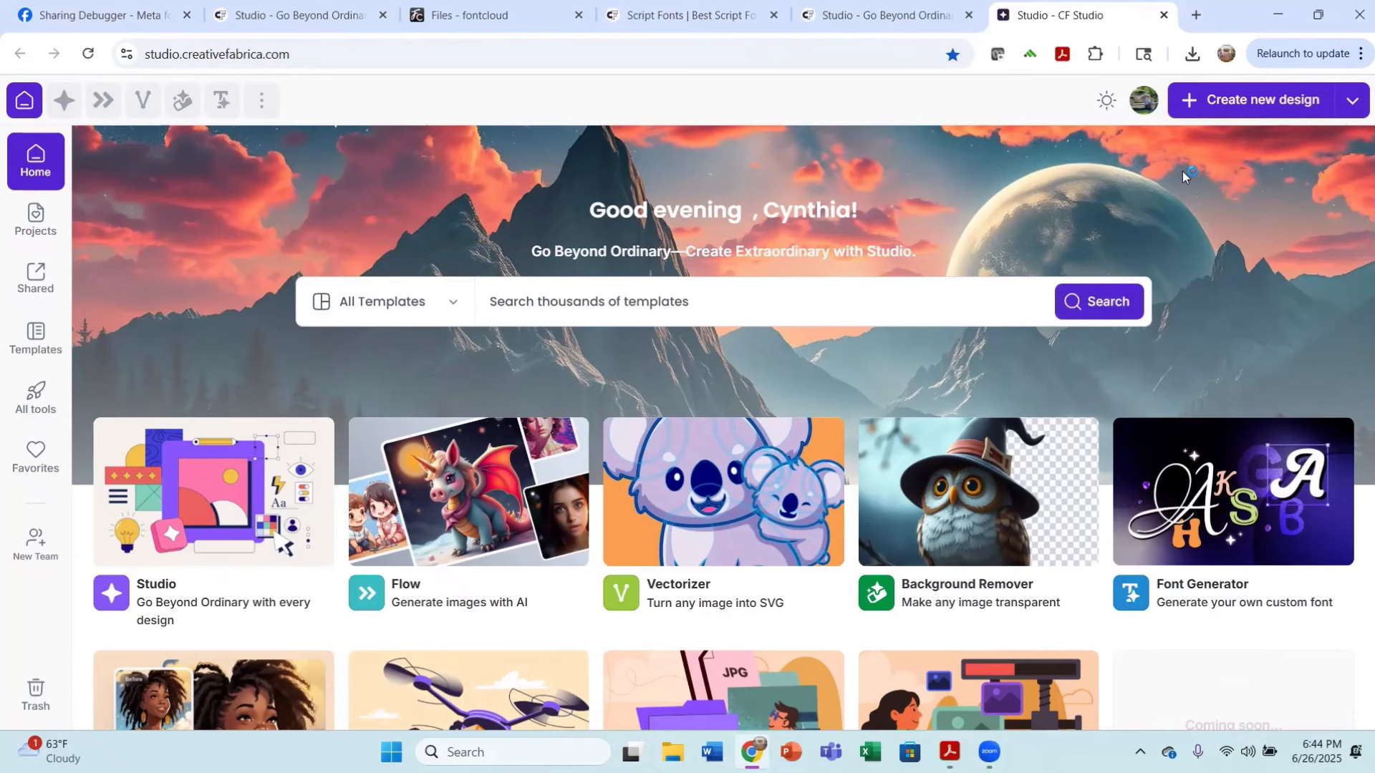
Step: Create a new blank design measuring 8 by 8 inches
click(1239, 108)
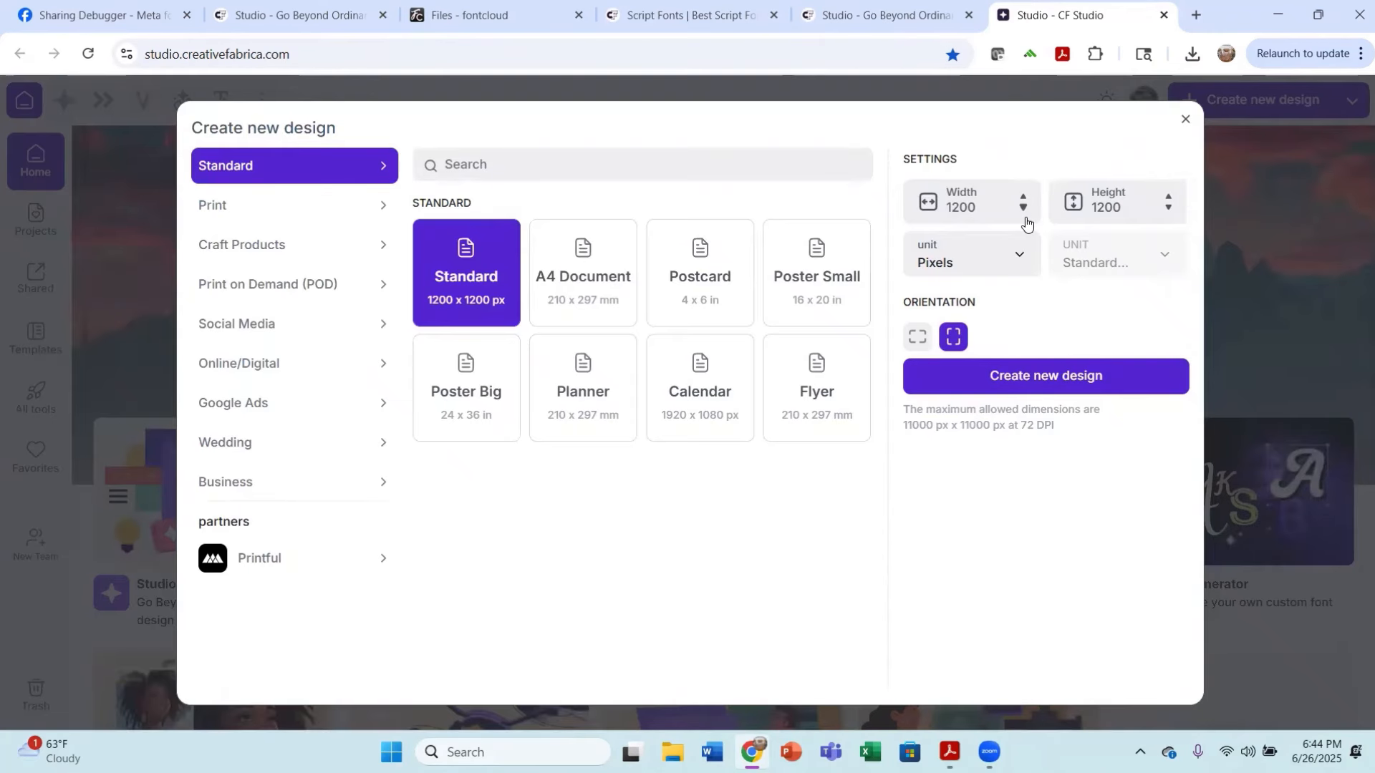
click(1029, 259)
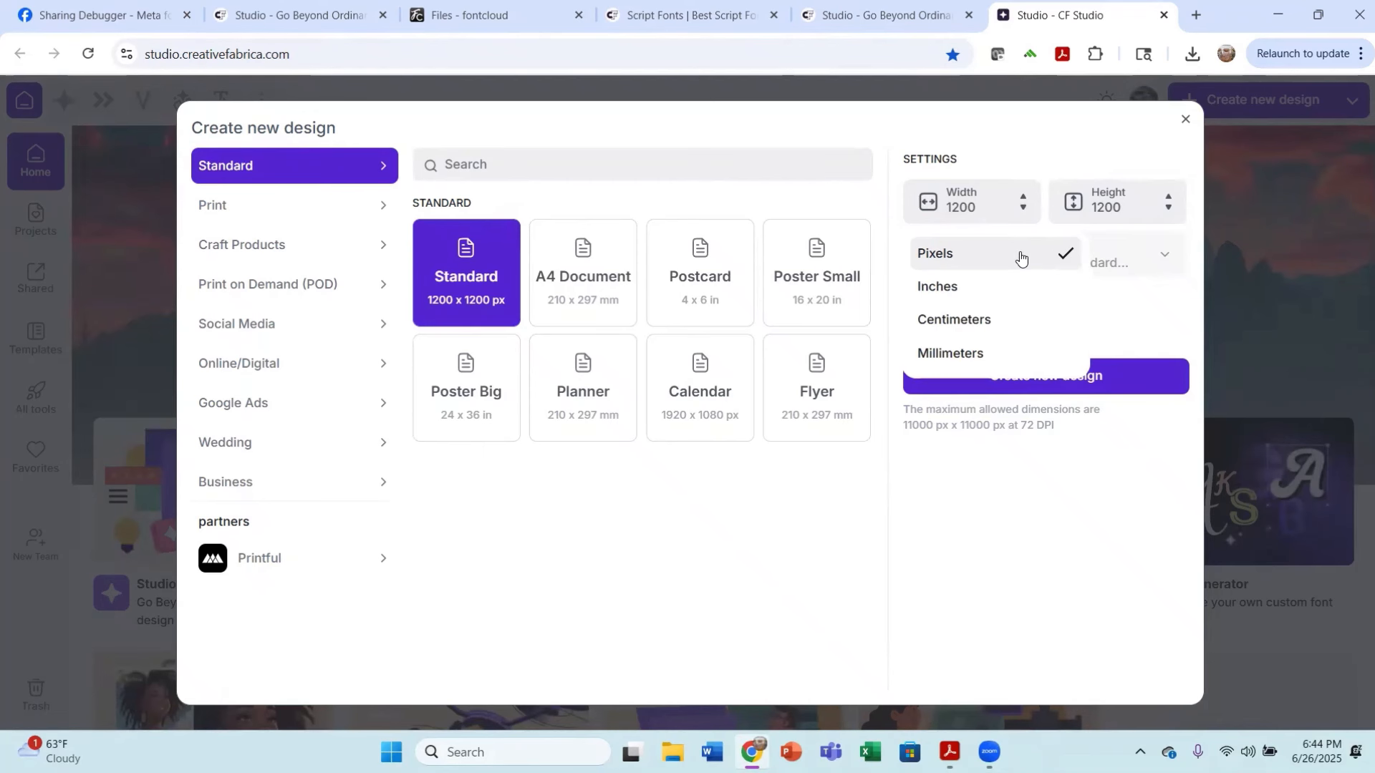
click(960, 287)
drag(985, 207, 936, 223)
text(8)
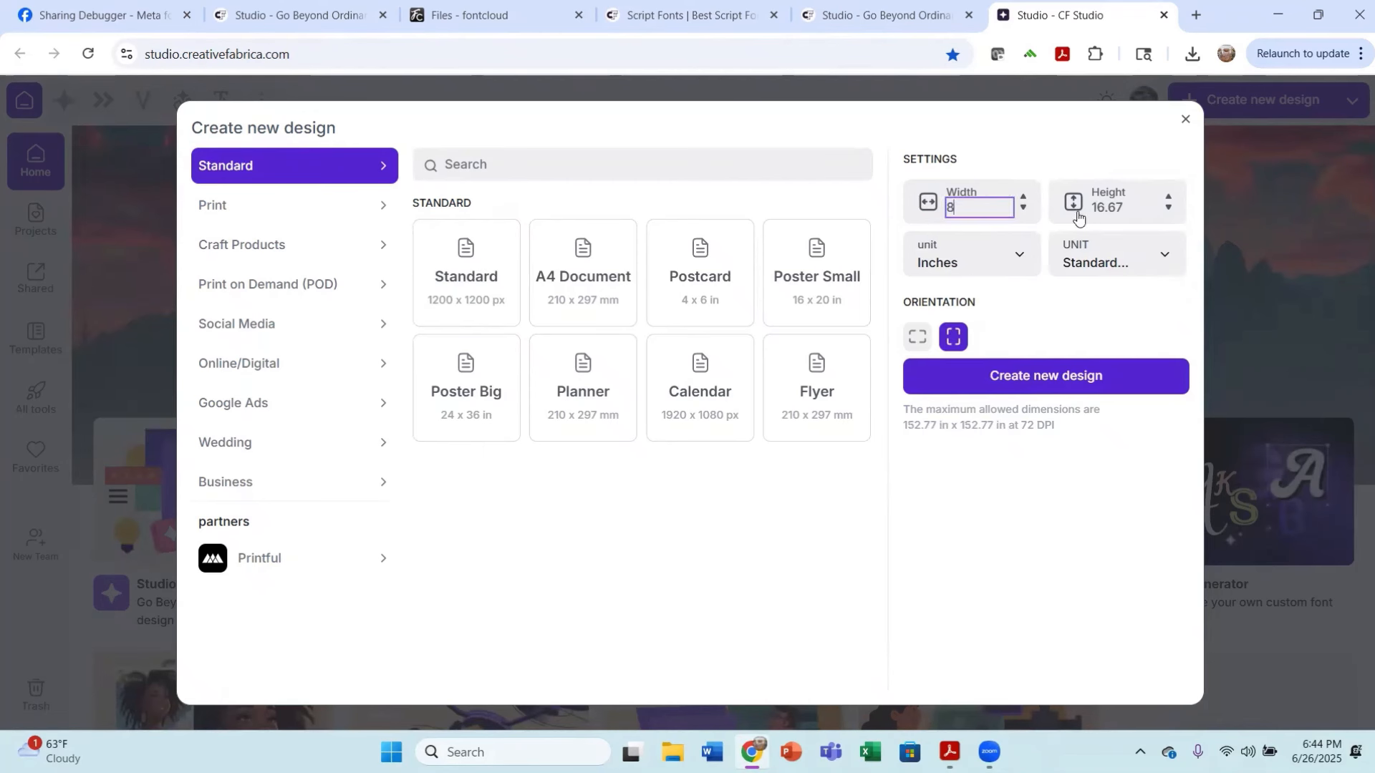
click(1115, 207)
drag(1133, 202, 1076, 219)
text(8)
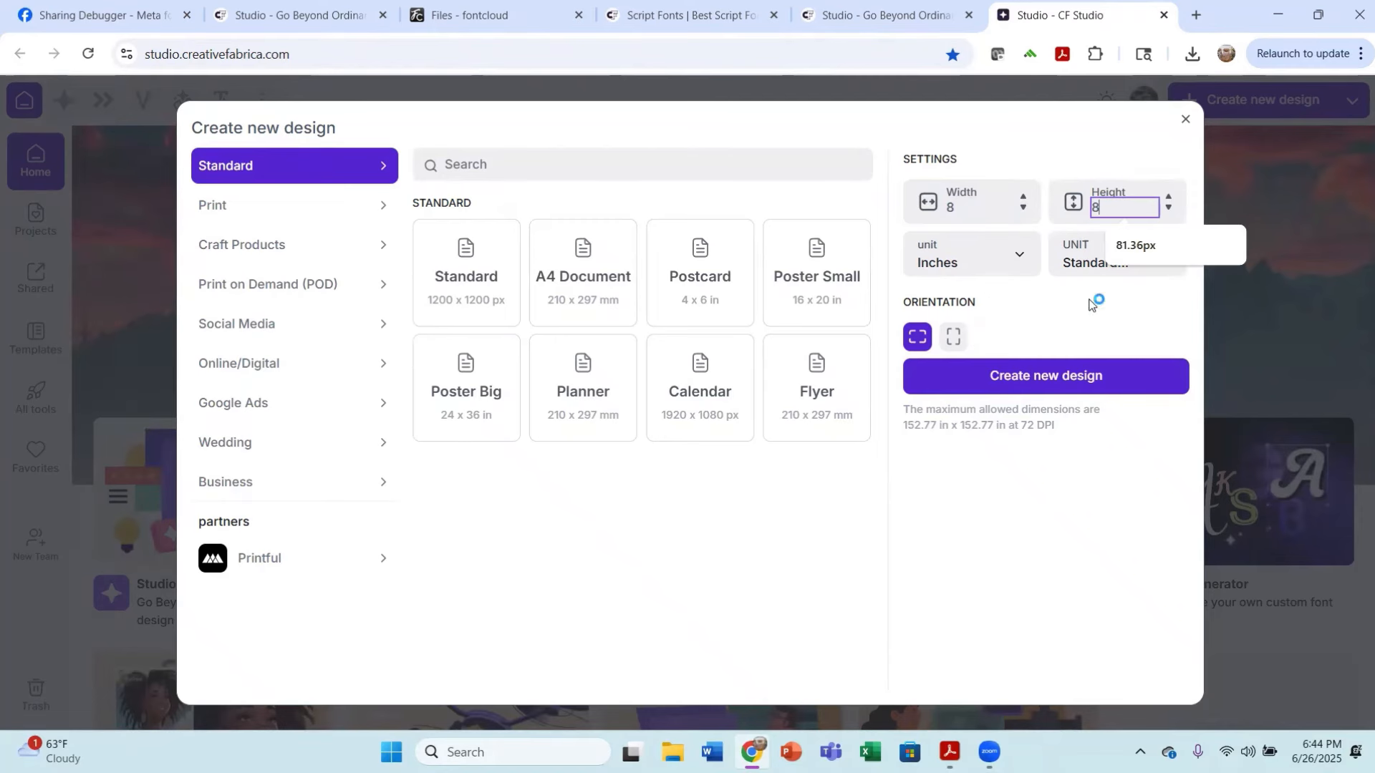
click(1044, 380)
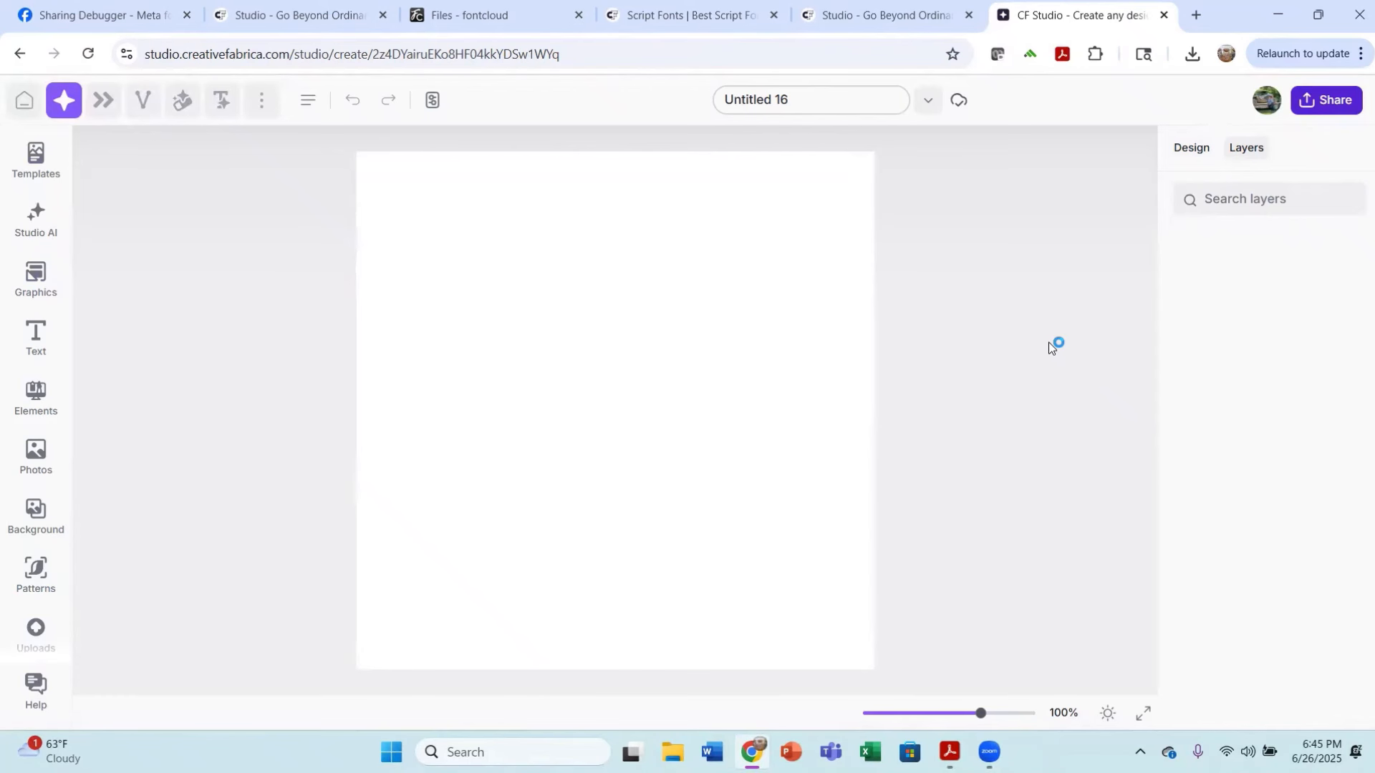
scroll(1048, 342, up, 2)
scroll(1049, 342, down, 4)
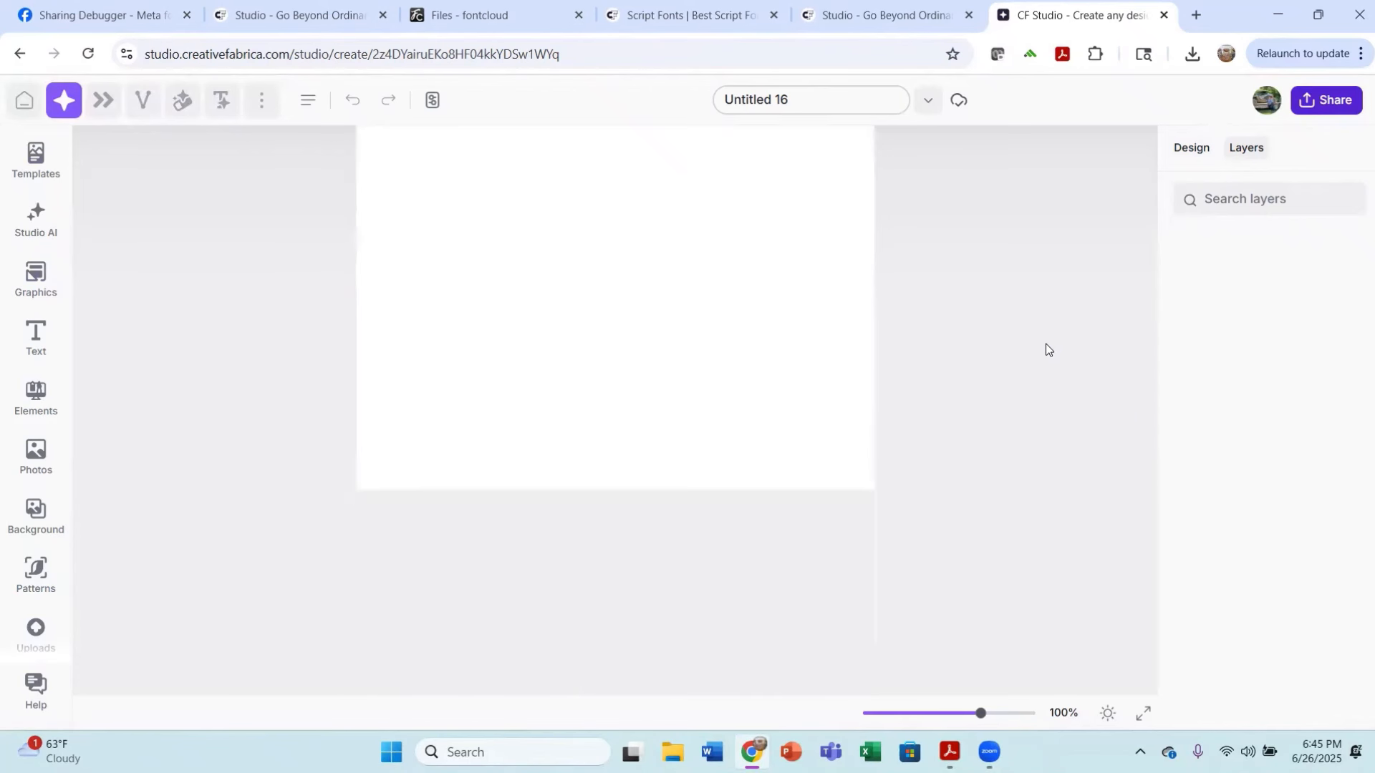
scroll(1046, 344, up, 4)
scroll(1040, 344, down, 2)
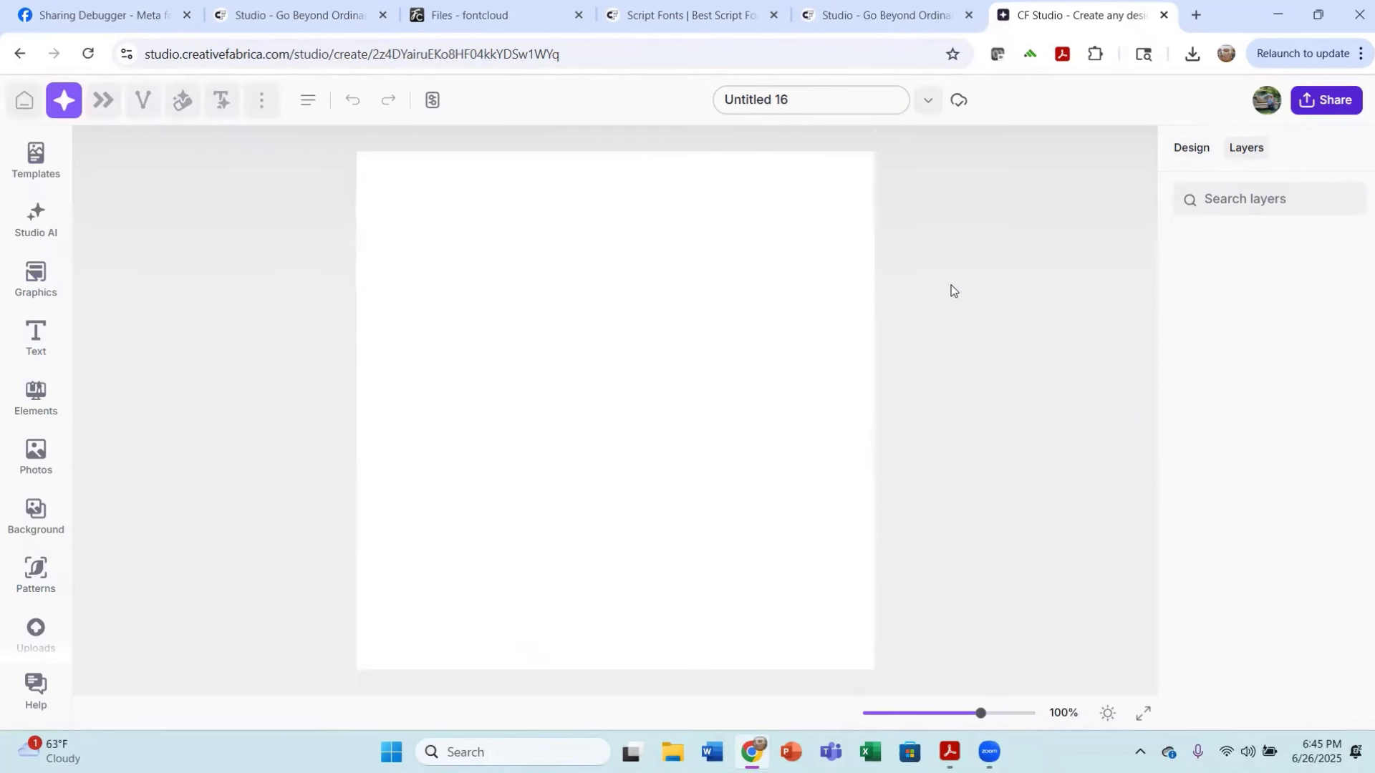
Step: Download the Disney font from the Script Fonts page that is already open in the browser
mouse_move(709, 26)
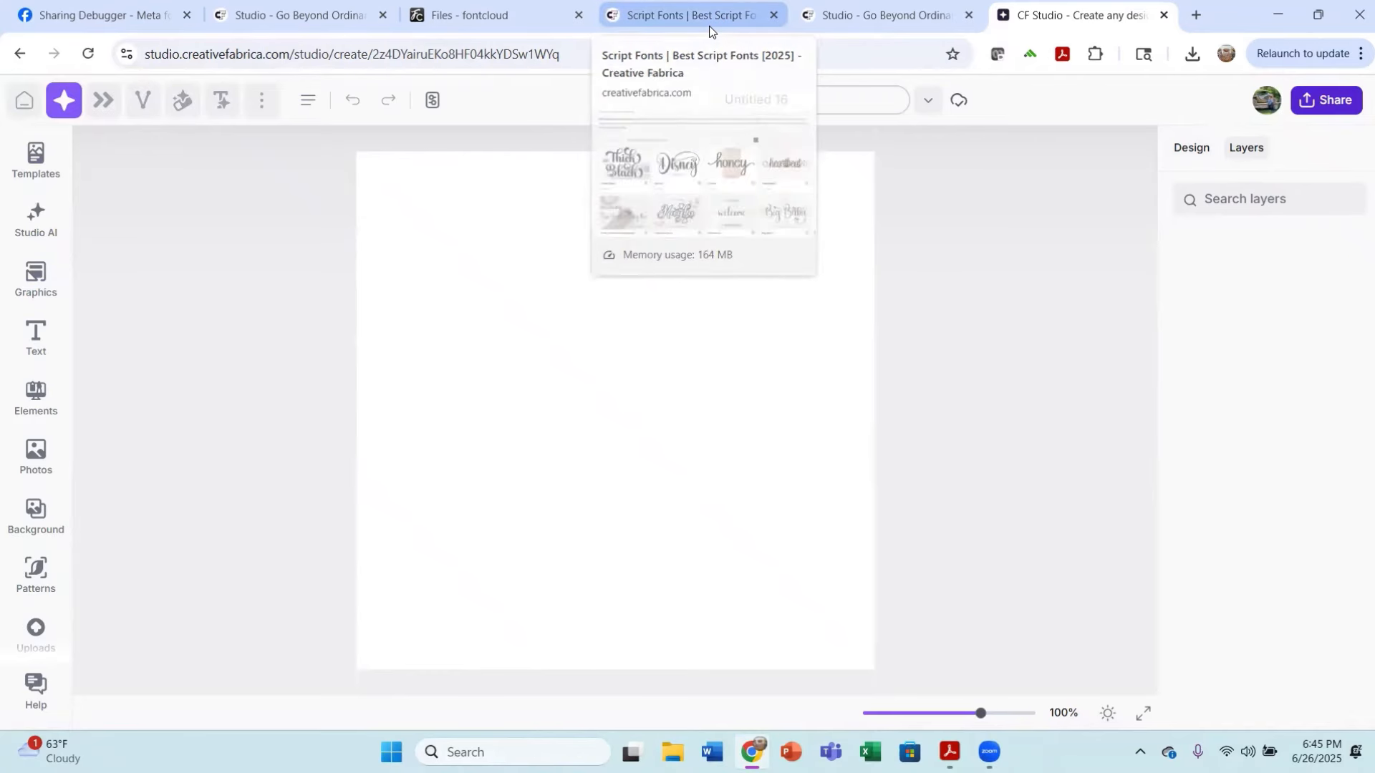
click(657, 20)
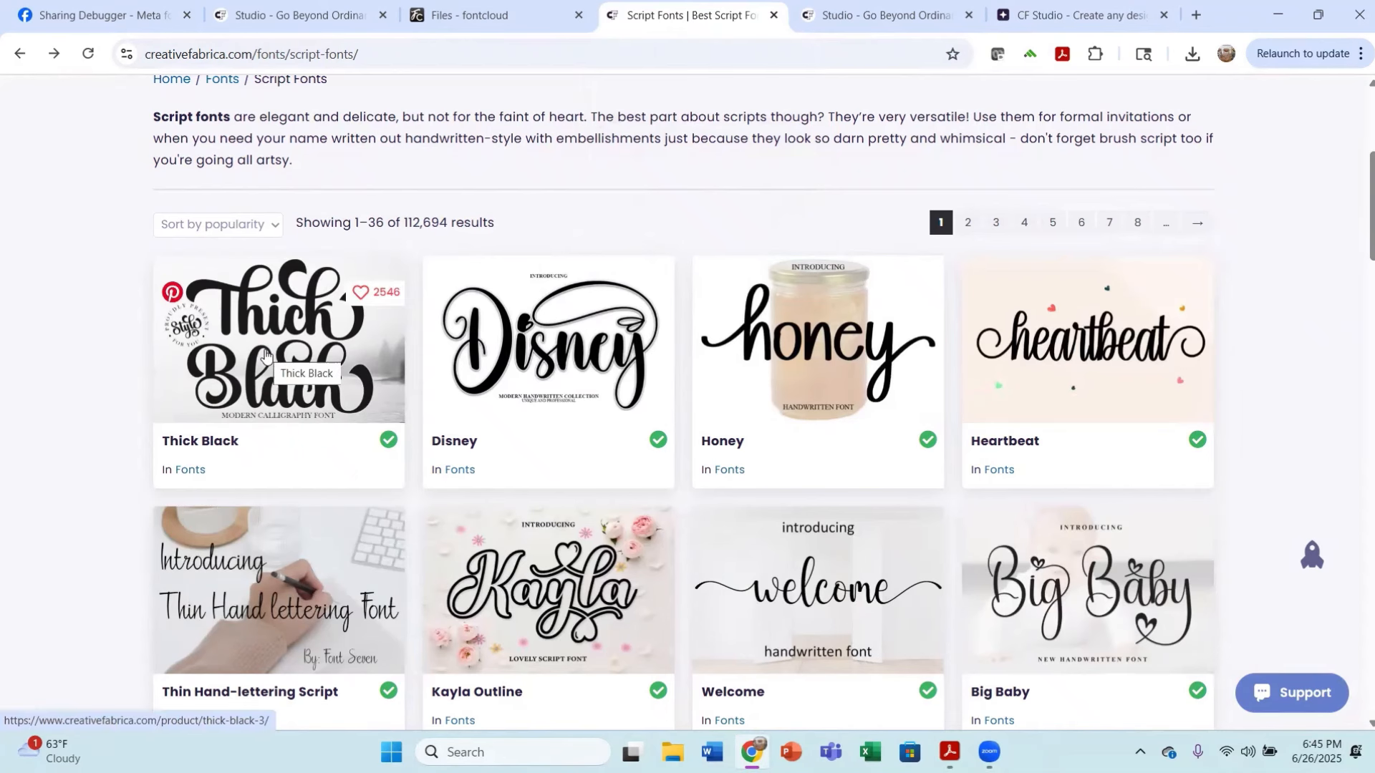
click(573, 369)
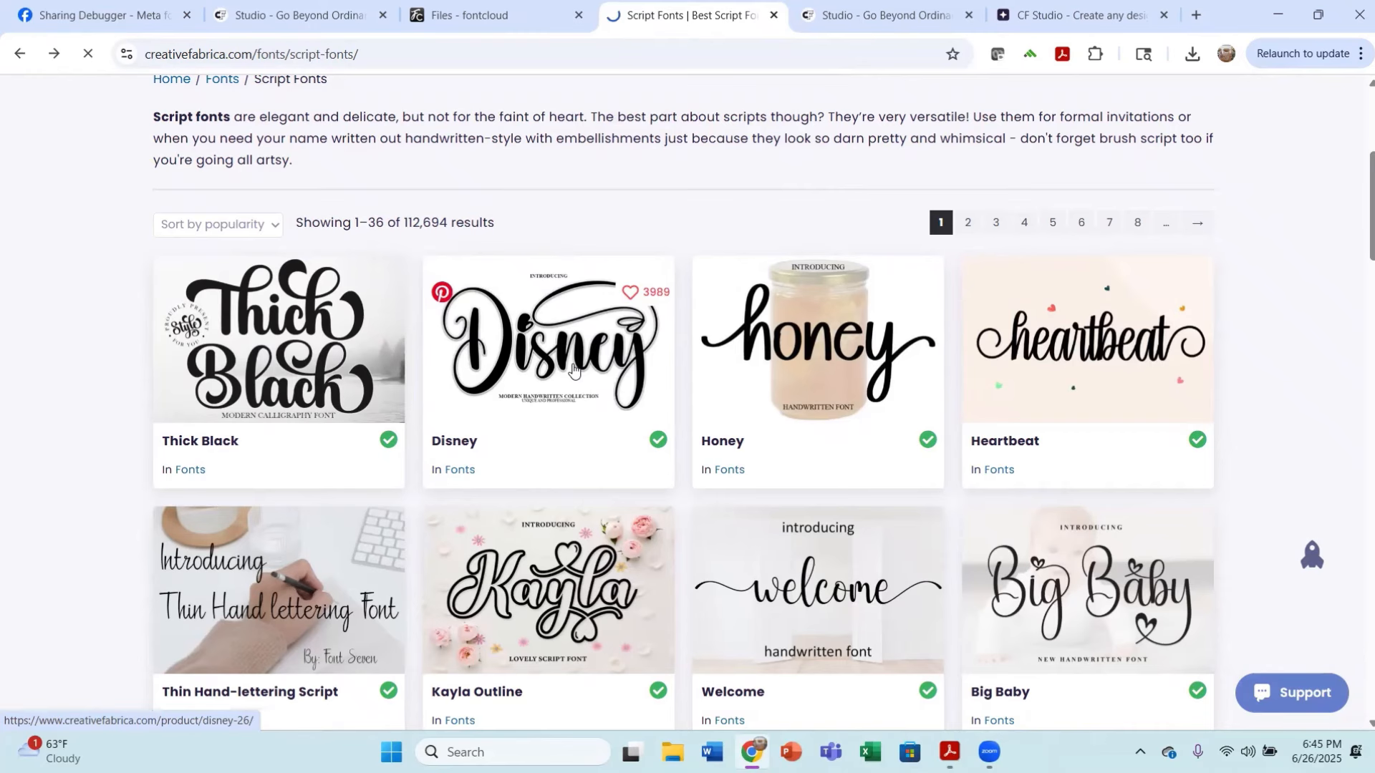
scroll(827, 406, down, 1)
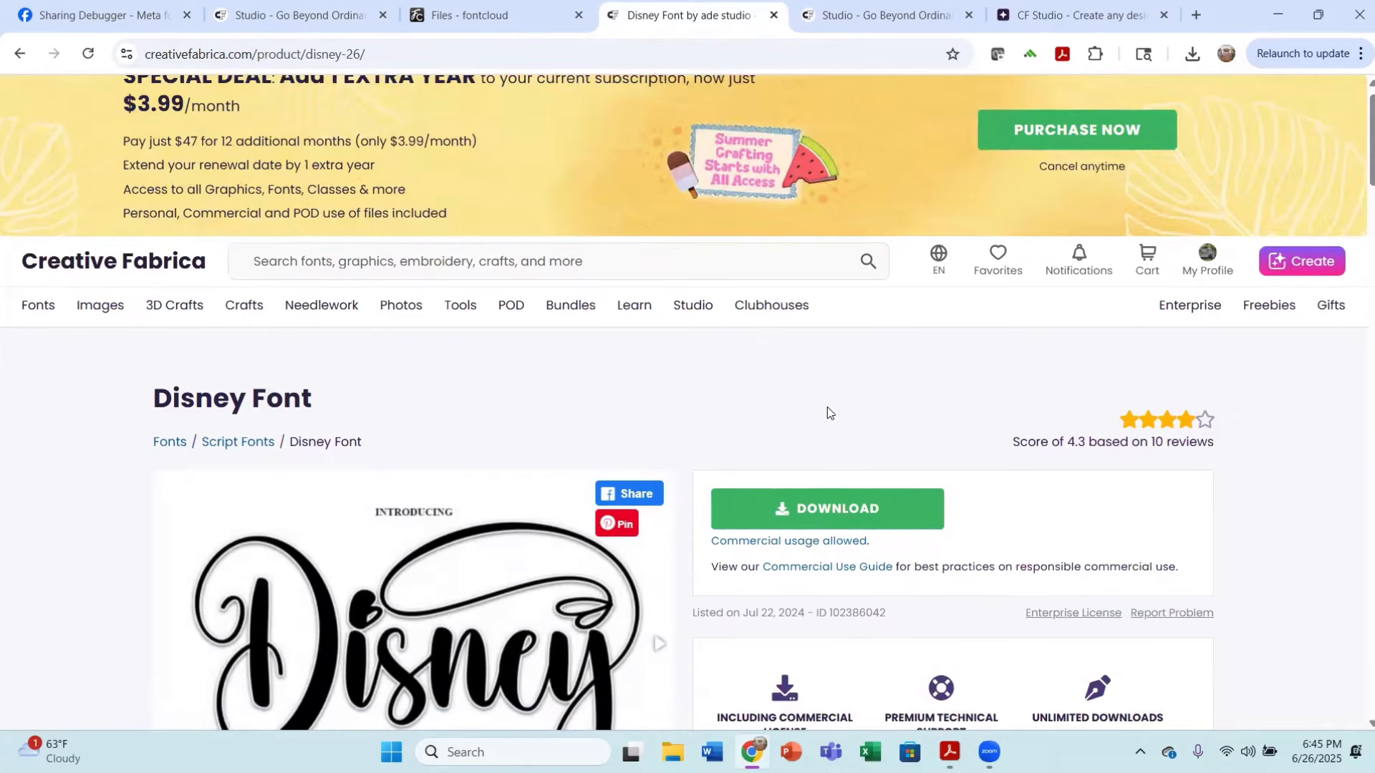
click(830, 449)
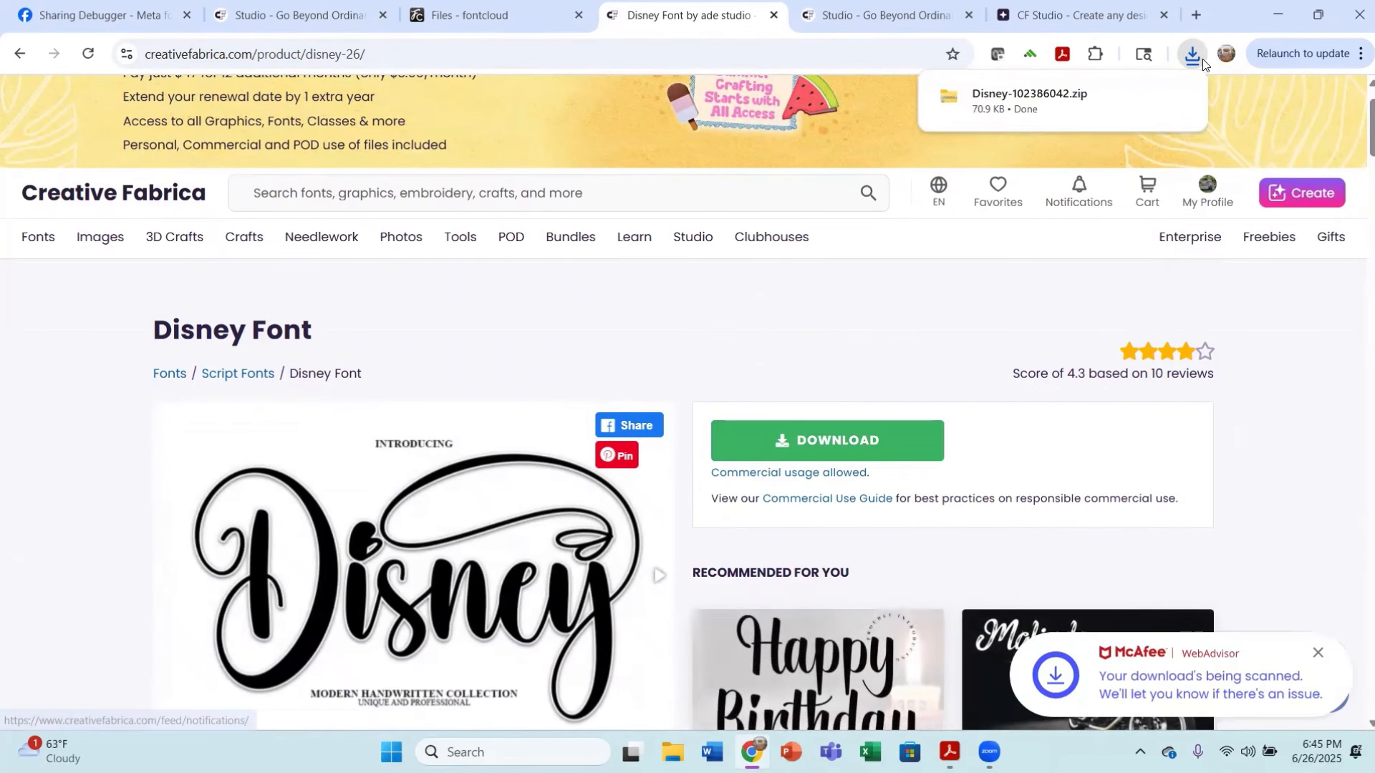
Step: Open the downloaded Disney-102386042.zip and extract its contents to the default folder in Downloads
click(1085, 104)
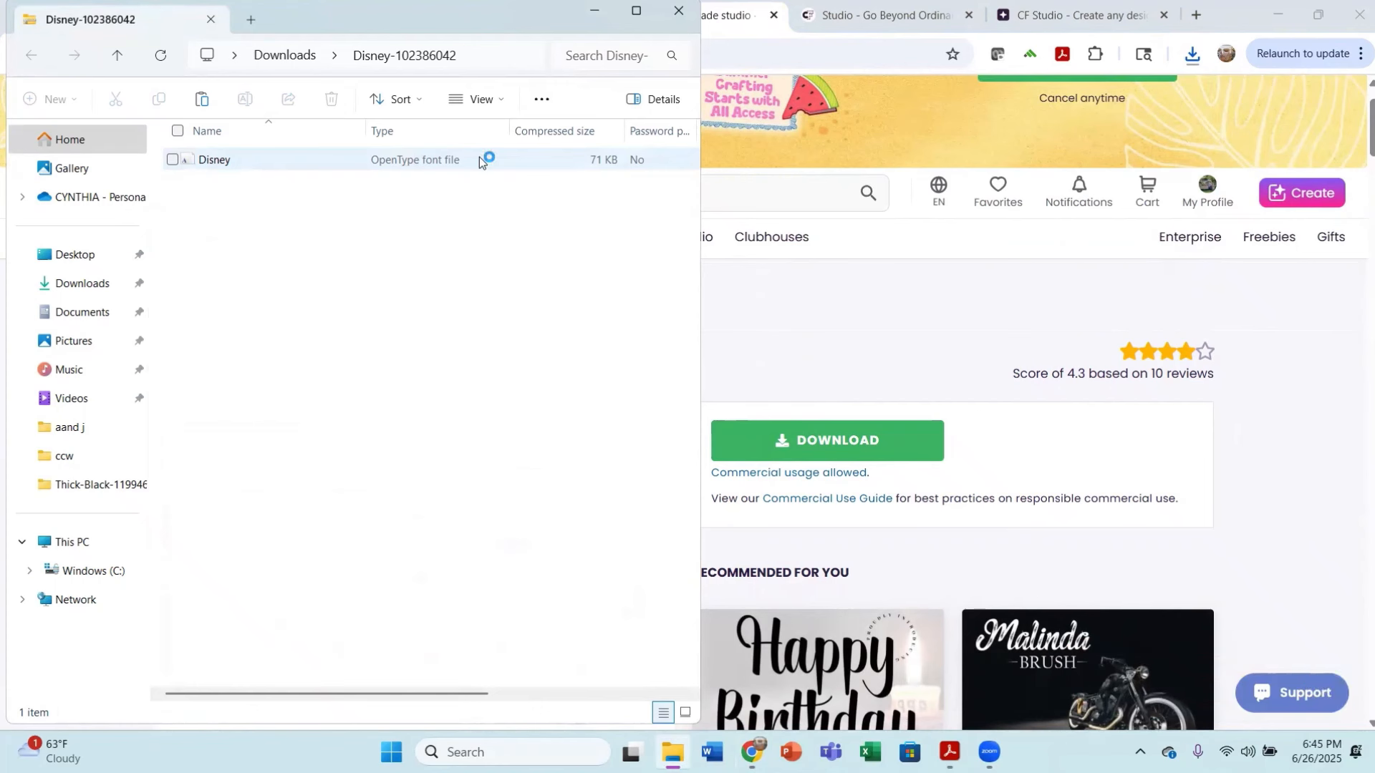
click(542, 99)
click(496, 140)
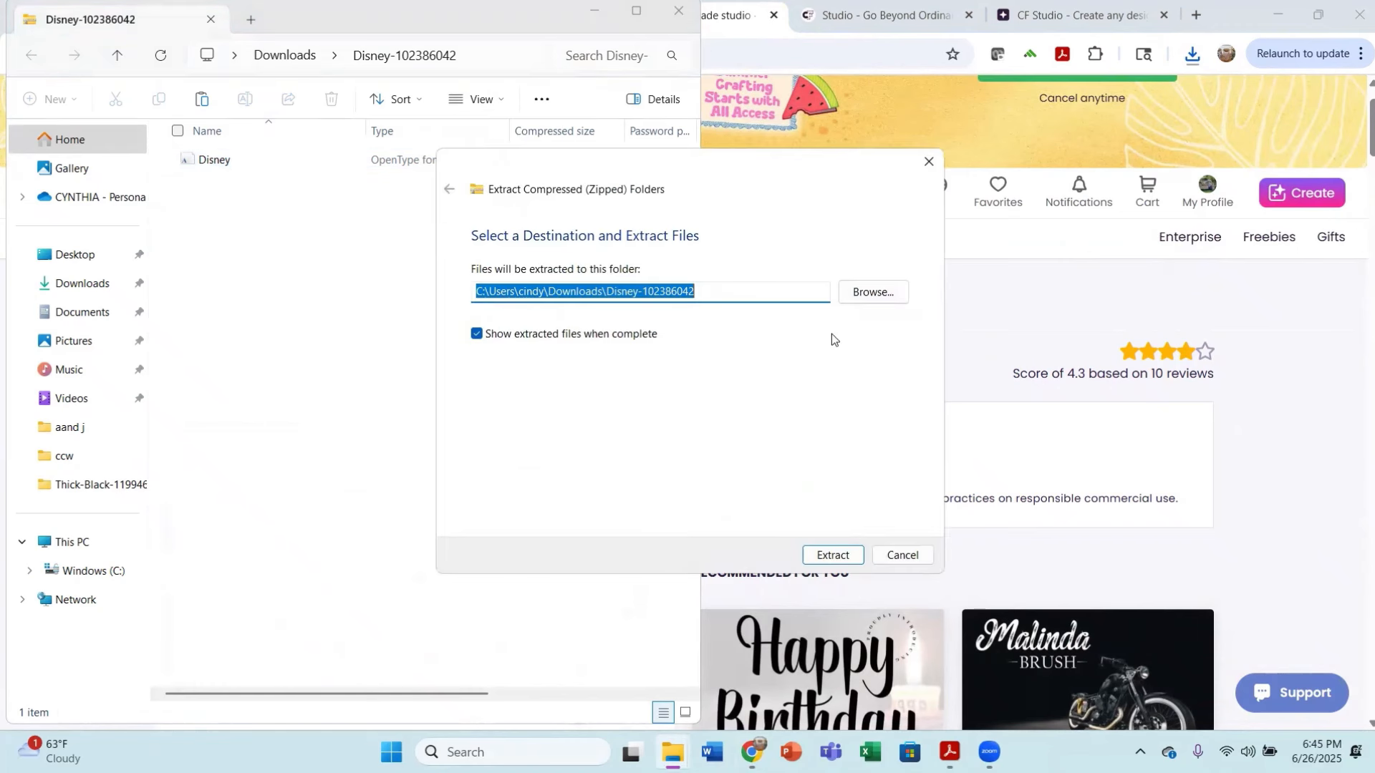
click(832, 556)
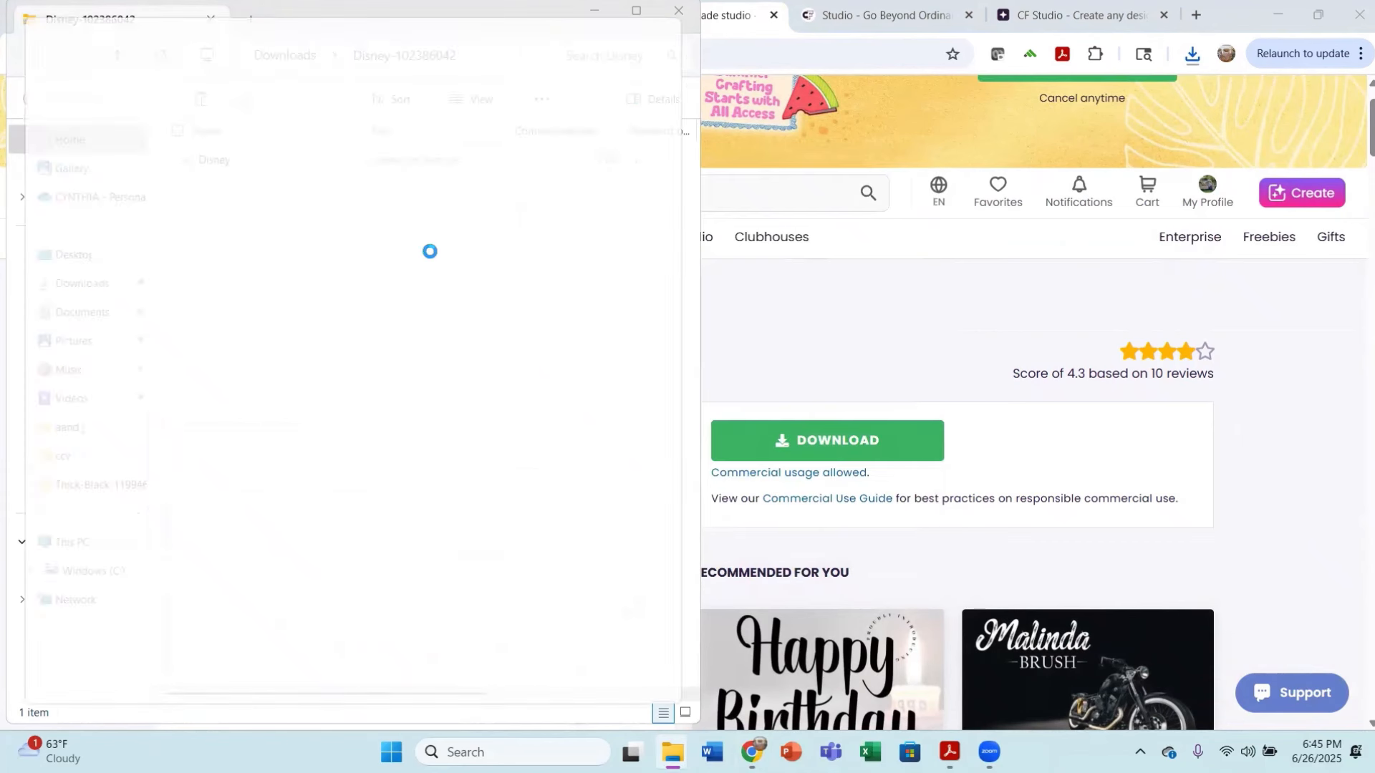
Step: Install the extracted Disney OpenType font in Windows, closing the font preview and the folder window
double_click(449, 187)
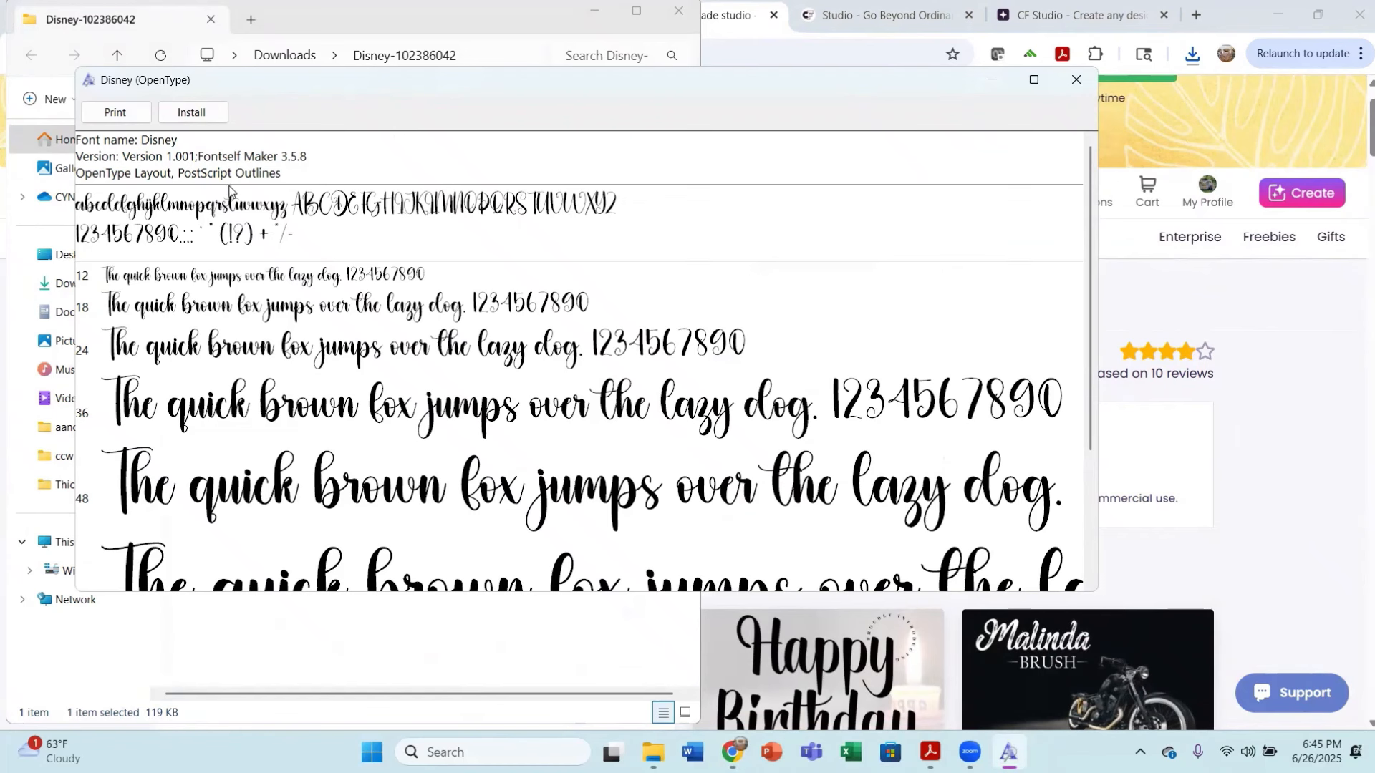
click(198, 114)
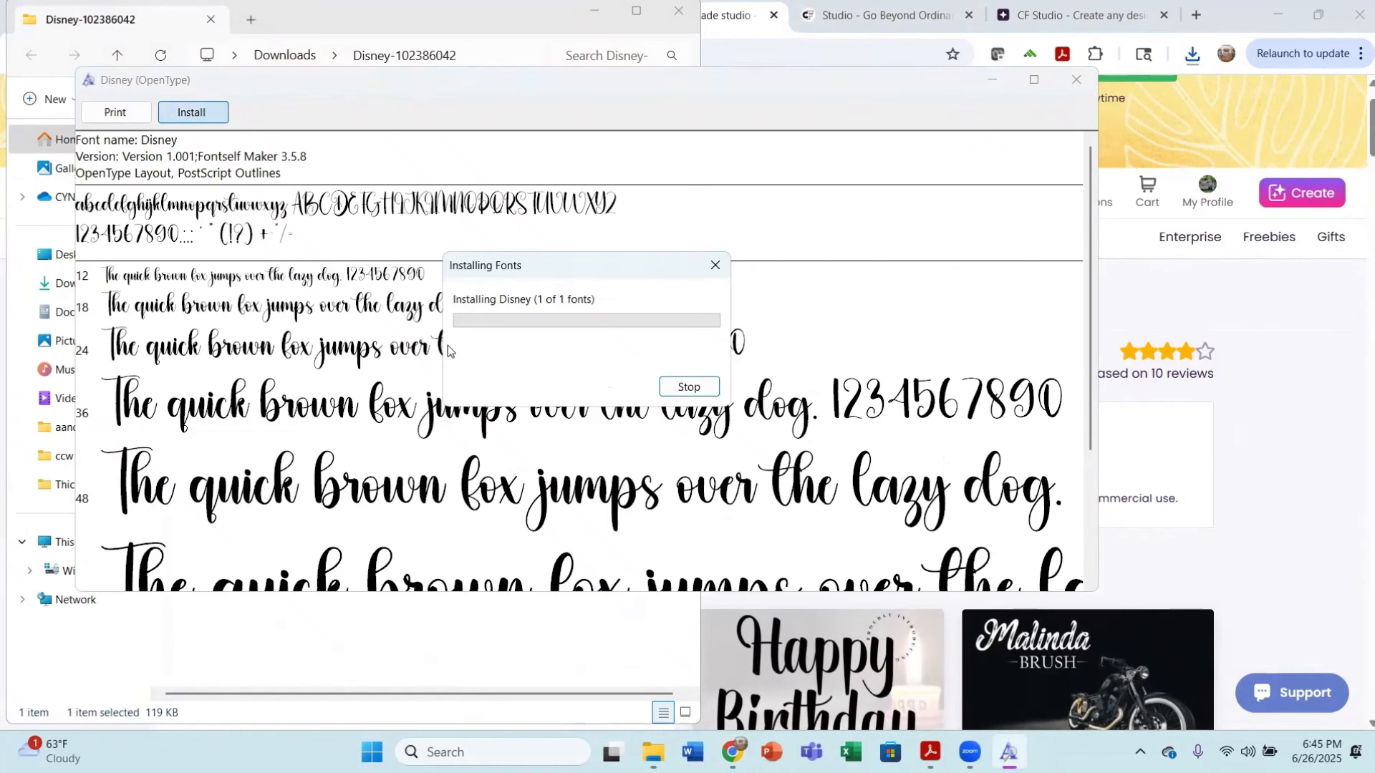
click(1090, 85)
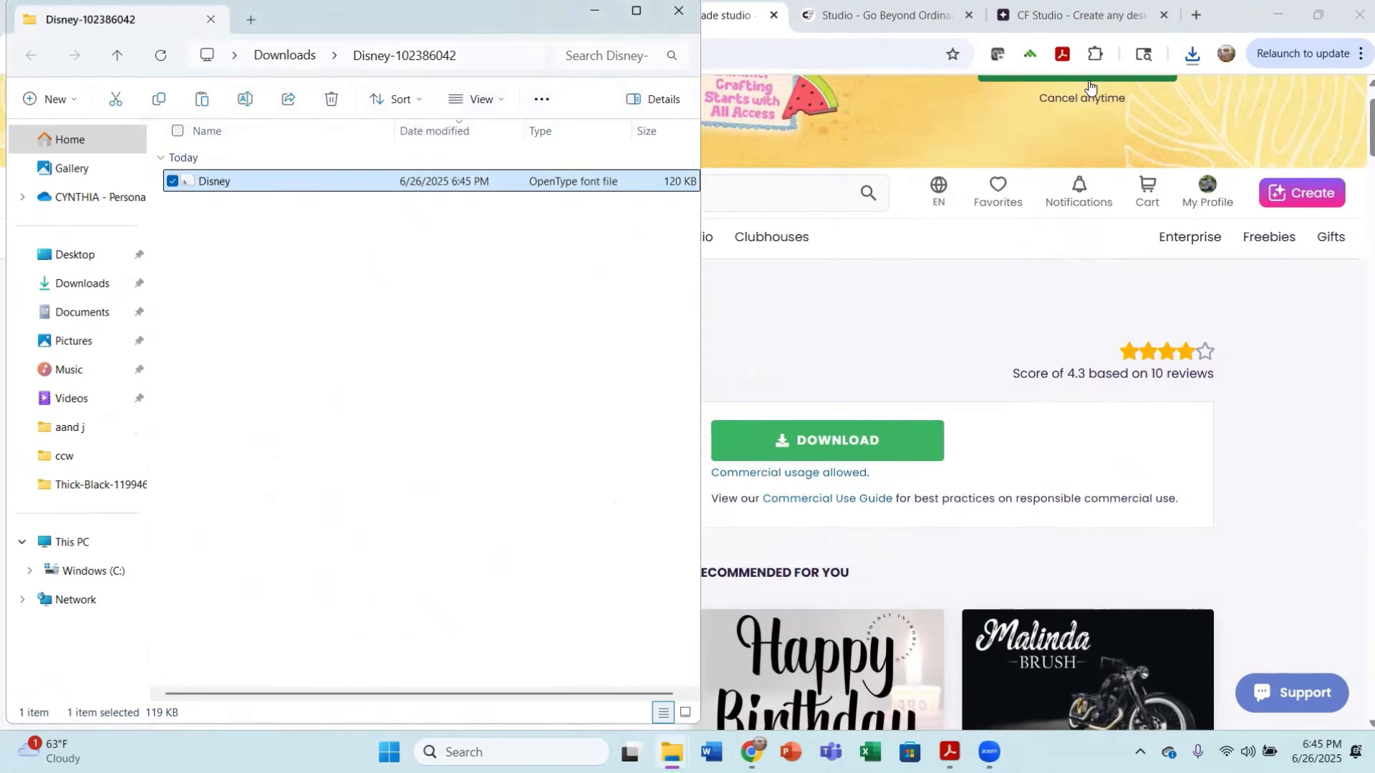
click(677, 13)
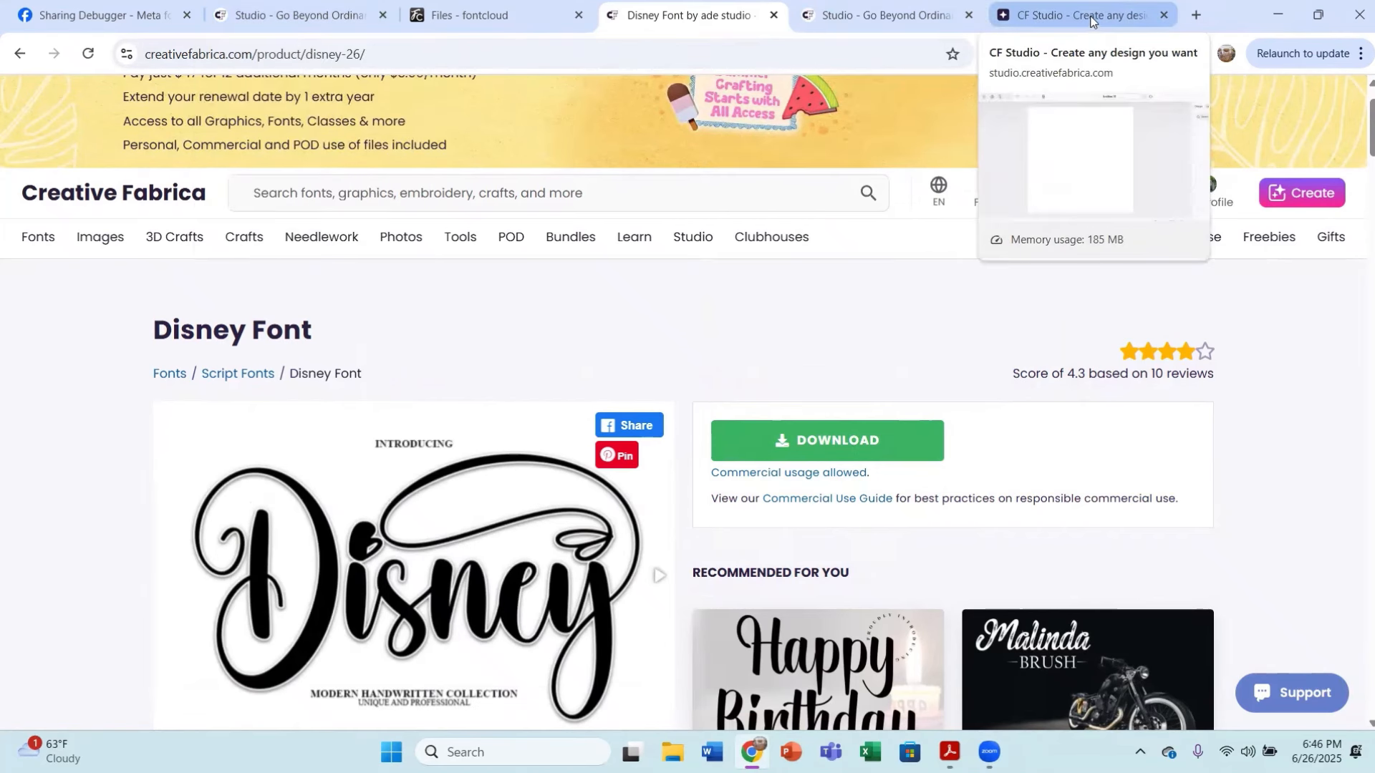
Step: Return to the blank CF Studio design and add a text field reading "Disney"
click(1090, 16)
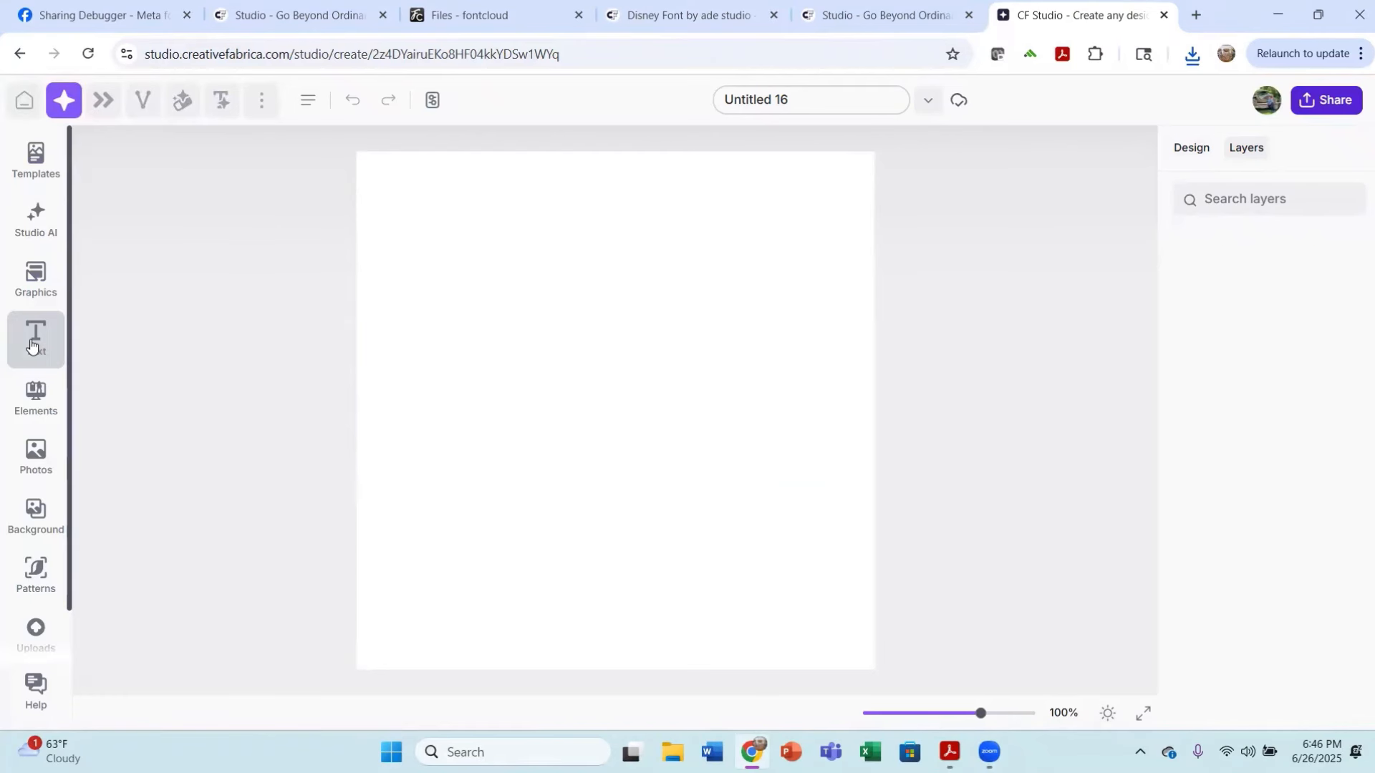
click(35, 335)
click(267, 188)
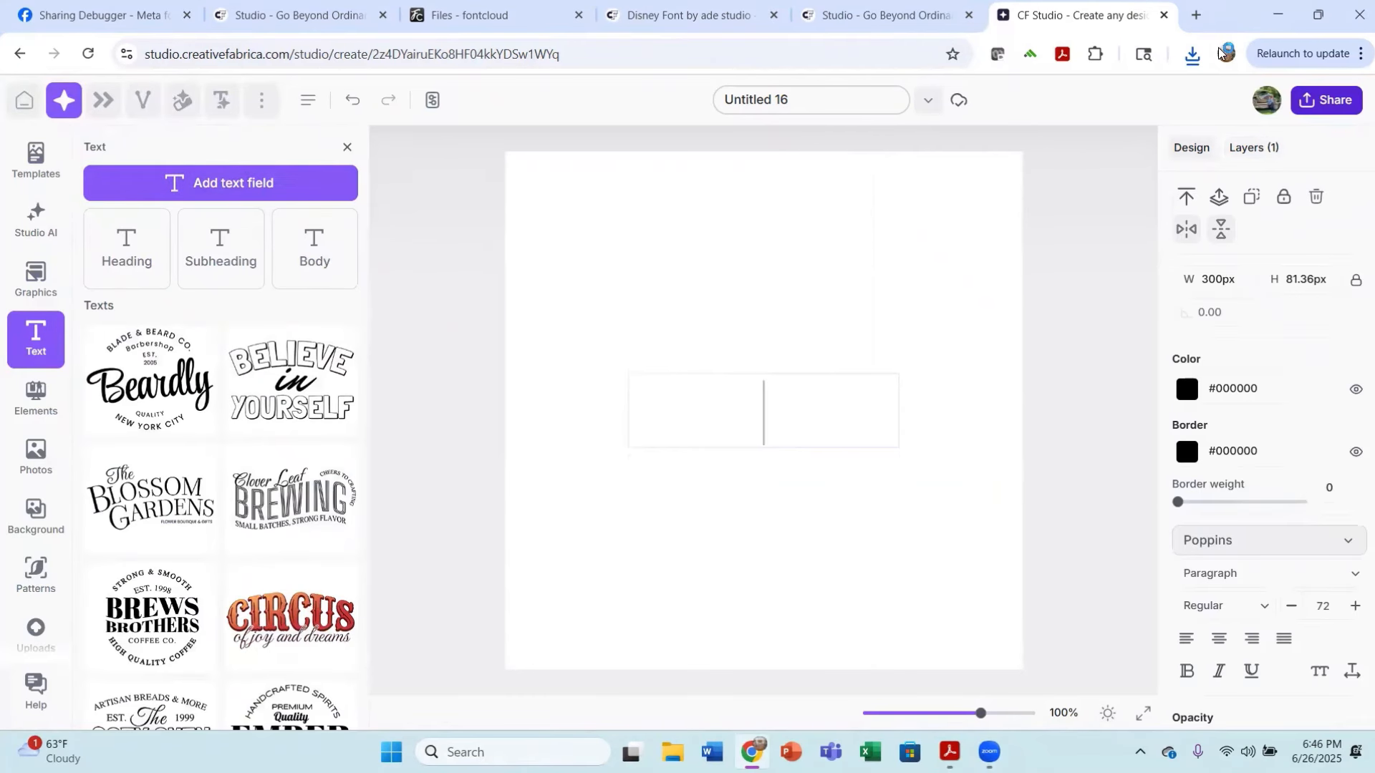
click(1195, 61)
click(1313, 346)
text(Disney)
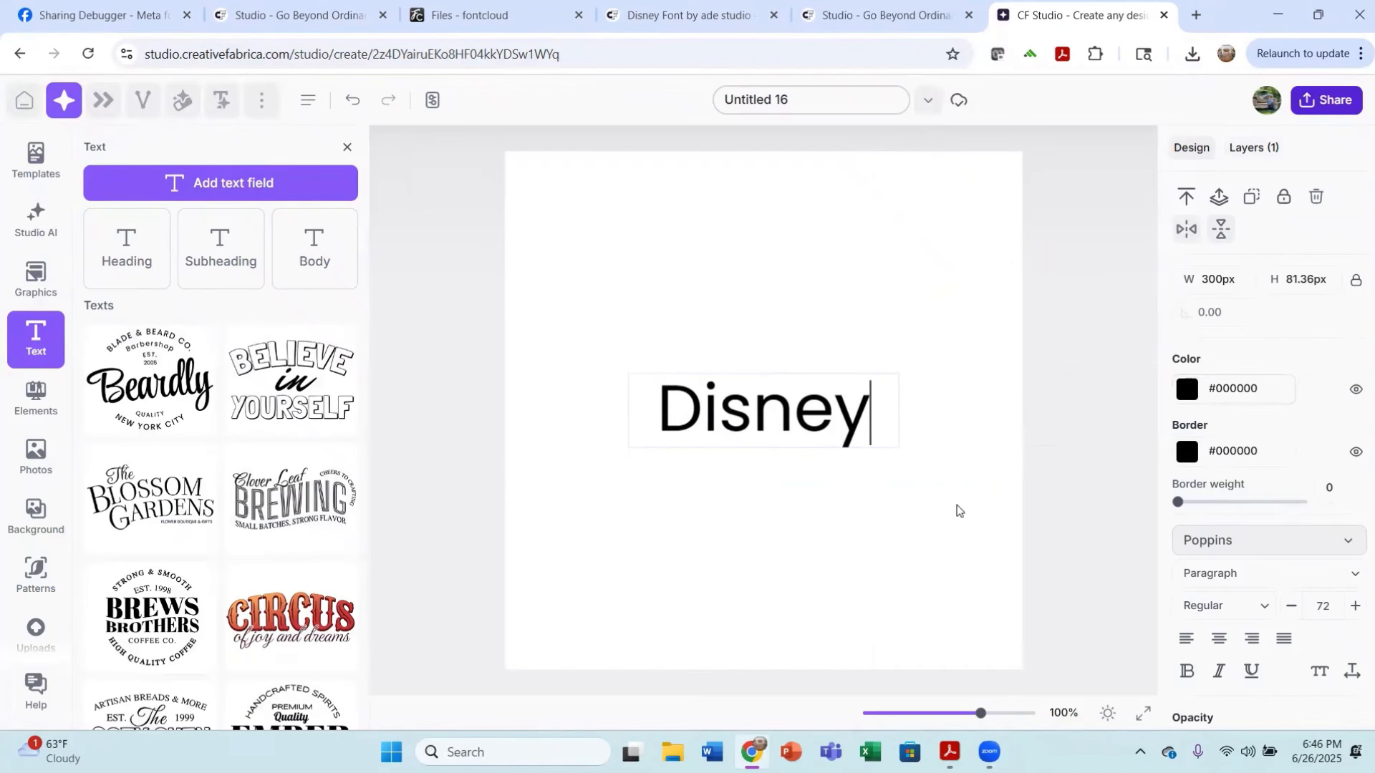
Step: With the "Disney" text selected, upload the Disney font file from the extracted Disney-102386042 folder as a custom font
drag(875, 428, 647, 435)
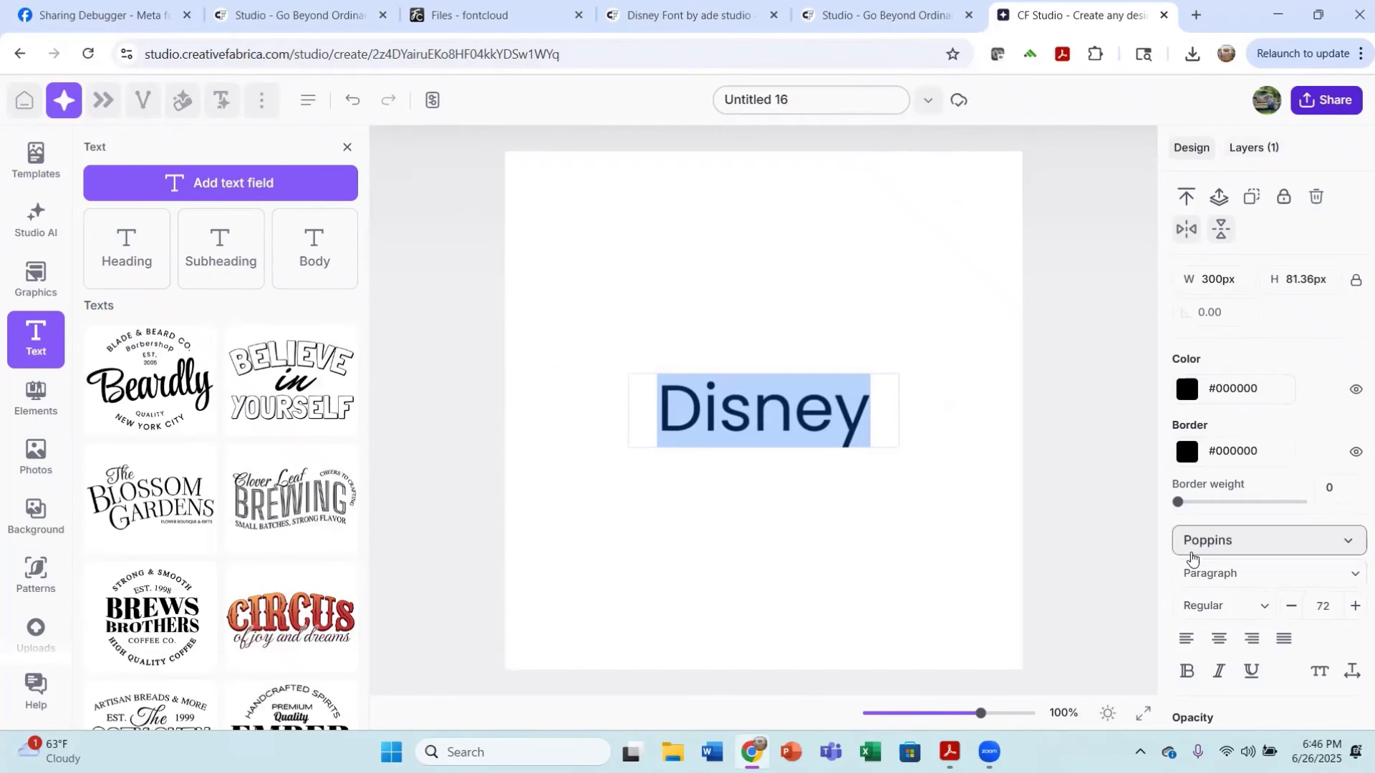
click(1351, 544)
click(1350, 544)
click(1351, 544)
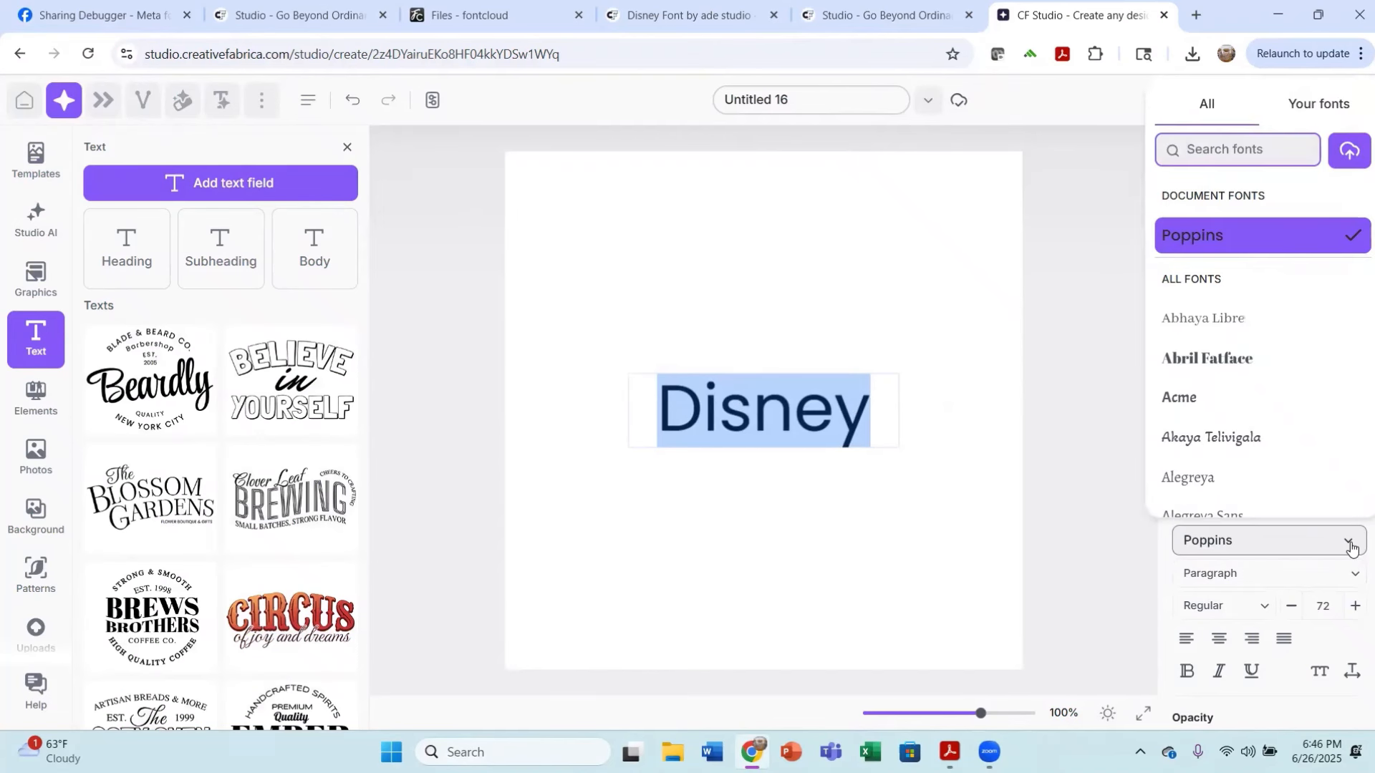
click(1347, 158)
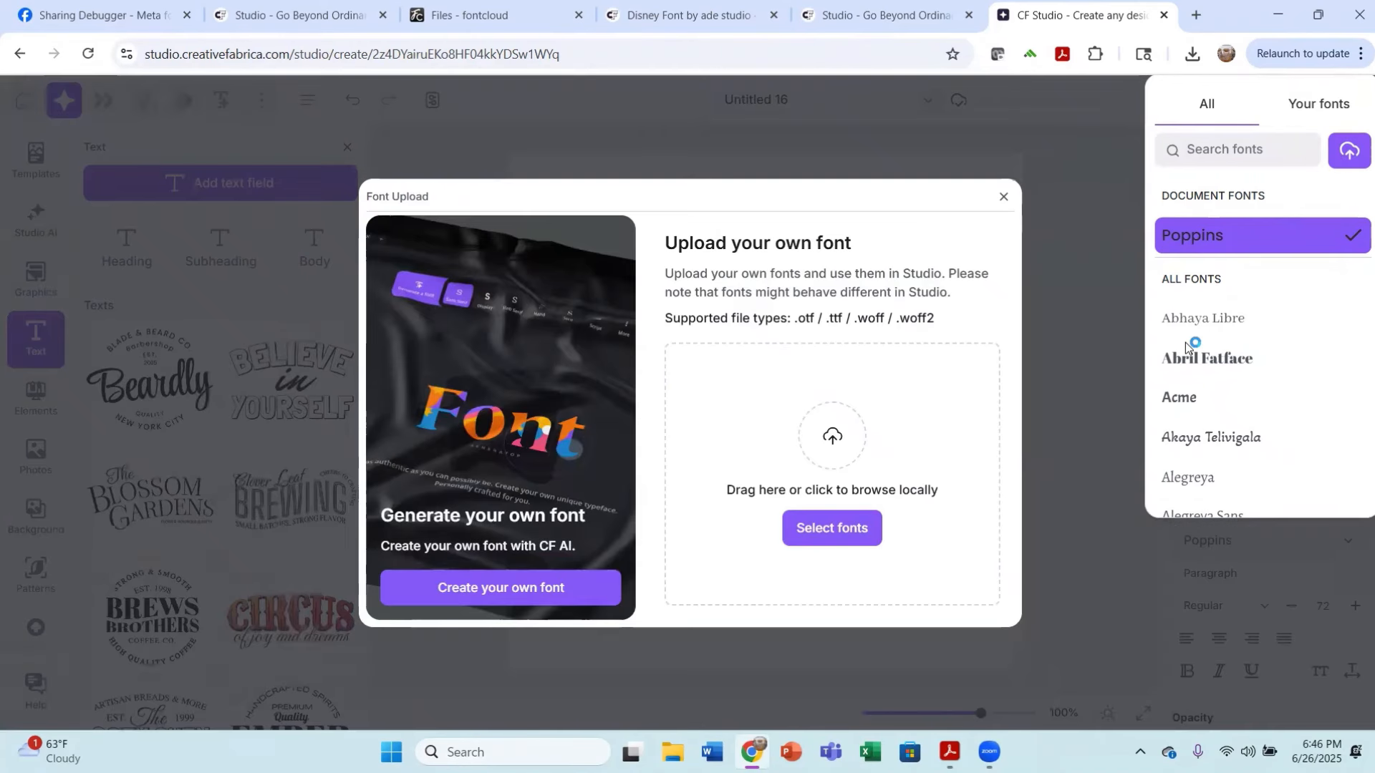
click(831, 531)
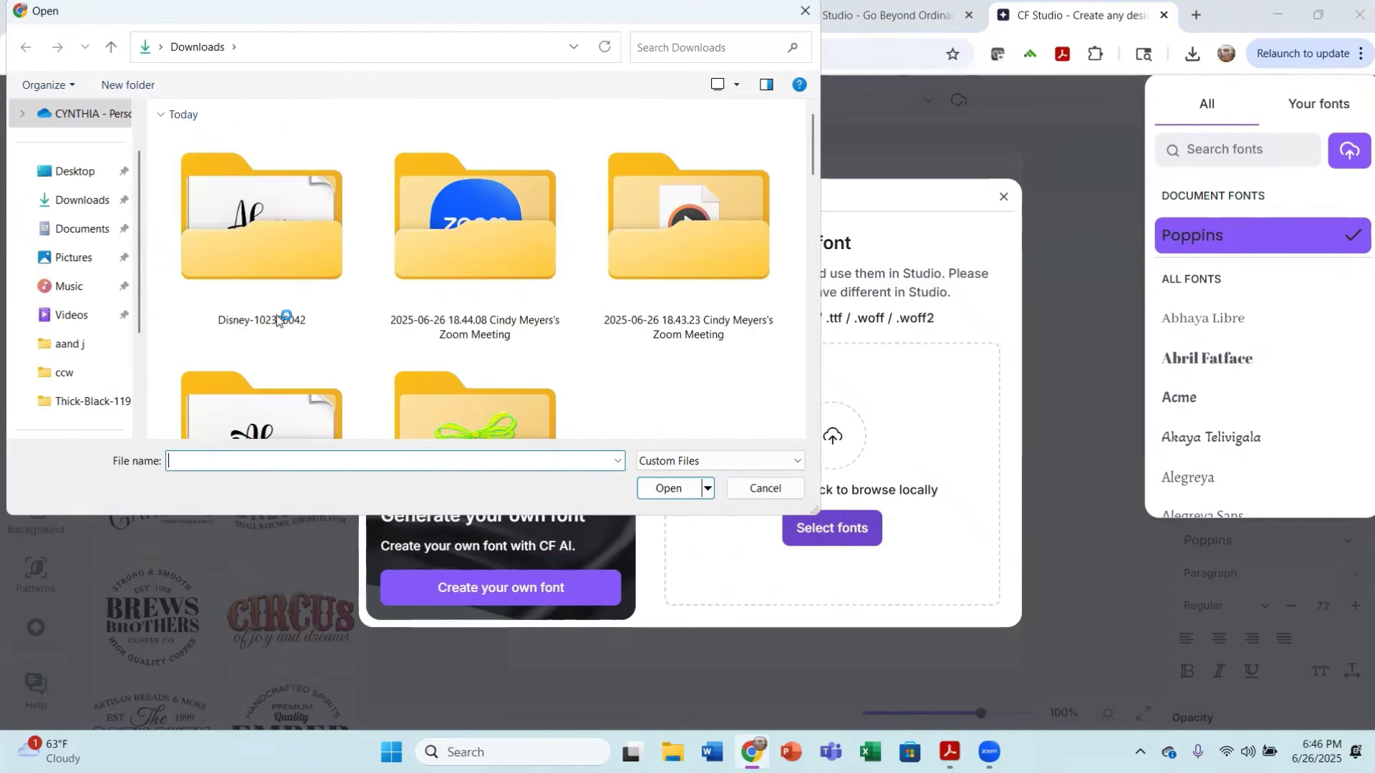
double_click(269, 263)
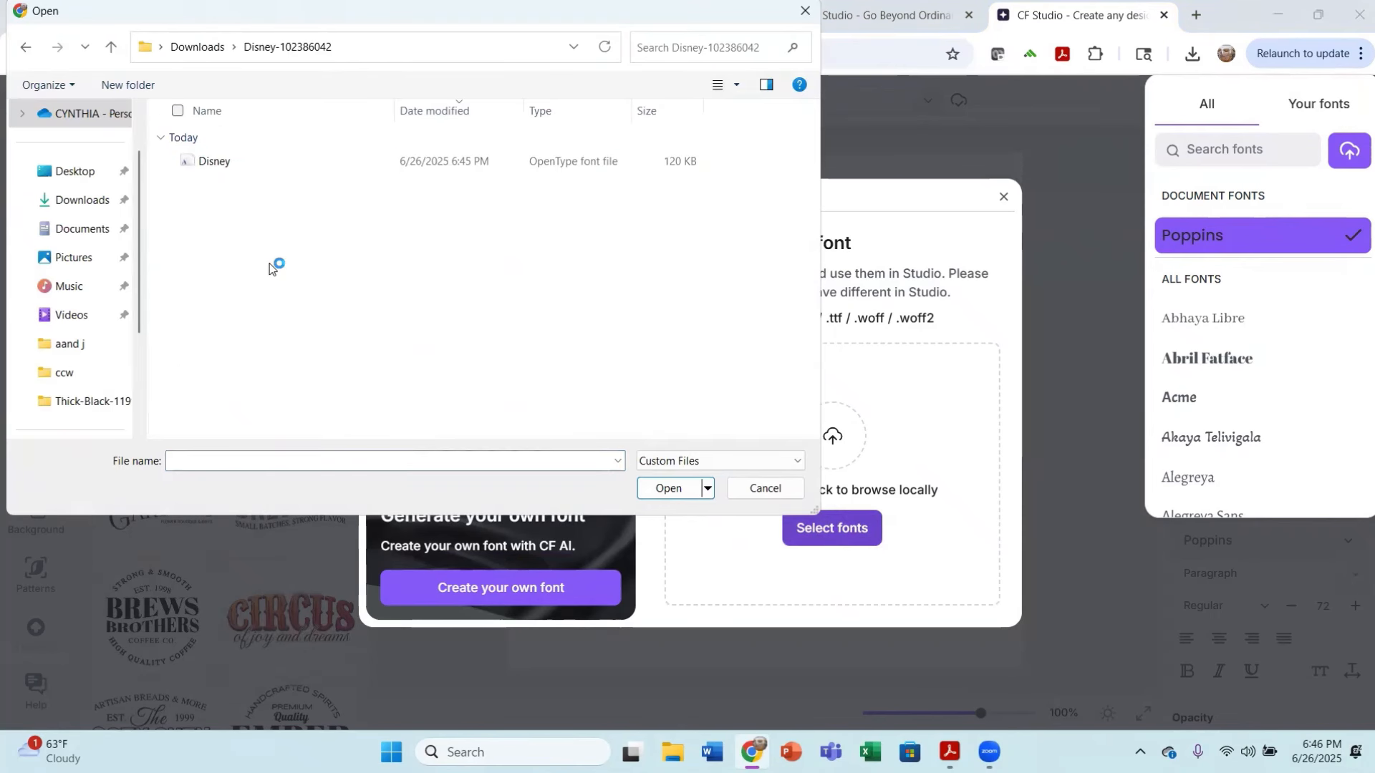
double_click(461, 166)
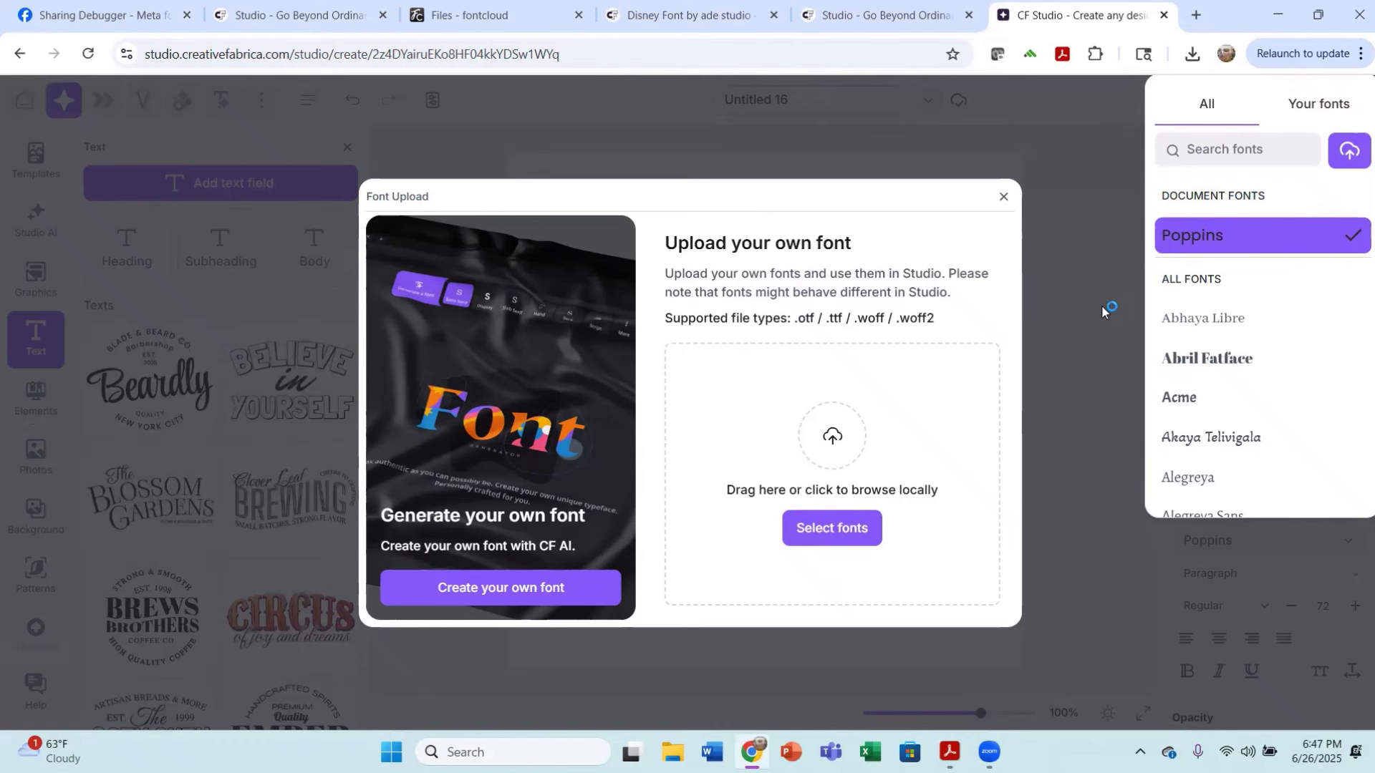
click(1001, 199)
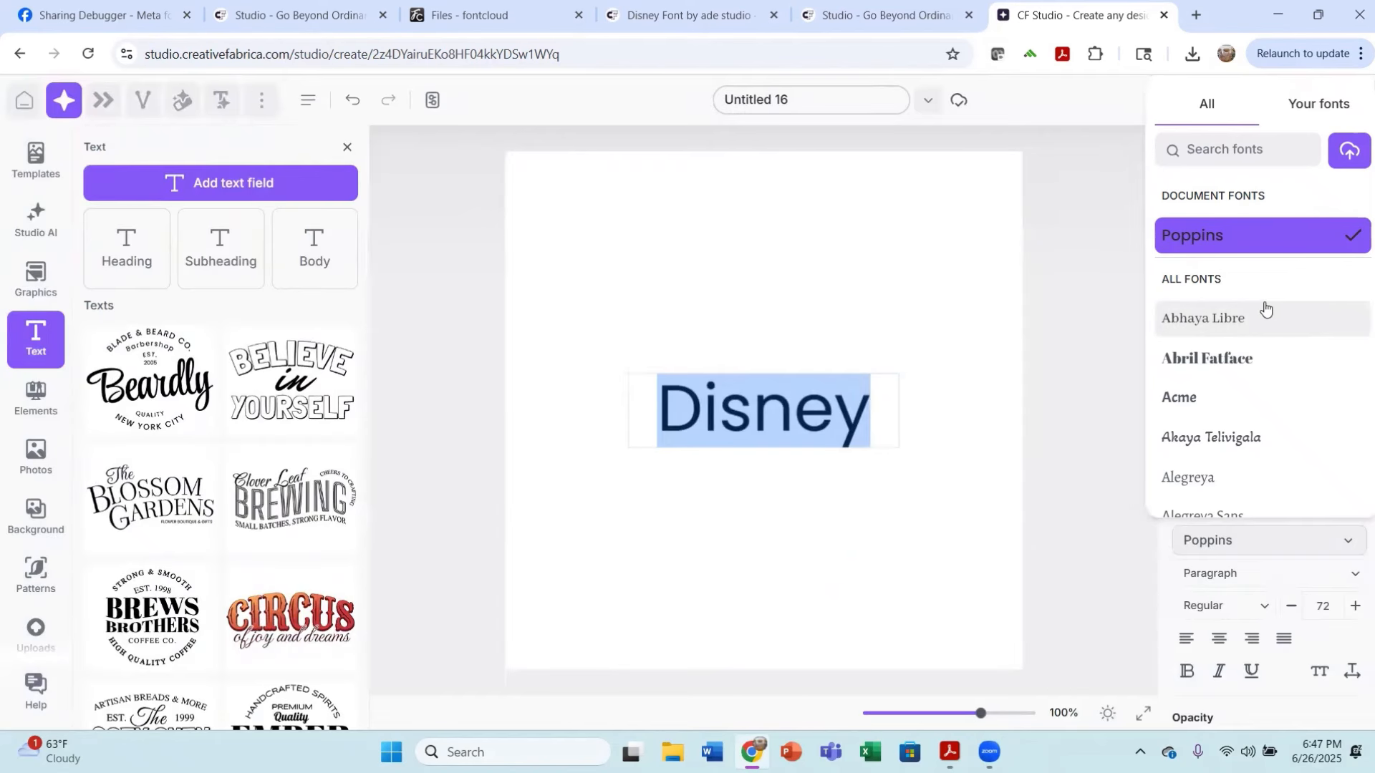
Step: Select the "Disney" text on the canvas and apply the uploaded Disney font to it
scroll(1255, 297, down, 3)
scroll(1255, 288, up, 3)
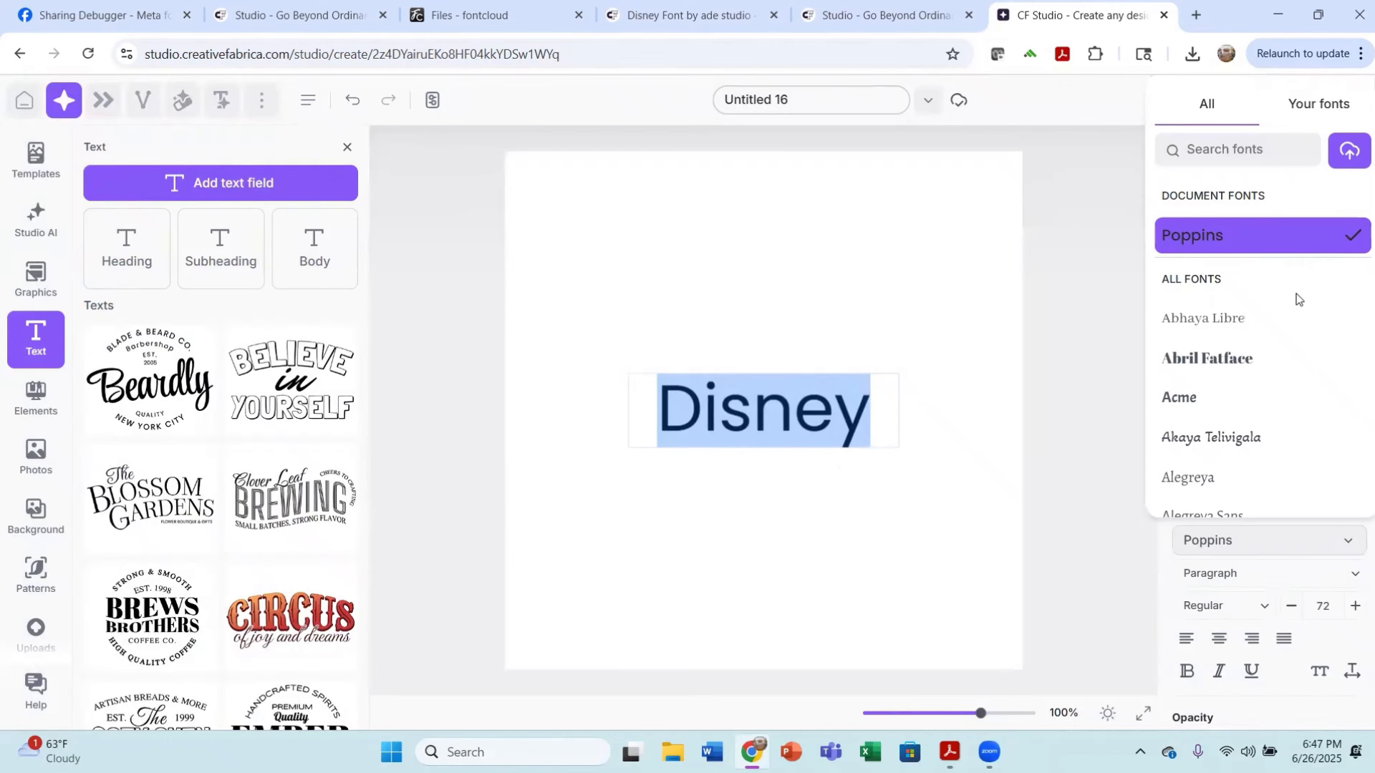
click(1128, 581)
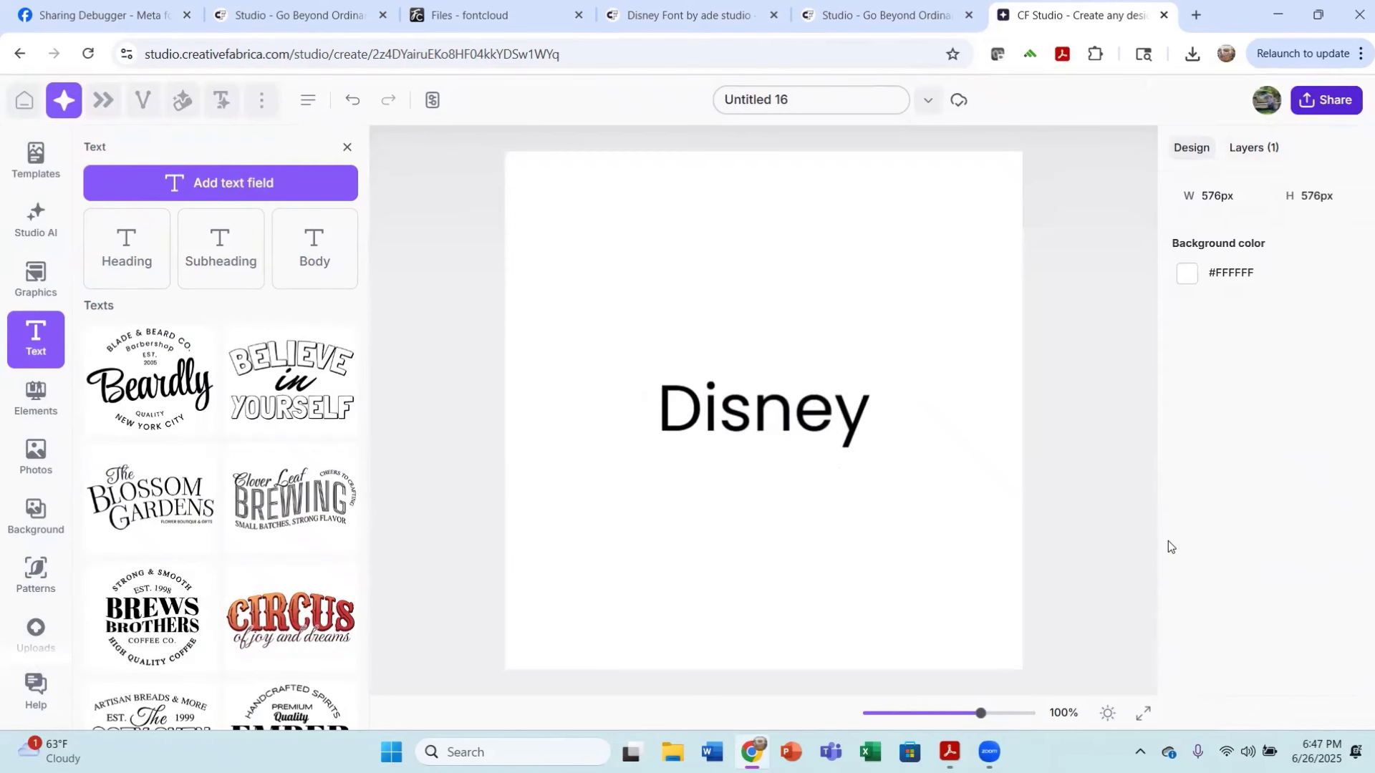
click(836, 427)
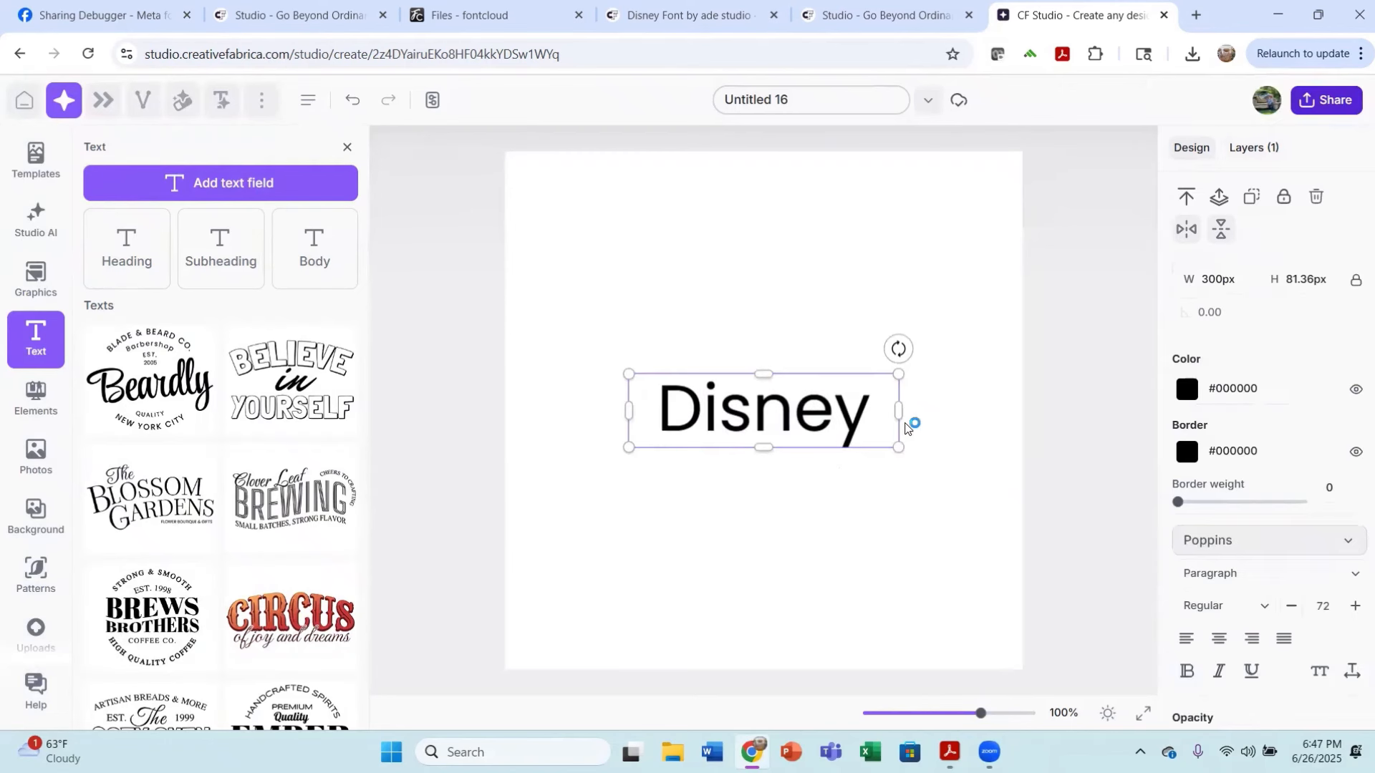
drag(886, 423, 646, 412)
double_click(866, 415)
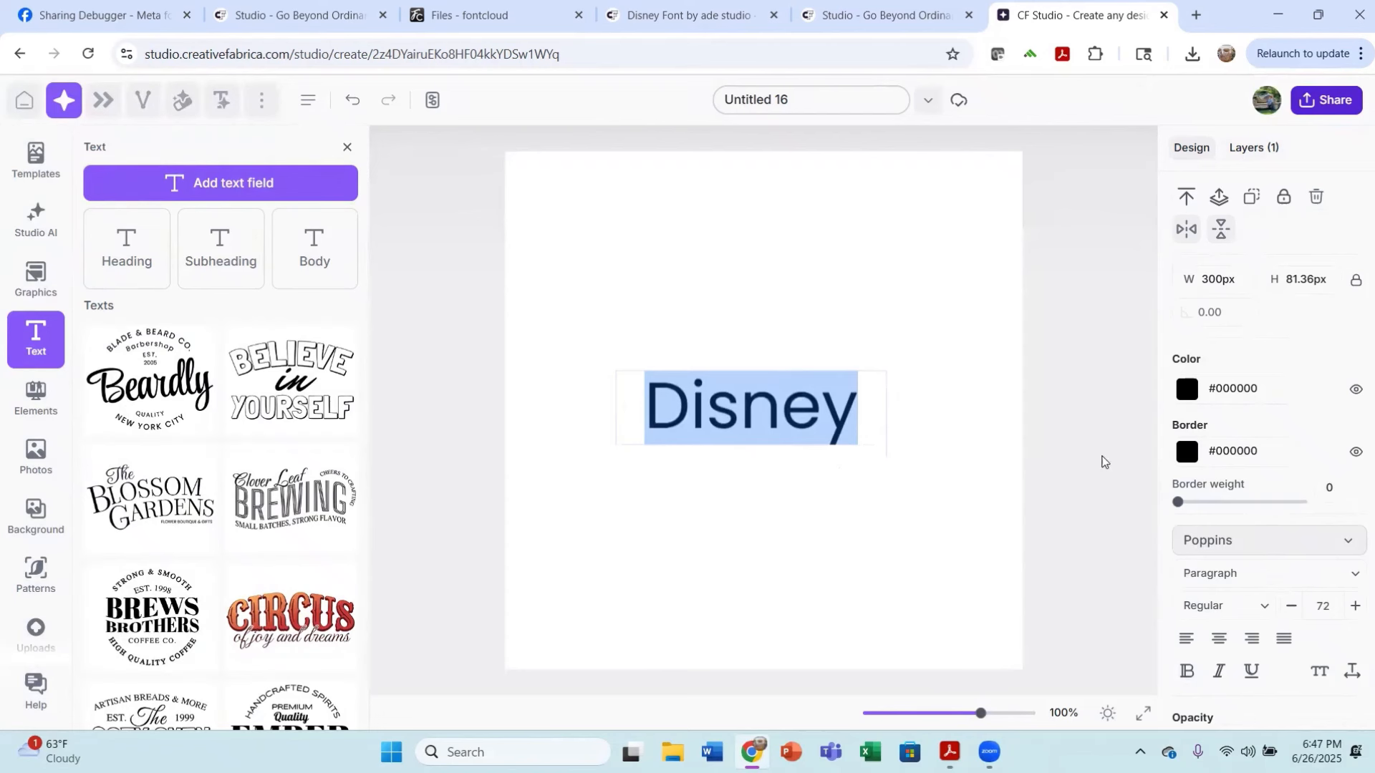
click(1344, 540)
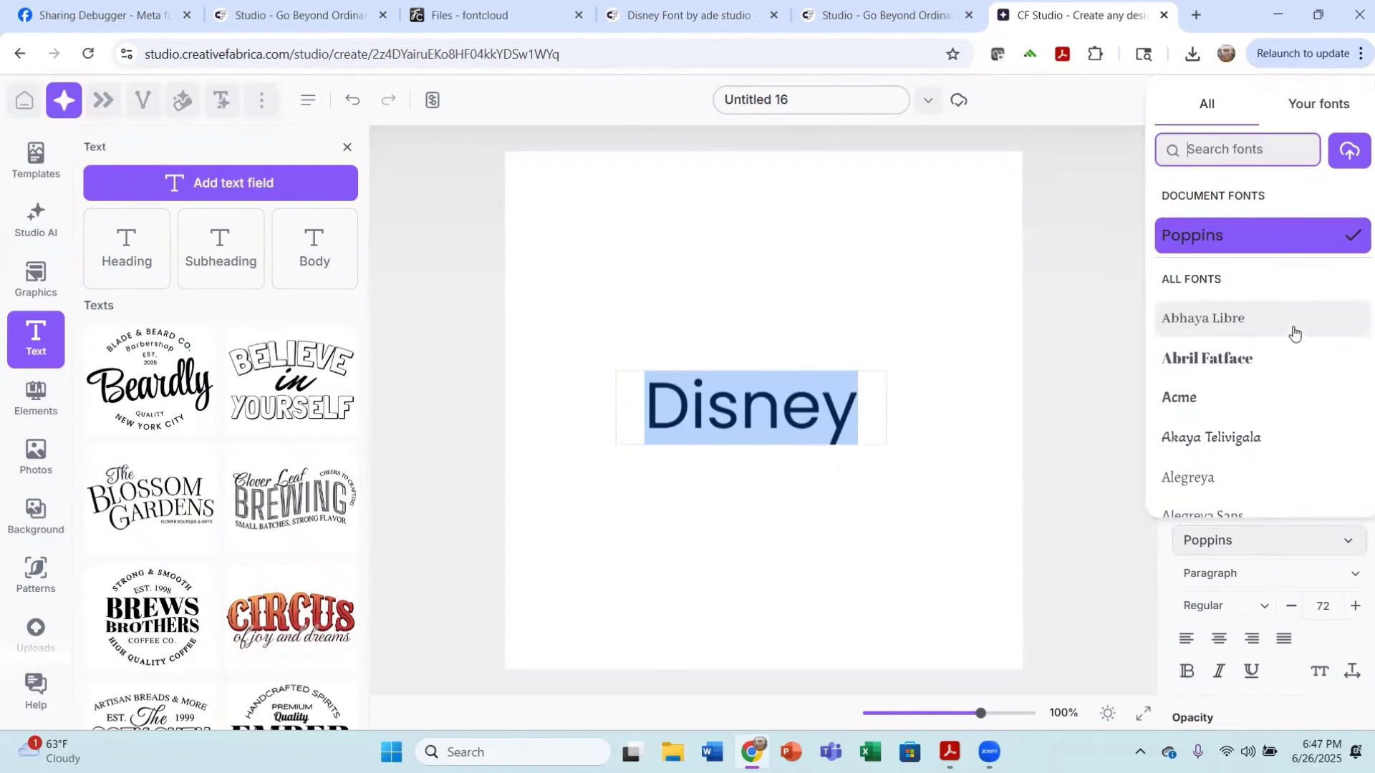
click(1237, 283)
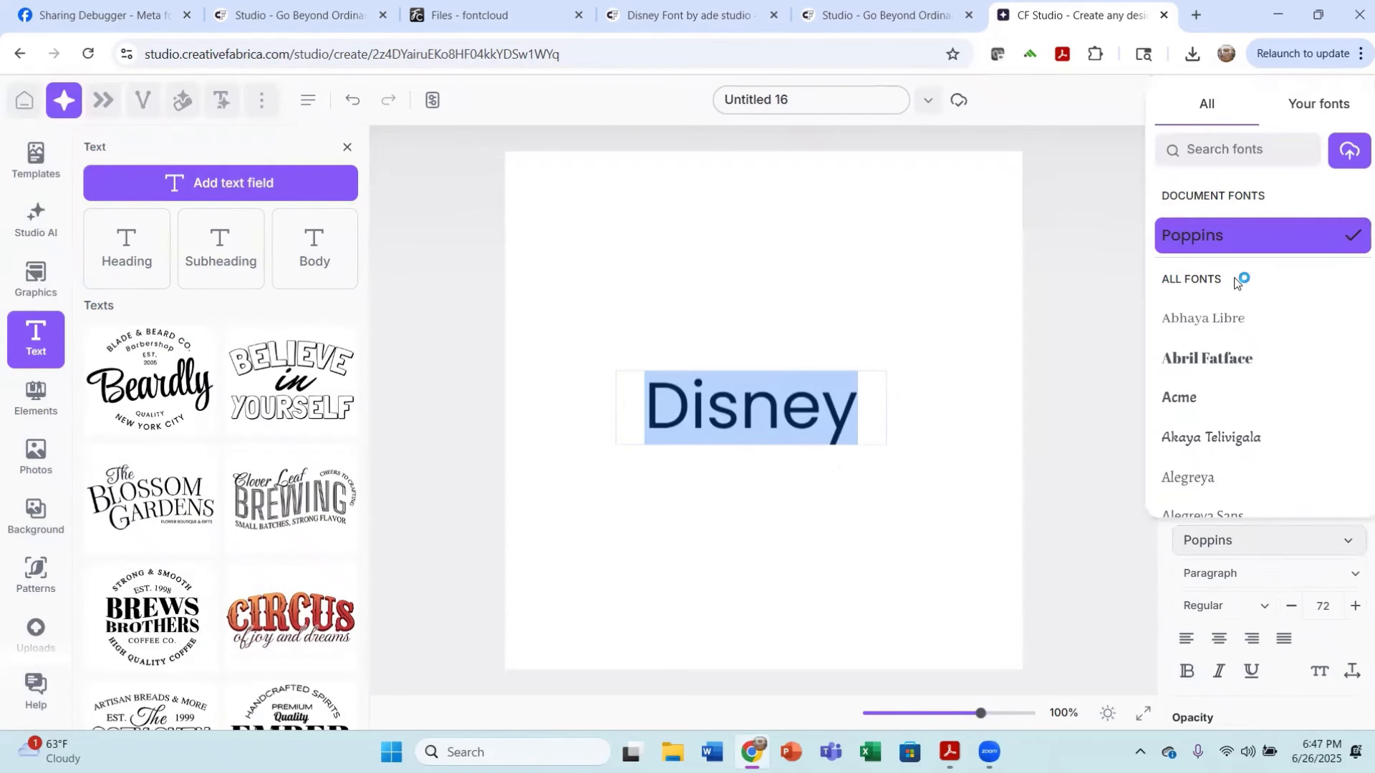
click(1302, 105)
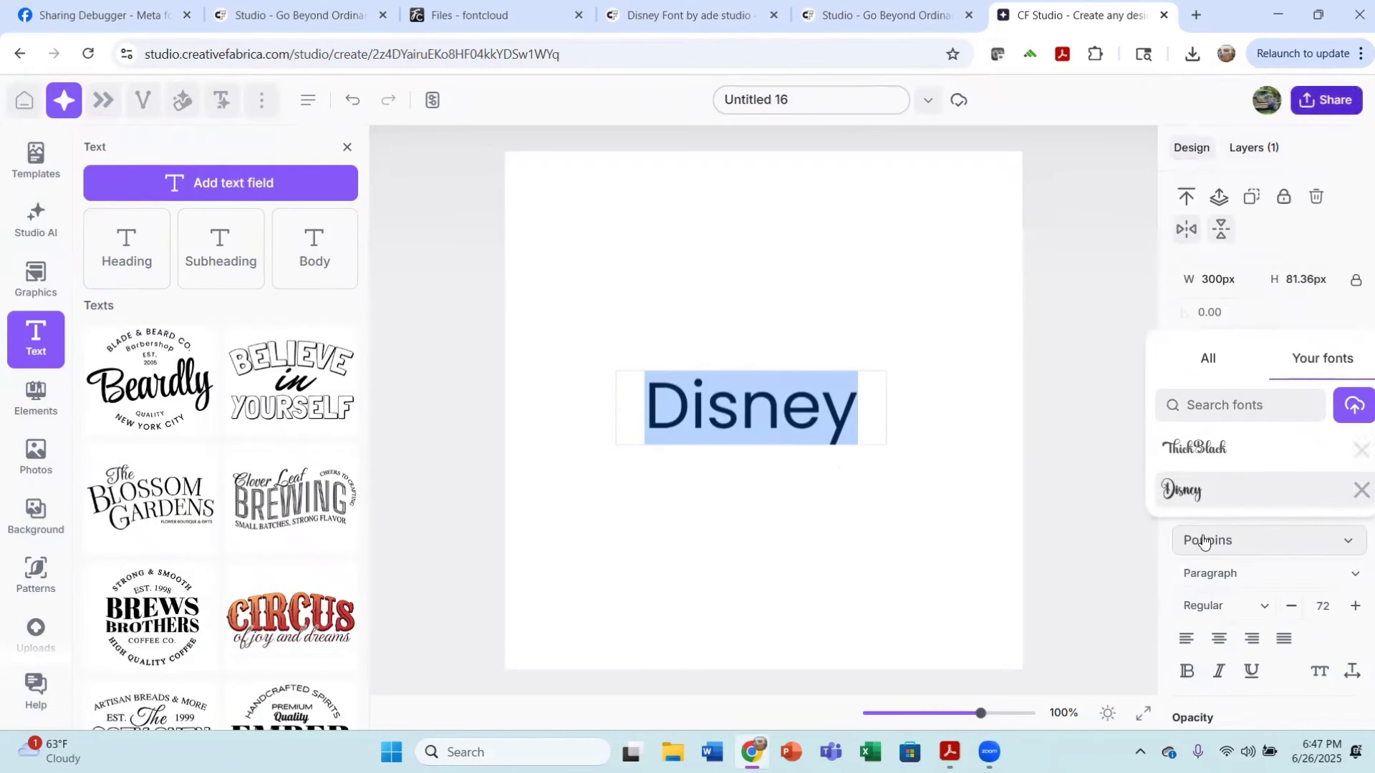
click(1183, 495)
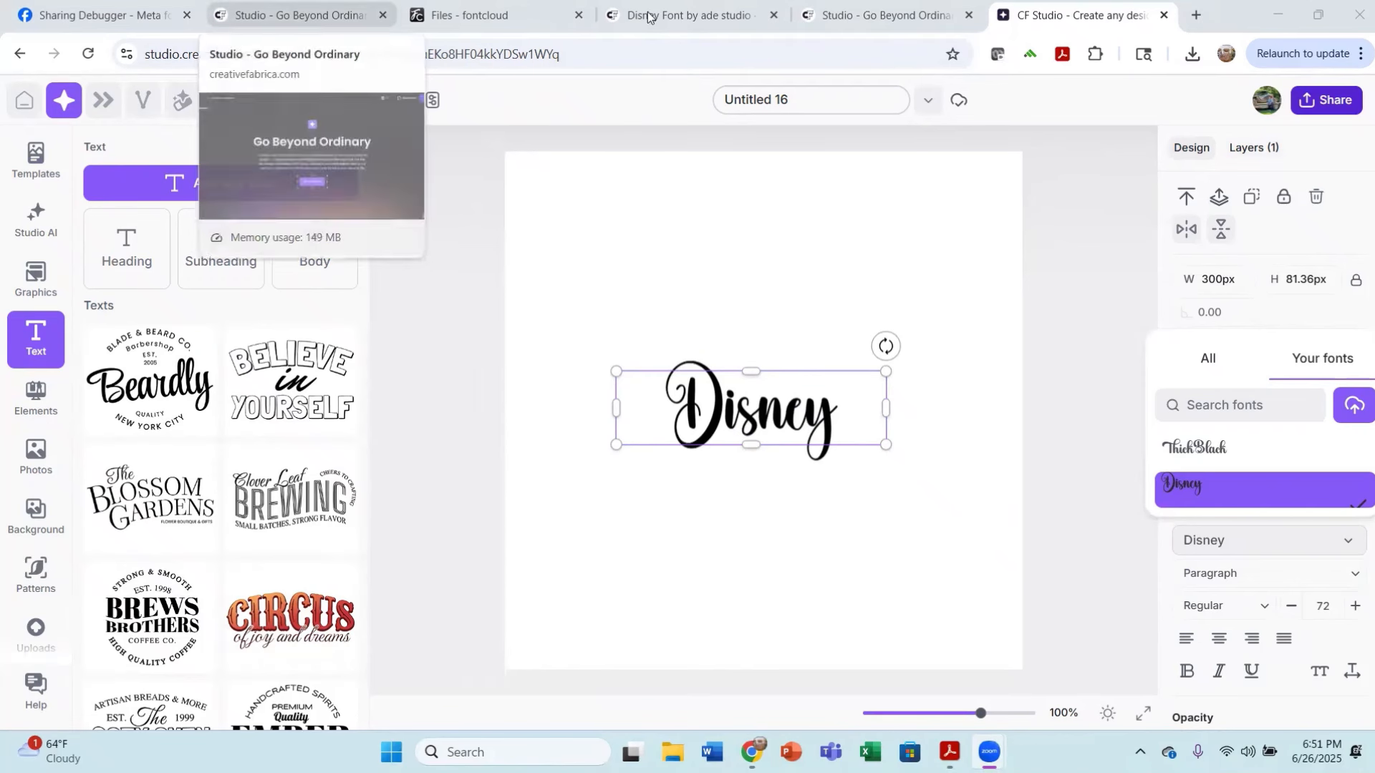
Step: Go back to the Creative Fabrica home page from the Studio landing page and launch the Fontcloud font manager
click(899, 16)
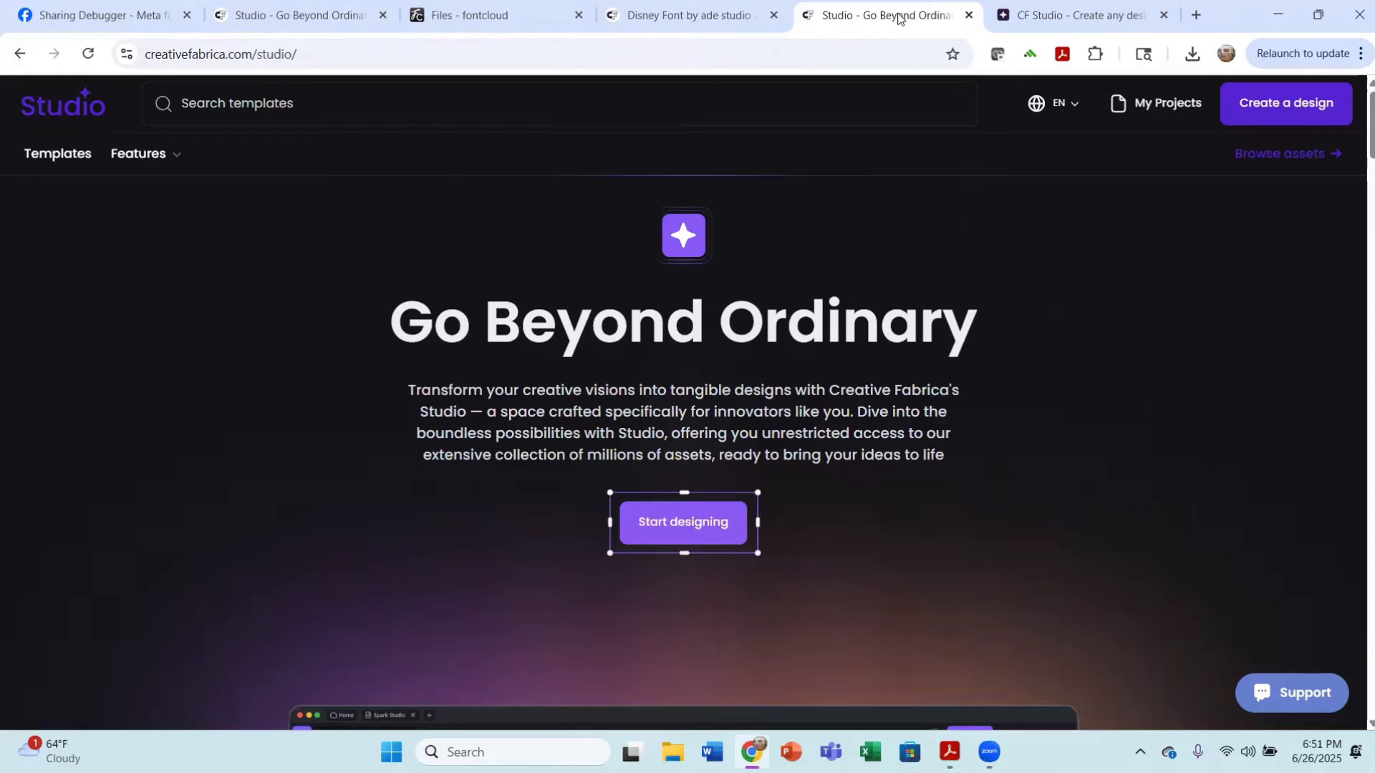
click(14, 56)
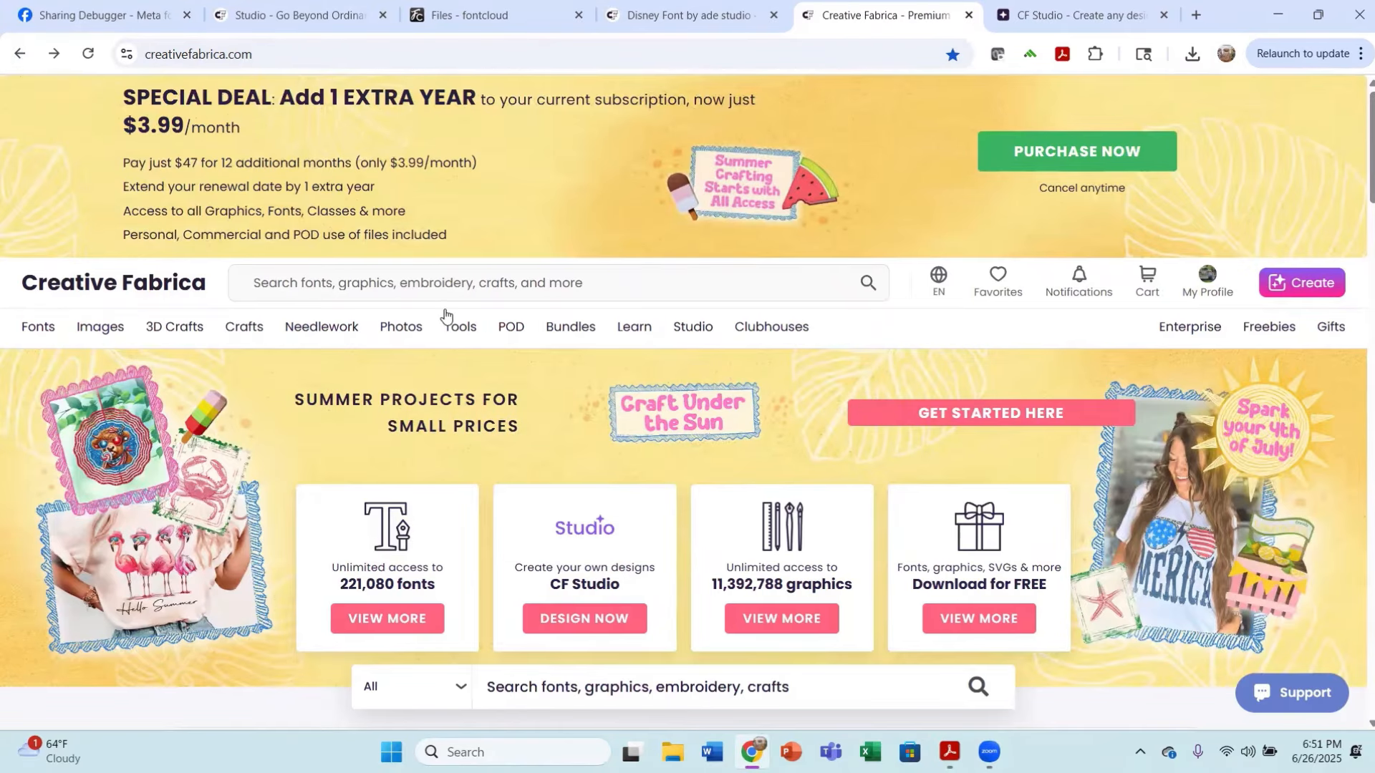
mouse_move(464, 335)
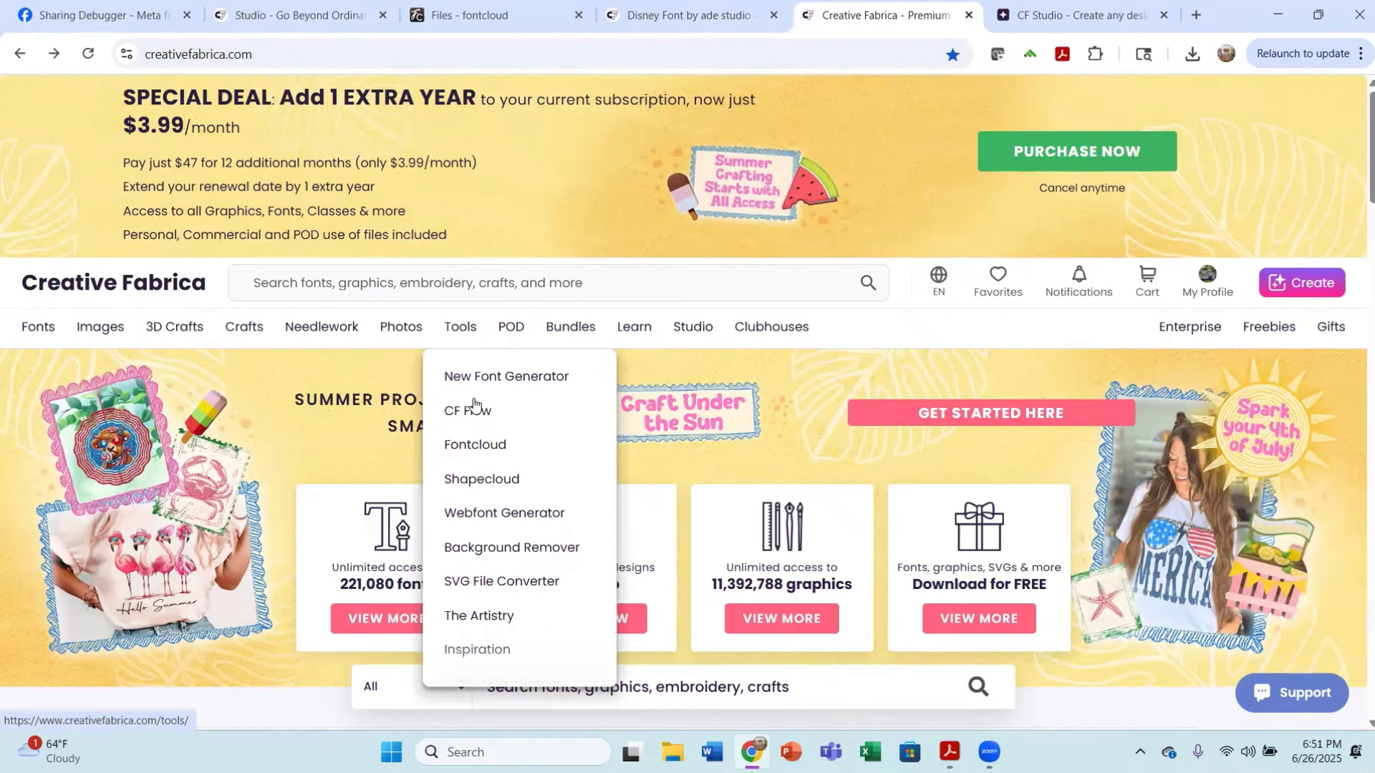
click(474, 447)
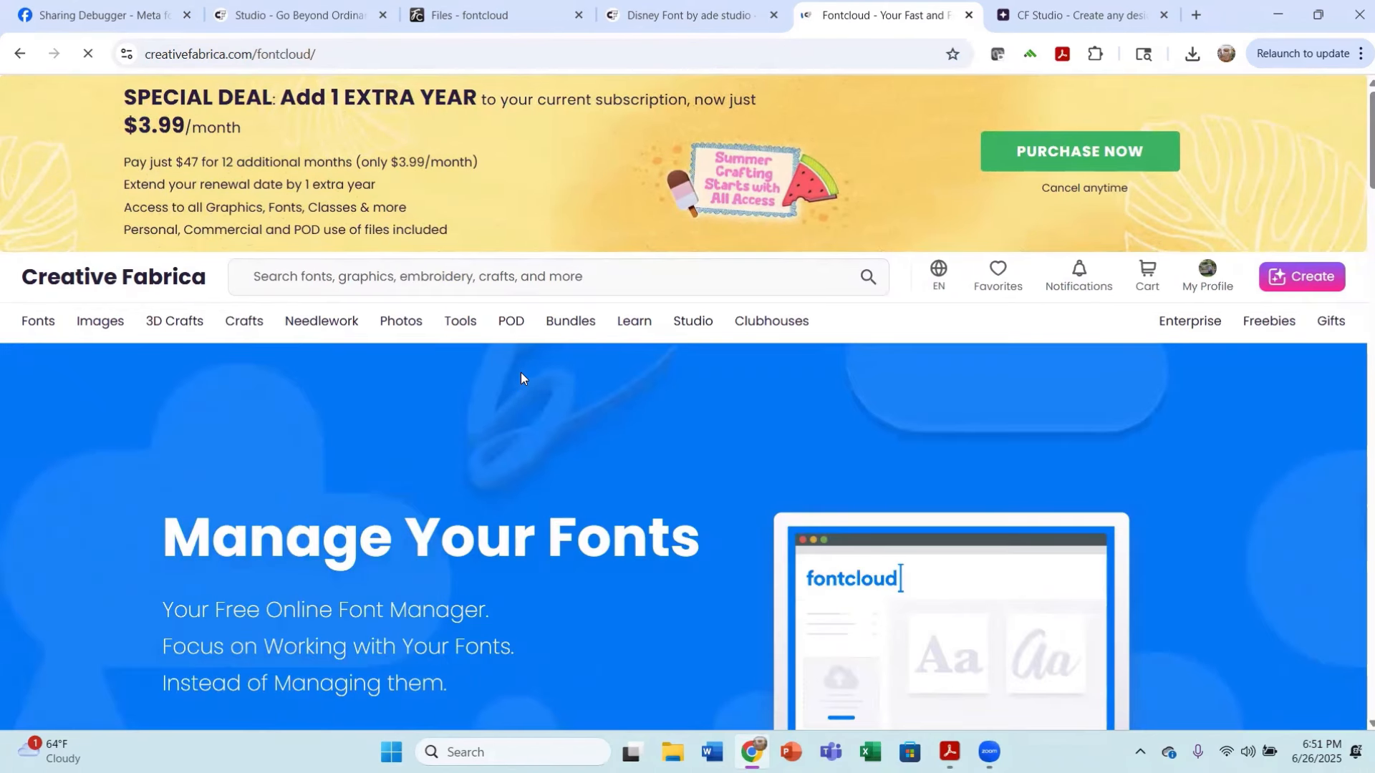
scroll(521, 372, down, 5)
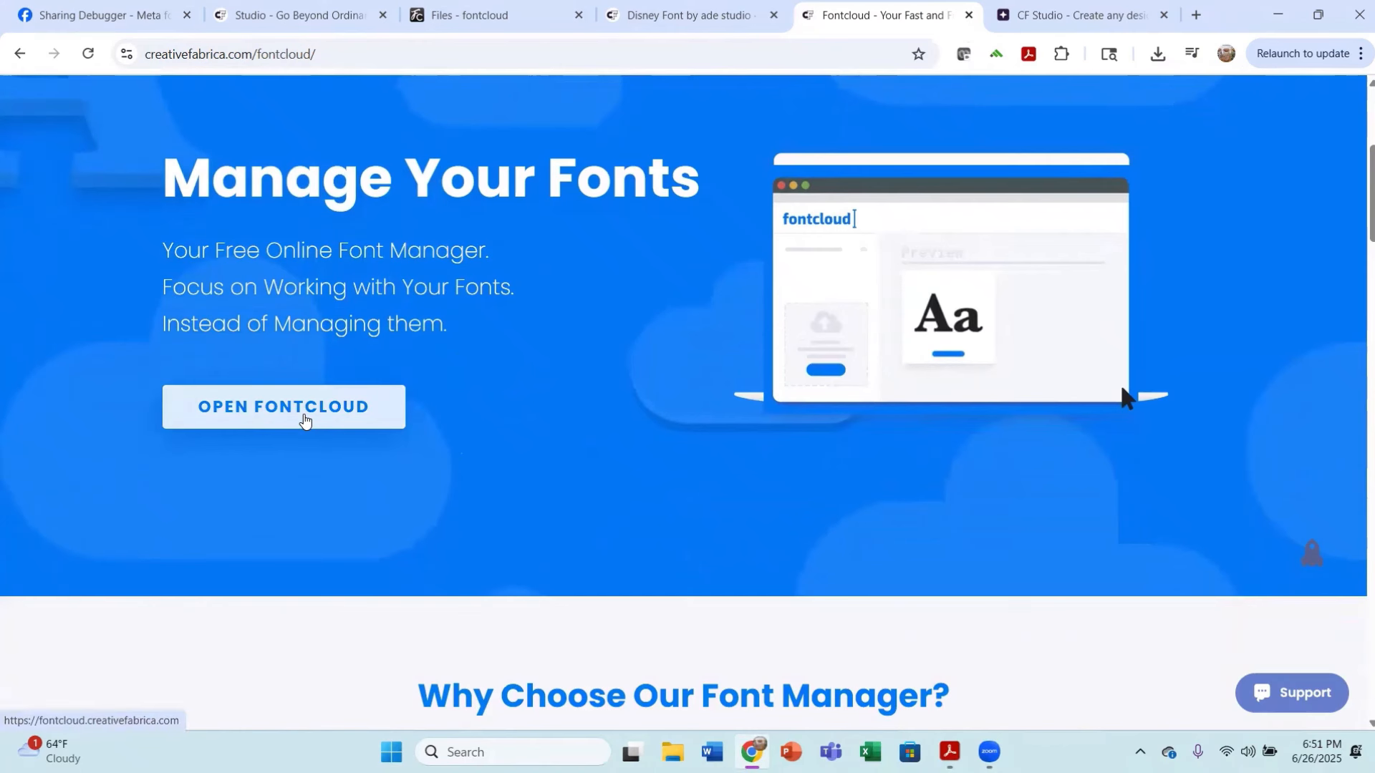
click(304, 419)
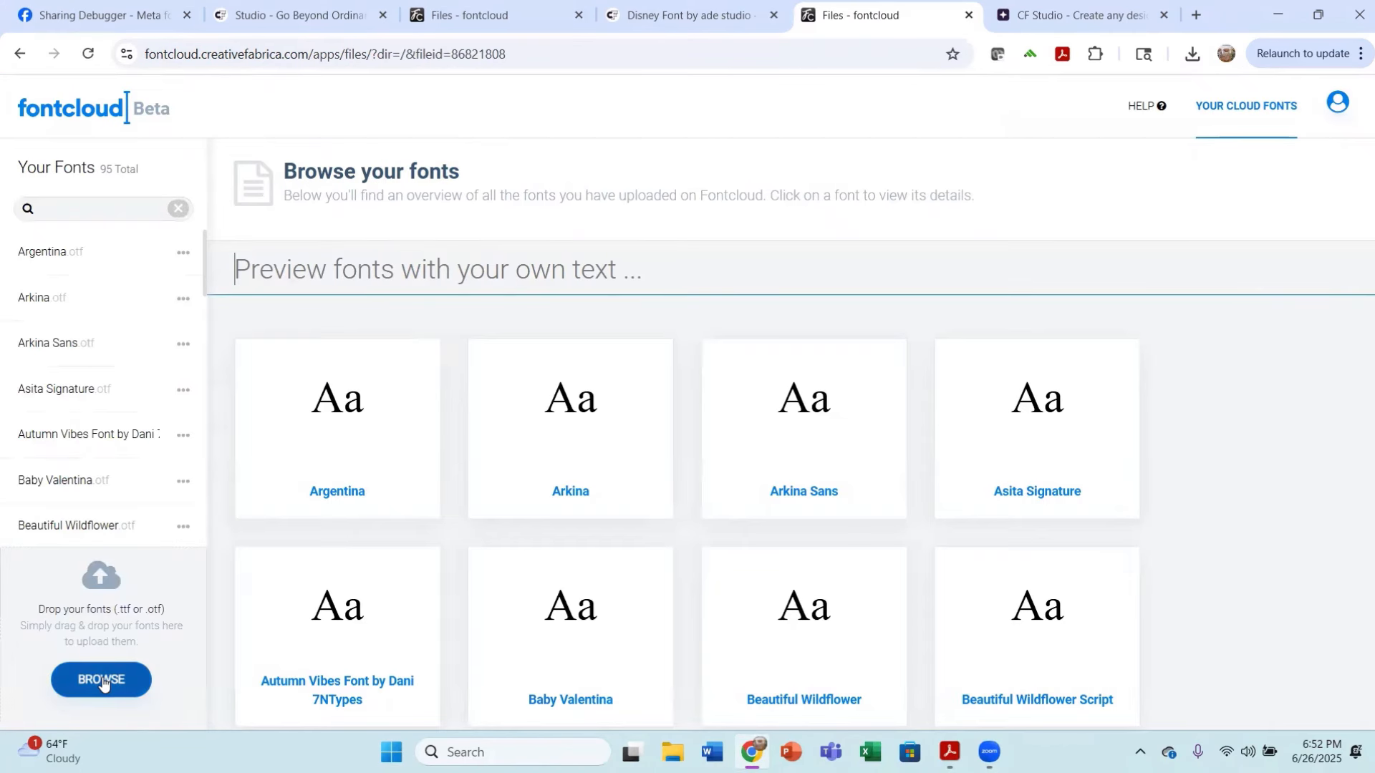
Step: Upload the Disney font file from the Disney-102386042 folder to Fontcloud and open Disney.otf to show its glyphs
click(103, 683)
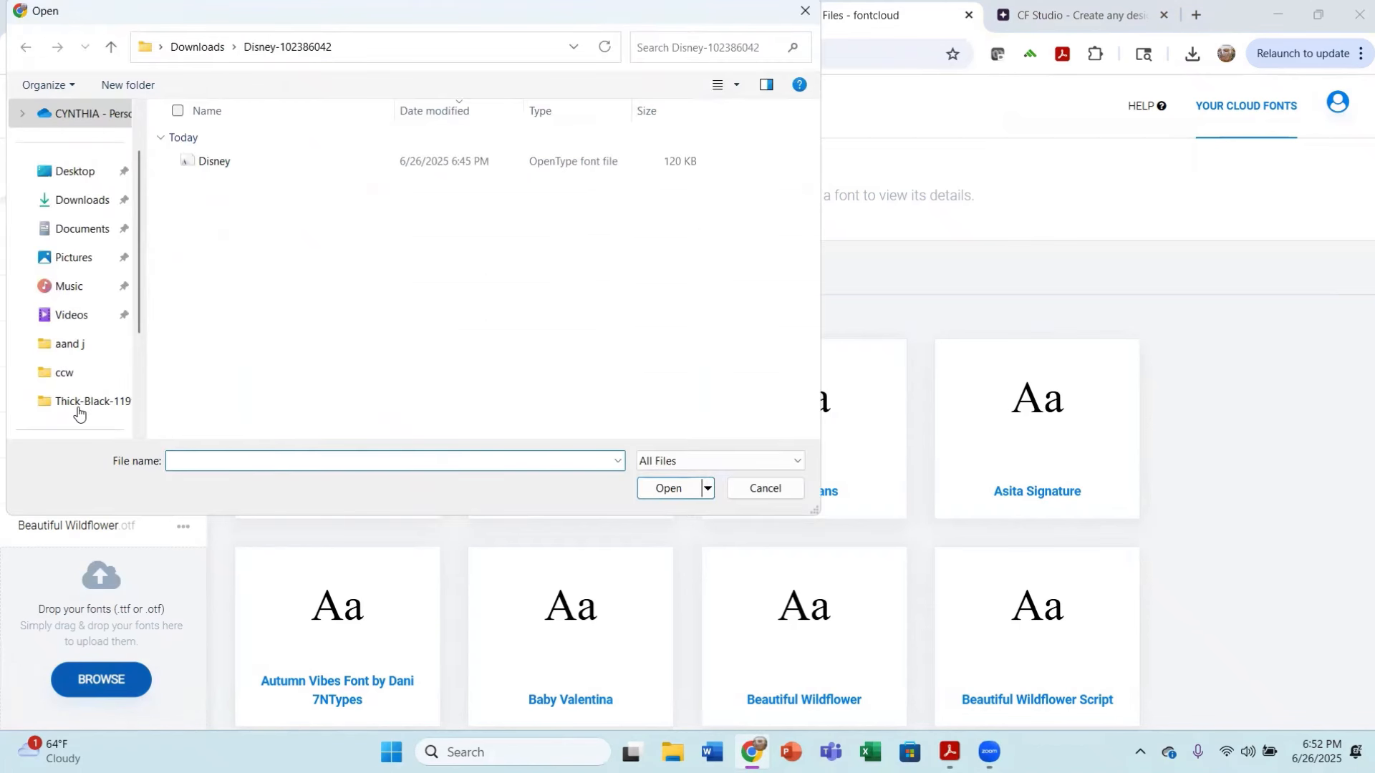
double_click(216, 163)
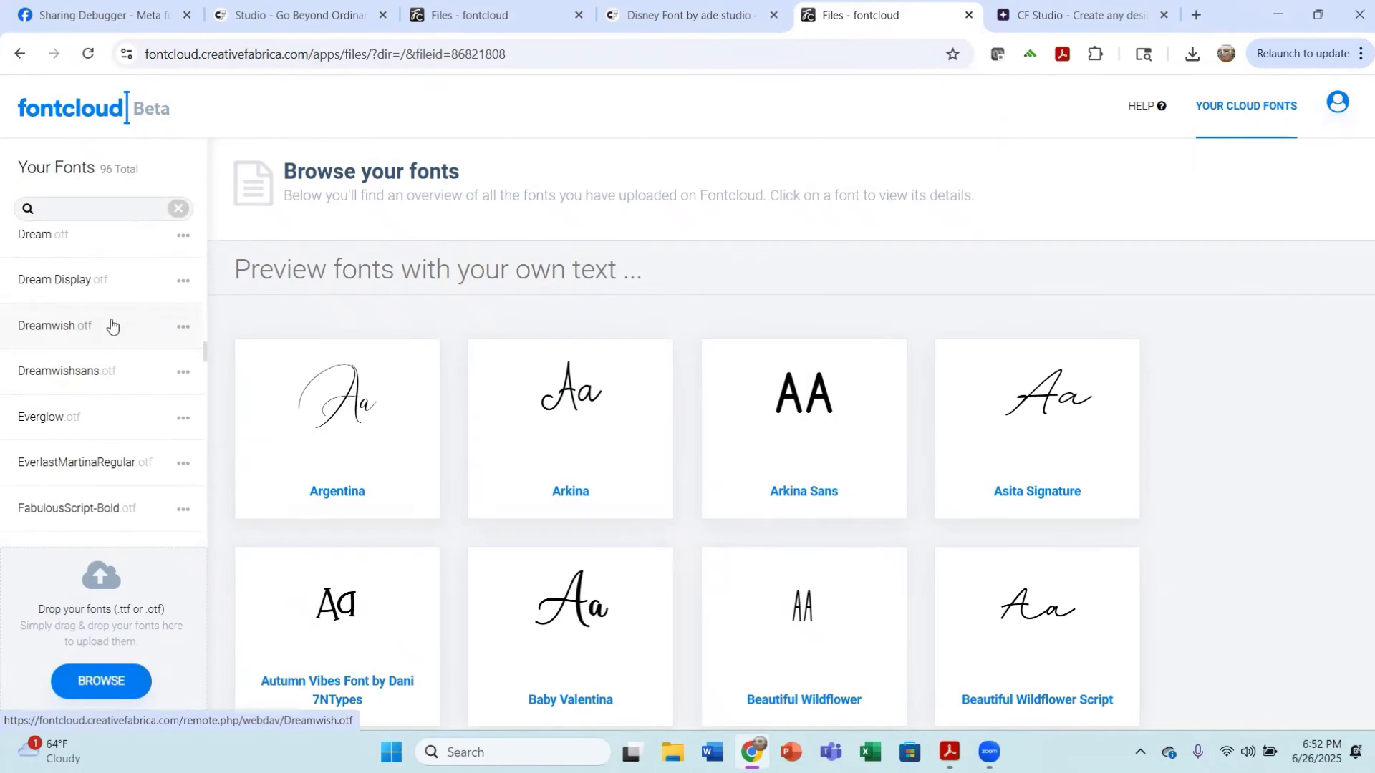
scroll(119, 319, up, 1)
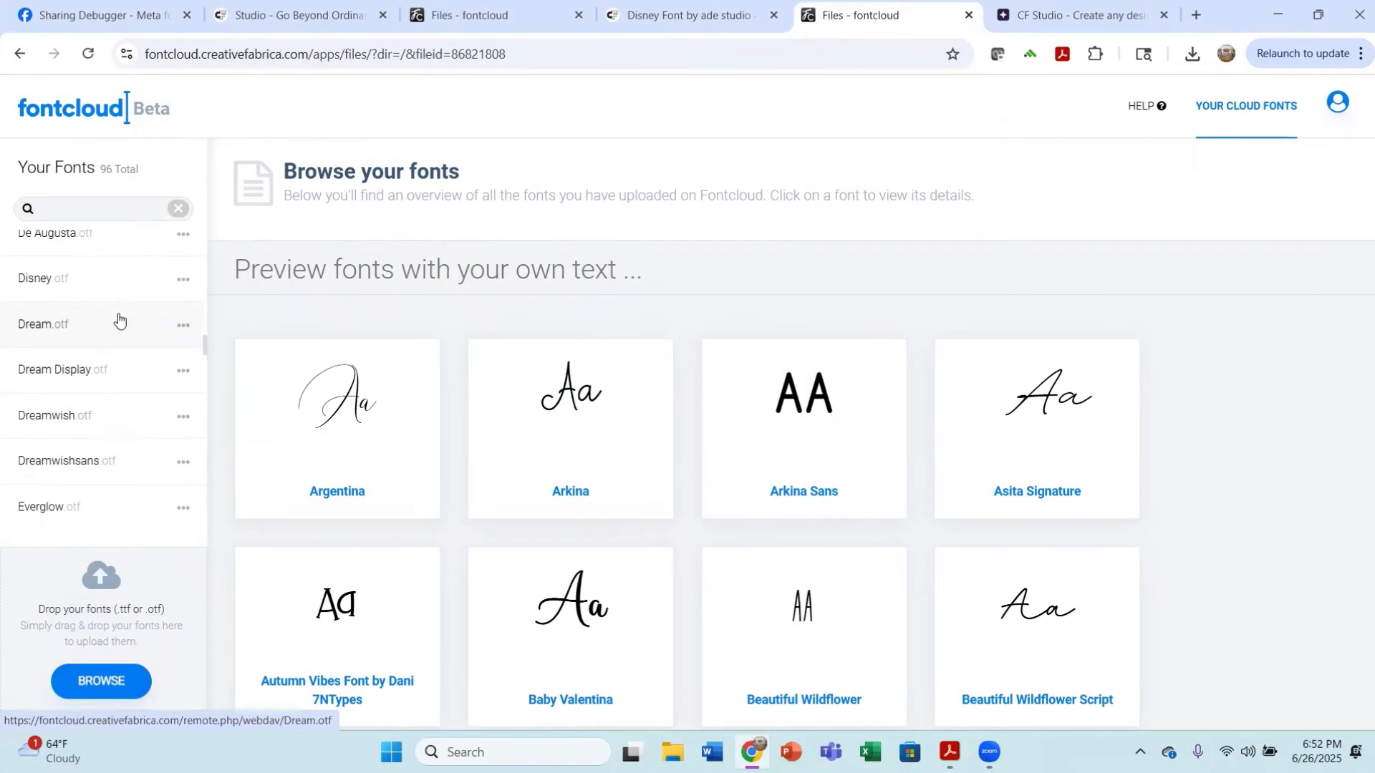
click(104, 290)
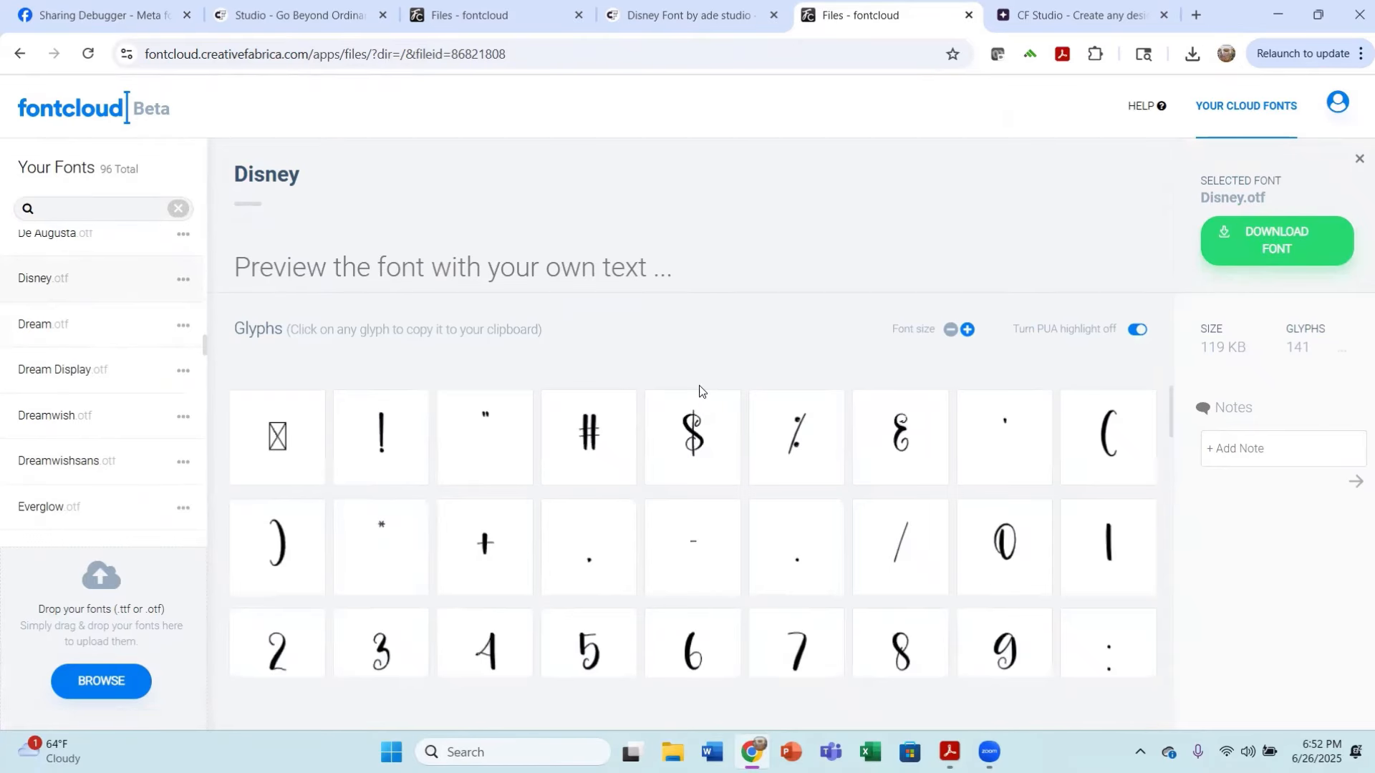
Step: Copy the alternate "y" glyph with the long swash from the end of the Disney font's glyph set
scroll(698, 387, down, 3)
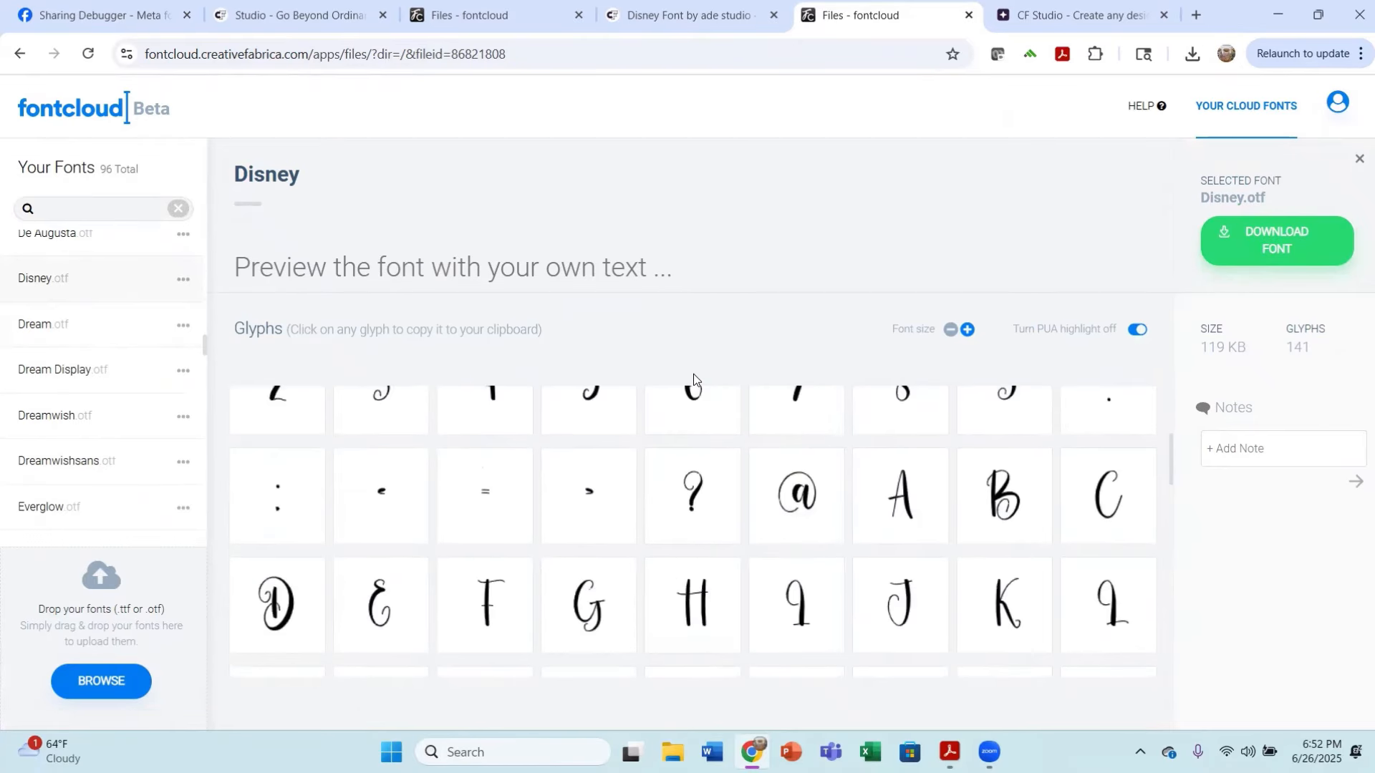
scroll(859, 490, down, 5)
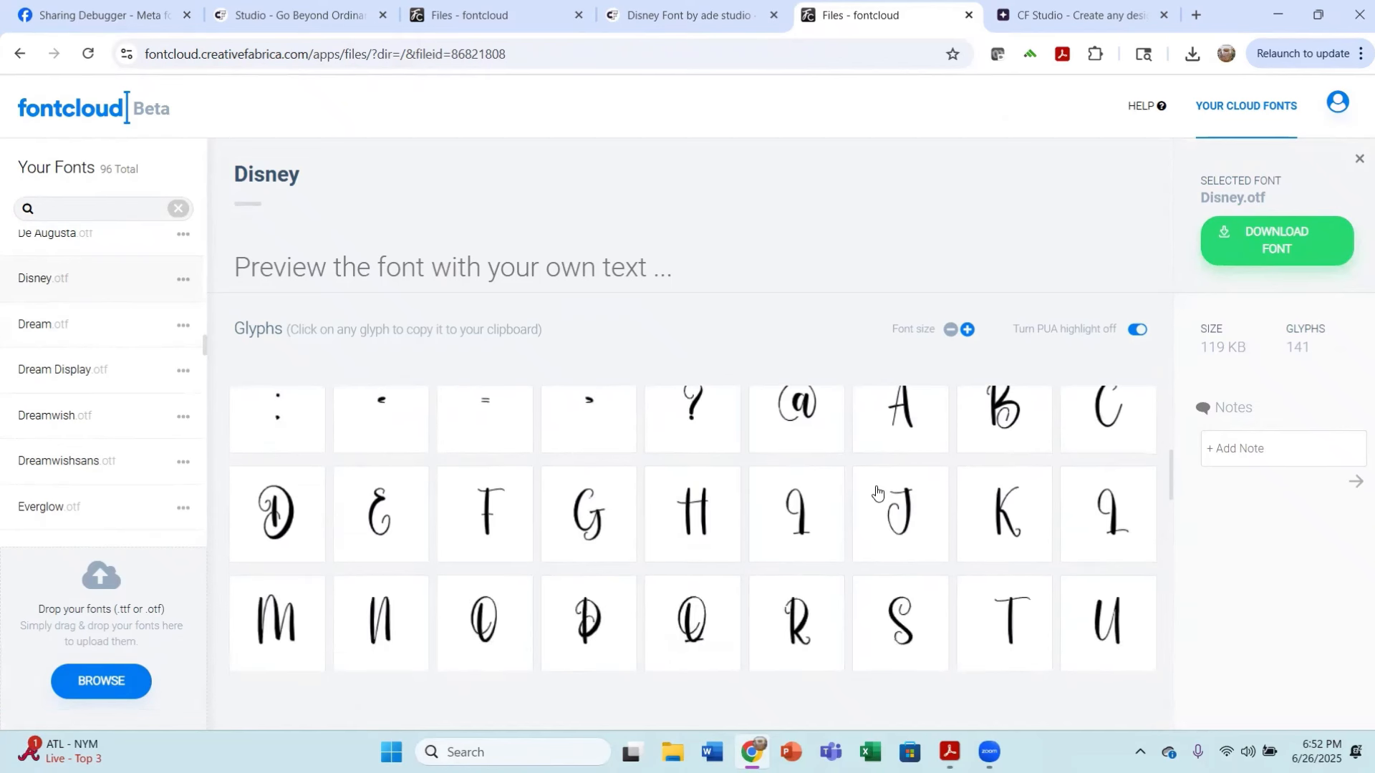
scroll(856, 486, down, 10)
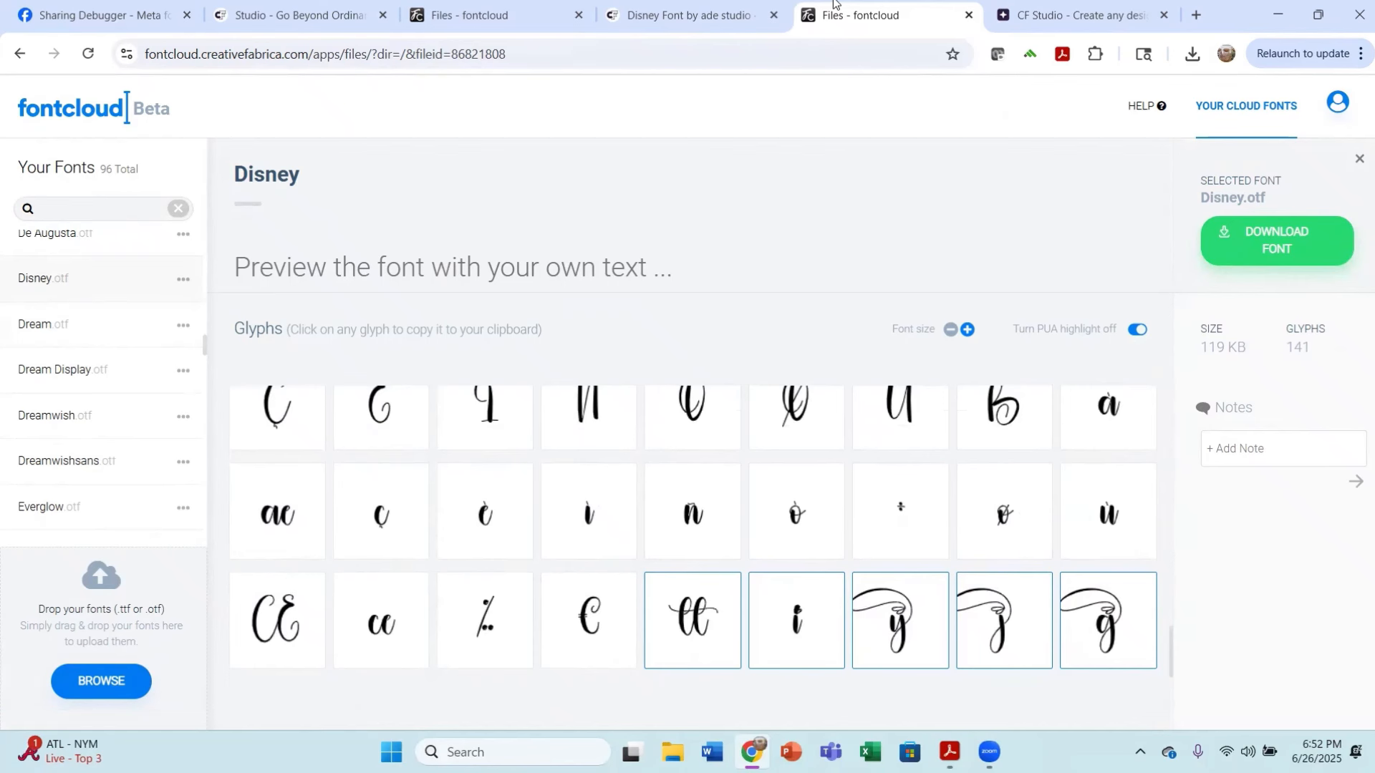
click(905, 633)
Step: Return to the Untitled 16 design and replace the final "y" of "Disney" with the copied swash glyph
click(320, 21)
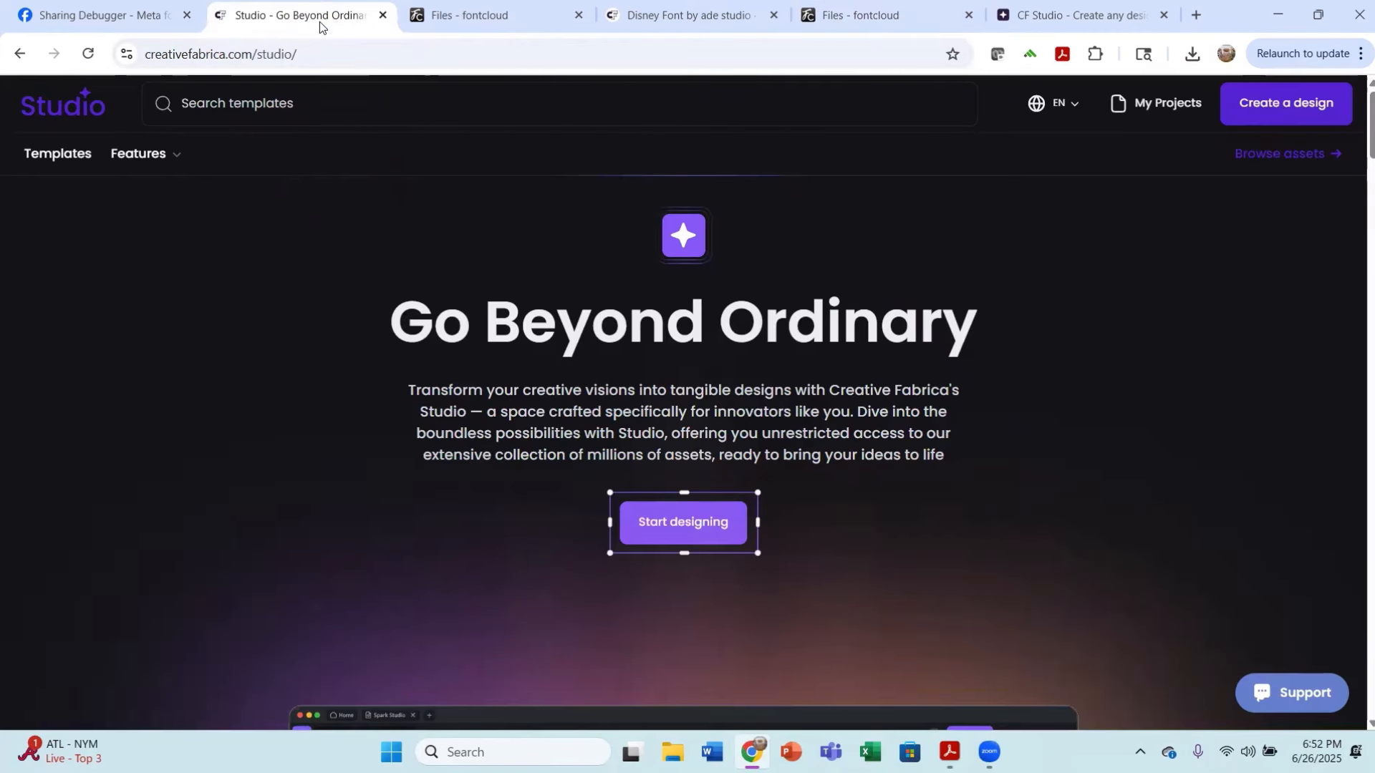
click(1077, 20)
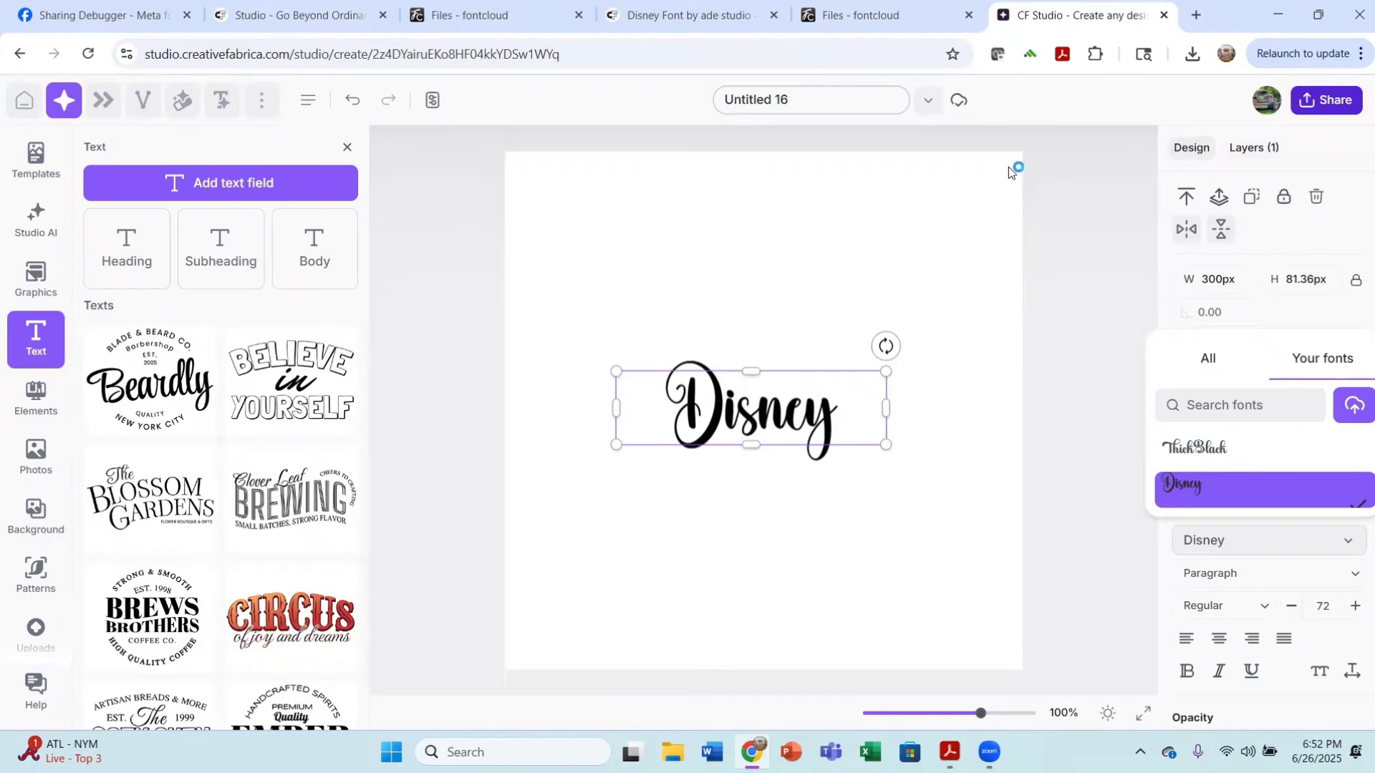
click(853, 422)
click(845, 415)
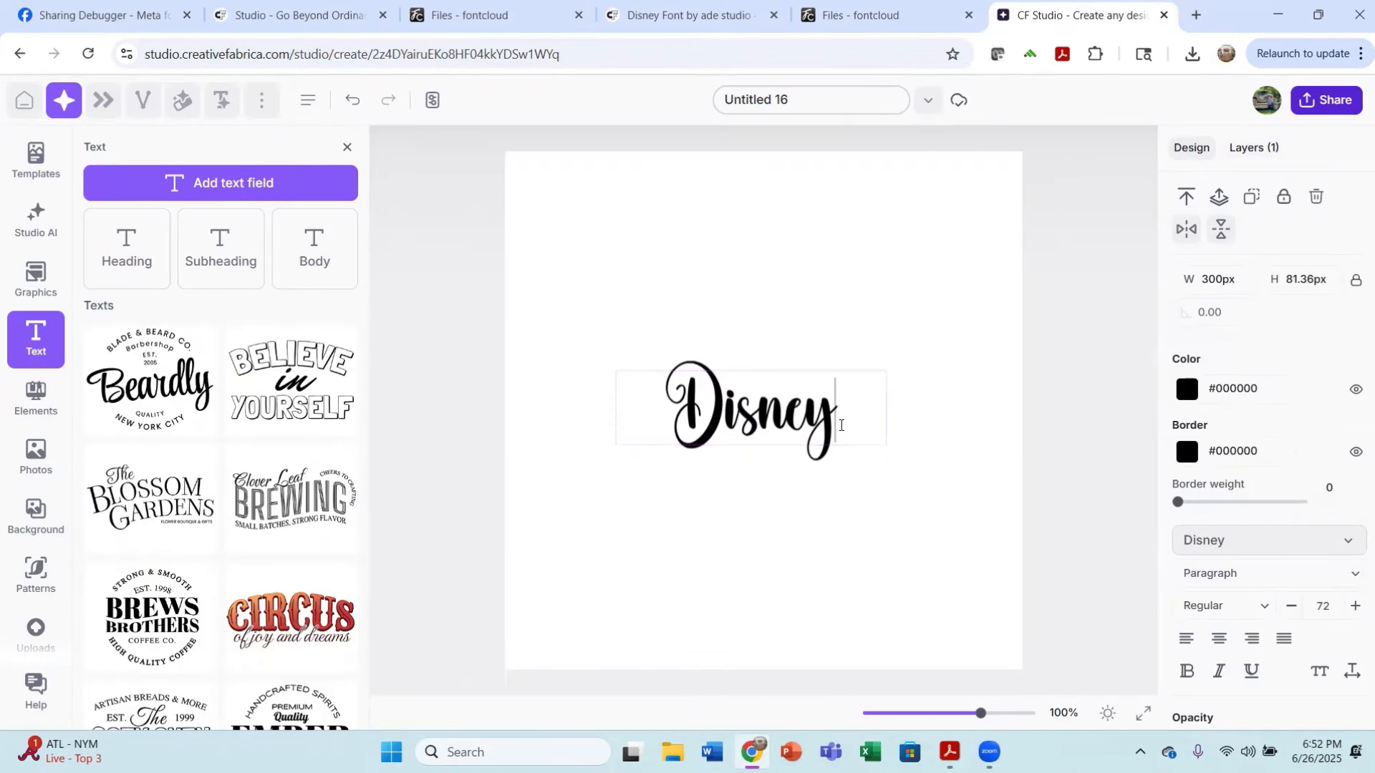
key(BackSpace)
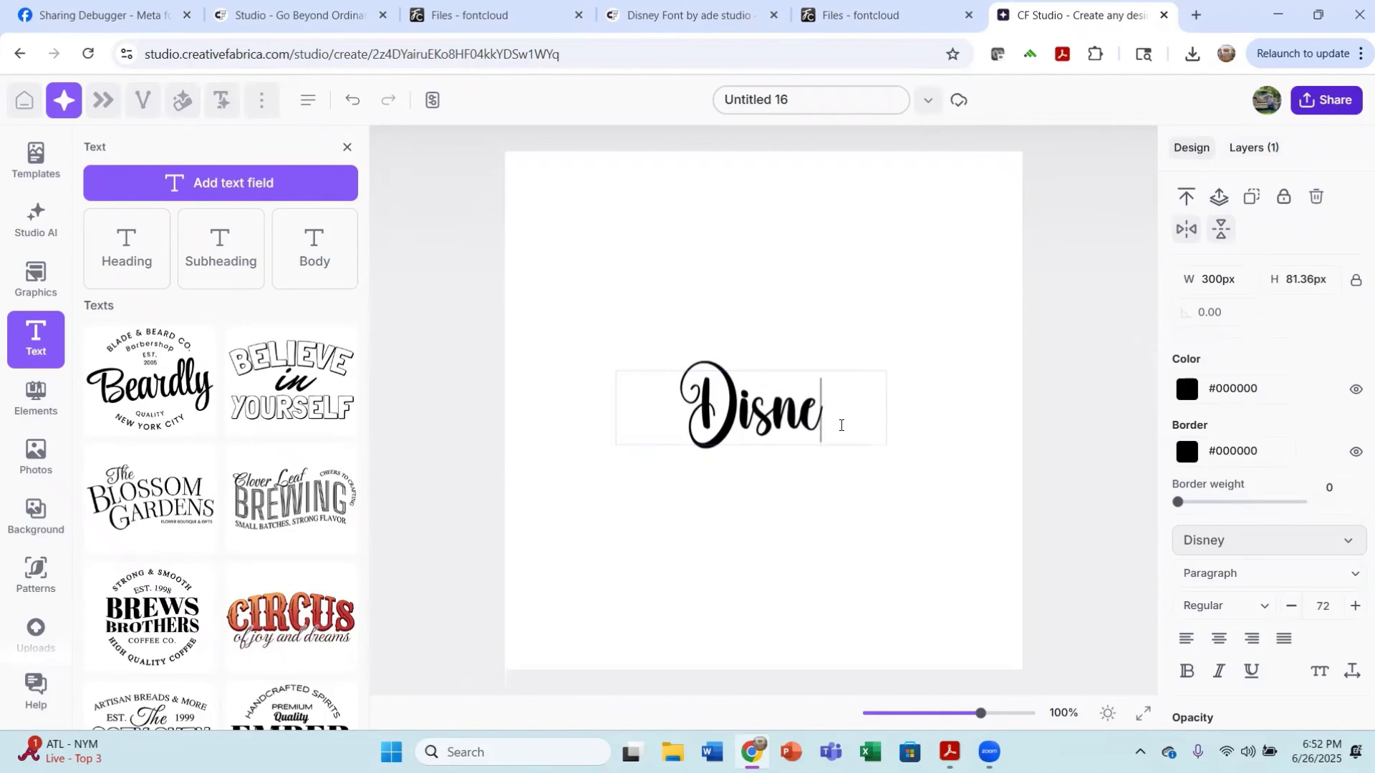
text(y)
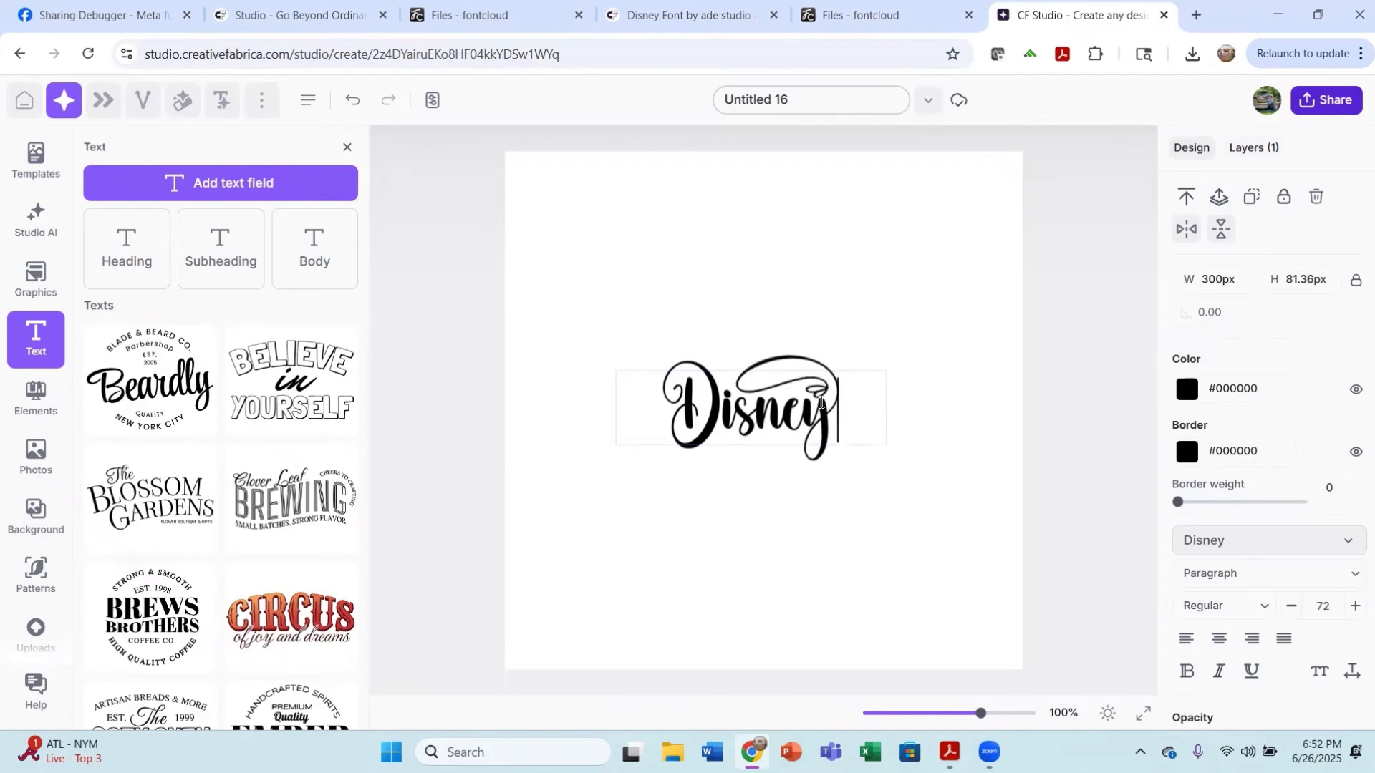
click(948, 464)
Step: Change the "Disney" text color to bright green #72E52A
click(816, 442)
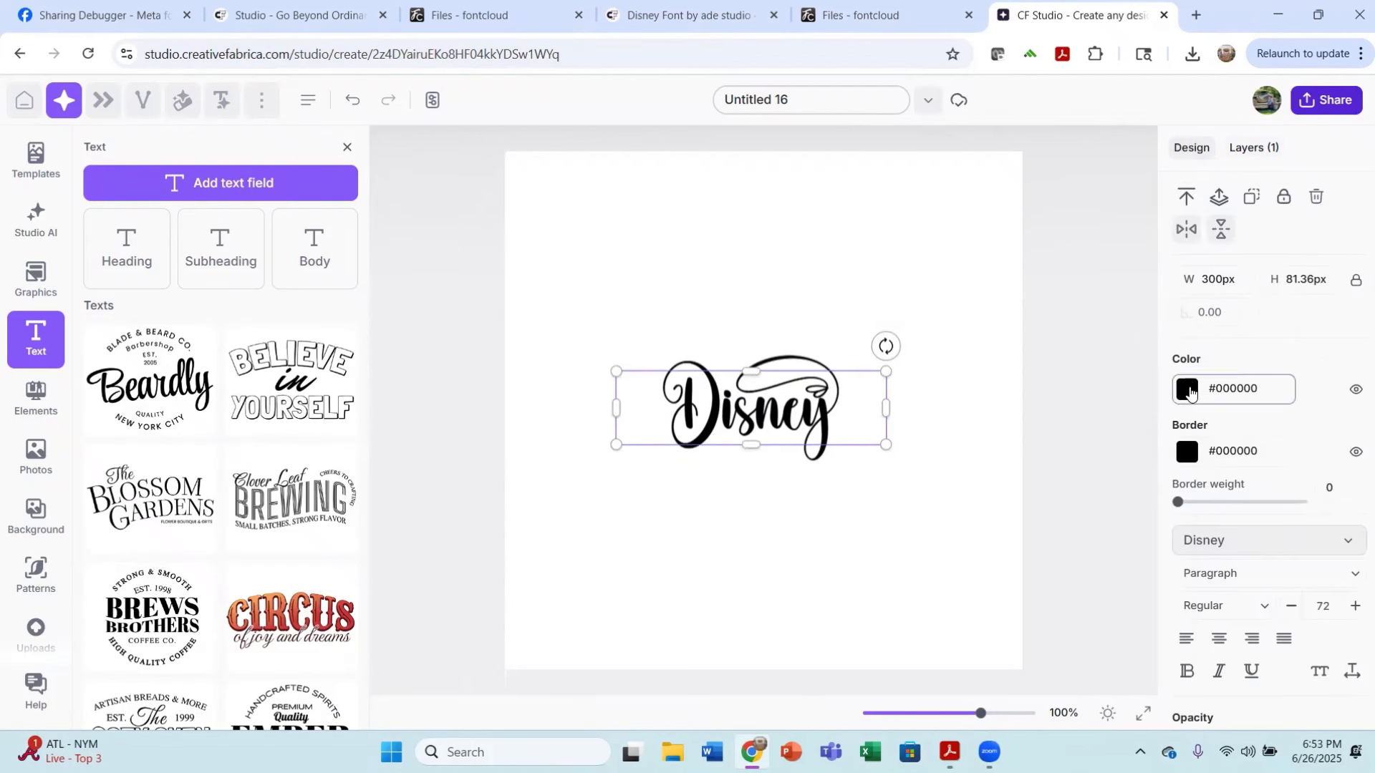
click(1189, 391)
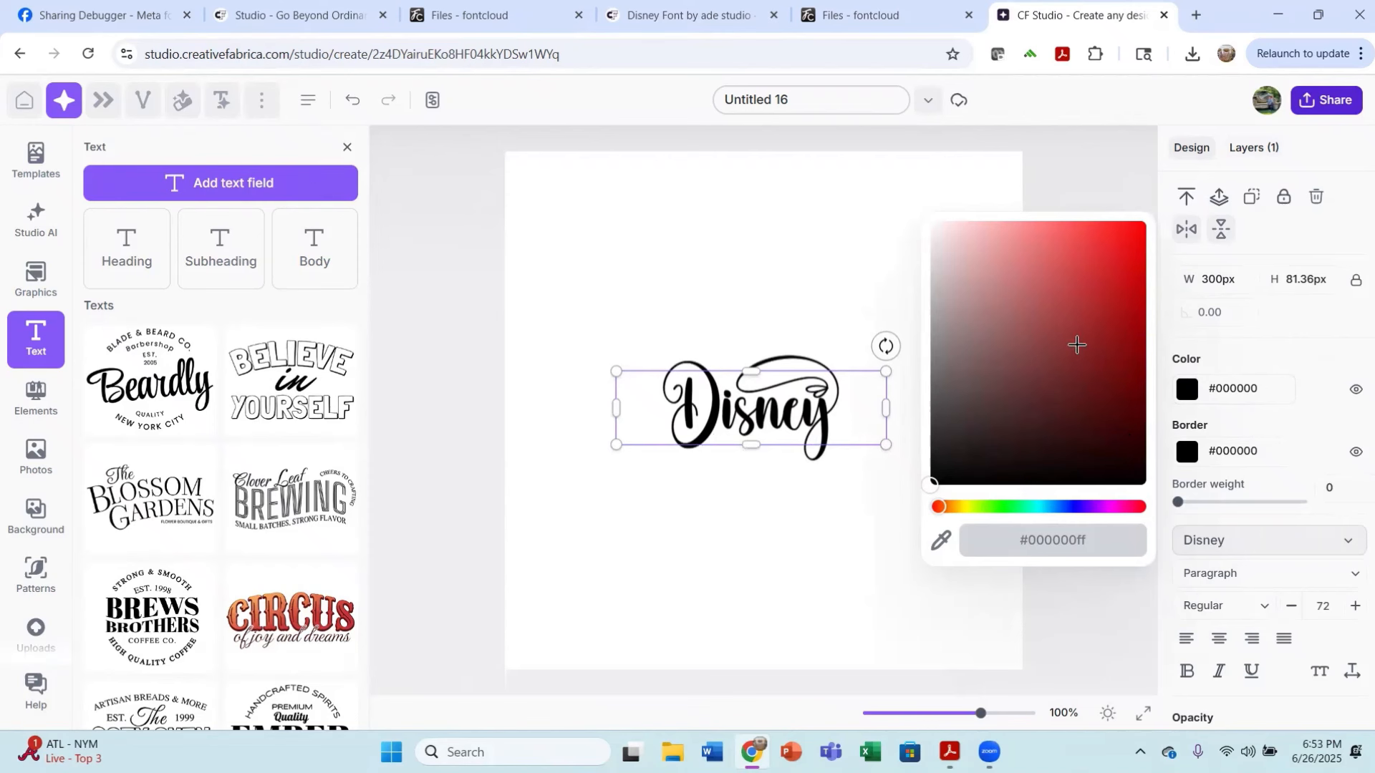
click(1002, 506)
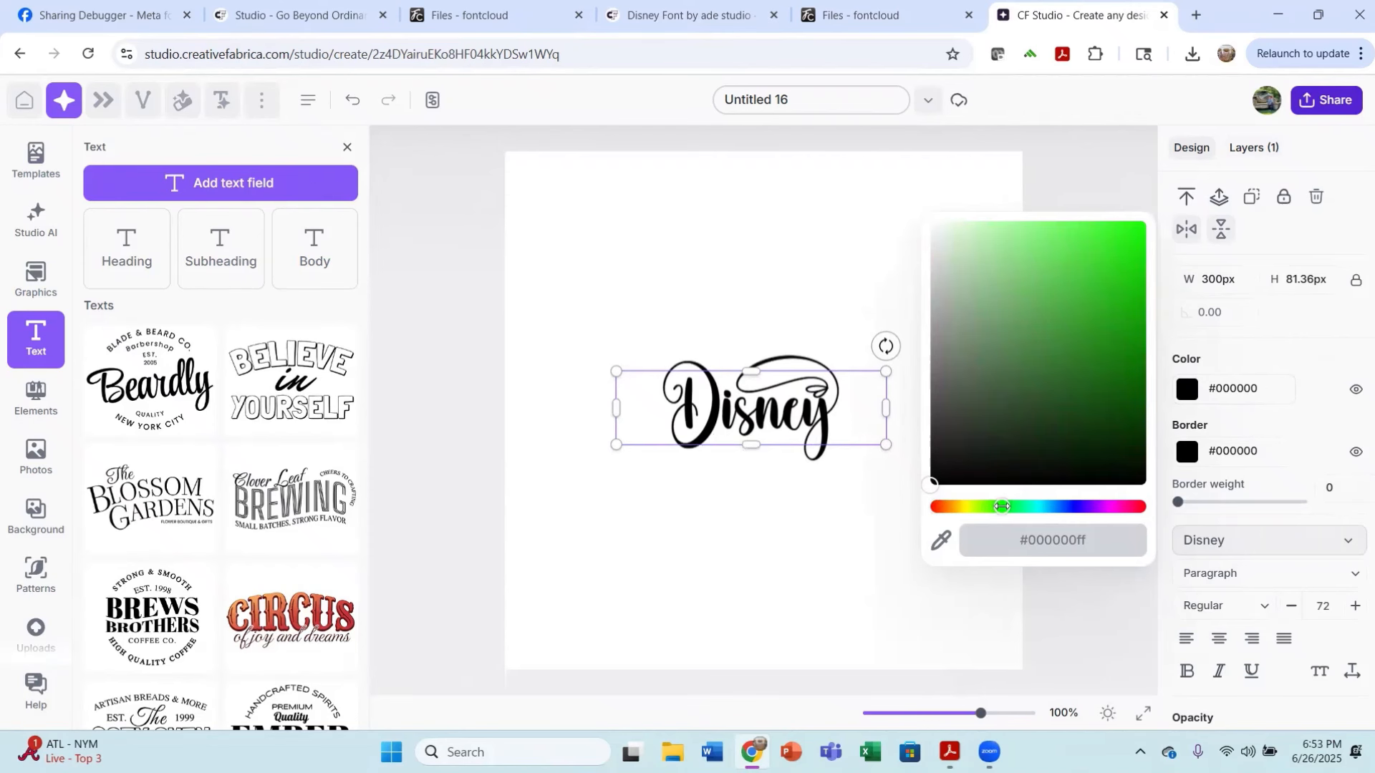
click(992, 508)
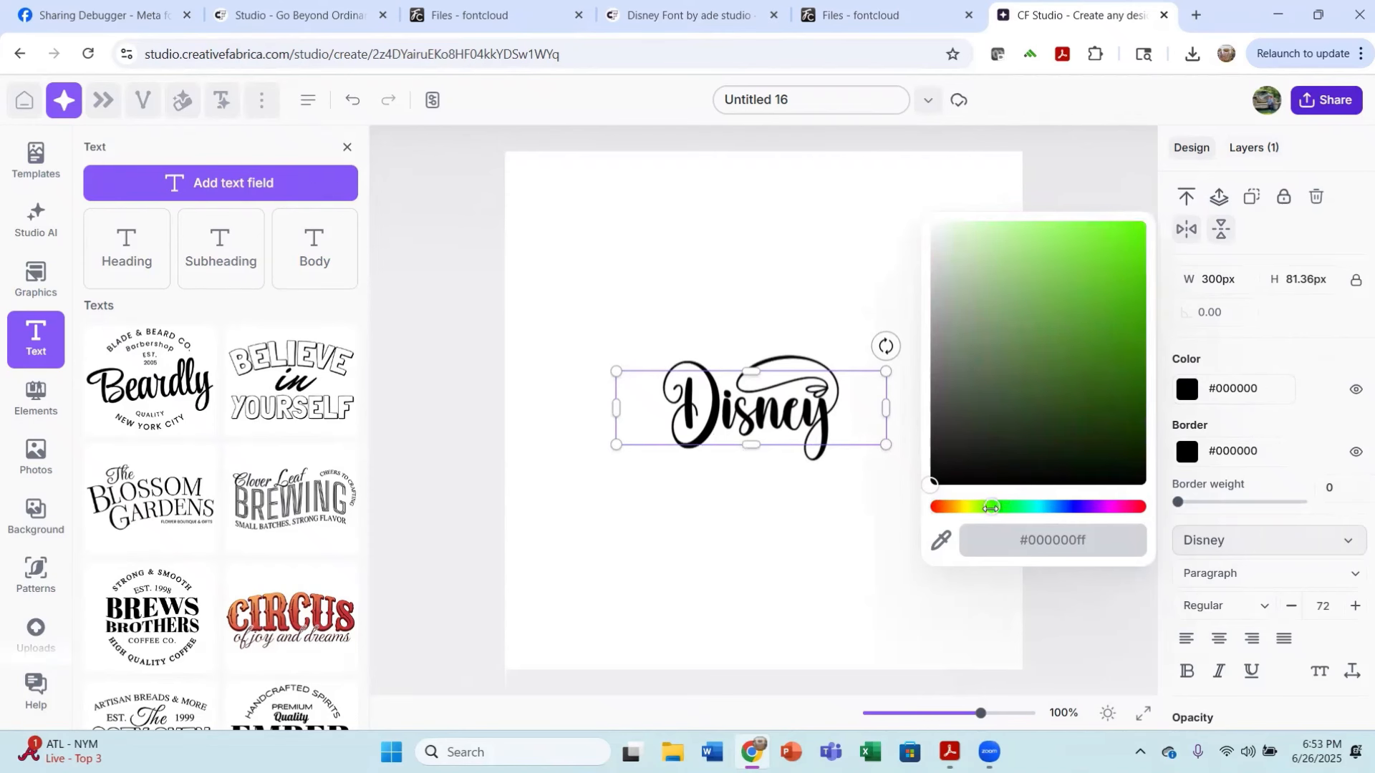
click(1105, 246)
click(875, 573)
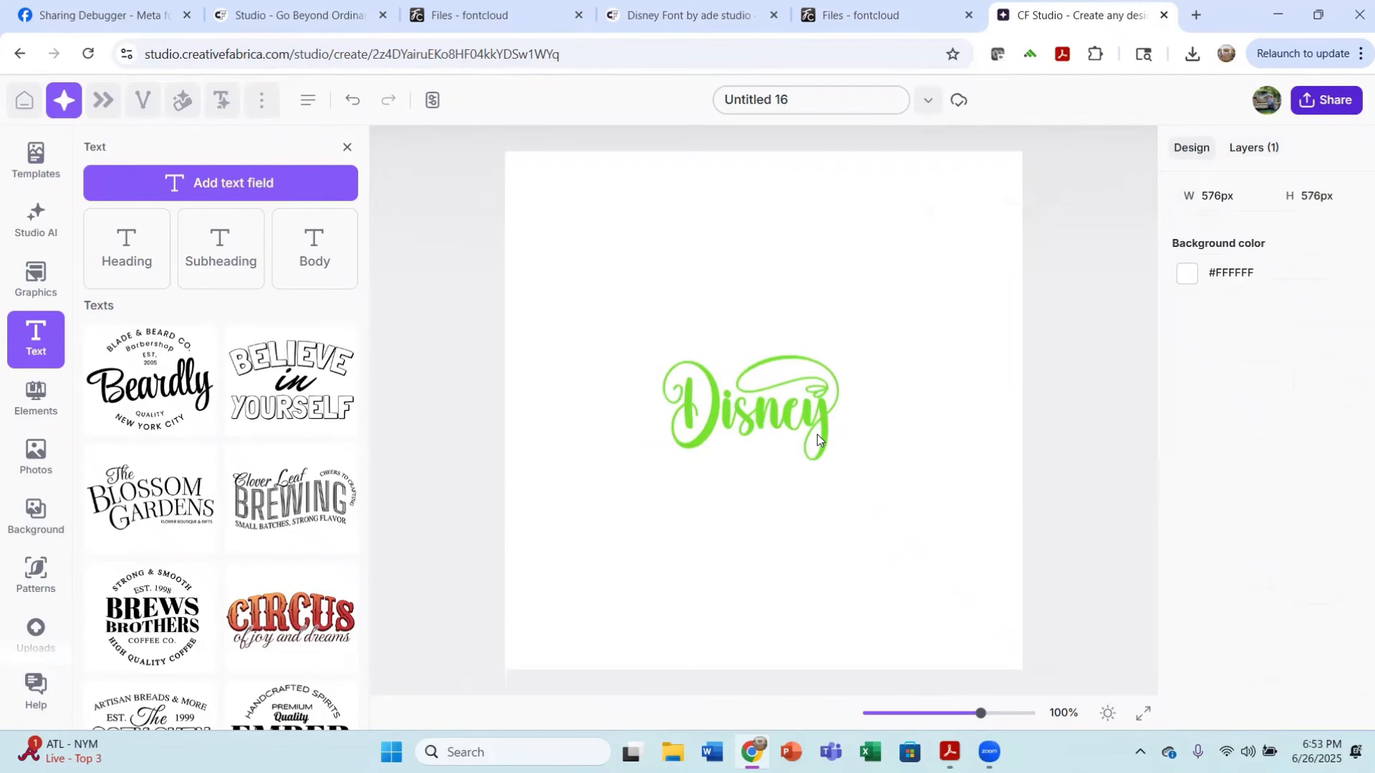
Step: Try to apply the Arc transformation to the green "Disney" text
click(796, 395)
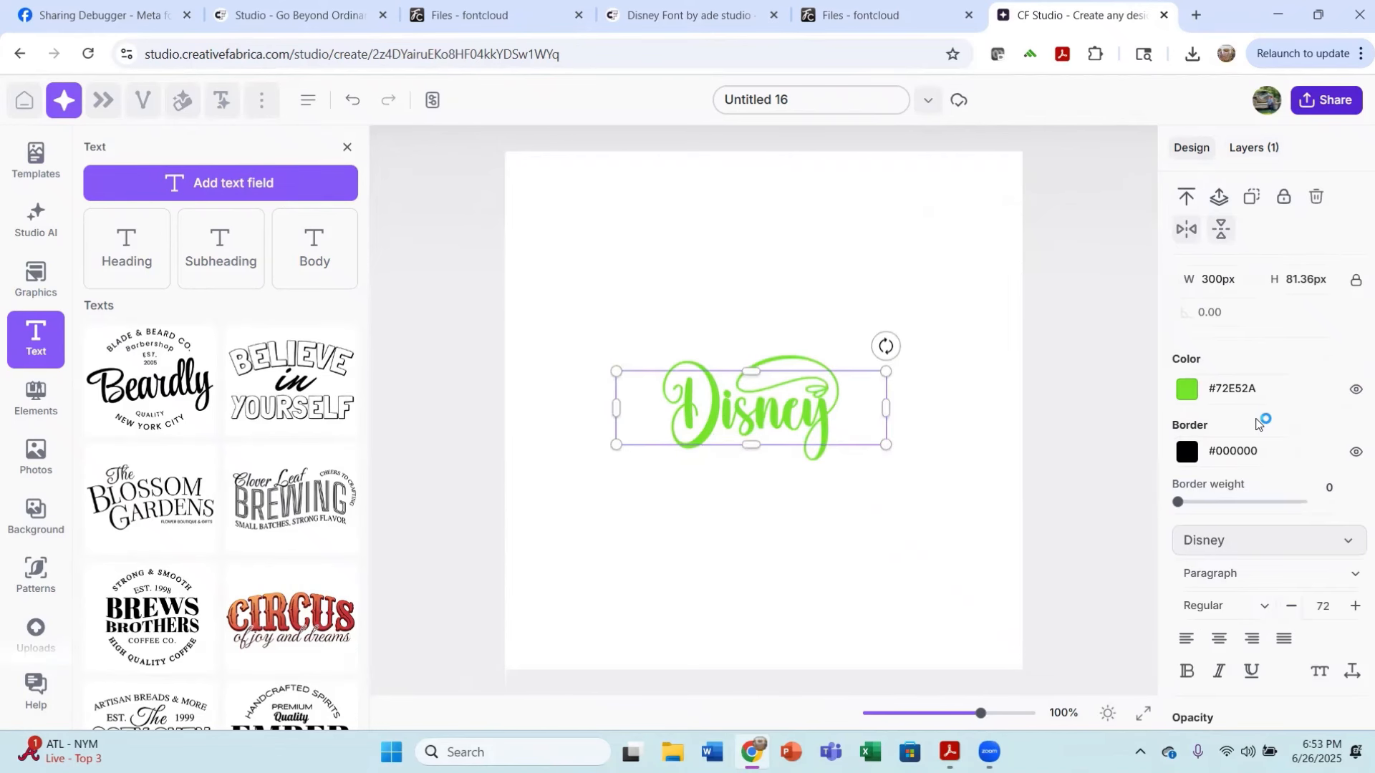
scroll(1265, 435, down, 2)
scroll(1265, 436, down, 2)
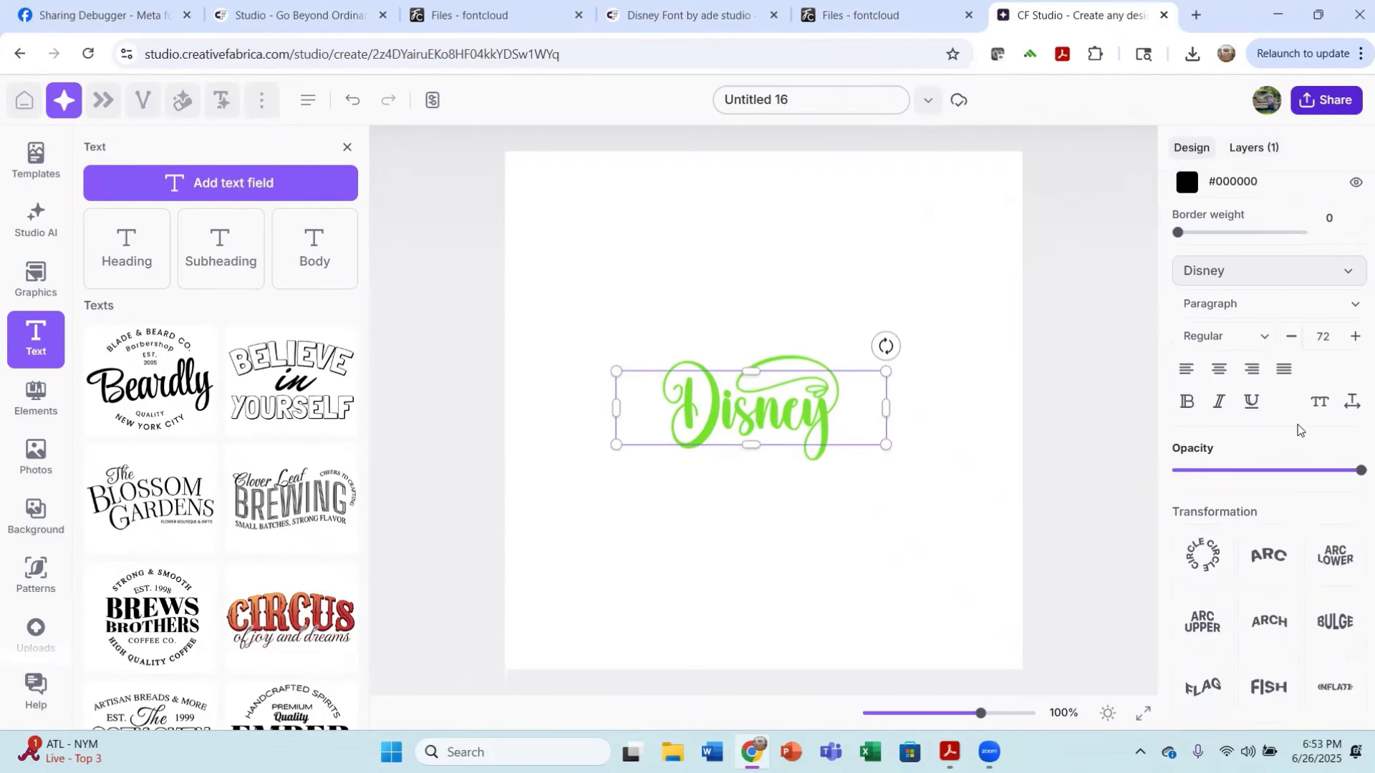
scroll(1314, 424, down, 1)
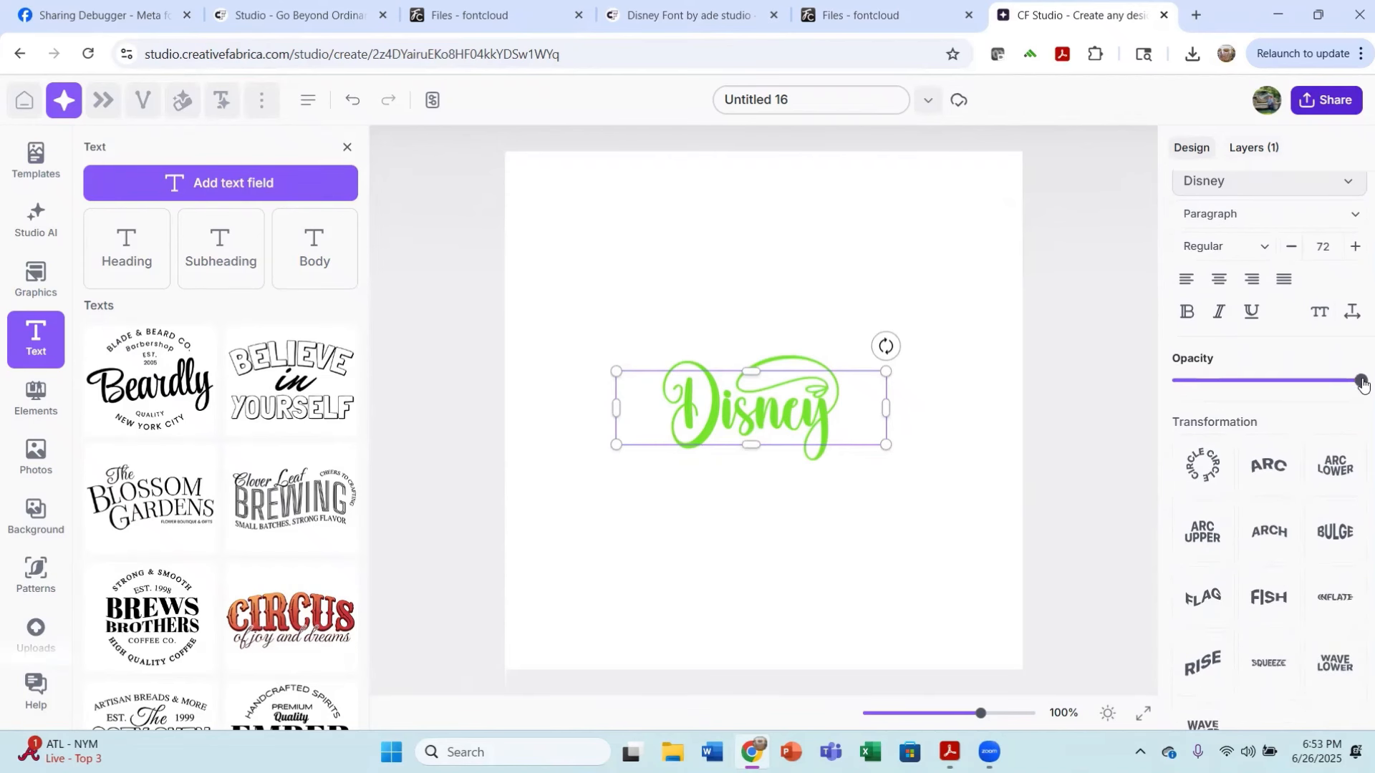
drag(1335, 393, 1360, 415)
click(1261, 485)
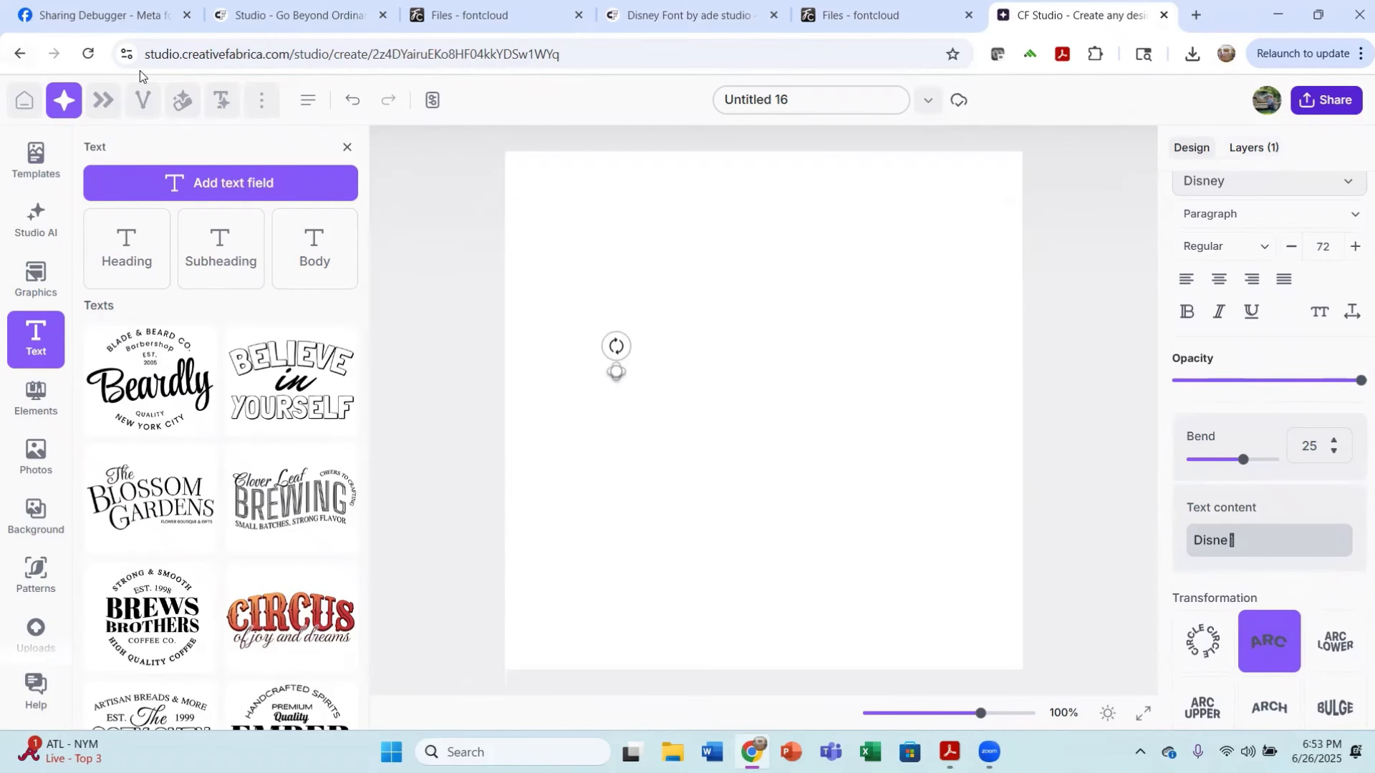
Step: Undo the Arc transformation on the "Disney" text
click(355, 102)
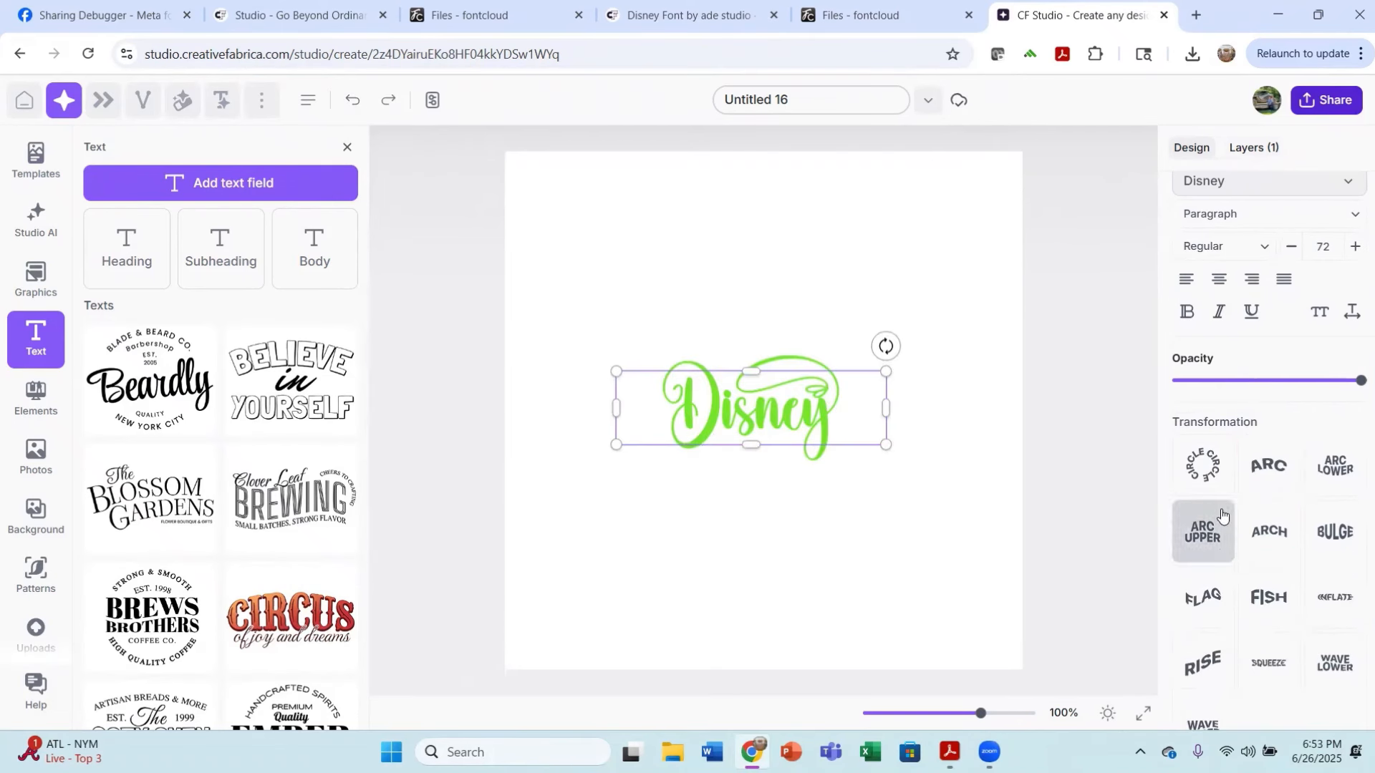
scroll(1358, 653, down, 1)
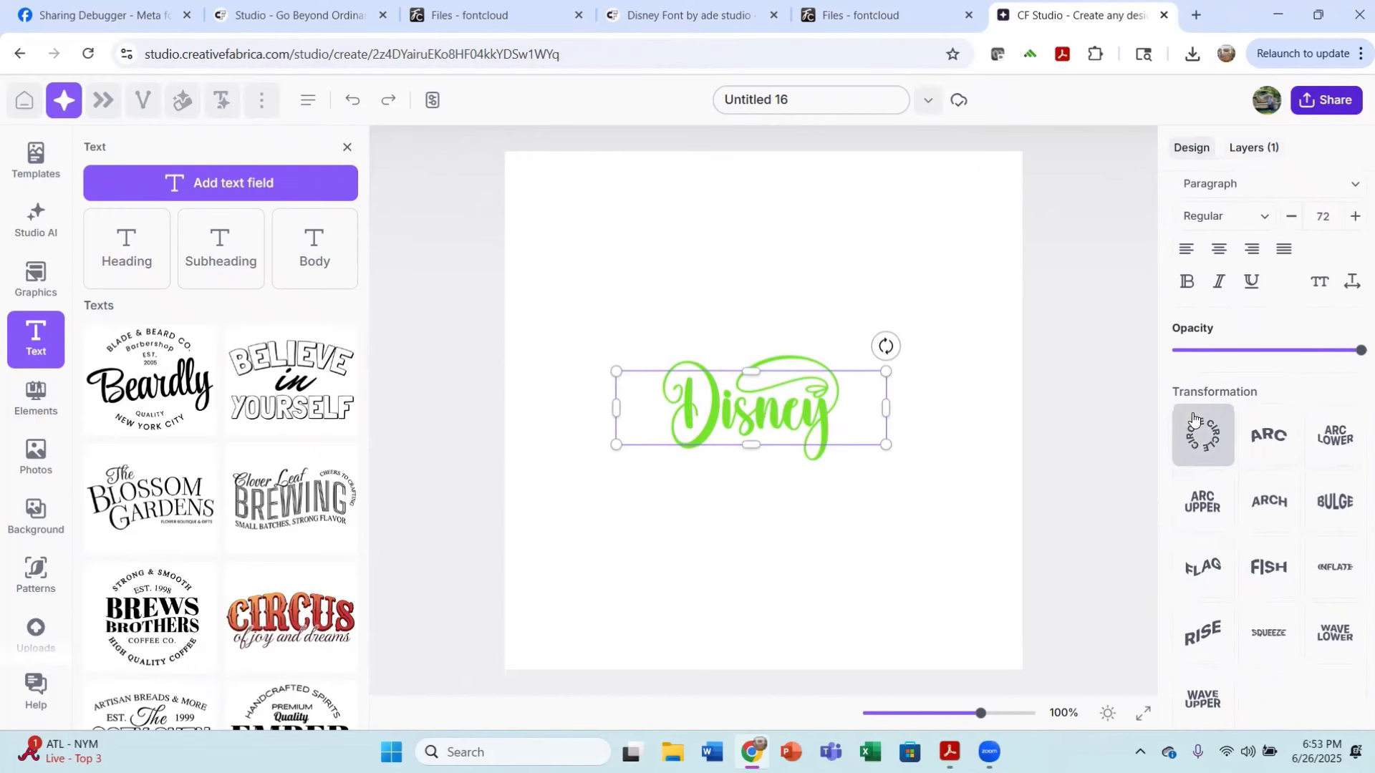
click(1177, 499)
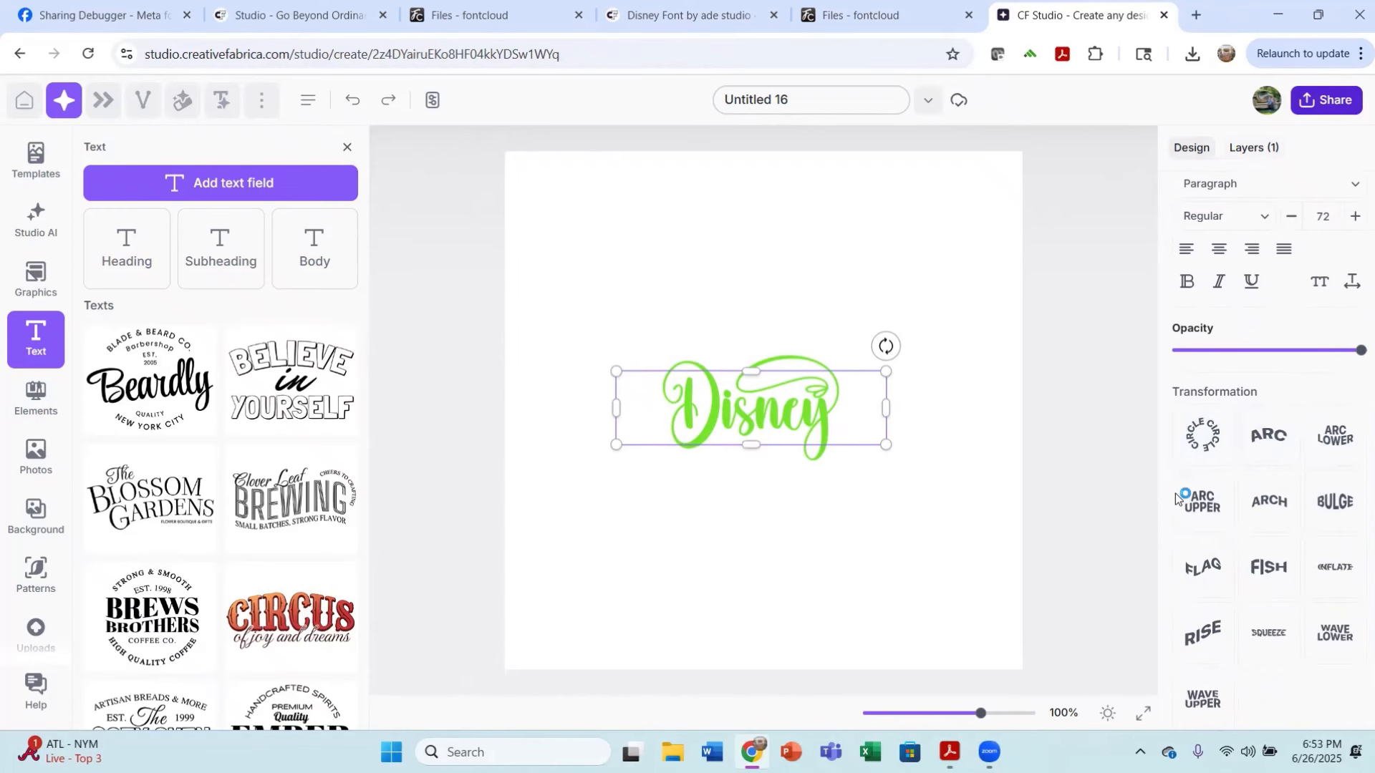
Step: Add a new text field, move it above the "Disney" text and enter "Summer" in it
click(23, 347)
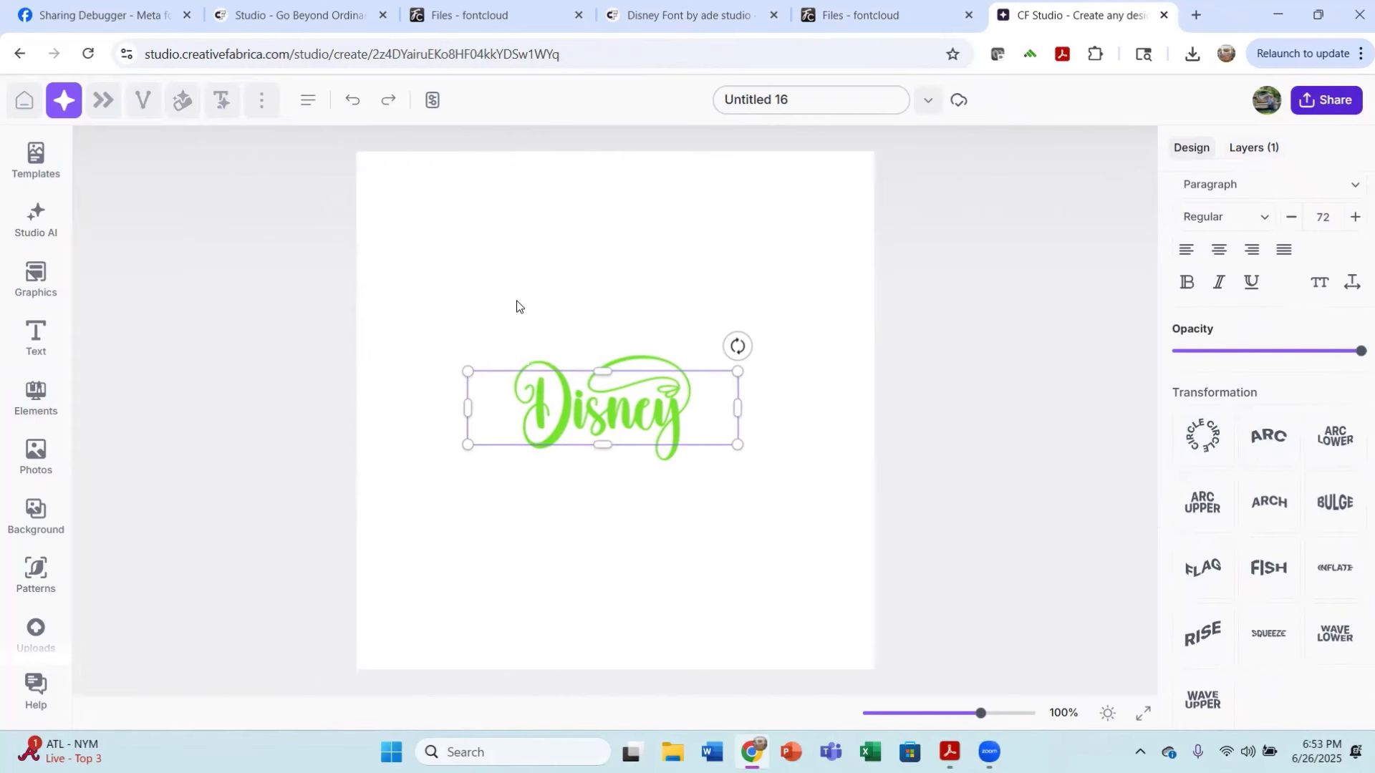
click(43, 338)
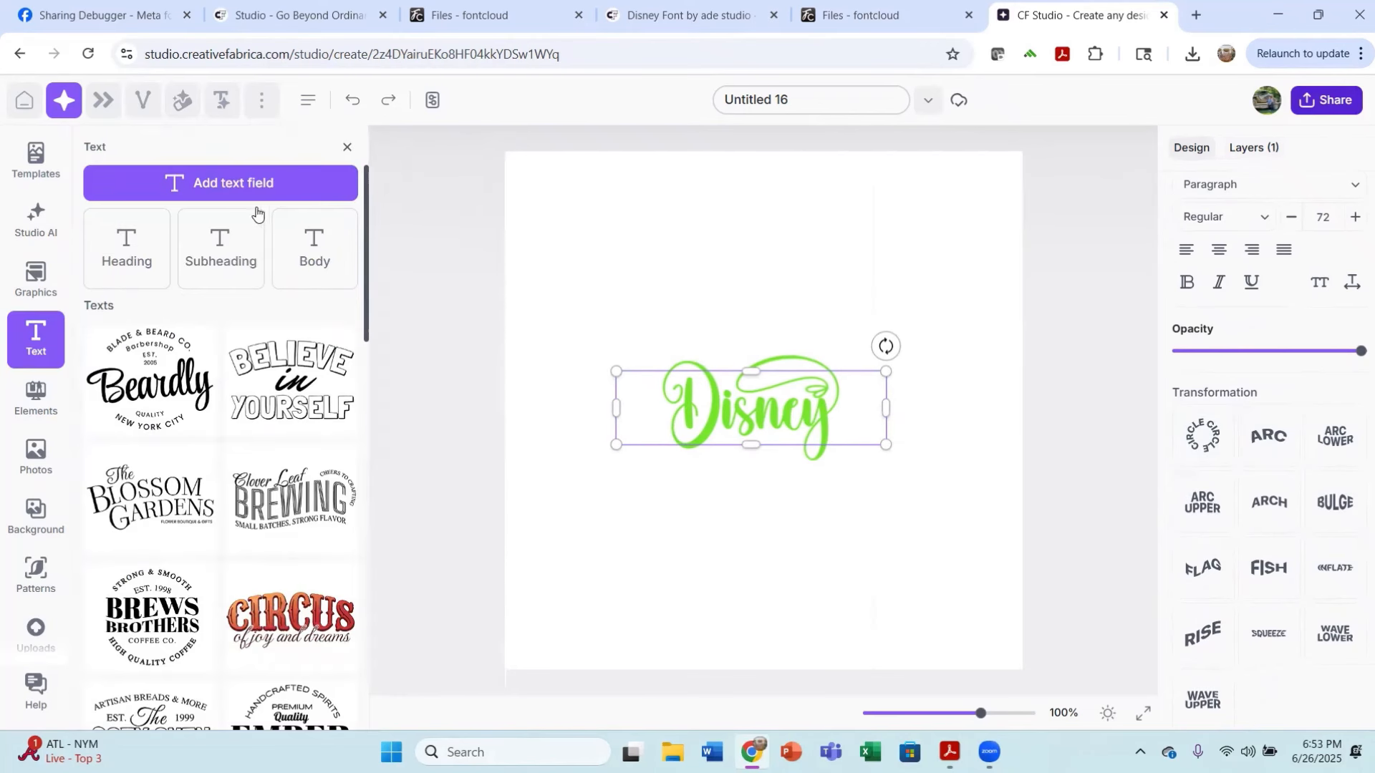
click(256, 187)
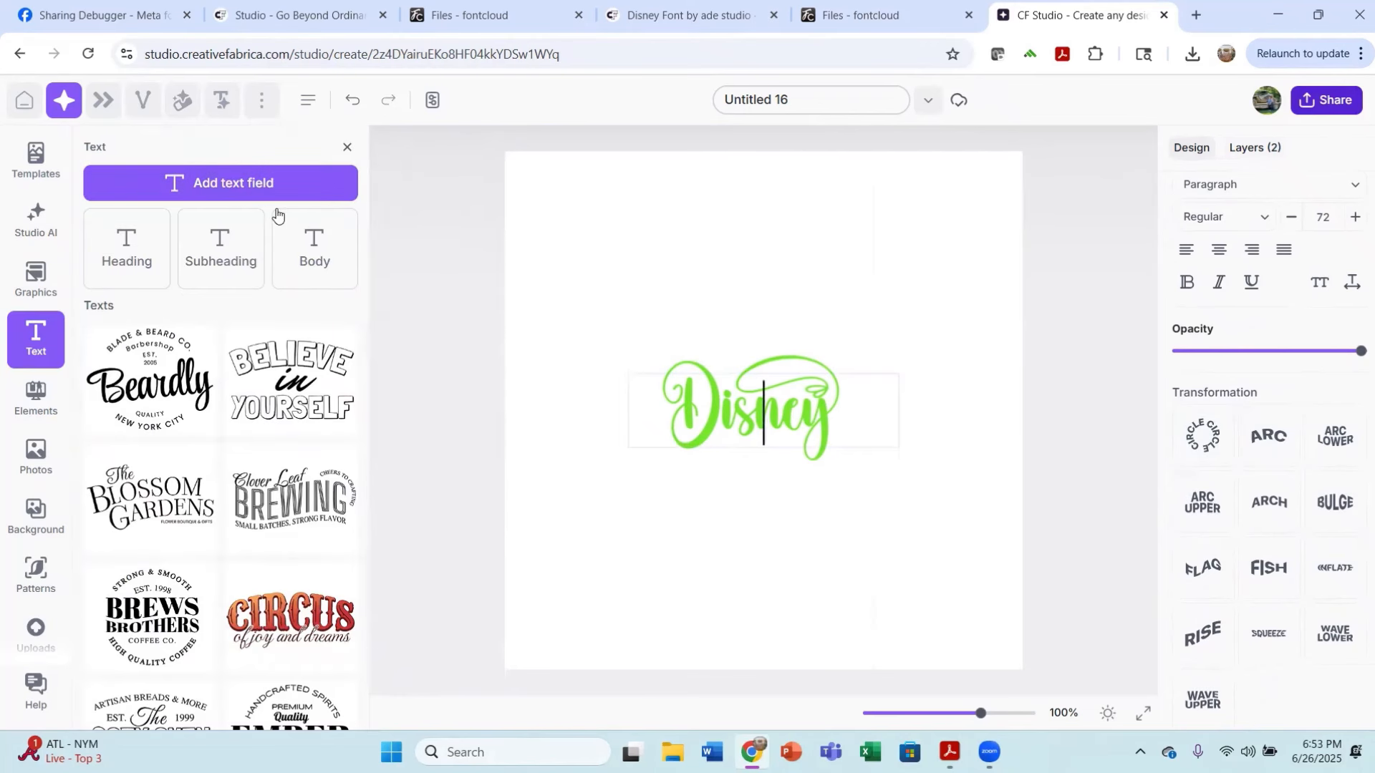
click(893, 276)
drag(809, 405, 795, 282)
double_click(796, 285)
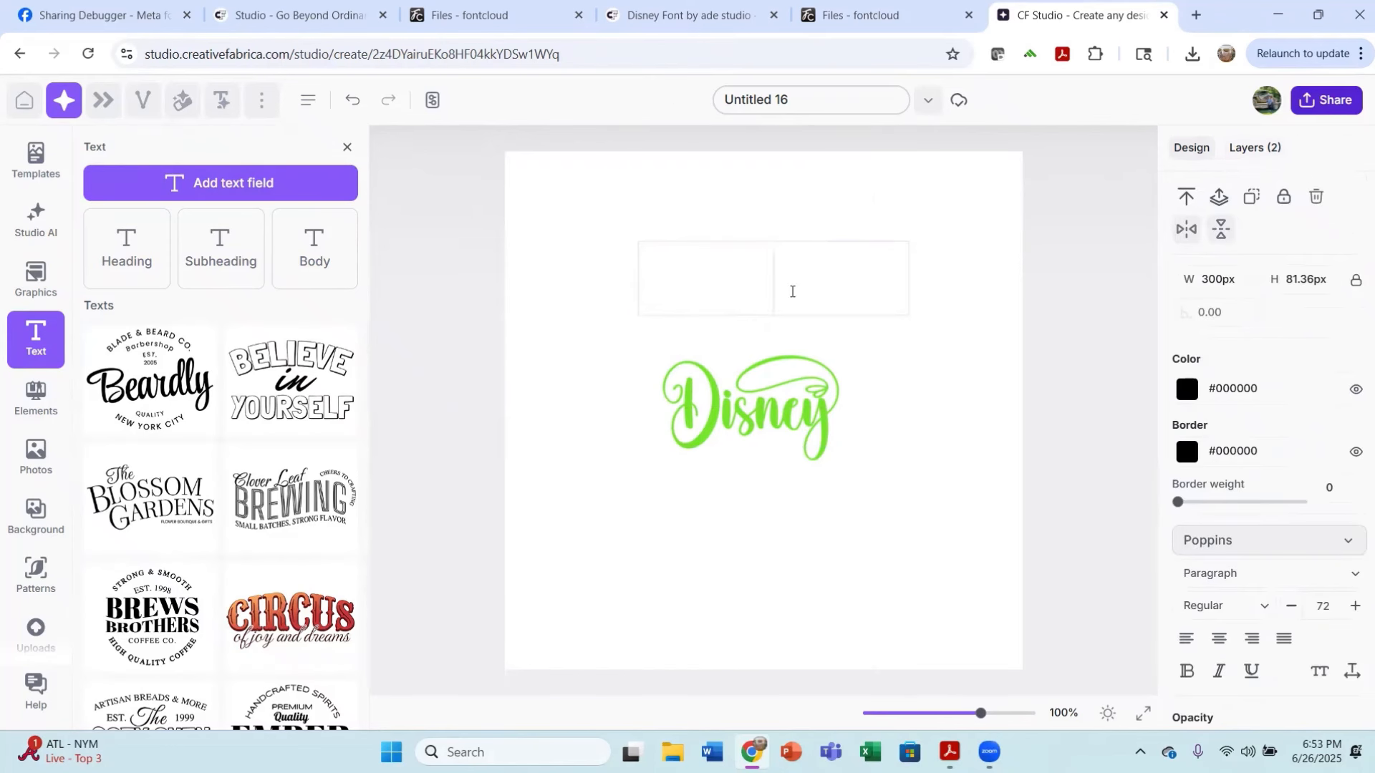
text(Summer)
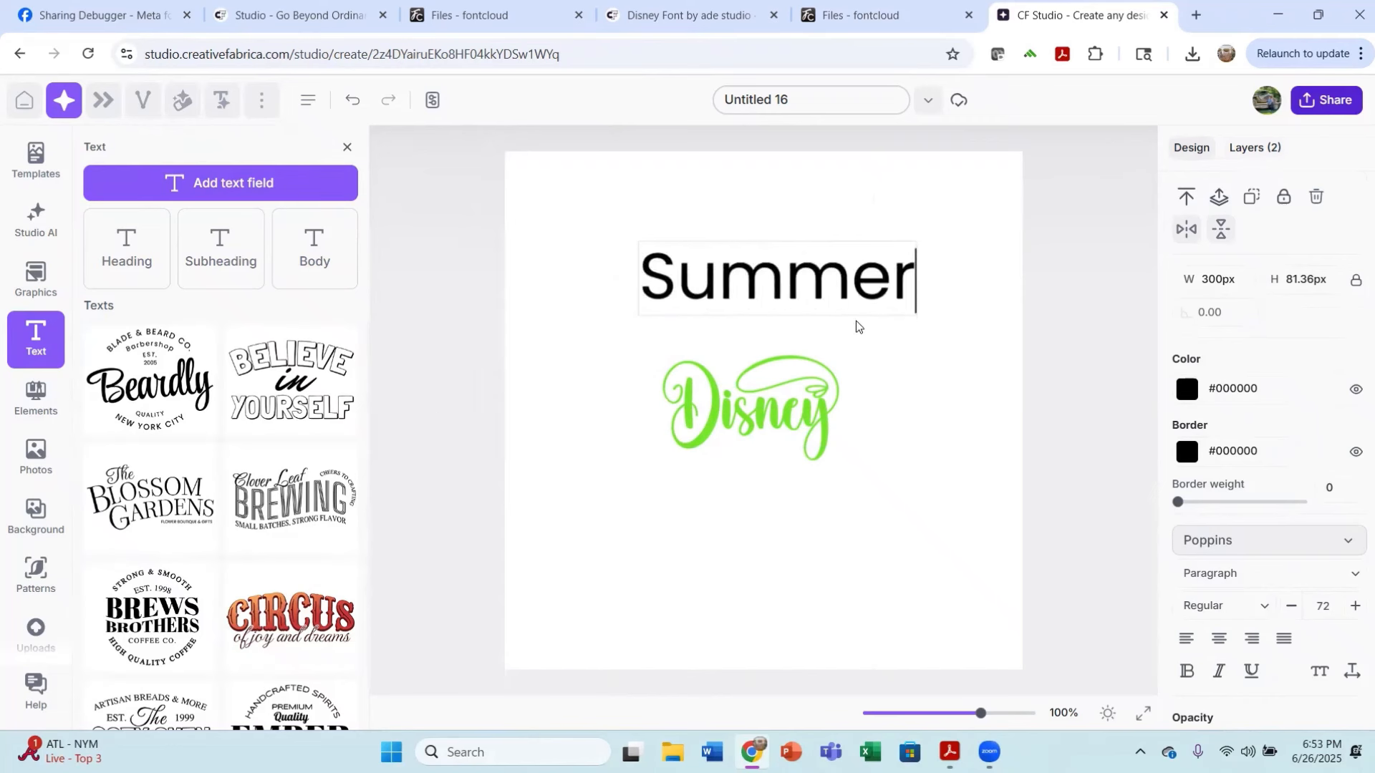
Step: Try the Arc, Arc Lower and Fish transformations in turn on the "Summer" text
scroll(1286, 487, down, 3)
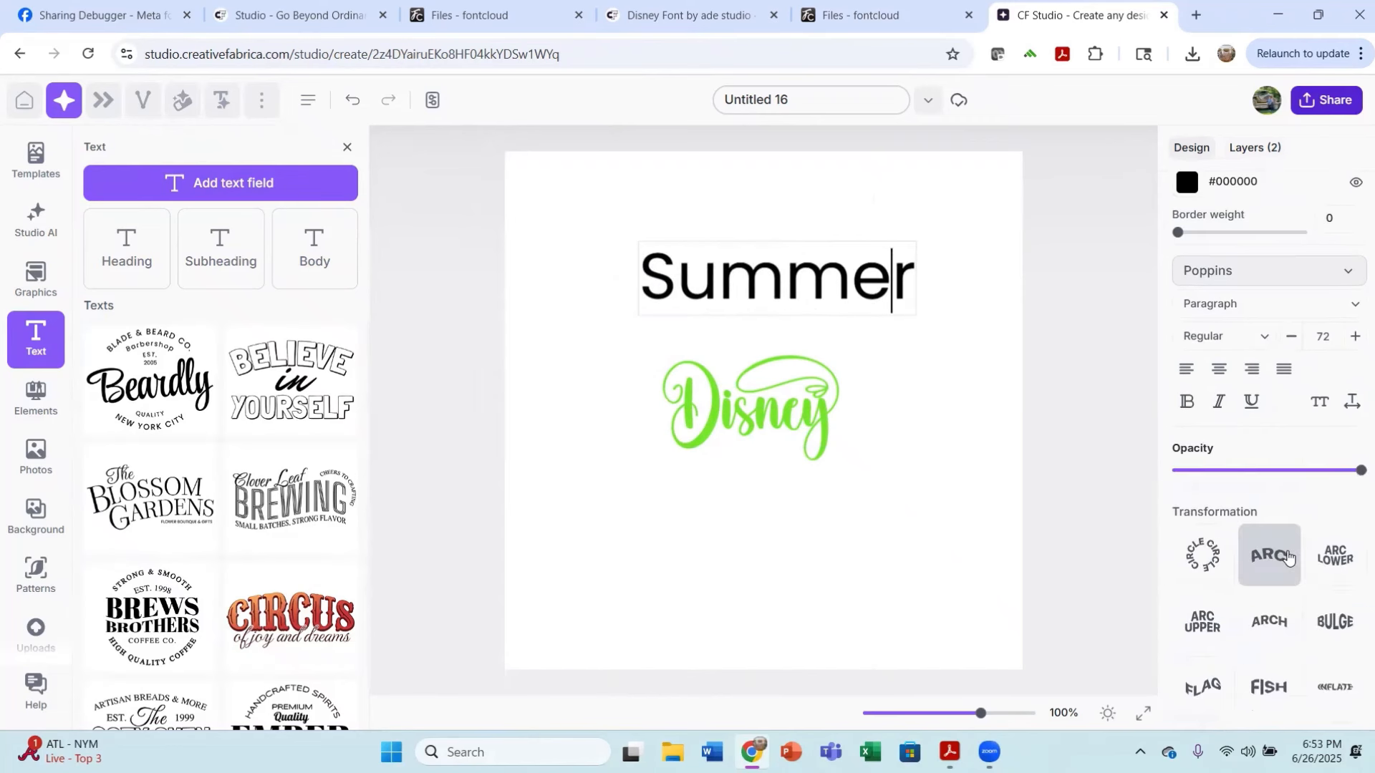
click(1285, 556)
scroll(1287, 553, down, 3)
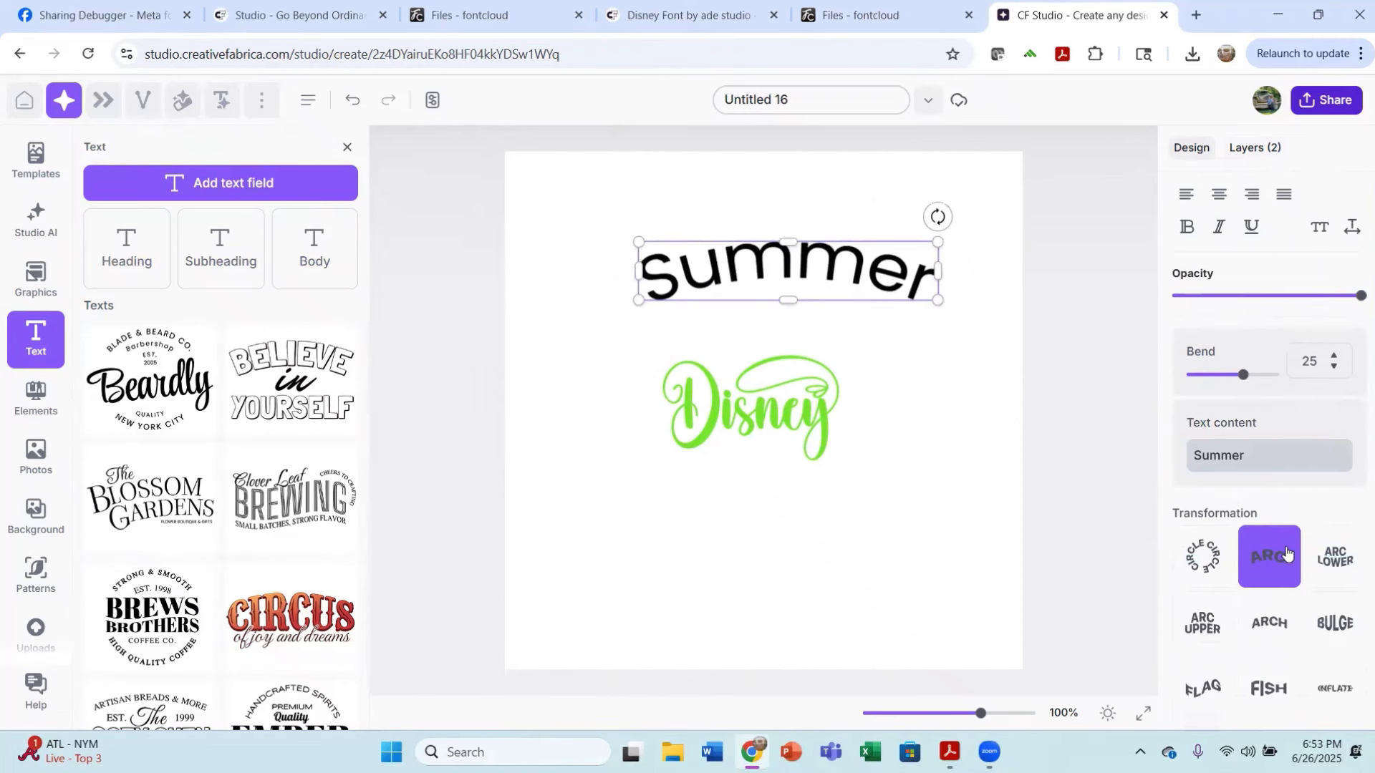
click(1334, 564)
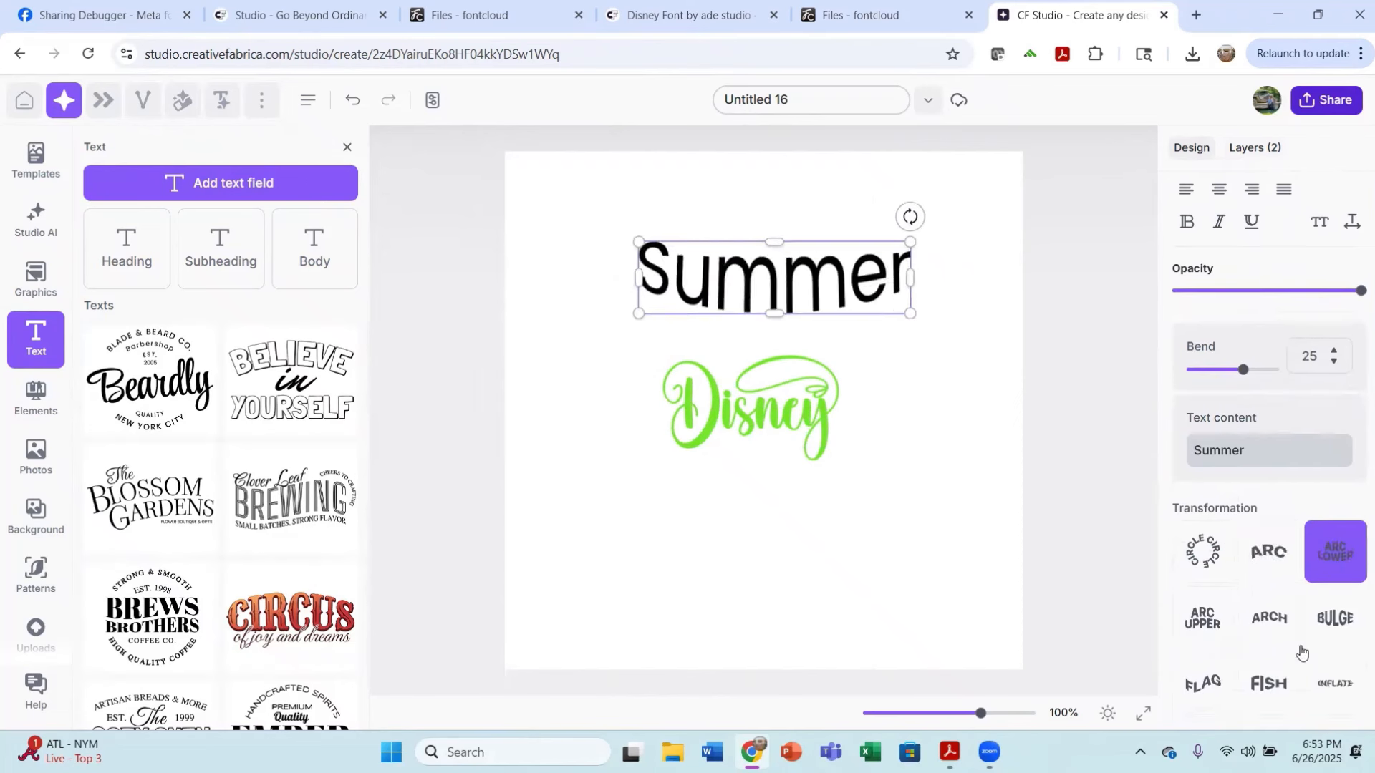
click(1285, 687)
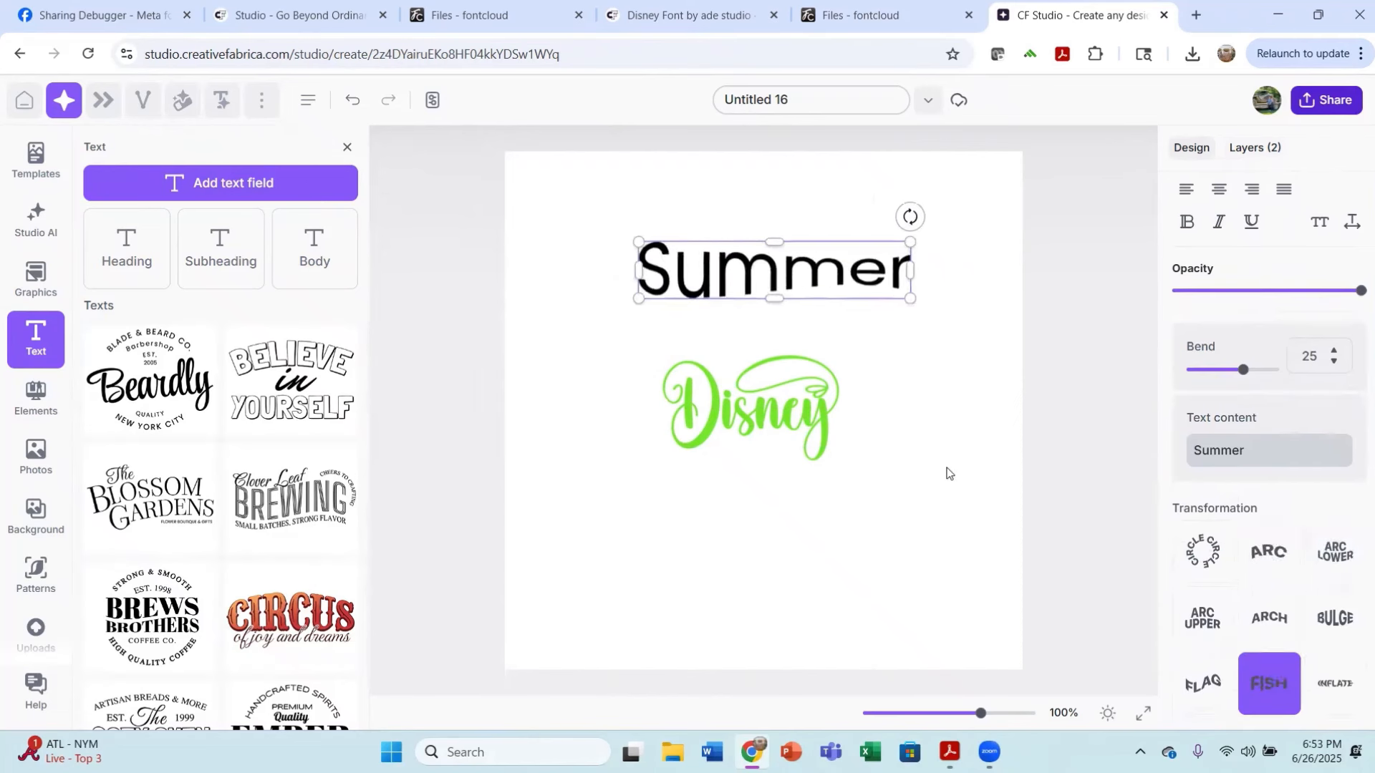
Step: Delete the "Summer" text from the canvas
click(919, 416)
click(786, 289)
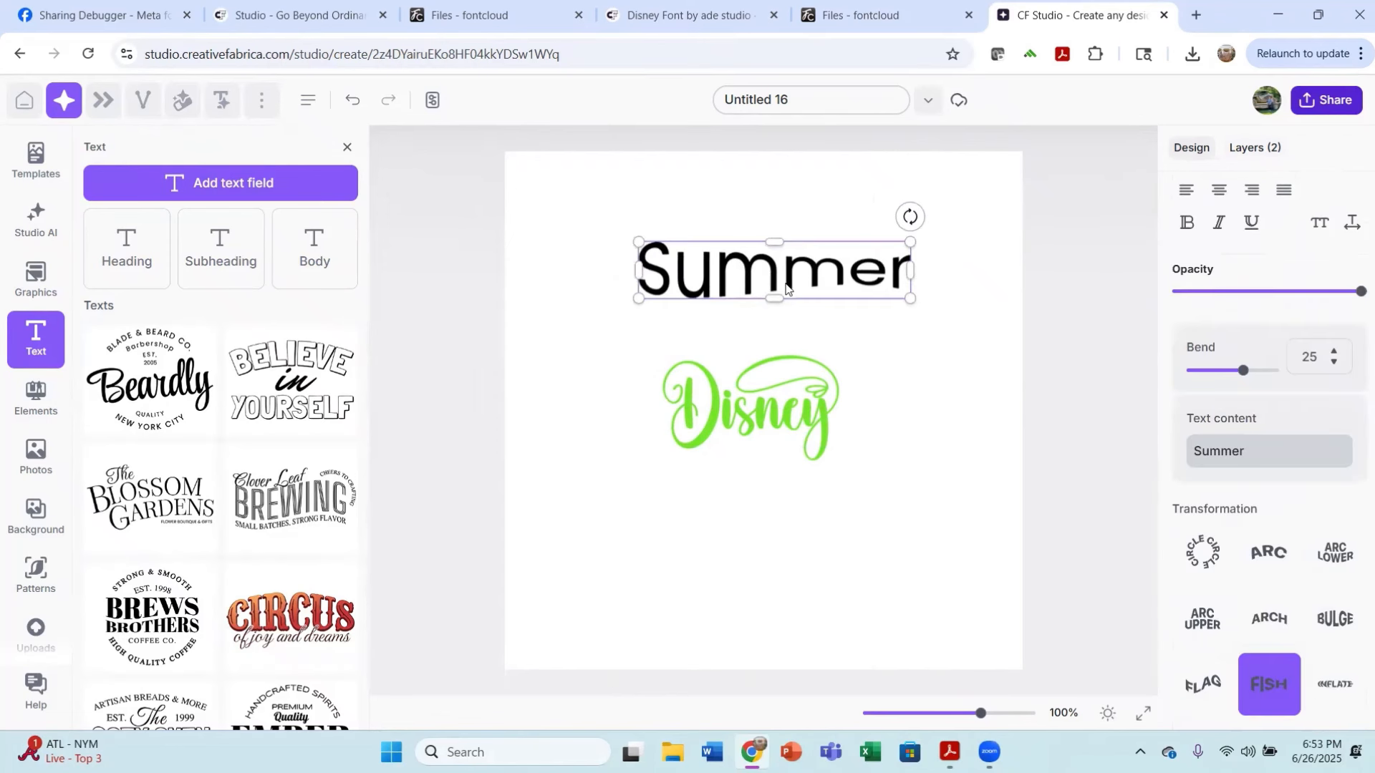
key(Delete)
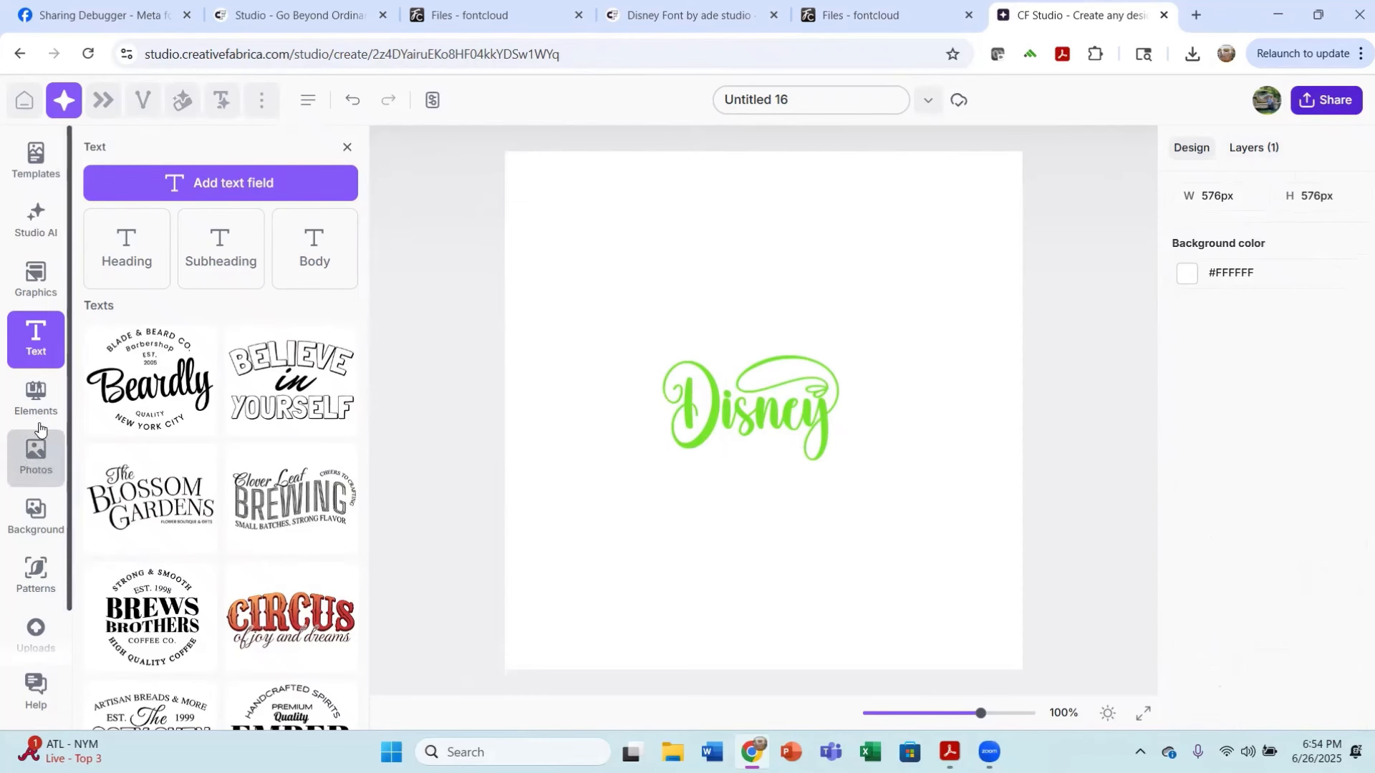
Step: Show the uploaded images and move the "Disney" text up near the top edge of the canvas
scroll(55, 506, down, 1)
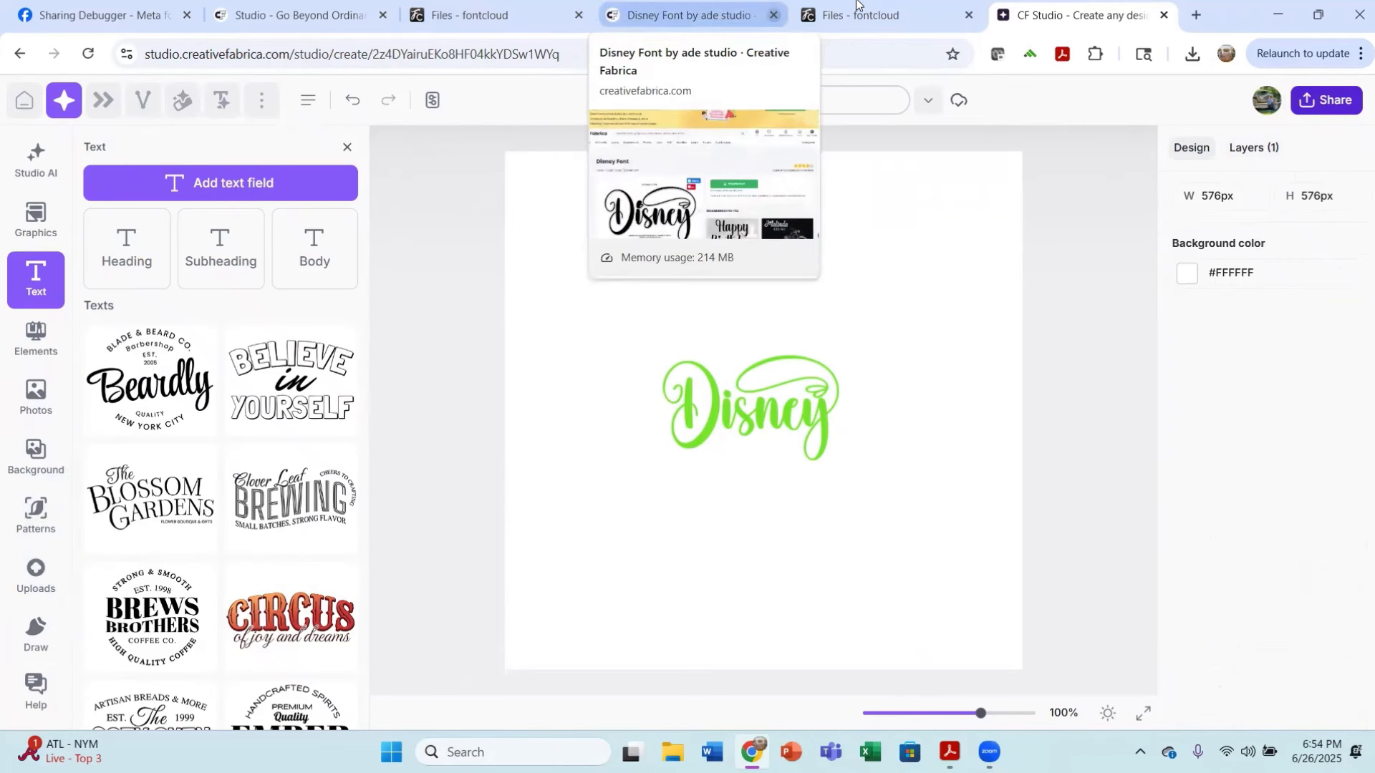
click(40, 588)
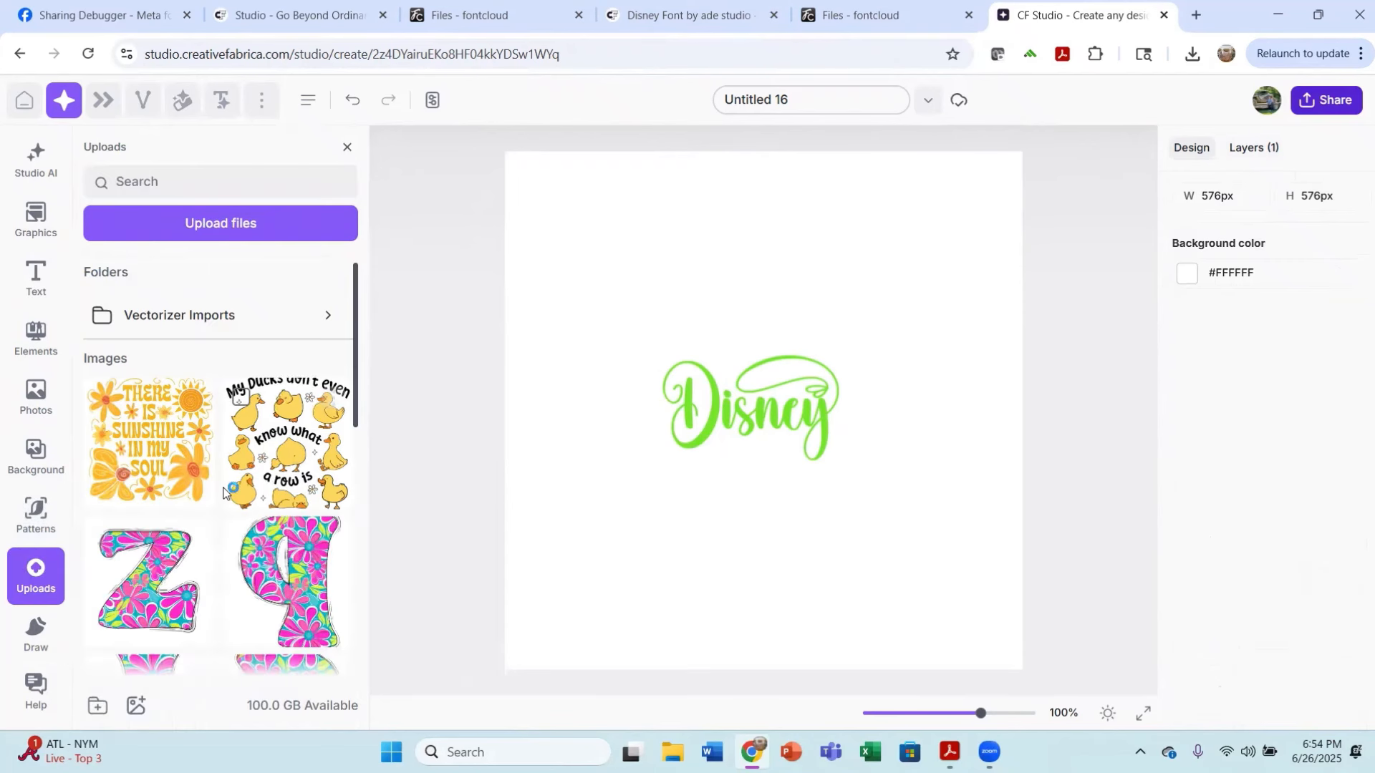
scroll(220, 499, down, 2)
scroll(215, 495, down, 1)
scroll(186, 484, up, 3)
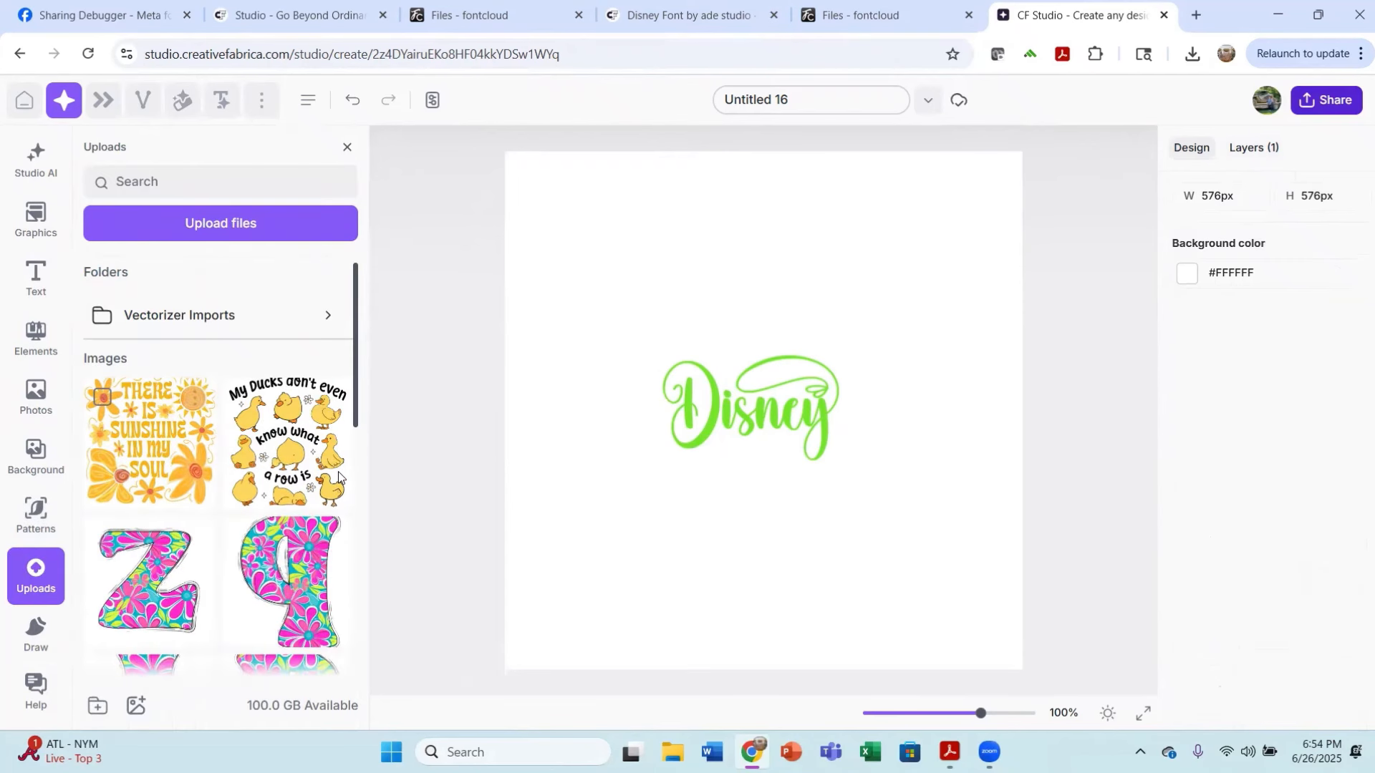
drag(766, 428, 817, 247)
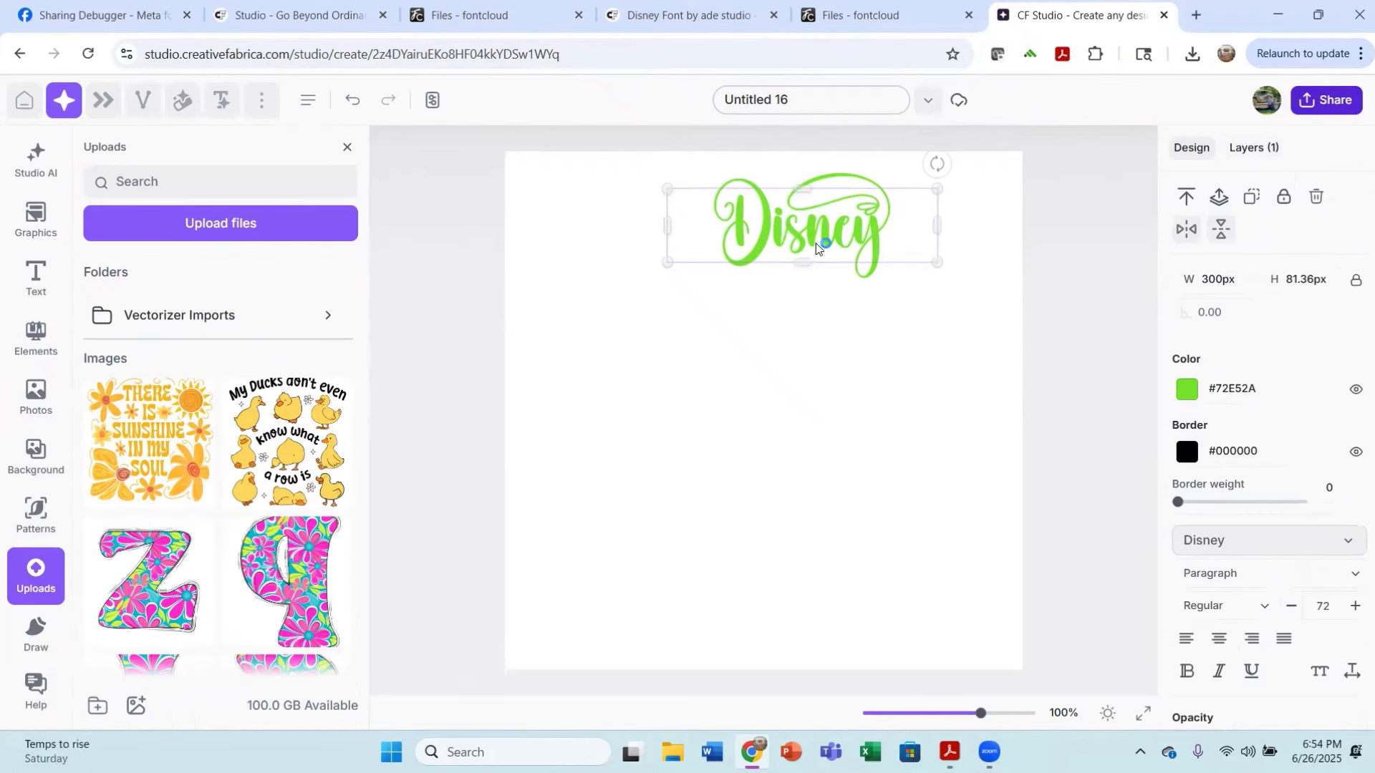
Step: Add the uploaded "There is sunshine in my soul" image to the canvas and select it
click(157, 484)
click(782, 542)
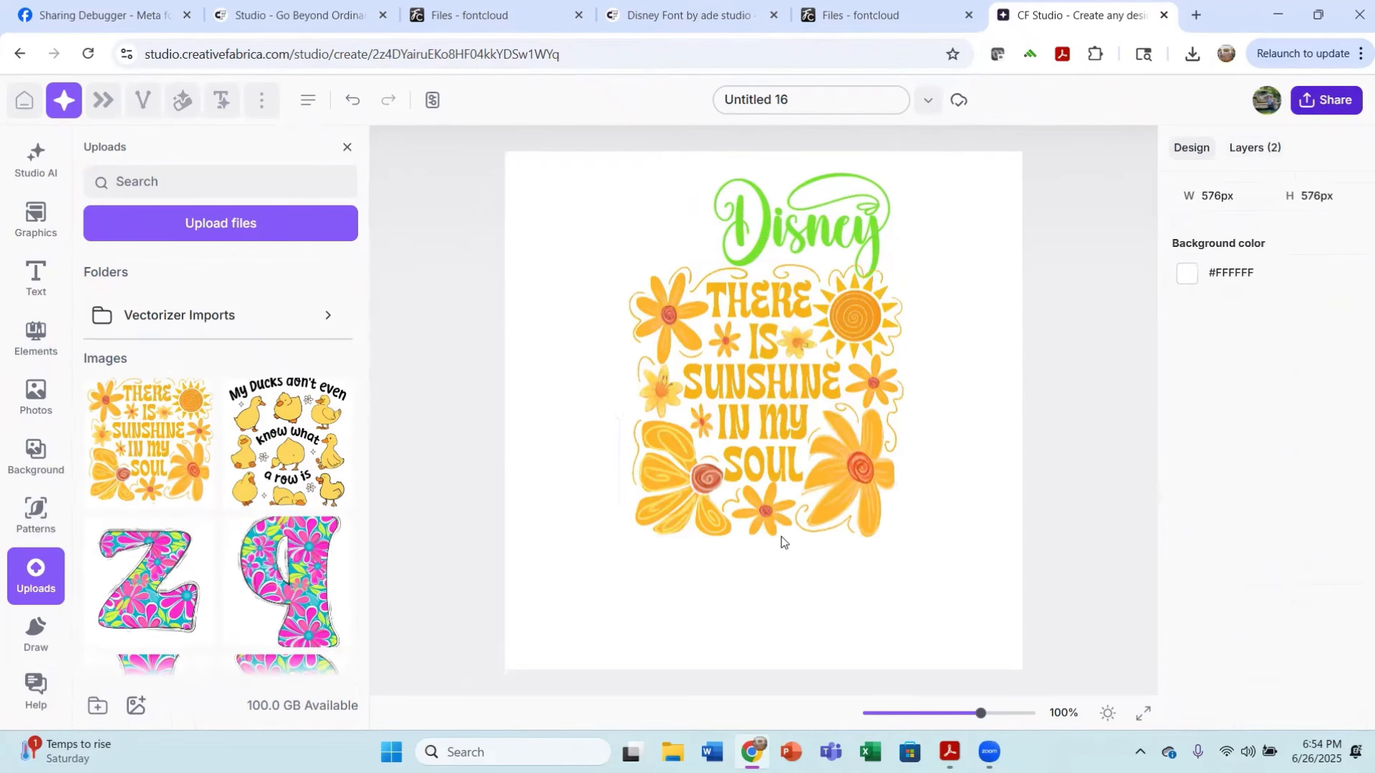
click(778, 552)
click(759, 512)
click(756, 490)
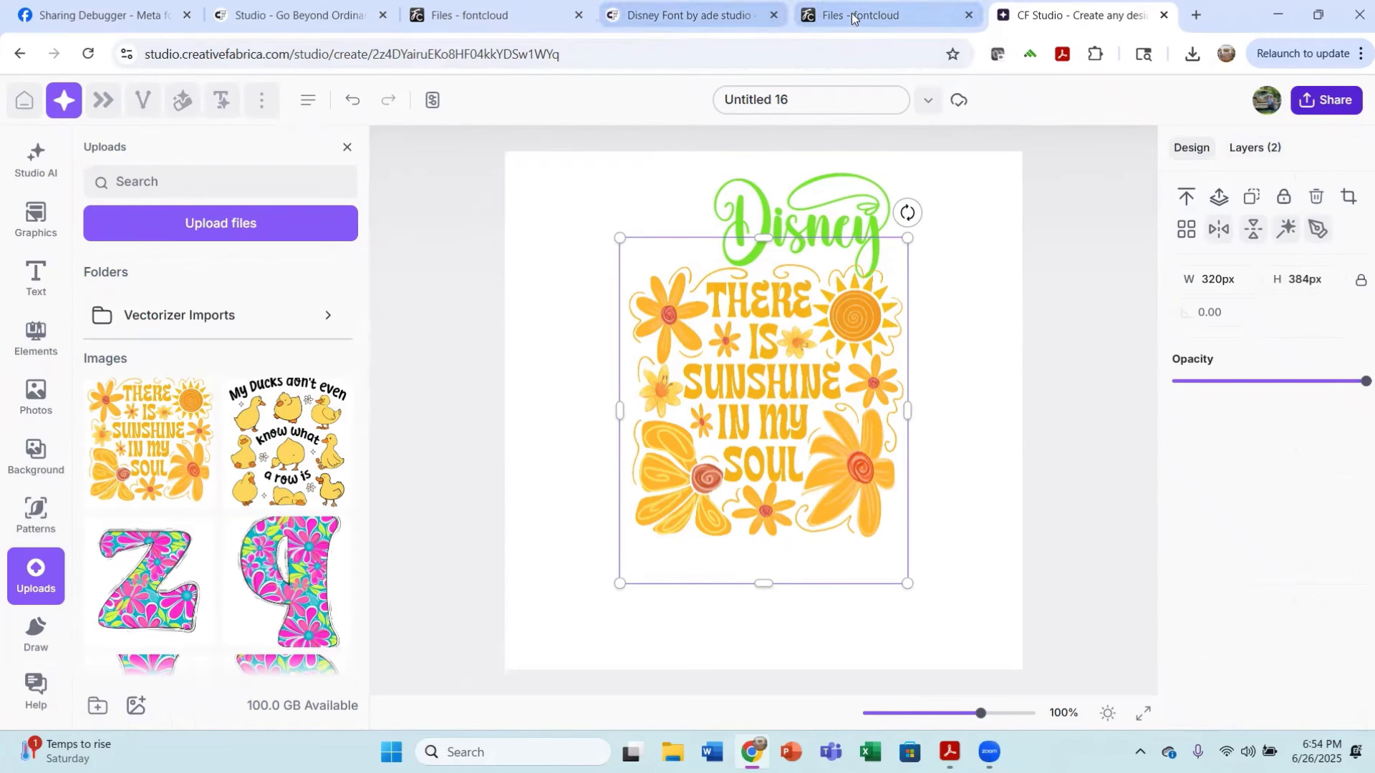
Step: Close the second Fontcloud files tab and open the creativefabrica.com homepage in a new tab
click(969, 15)
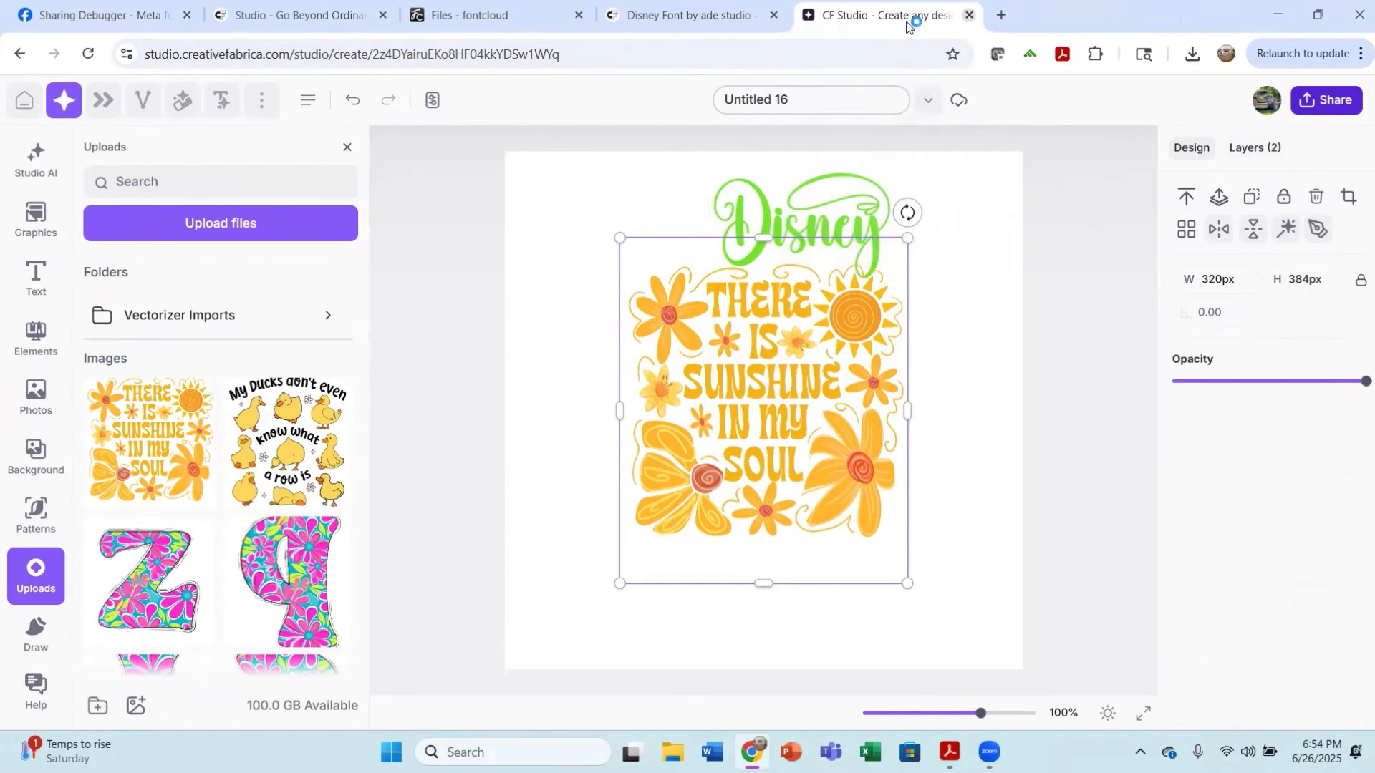
click(1001, 14)
text(c)
mouse_move(1315, 30)
text(rea)
key(Return)
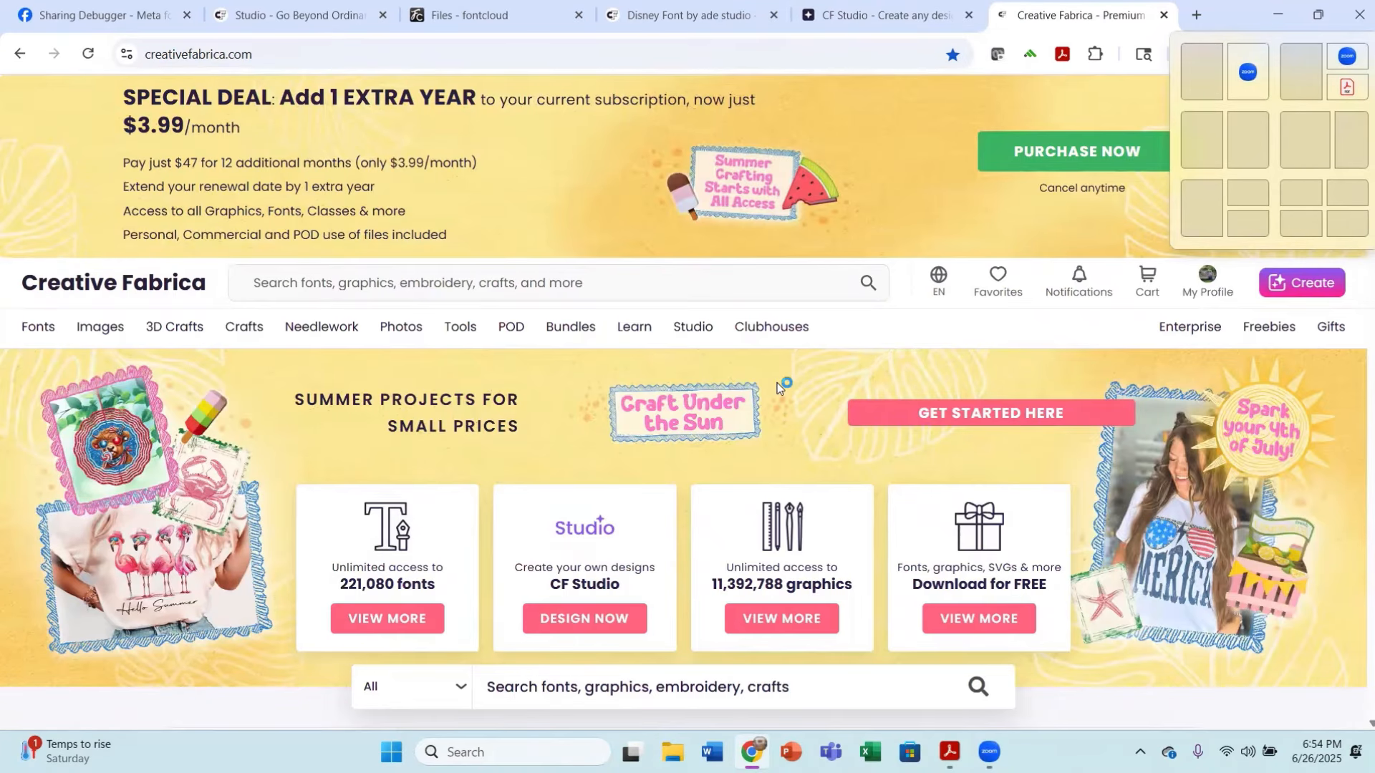
Step: Find the Nostalgic 90s illustration set on the Creative Fabrica homepage and download it
scroll(845, 398, down, 15)
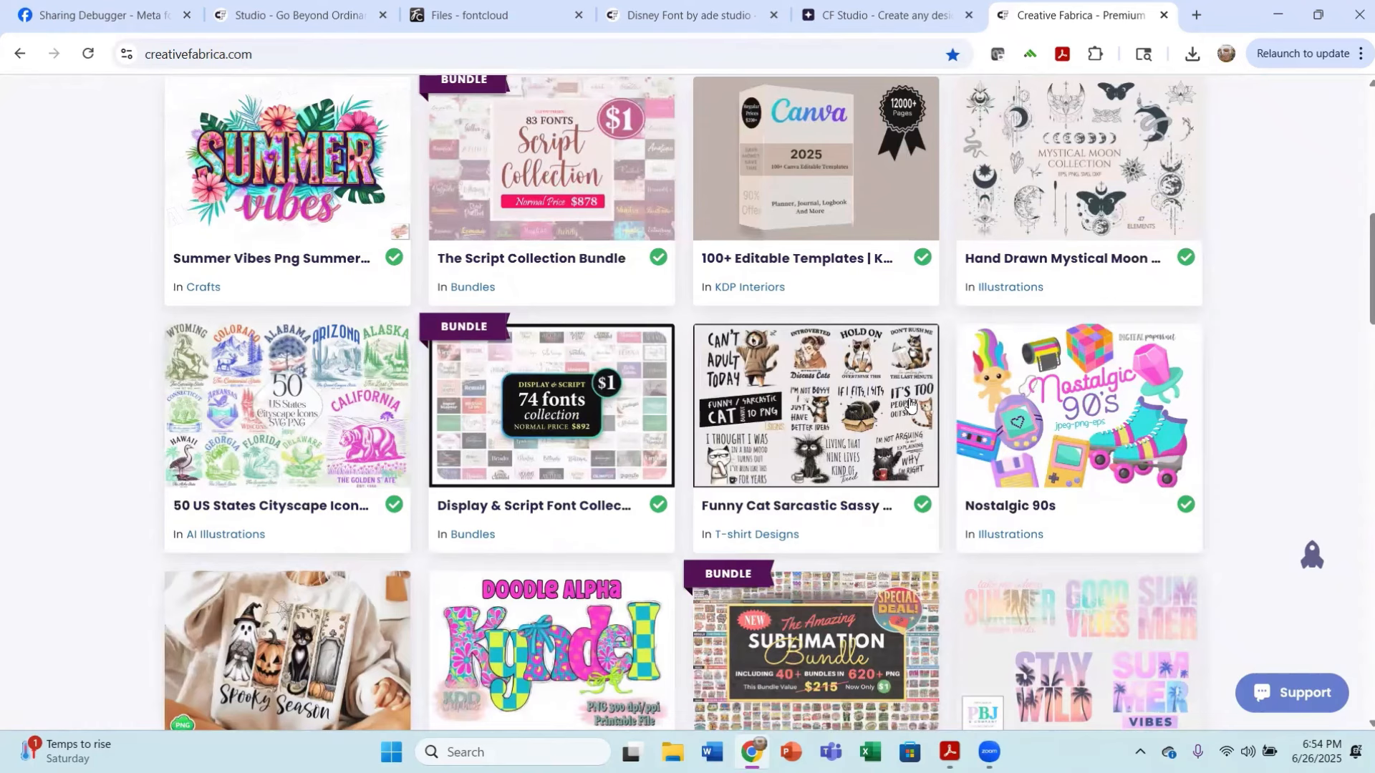
scroll(910, 405, down, 3)
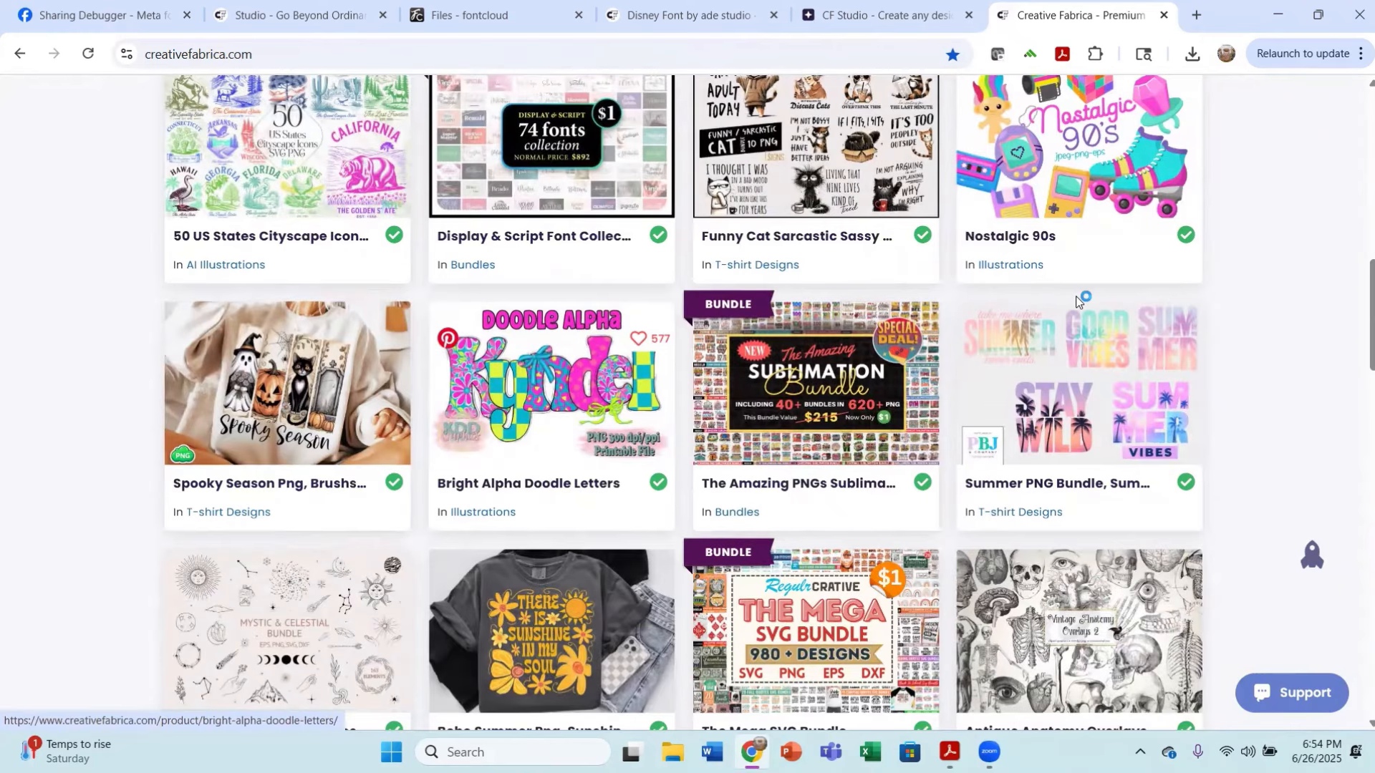
scroll(1075, 301, up, 1)
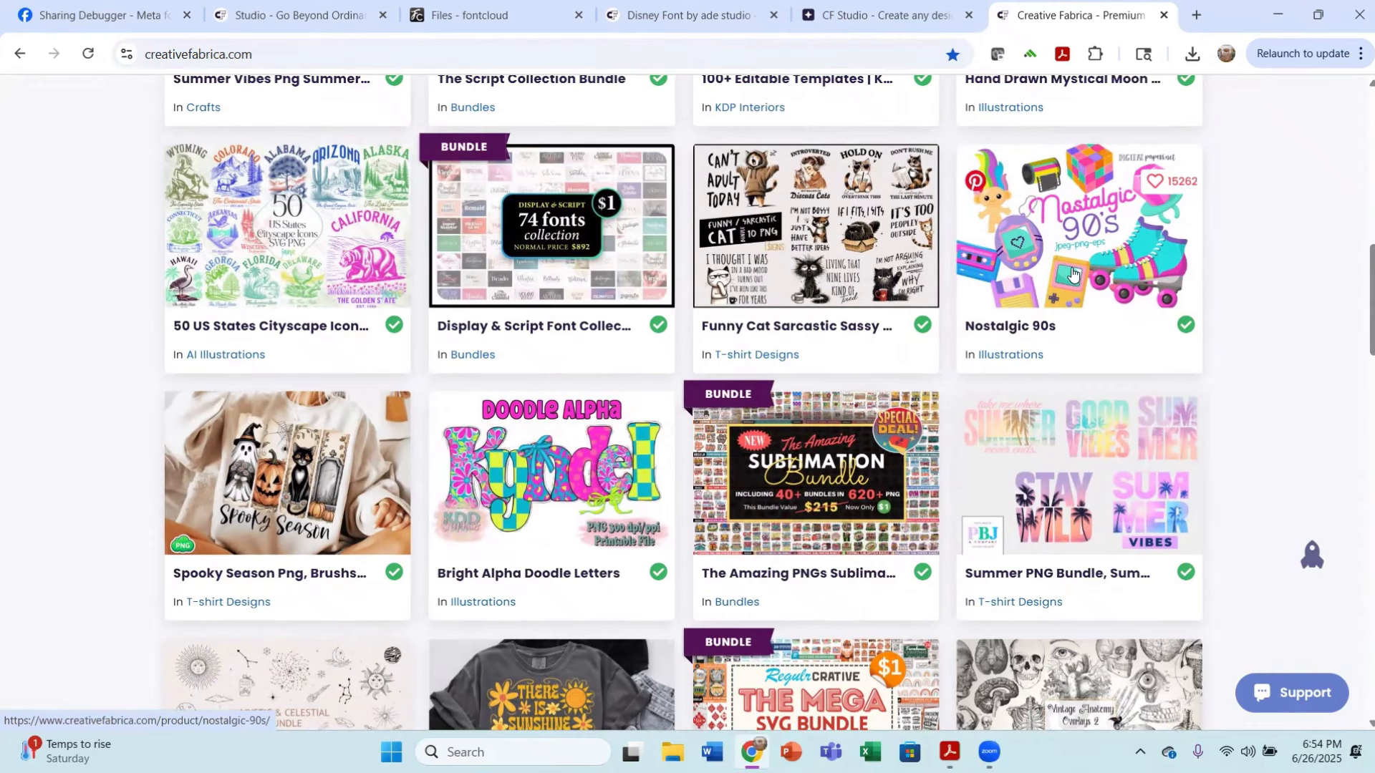
click(1070, 276)
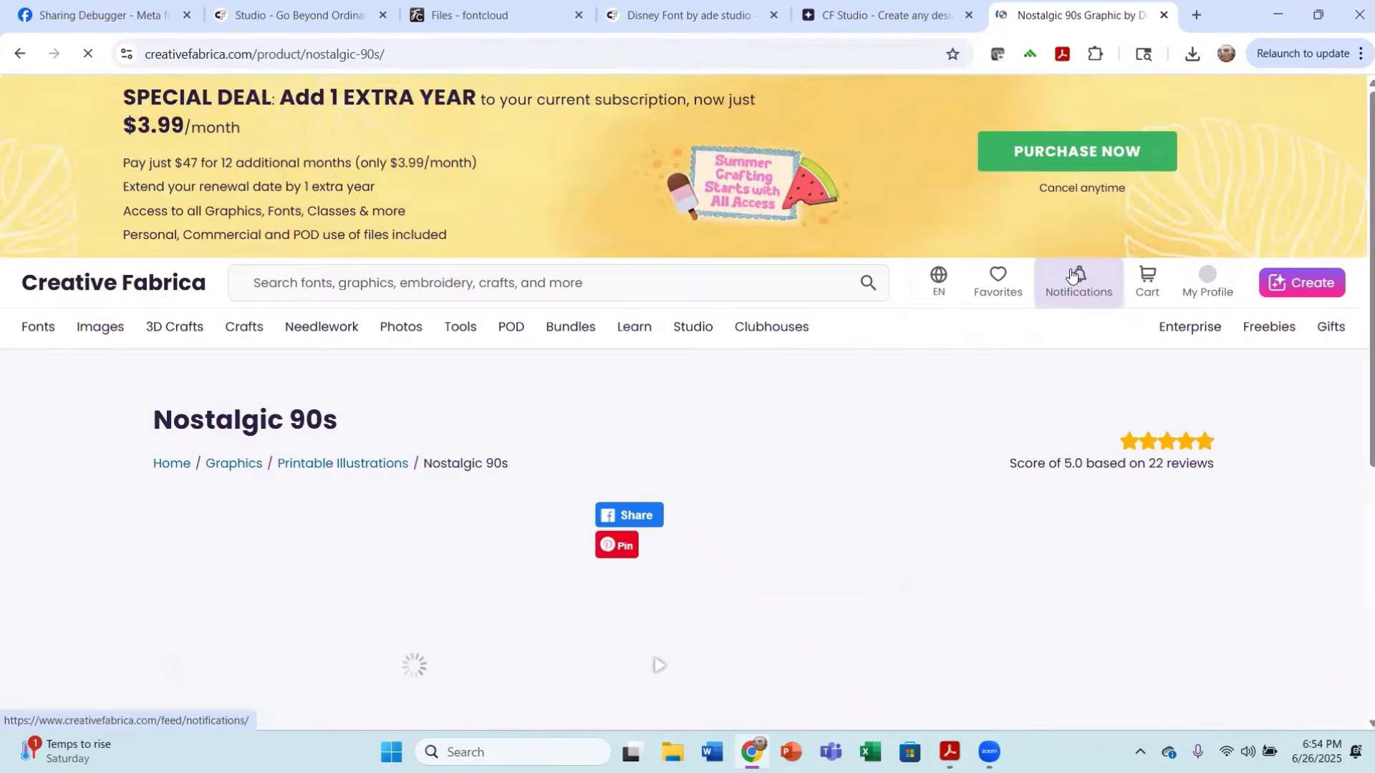
click(849, 506)
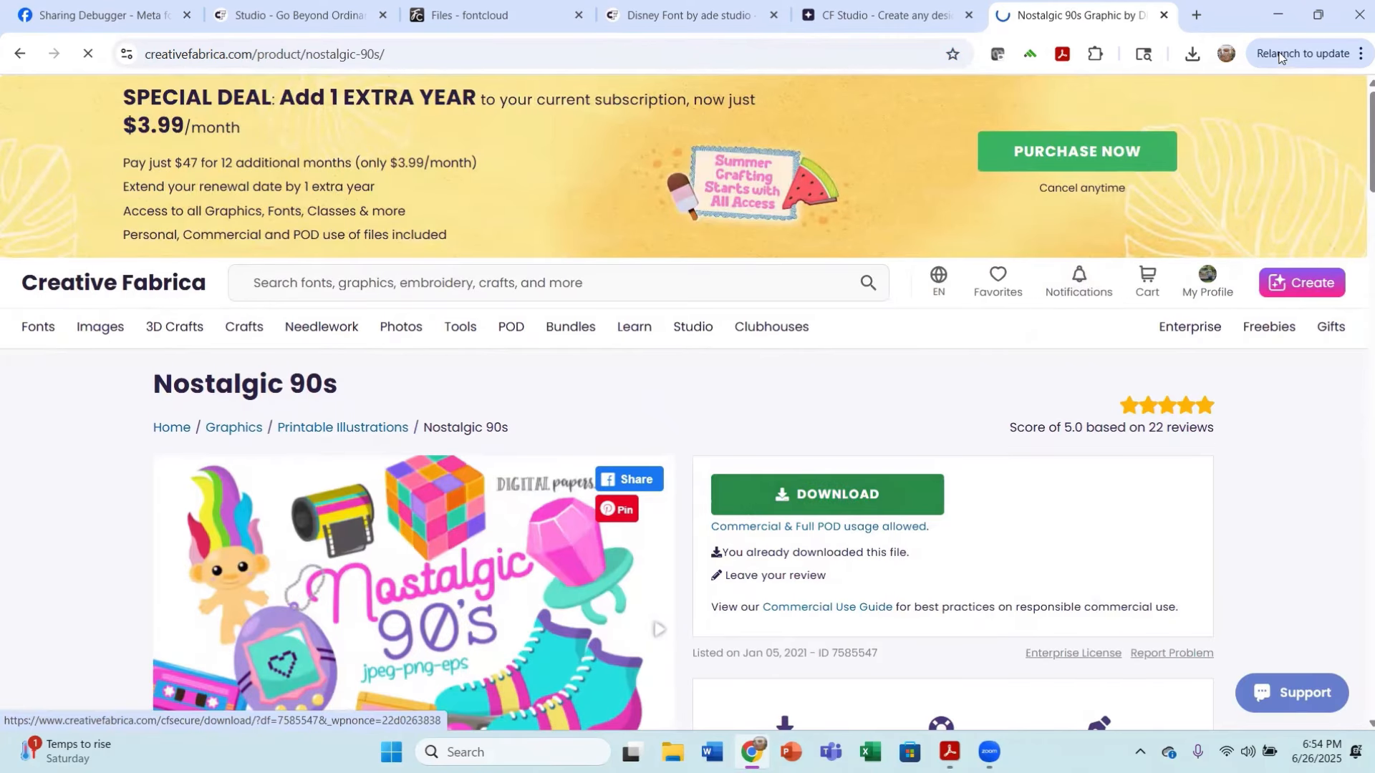
Step: Open the downloaded Nostalgic-90s-7585547.zip, extract its files to the suggested Downloads folder and close the folder window
click(1193, 57)
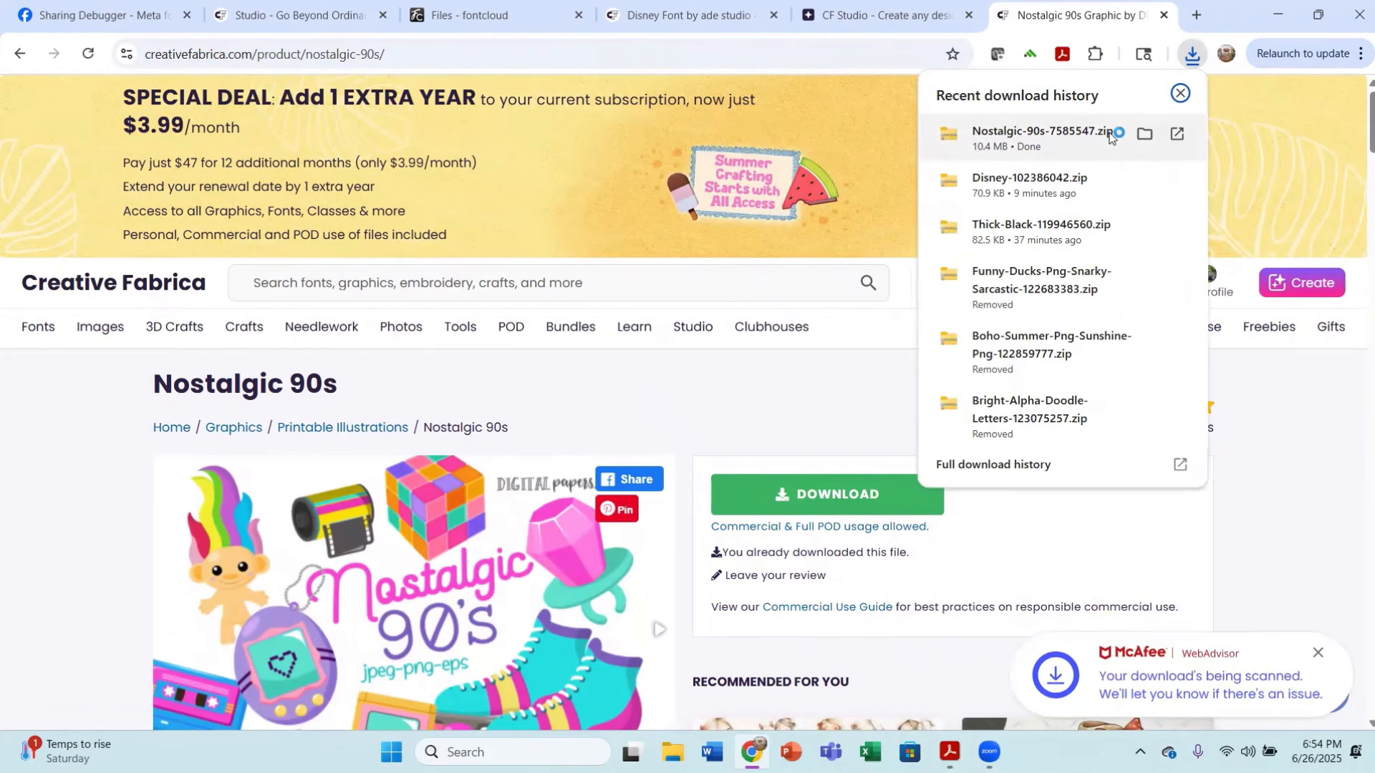
click(1109, 137)
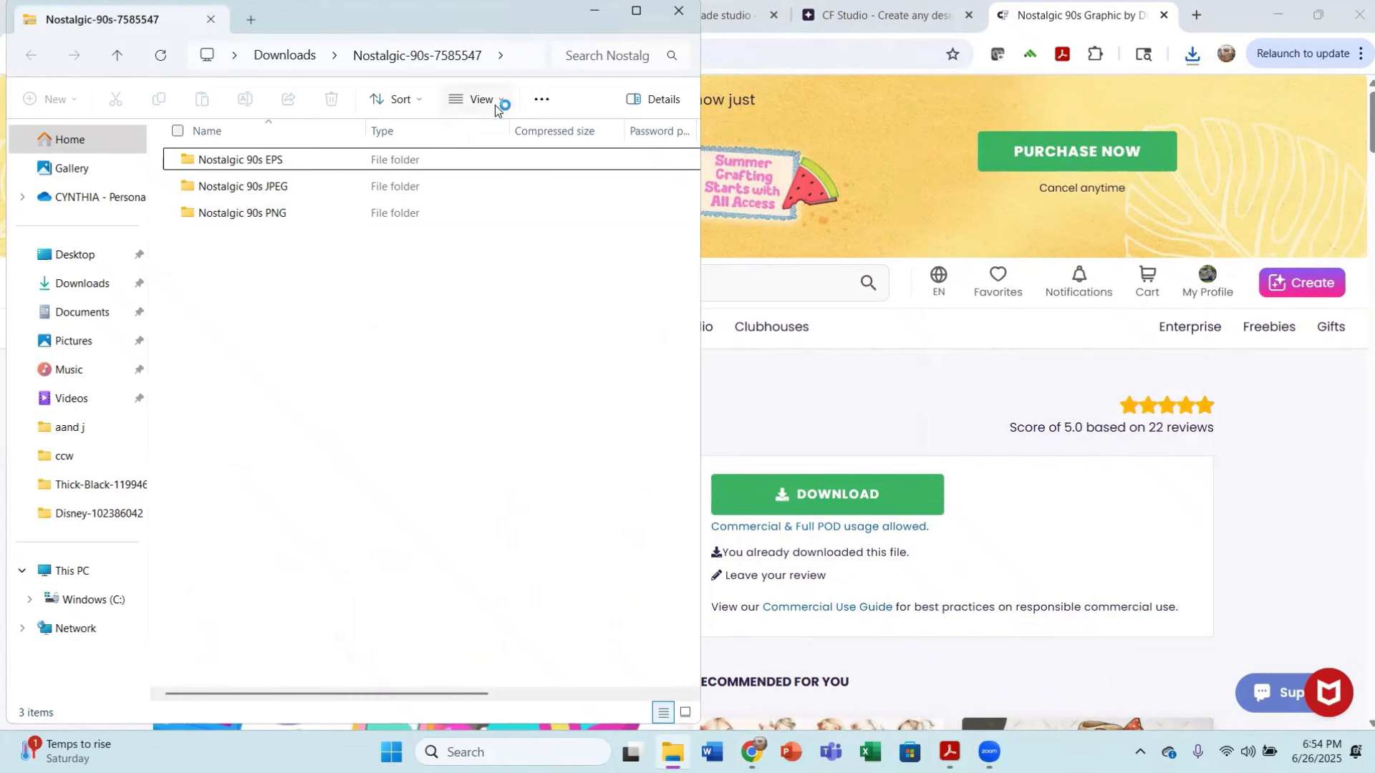
click(282, 211)
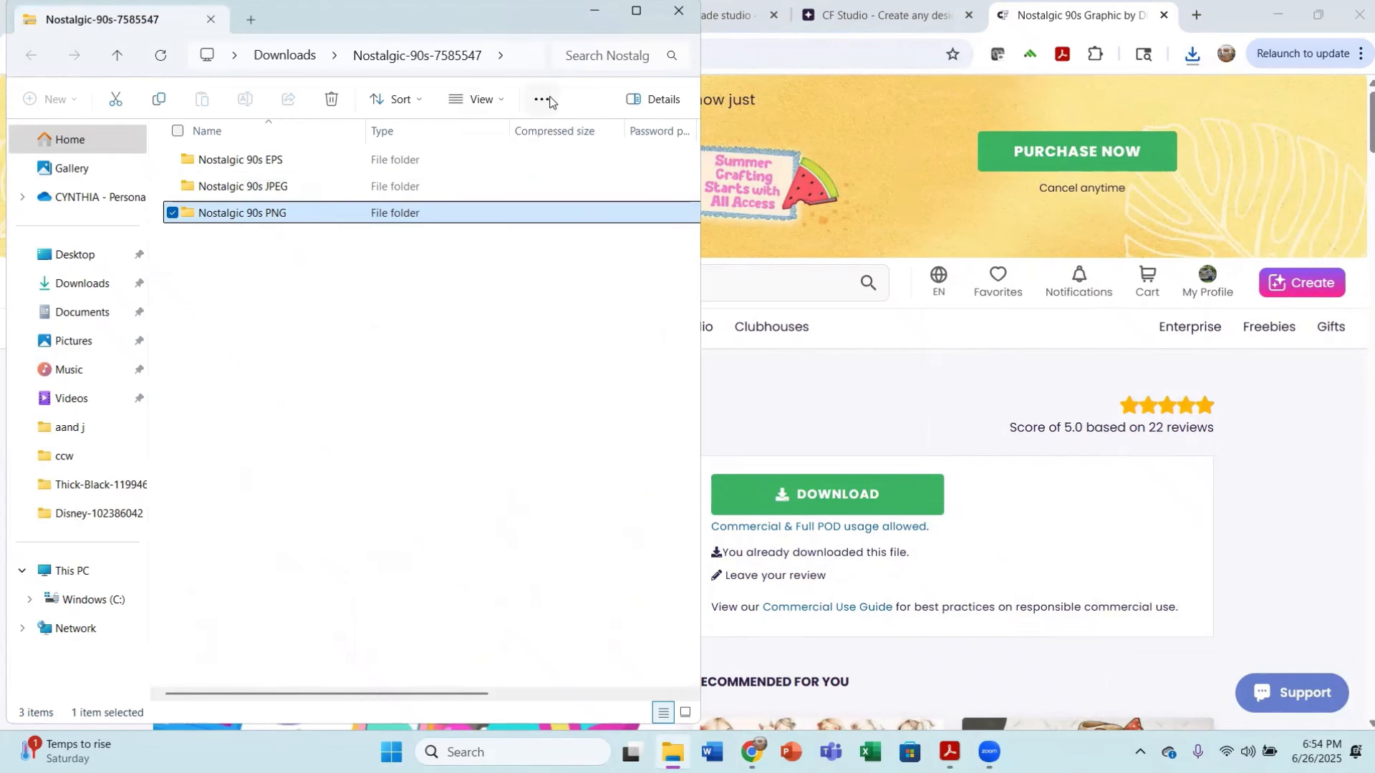
click(543, 99)
click(471, 141)
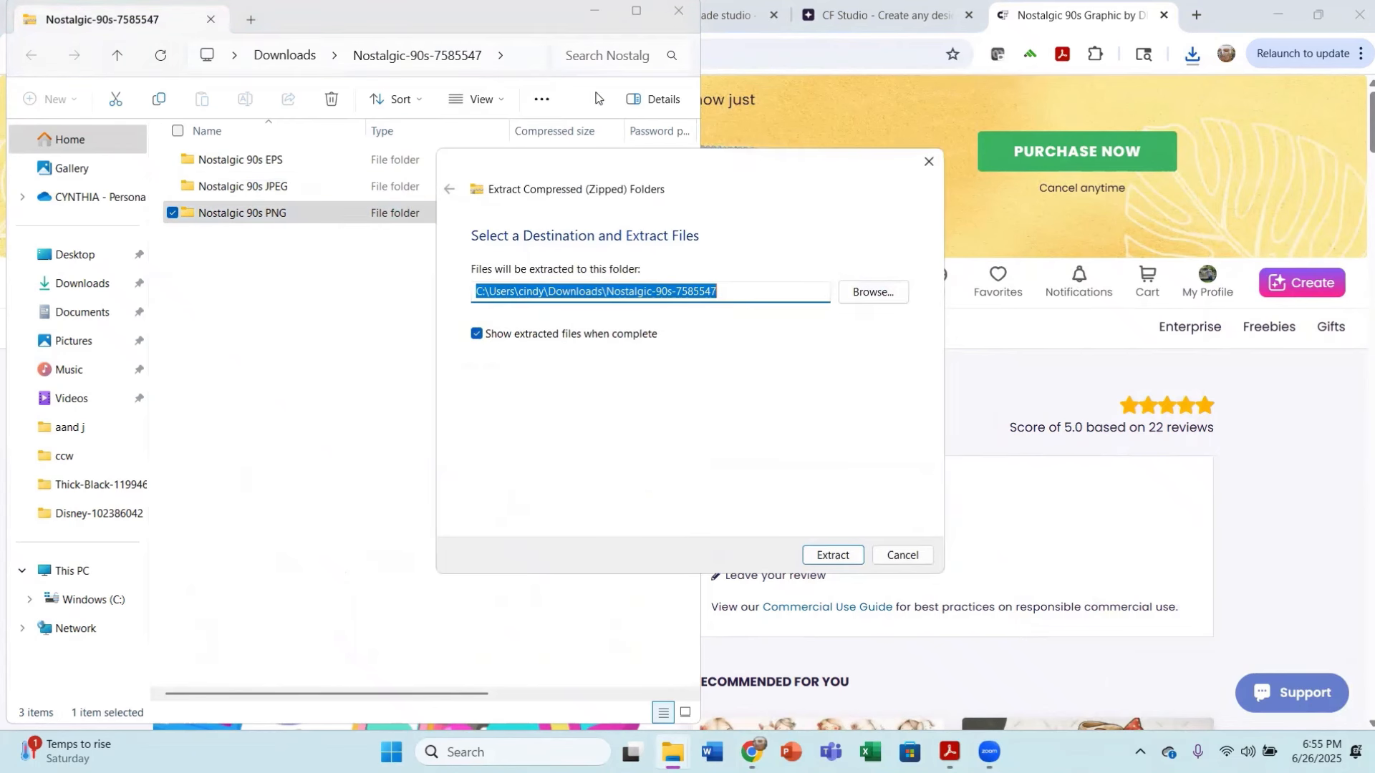
click(829, 557)
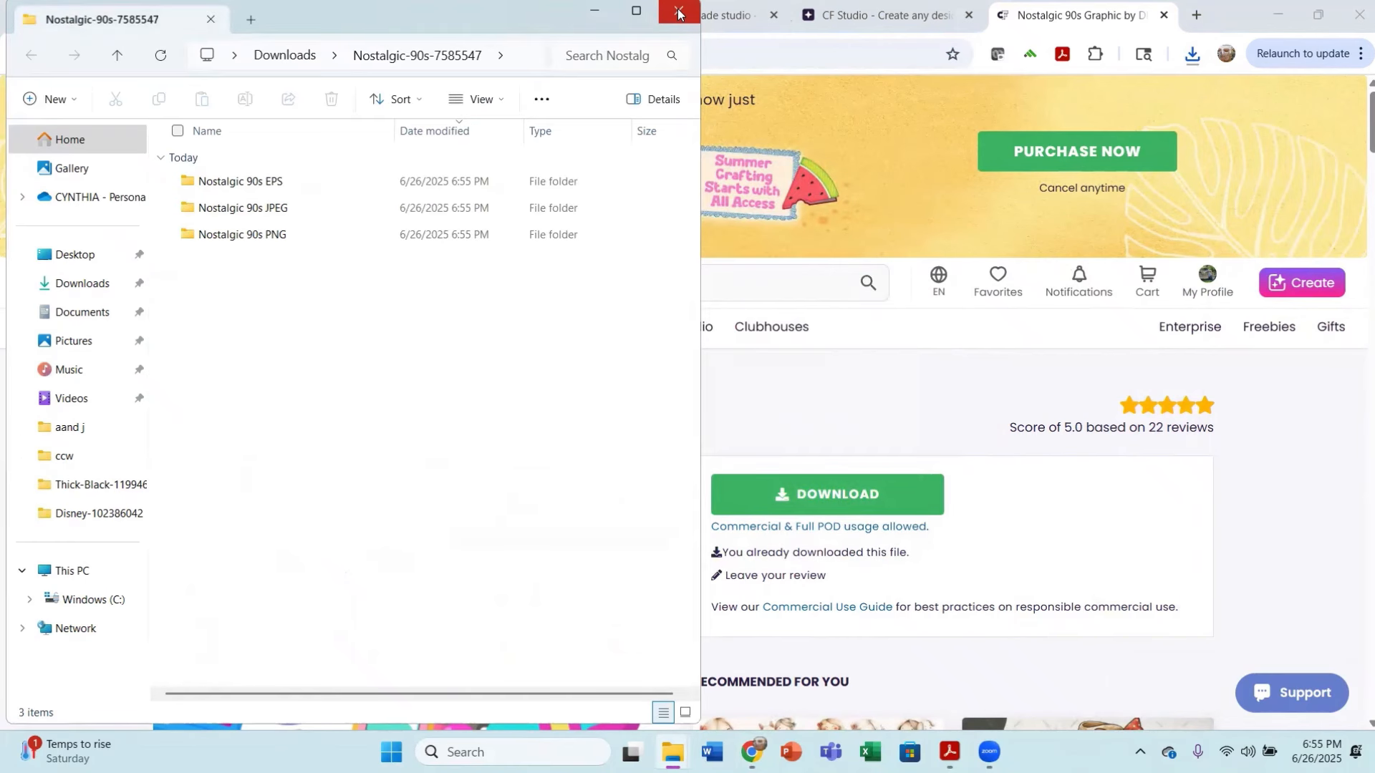
click(680, 14)
Step: Switch to the CF Studio design, start a file upload and open Downloads > Nostalgic-90s-7585547 > Nostalgic 90s PNG
click(853, 17)
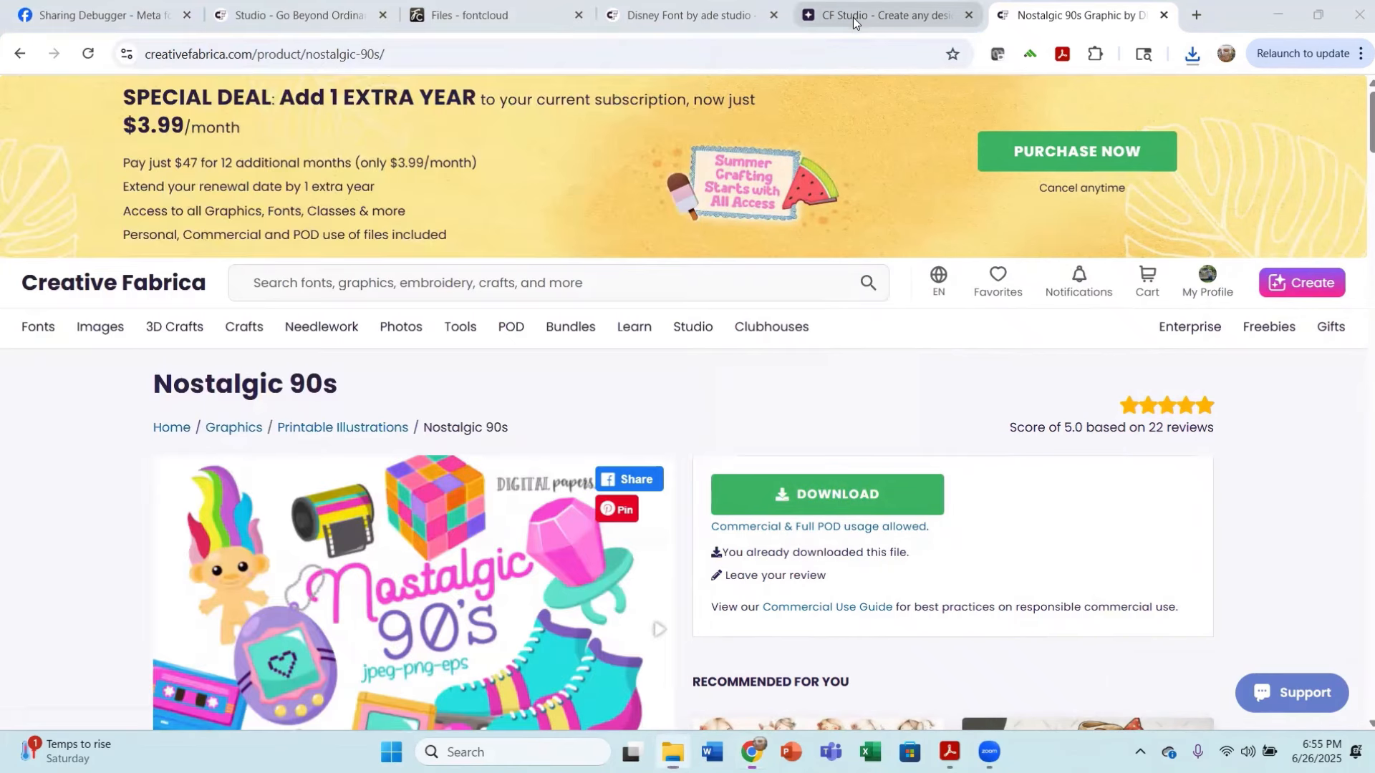
click(852, 18)
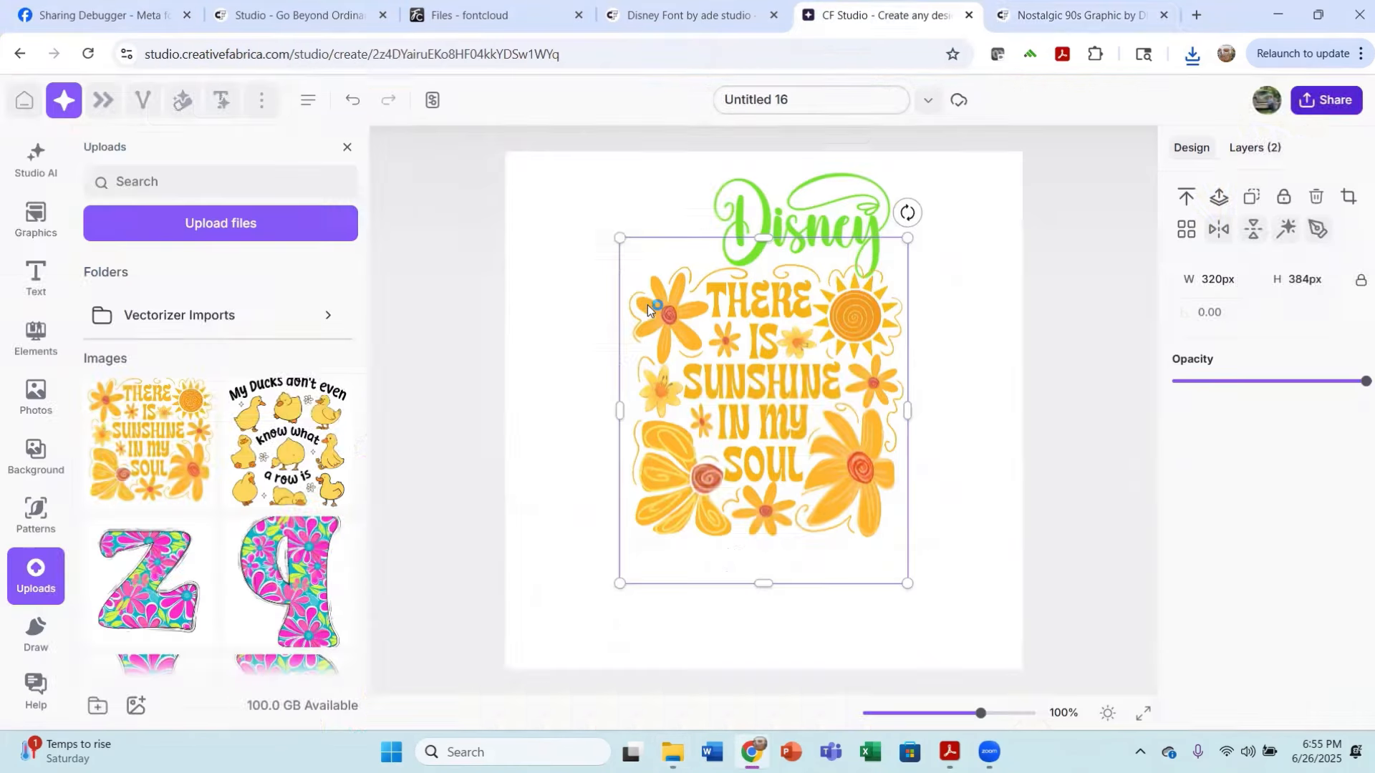
click(262, 223)
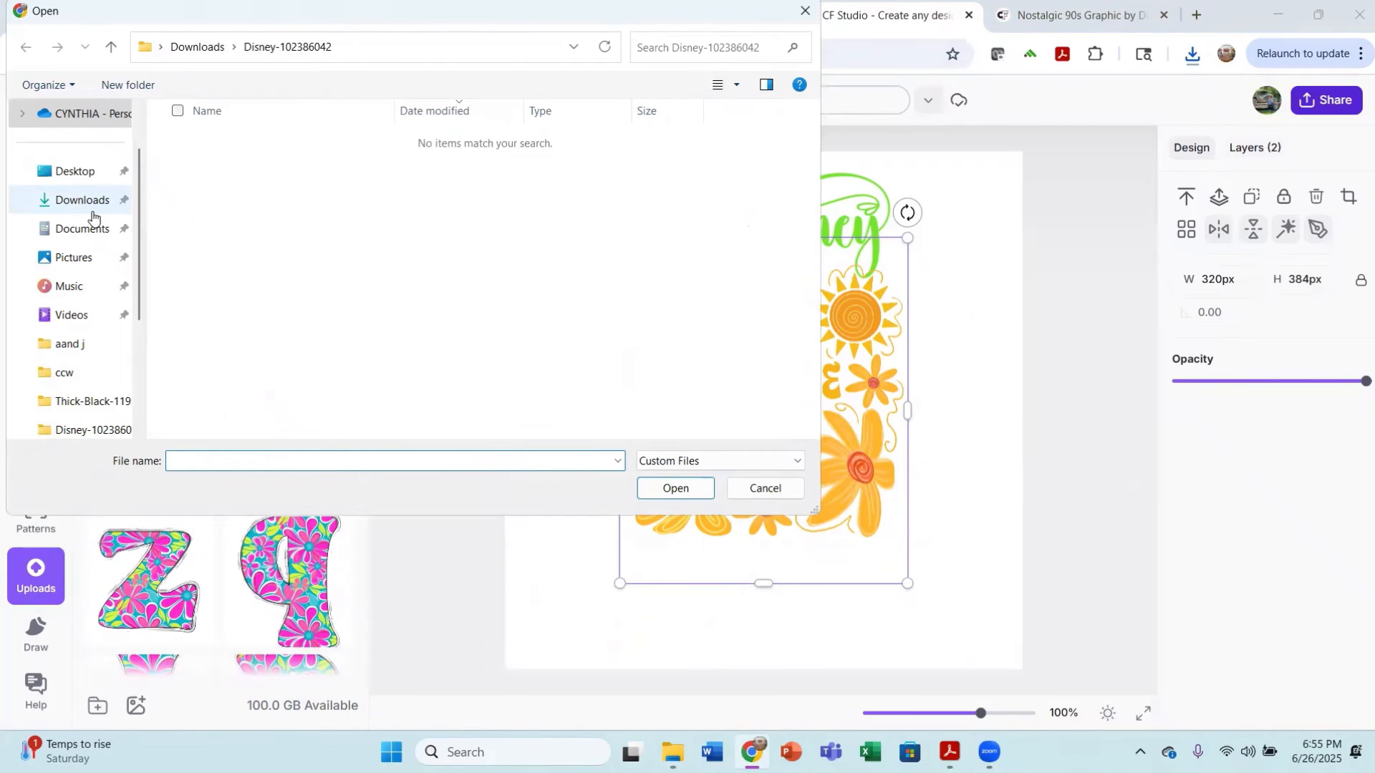
click(92, 204)
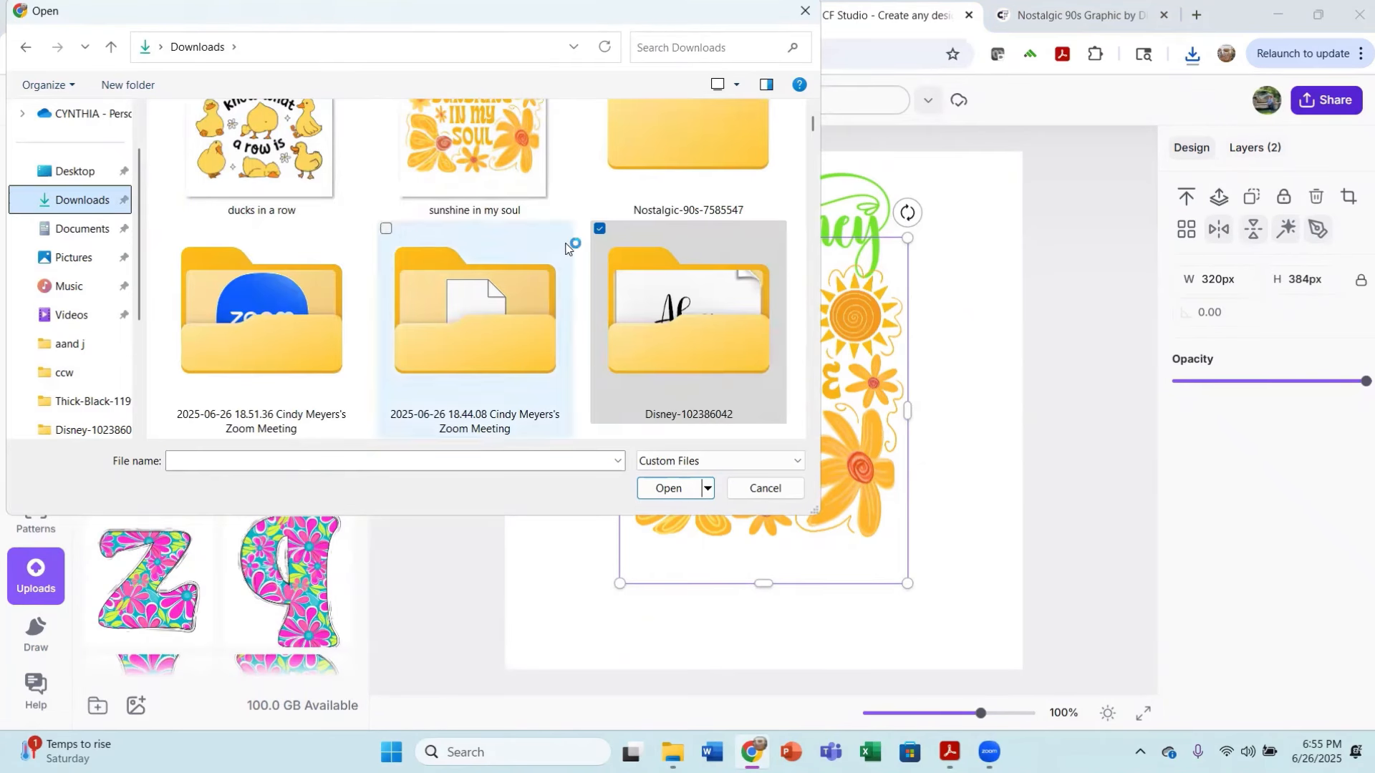
scroll(626, 257, up, 1)
double_click(688, 226)
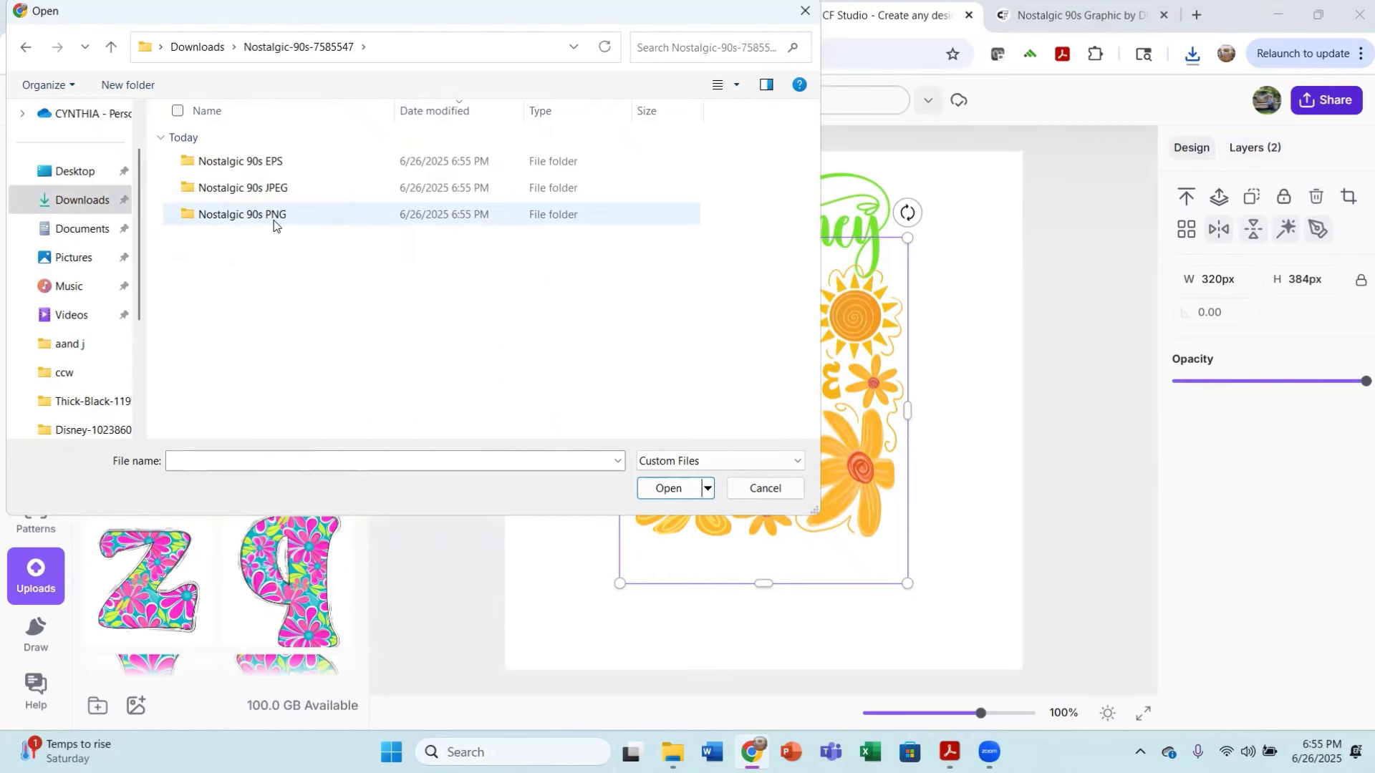
double_click(275, 217)
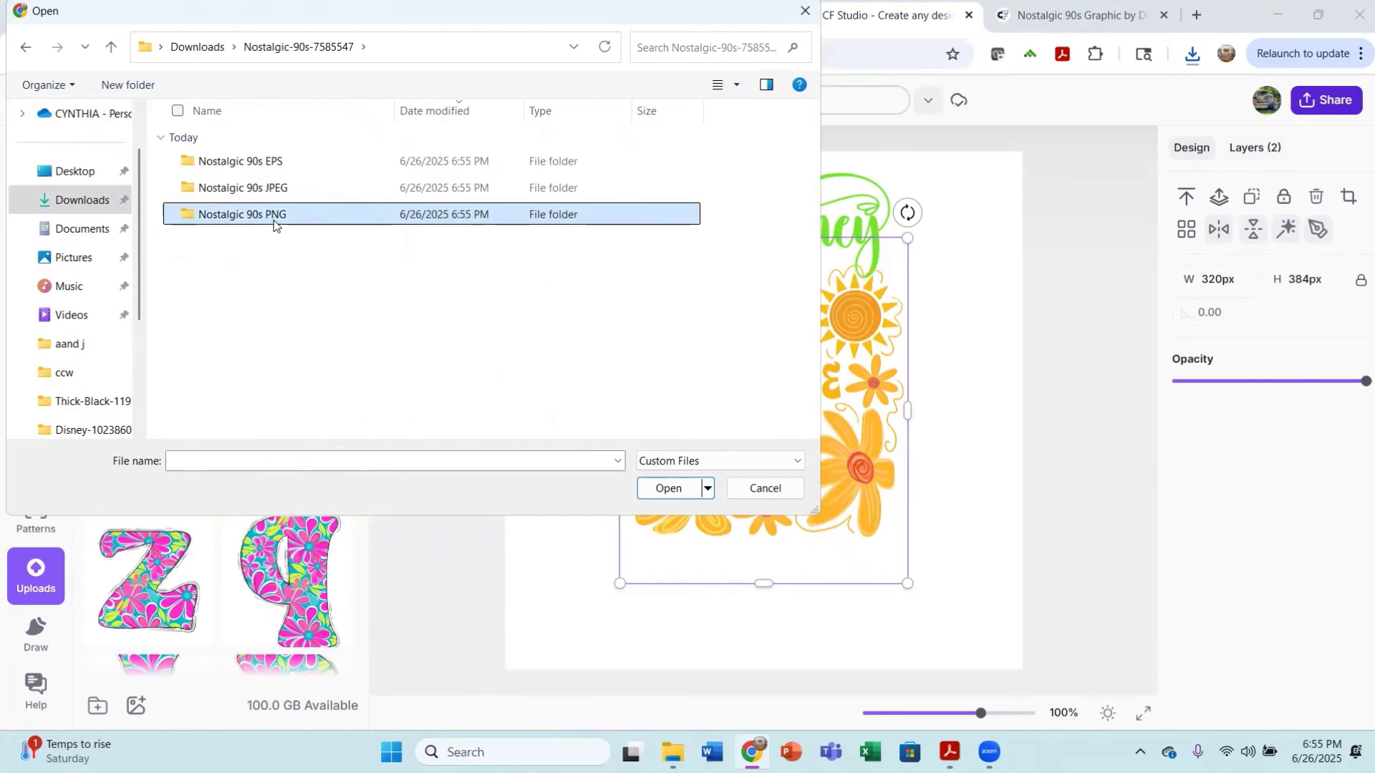
Step: Show the PNG files as extra large icons and upload the Nostalgic 90s (5) cassette and Nostalgic 90s (6) cube
click(736, 88)
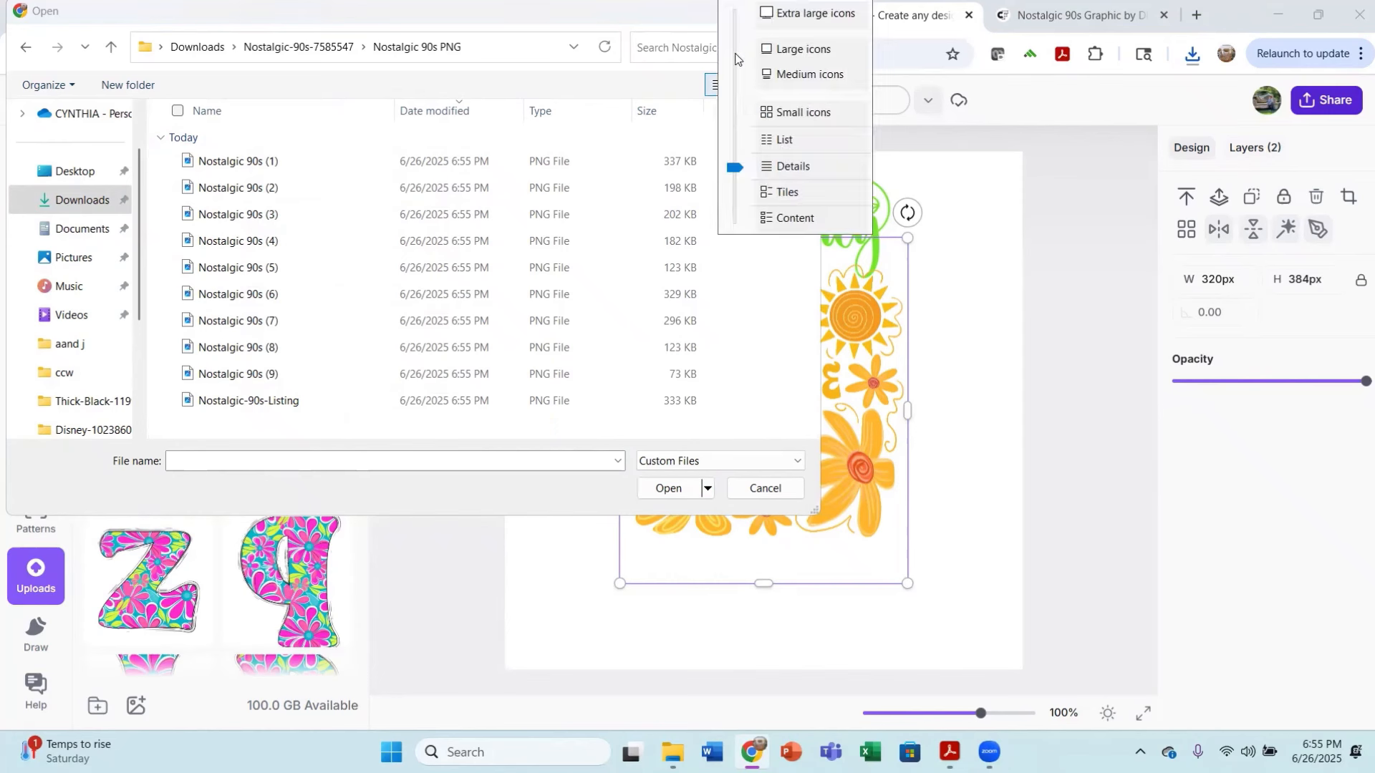
click(780, 9)
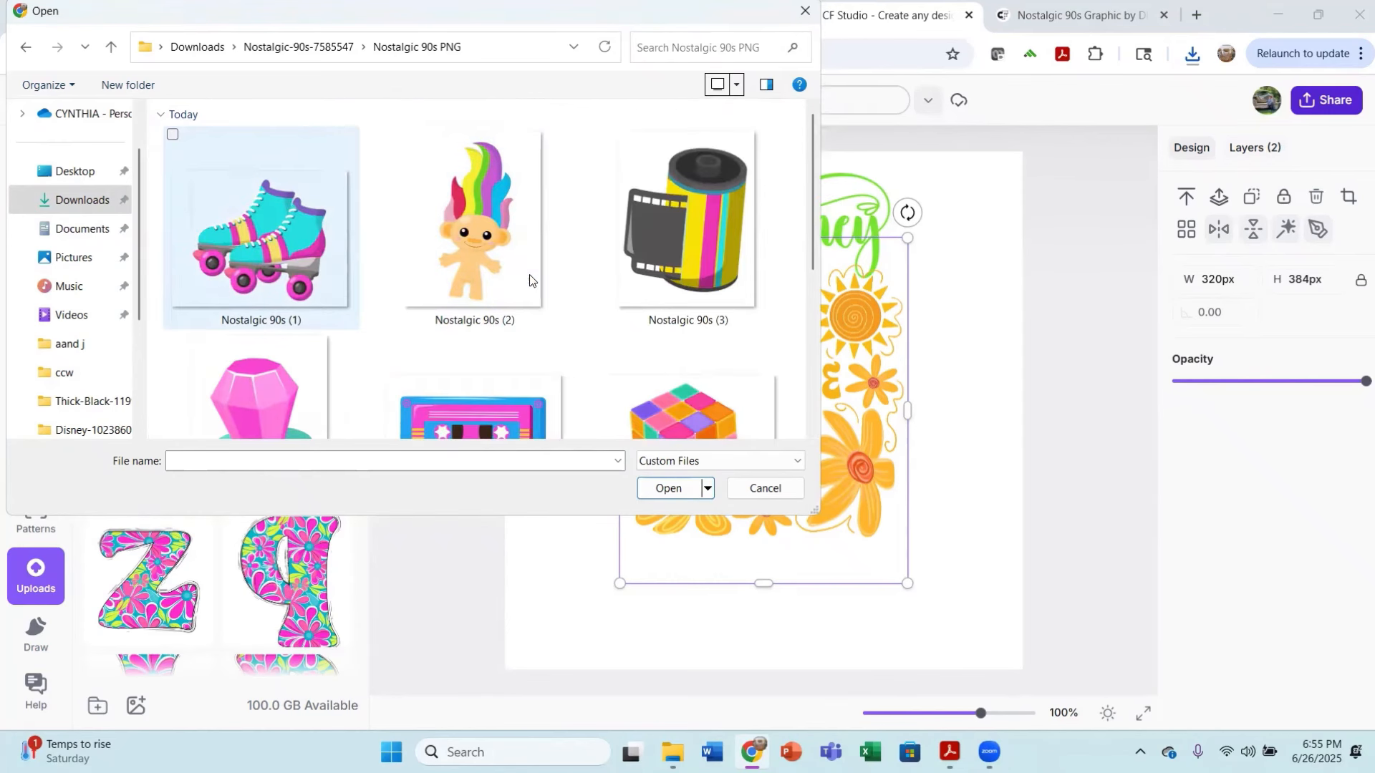
scroll(529, 279, down, 4)
scroll(530, 281, up, 2)
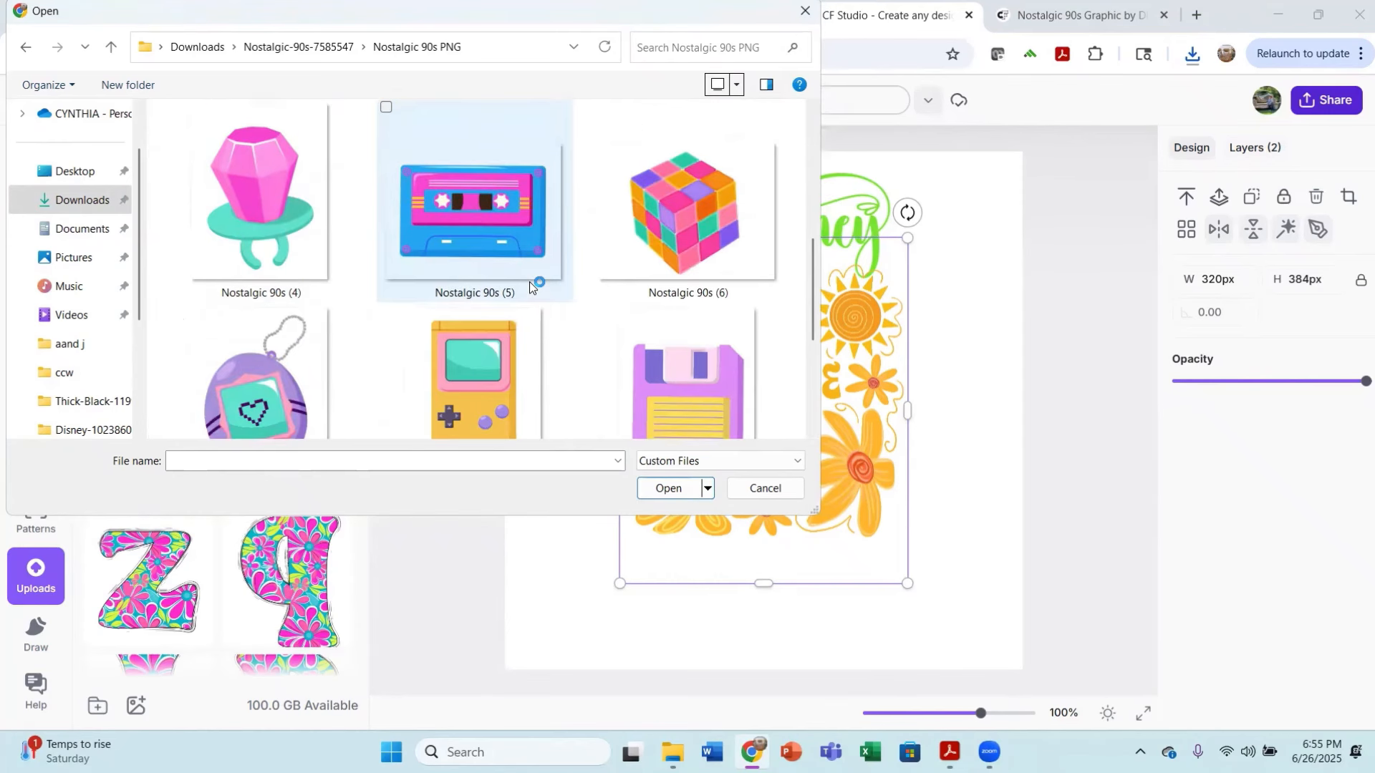
click(484, 245)
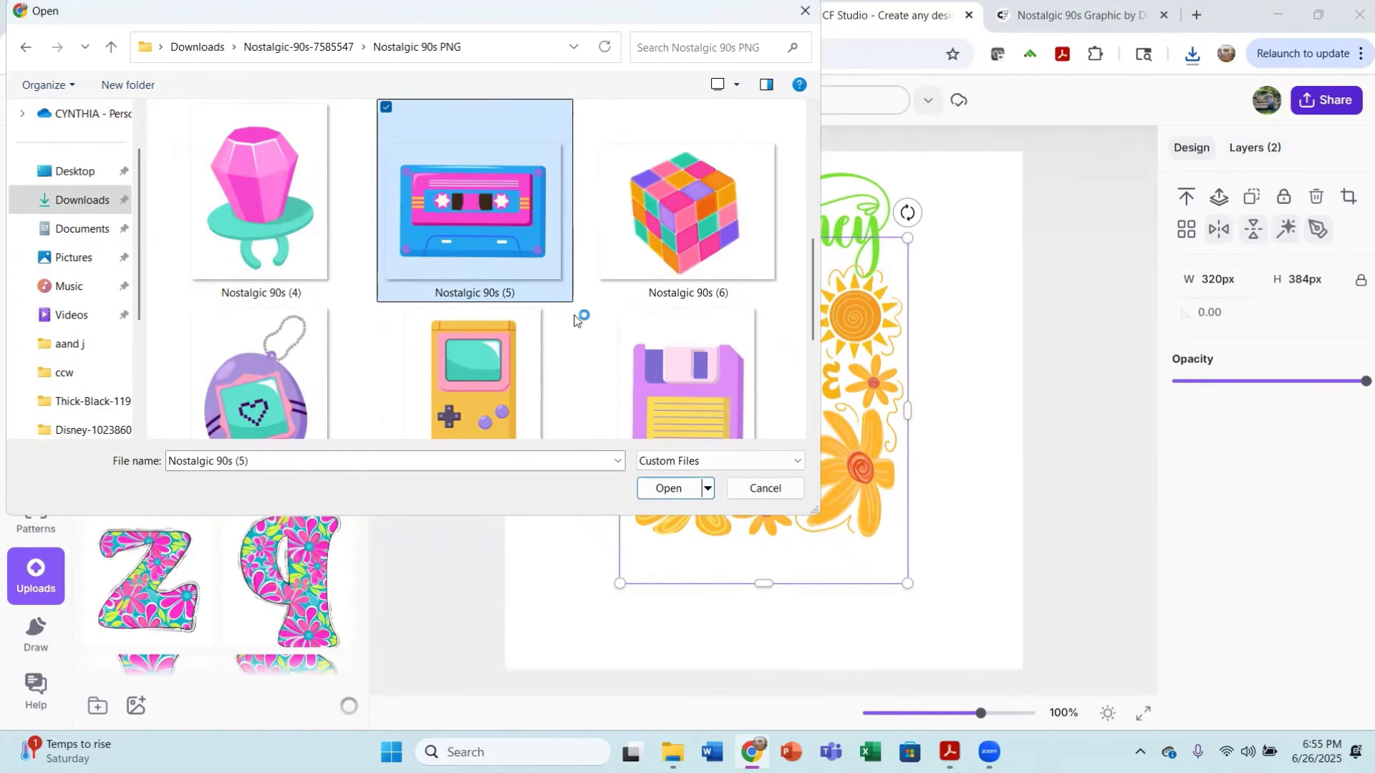
scroll(576, 319, down, 3)
scroll(573, 319, up, 3)
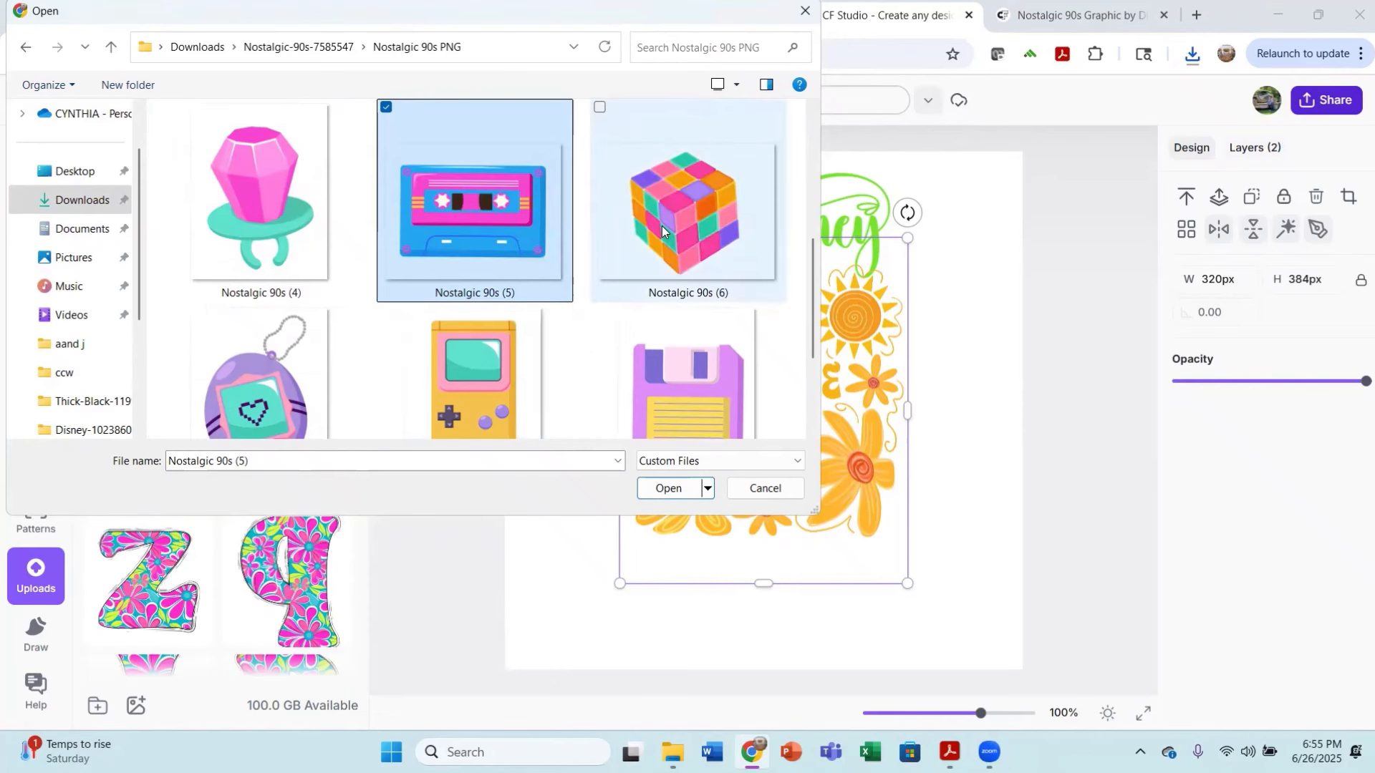
ctrl+click(661, 229)
click(668, 489)
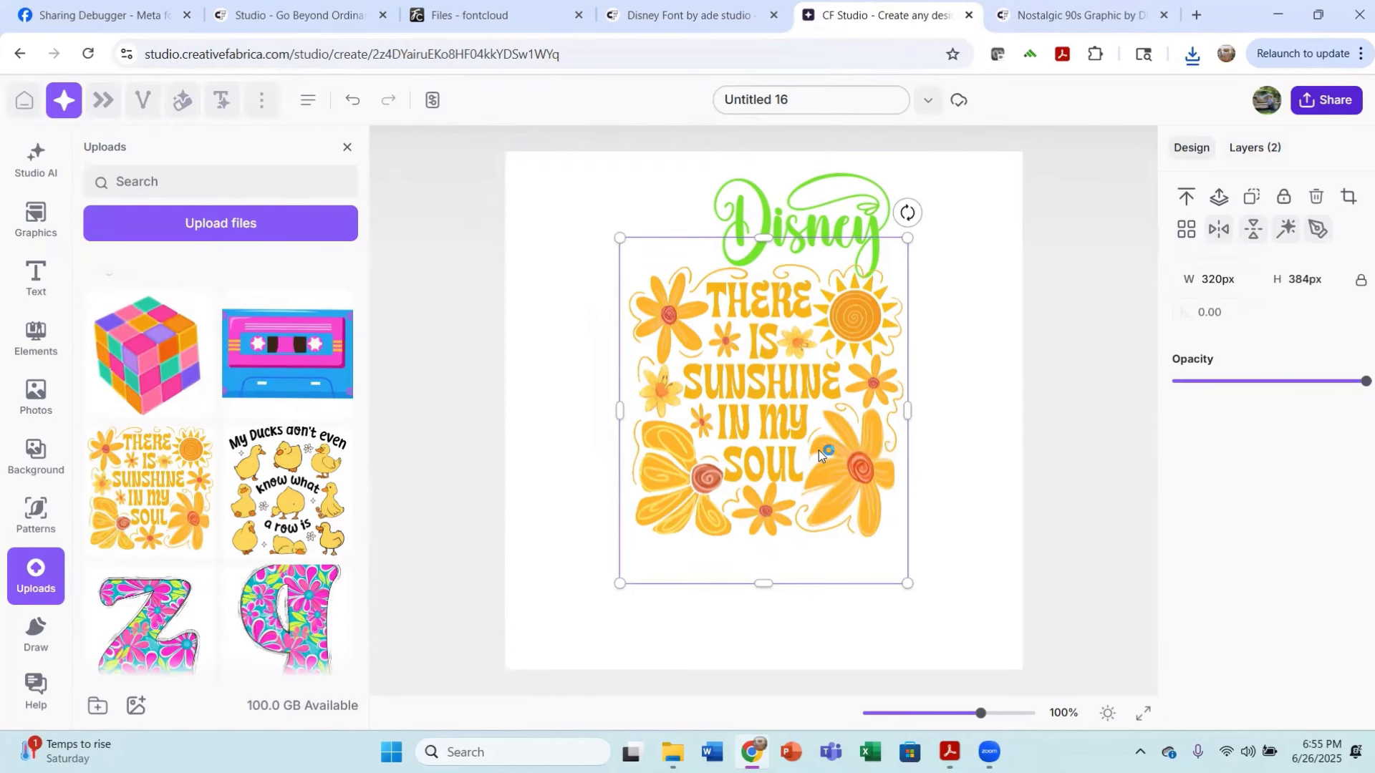
Step: Shift the sunshine image on the canvas and upload the photo found by searching Downloads for "mom"
click(1004, 347)
drag(773, 397, 847, 416)
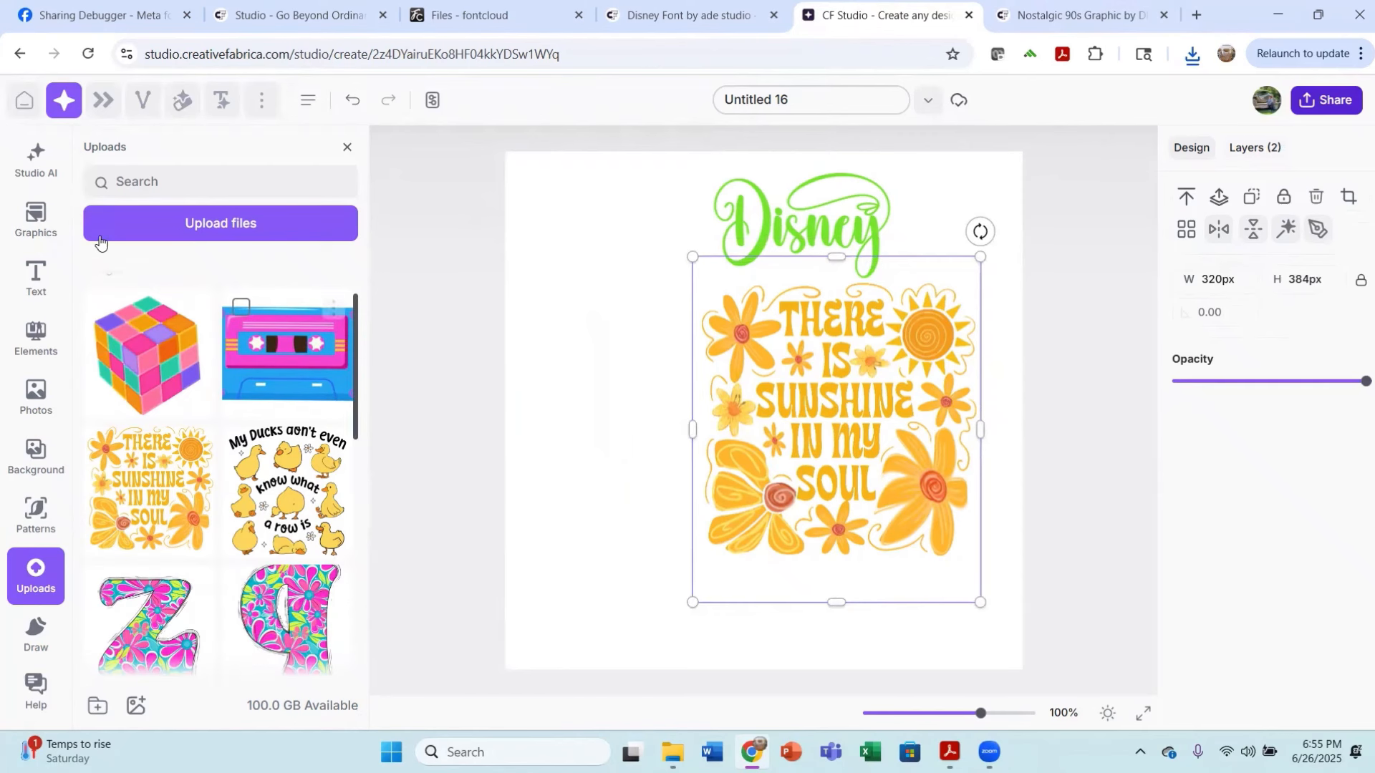
click(190, 224)
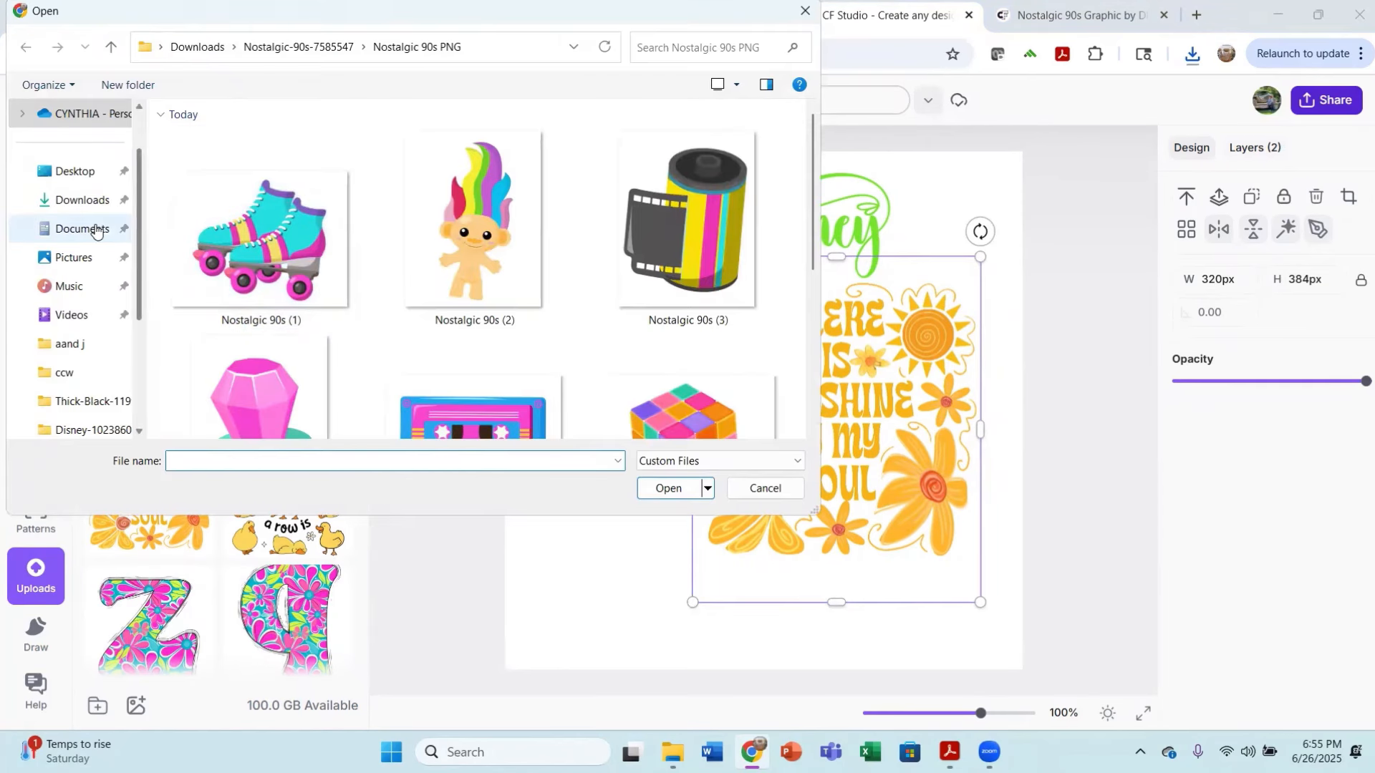
click(83, 201)
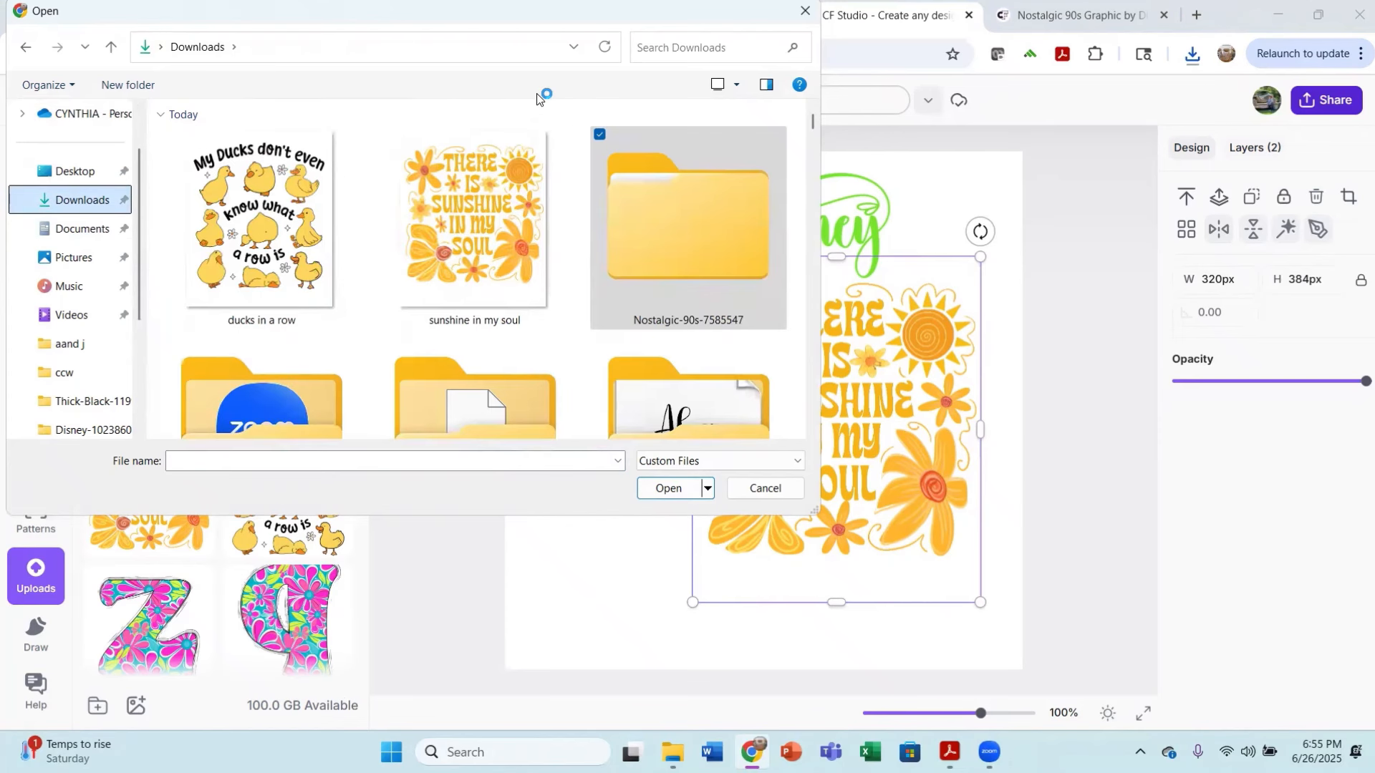
click(719, 47)
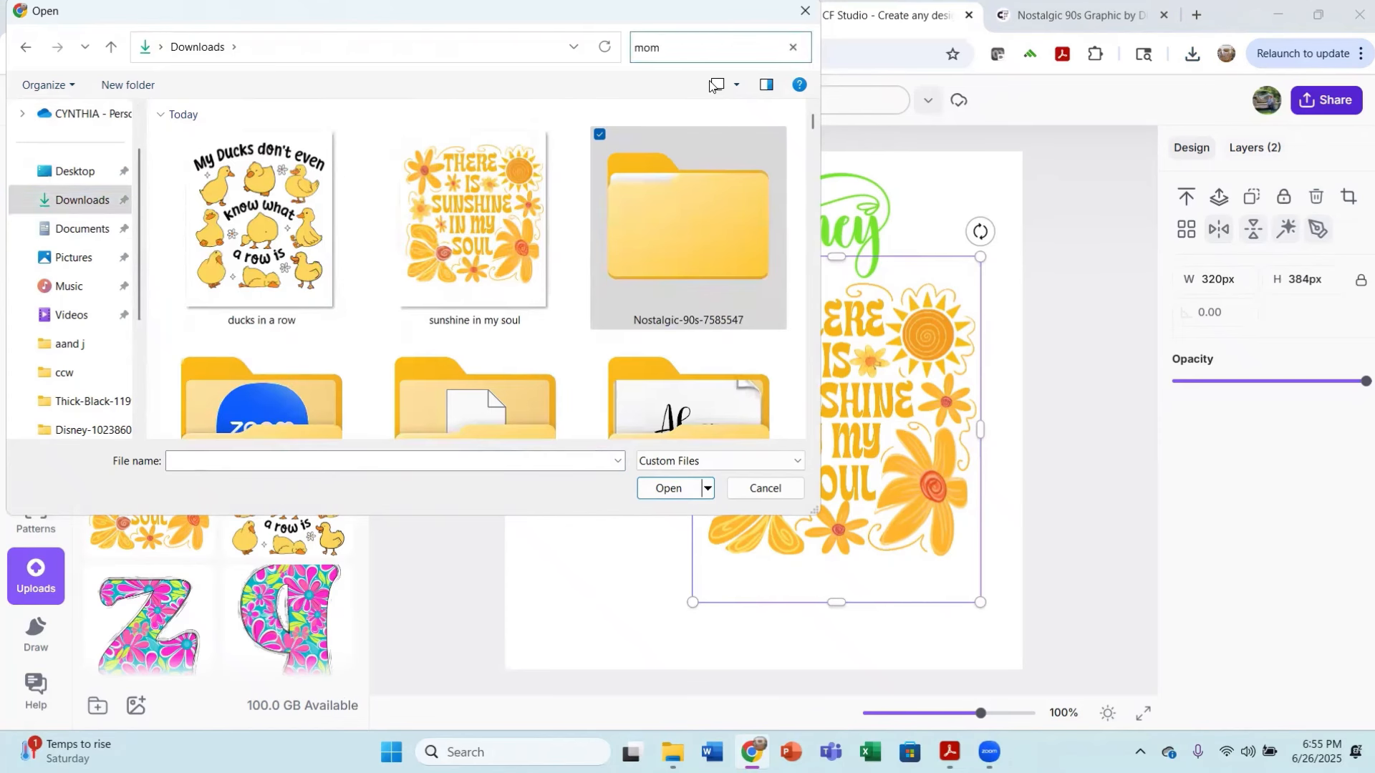
double_click(228, 216)
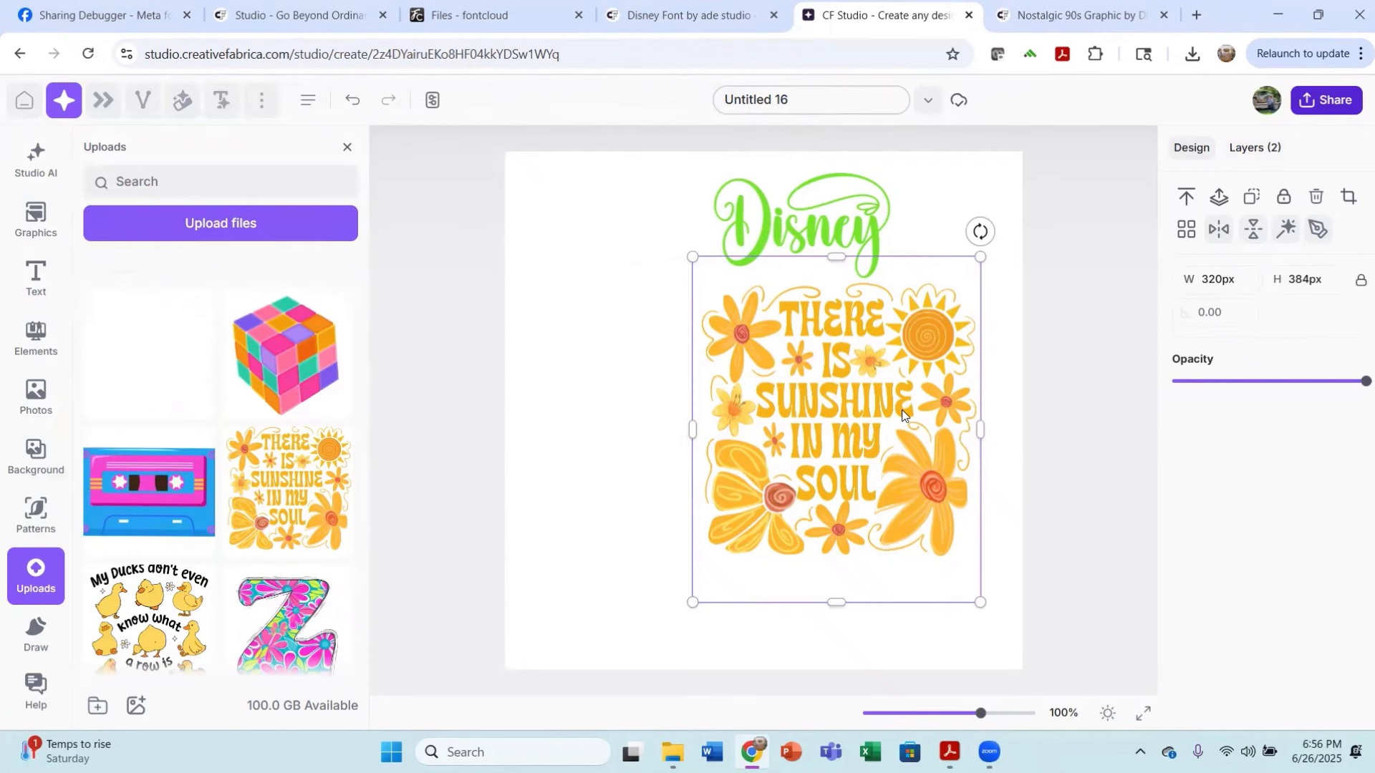
Step: Delete the sunshine image from the canvas and place the uploaded photo of the woman below the Disney text
drag(888, 414, 920, 445)
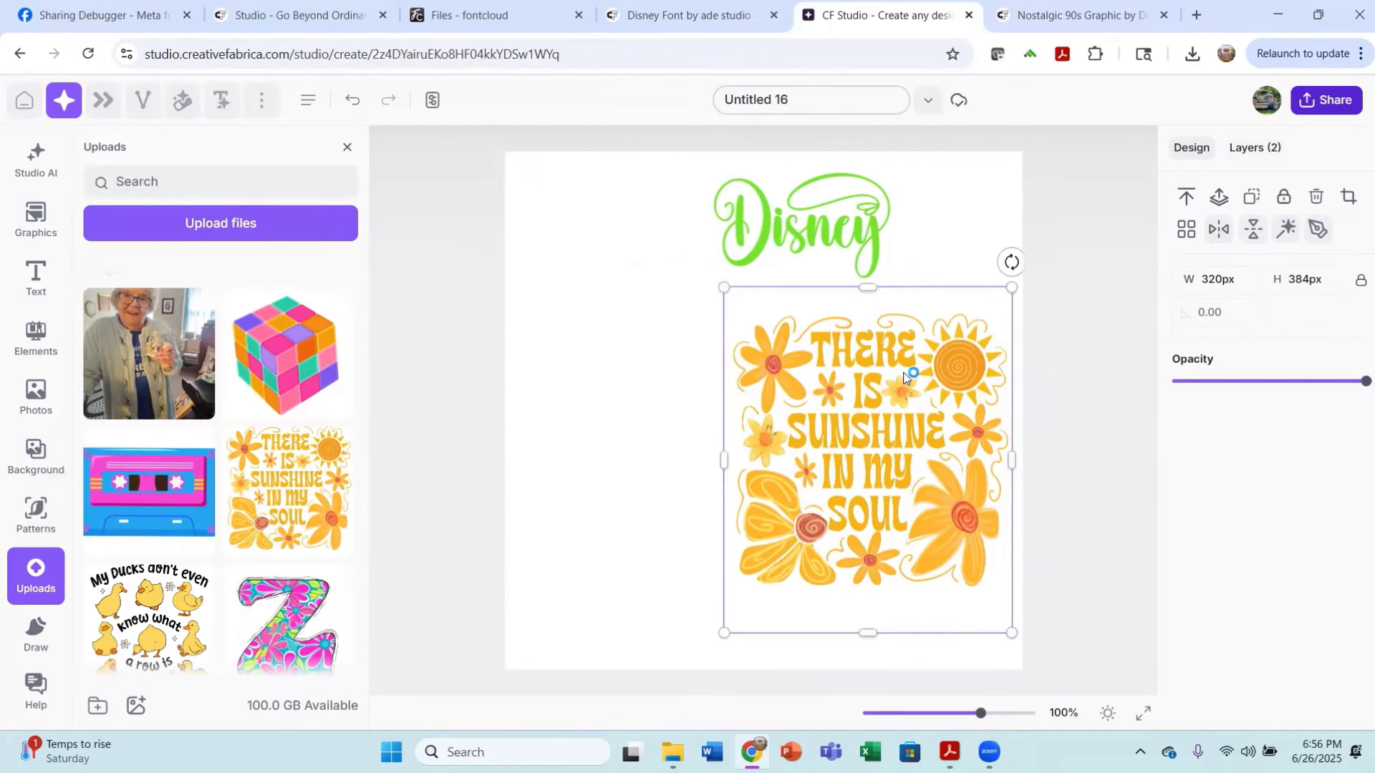
key(Delete)
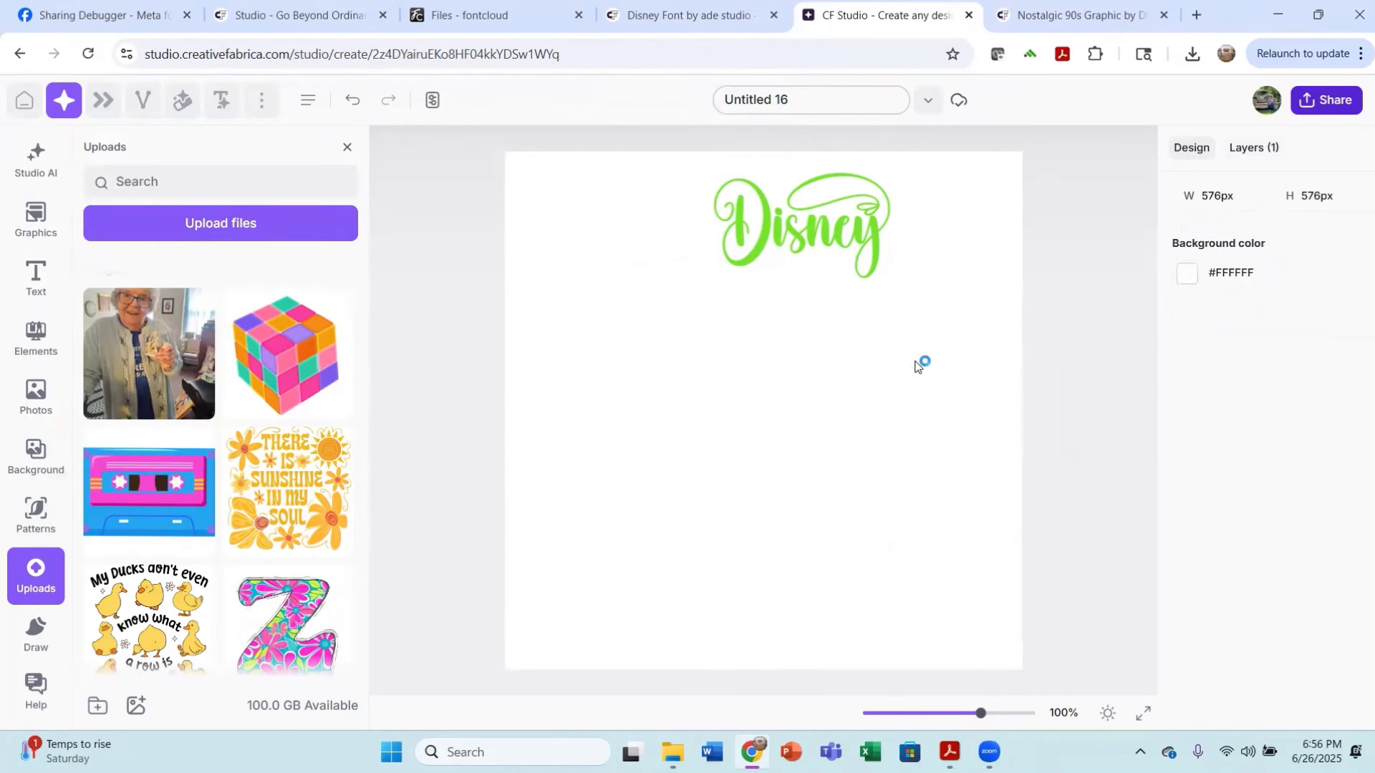
click(169, 381)
drag(829, 565, 812, 615)
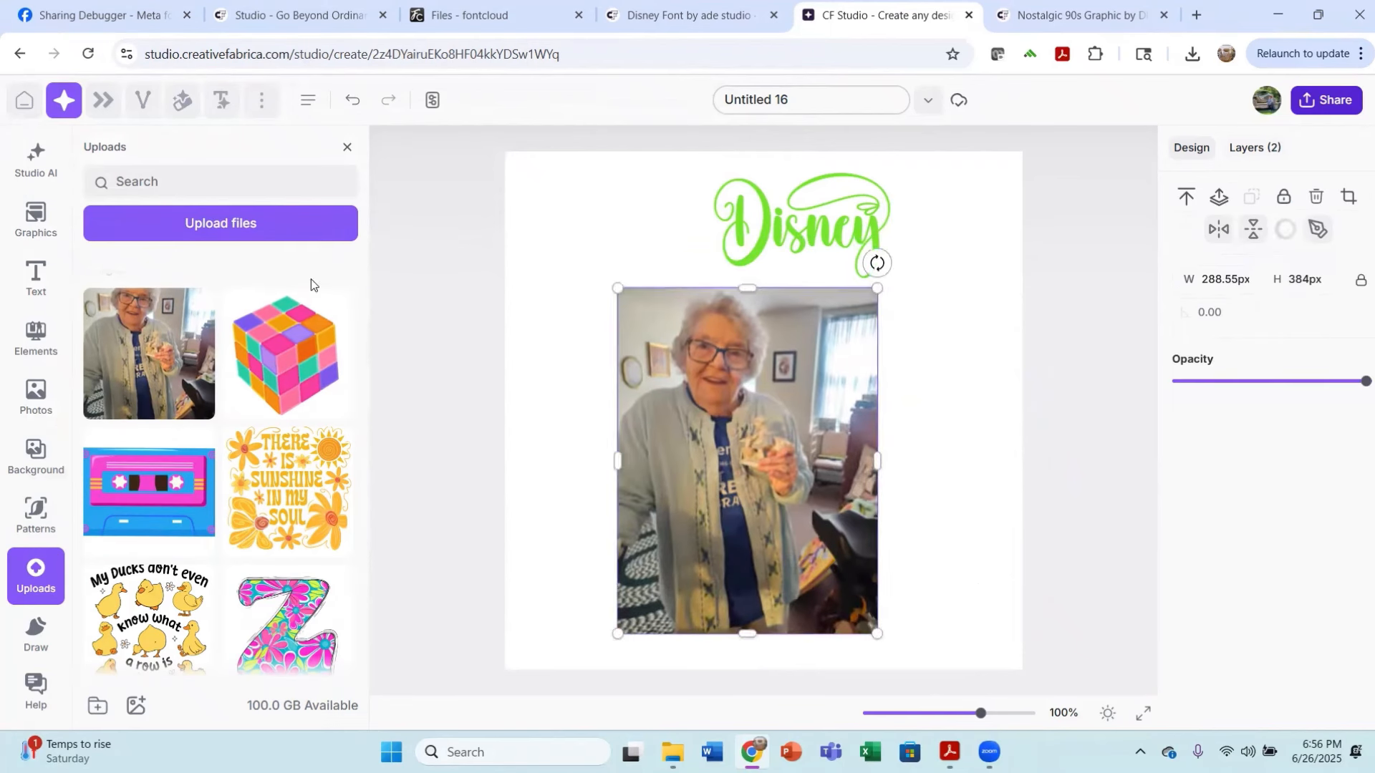
Step: Open the Background Remover and remove the background from the photo found by searching Downloads for "mom"
click(192, 107)
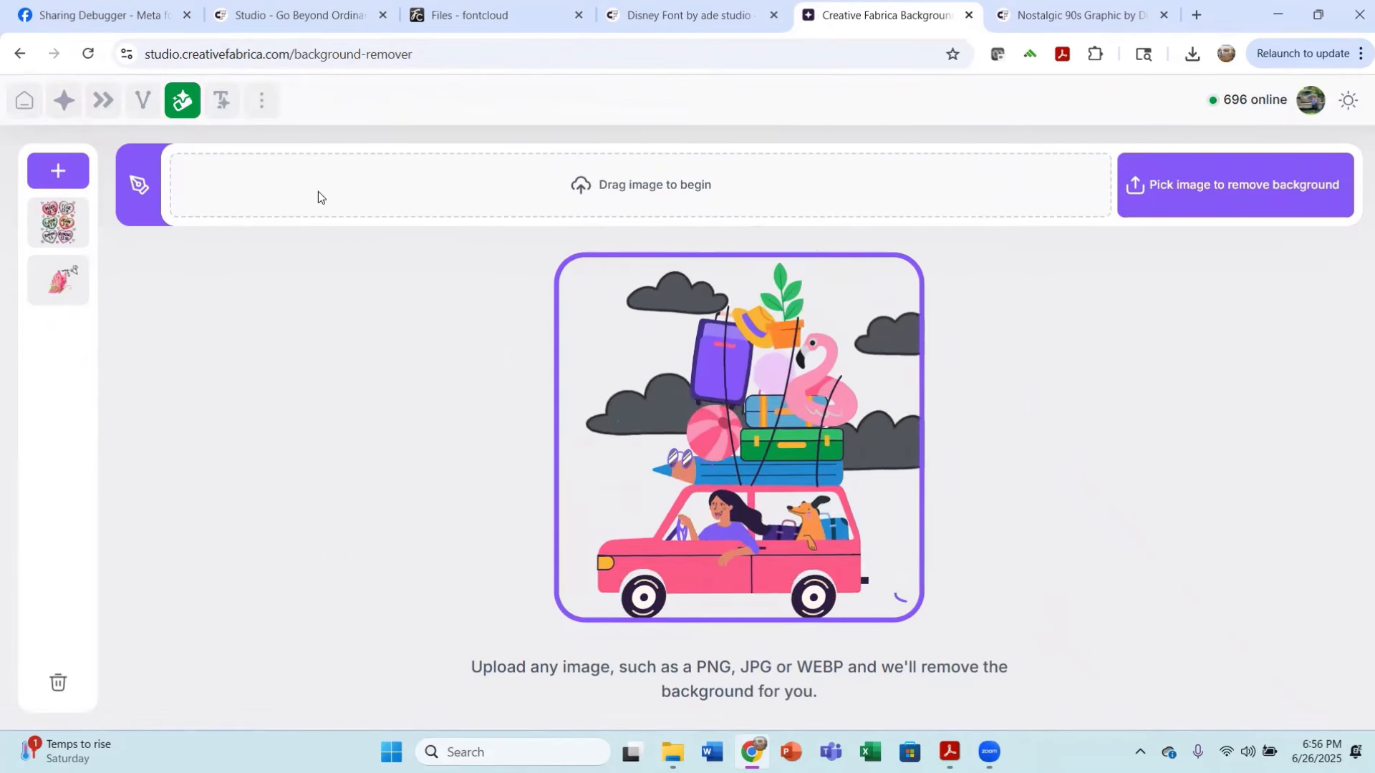
click(1235, 196)
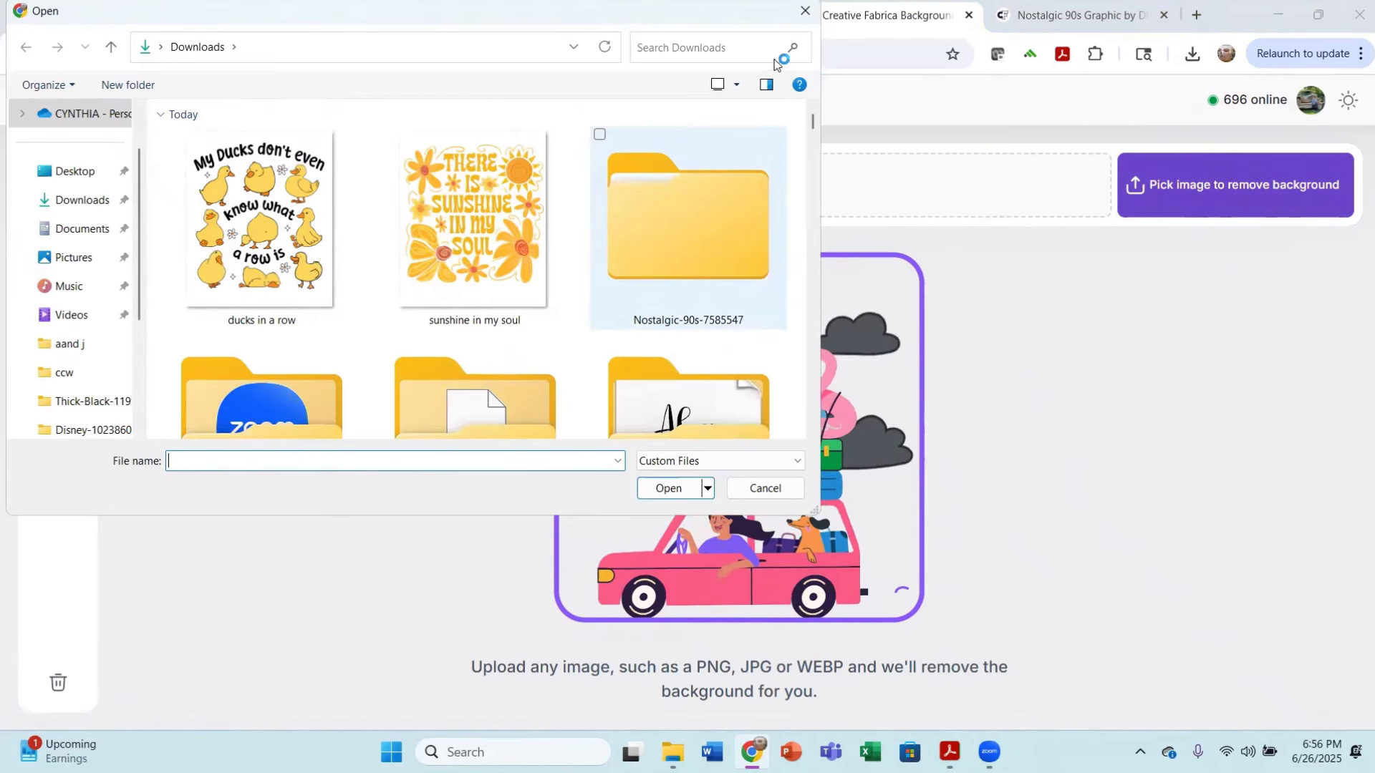
scroll(674, 297, down, 10)
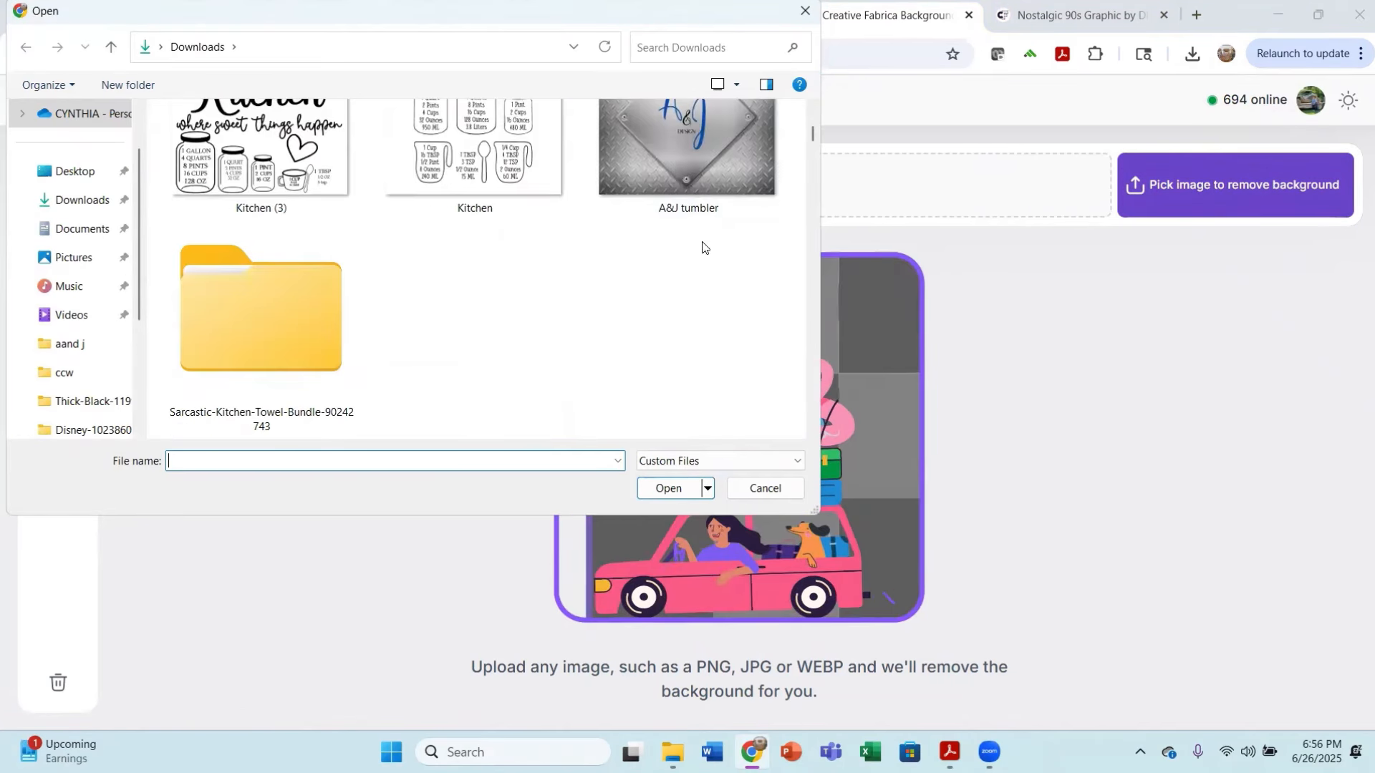
scroll(669, 170, up, 12)
click(722, 43)
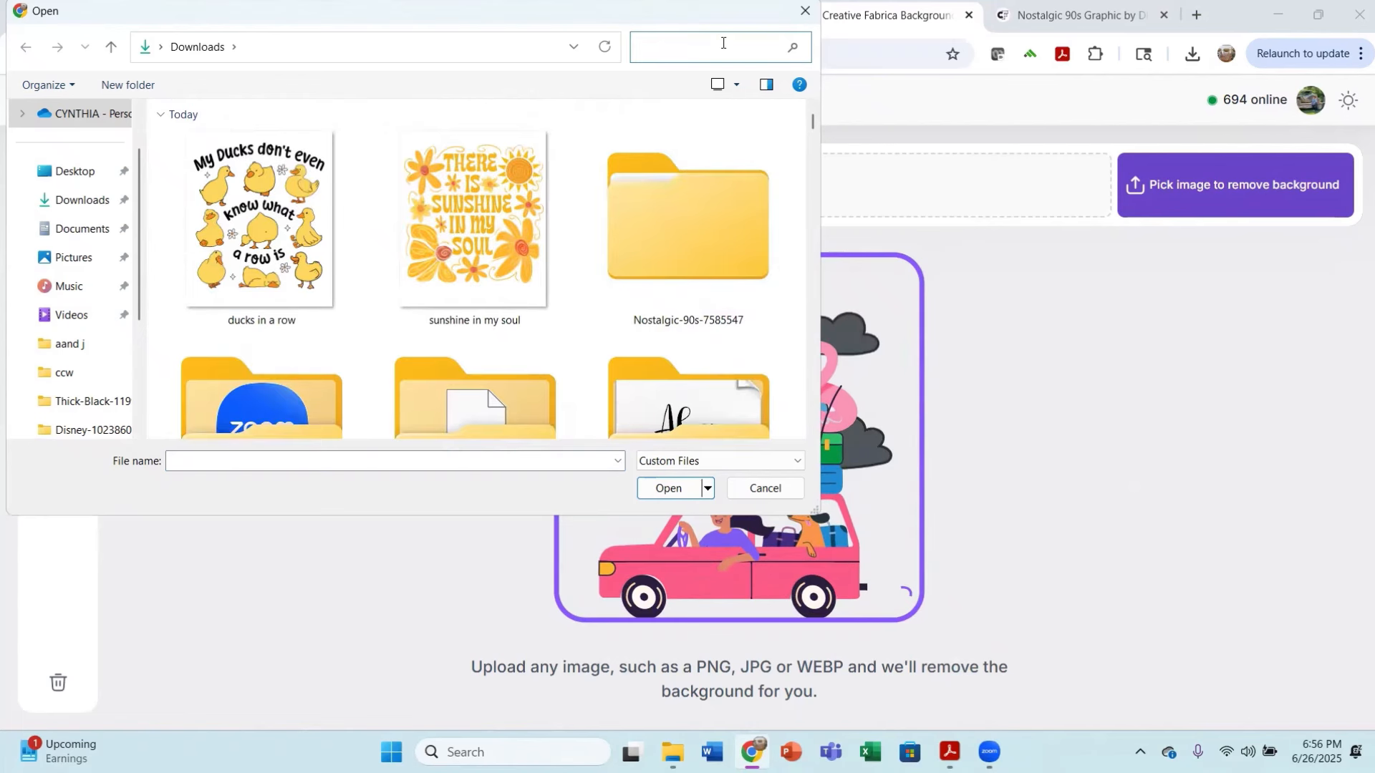
text(mom)
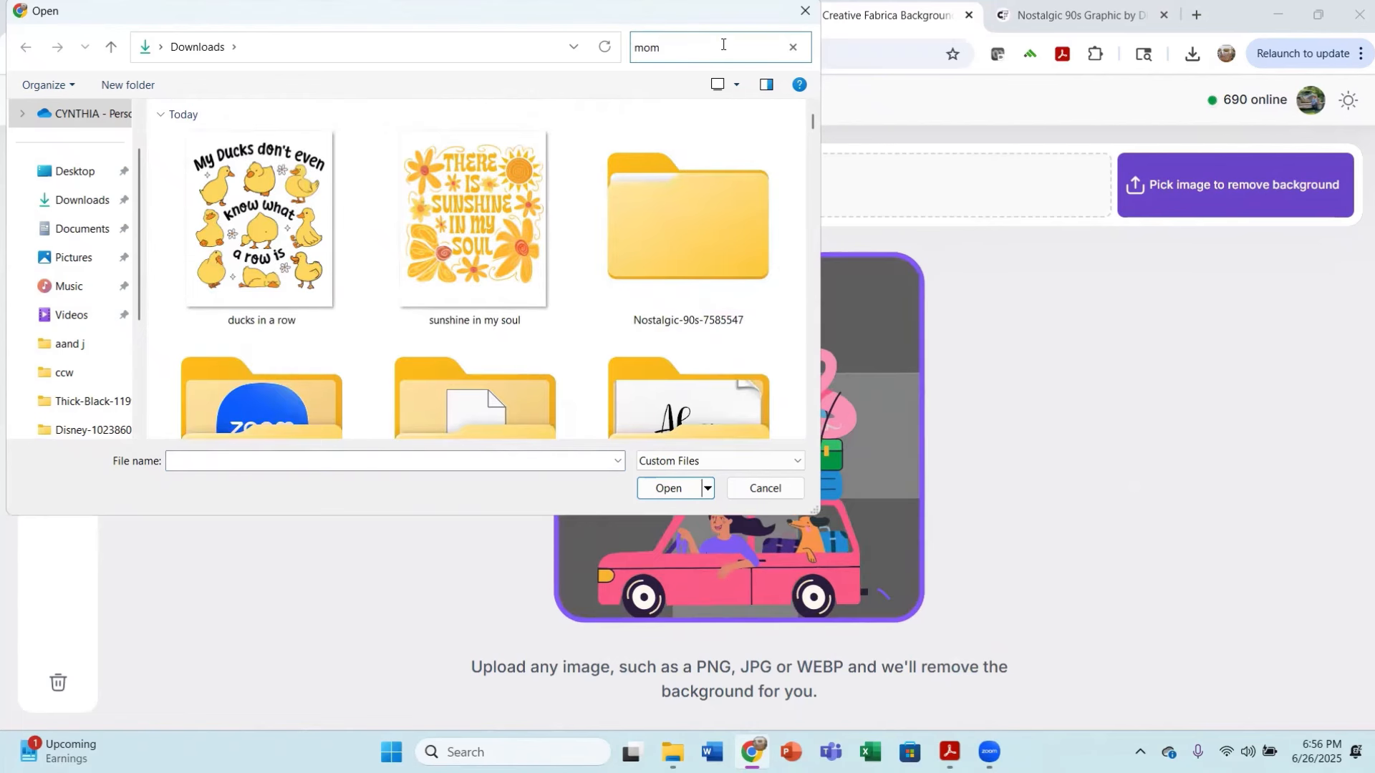
double_click(233, 215)
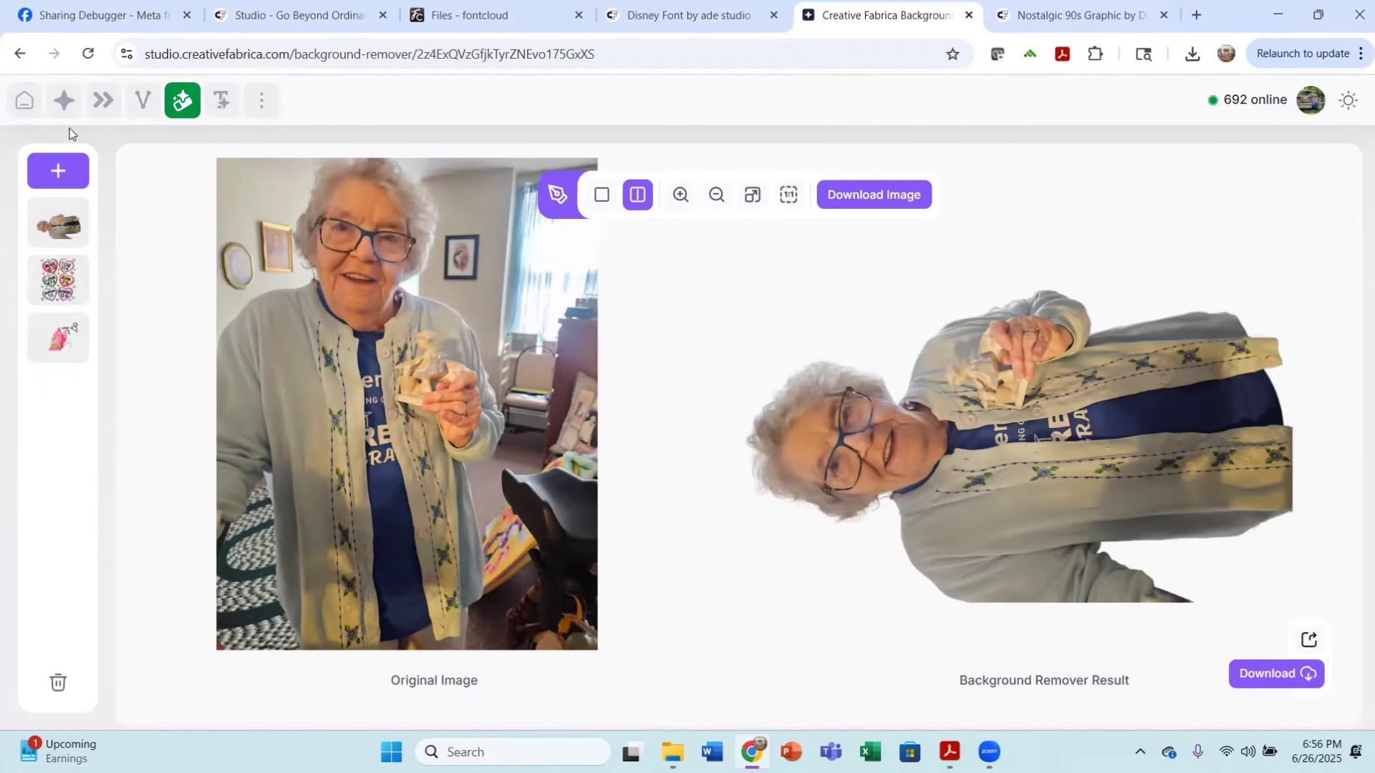
Step: Return to the Untitled 16 design and nudge the woman's photo slightly up and left on the canvas
click(20, 54)
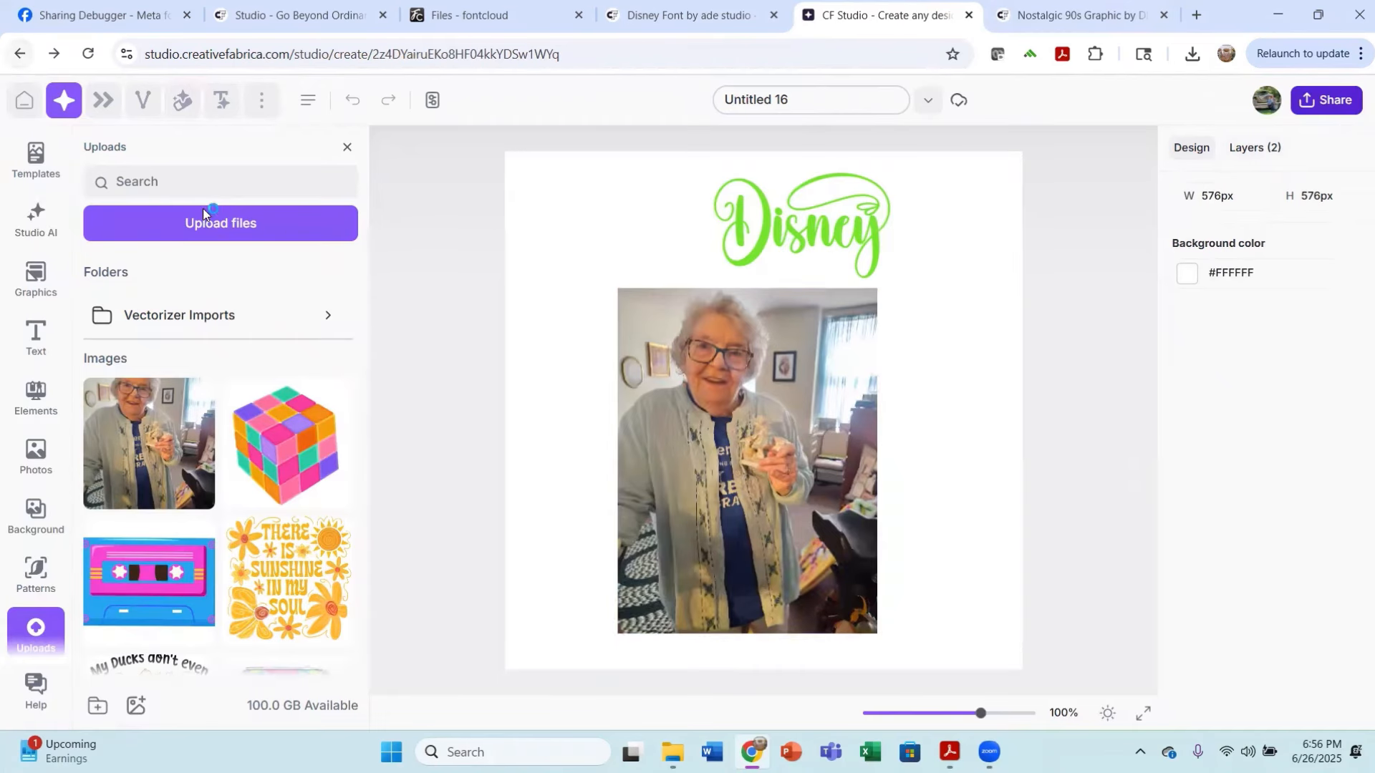
click(779, 497)
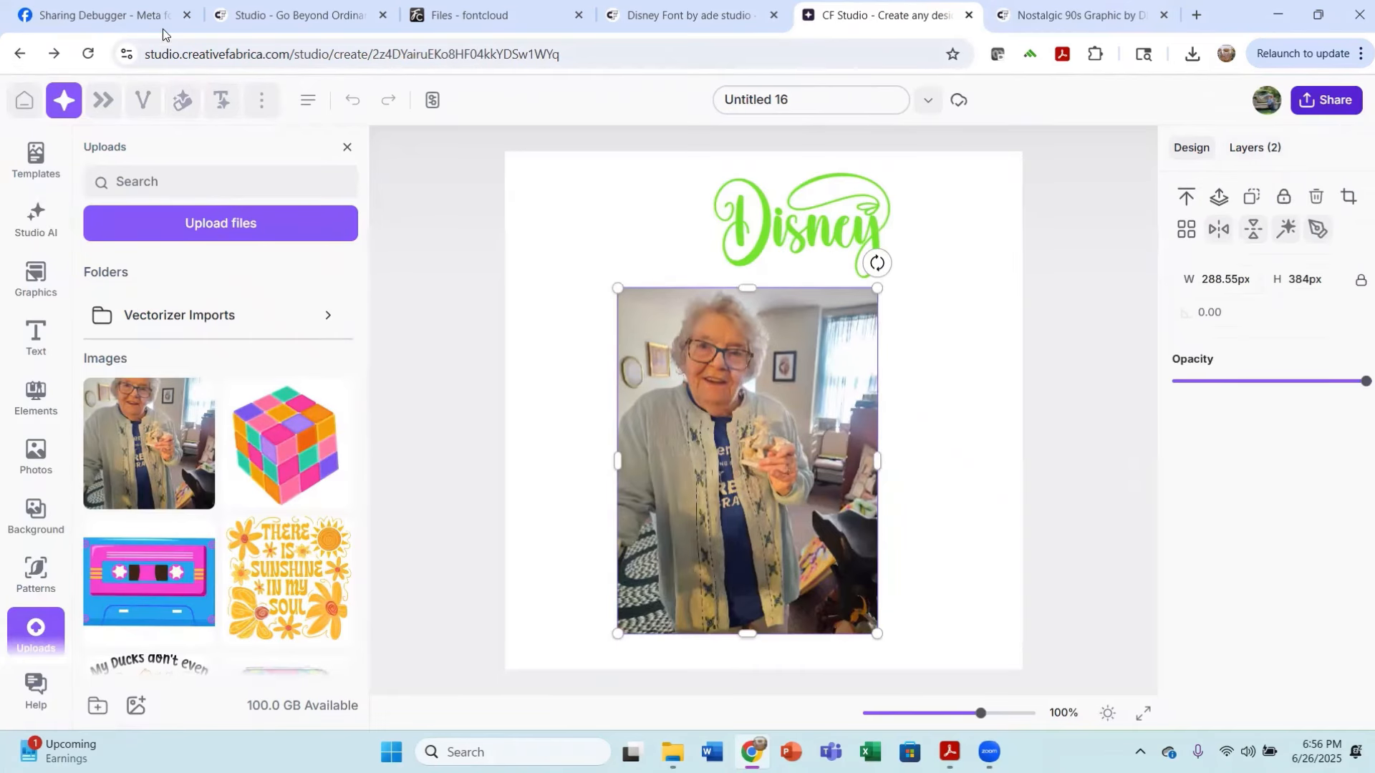
mouse_move(703, 463)
mouse_down()
mouse_move(545, 430)
mouse_move(658, 467)
mouse_move(696, 456)
mouse_up()
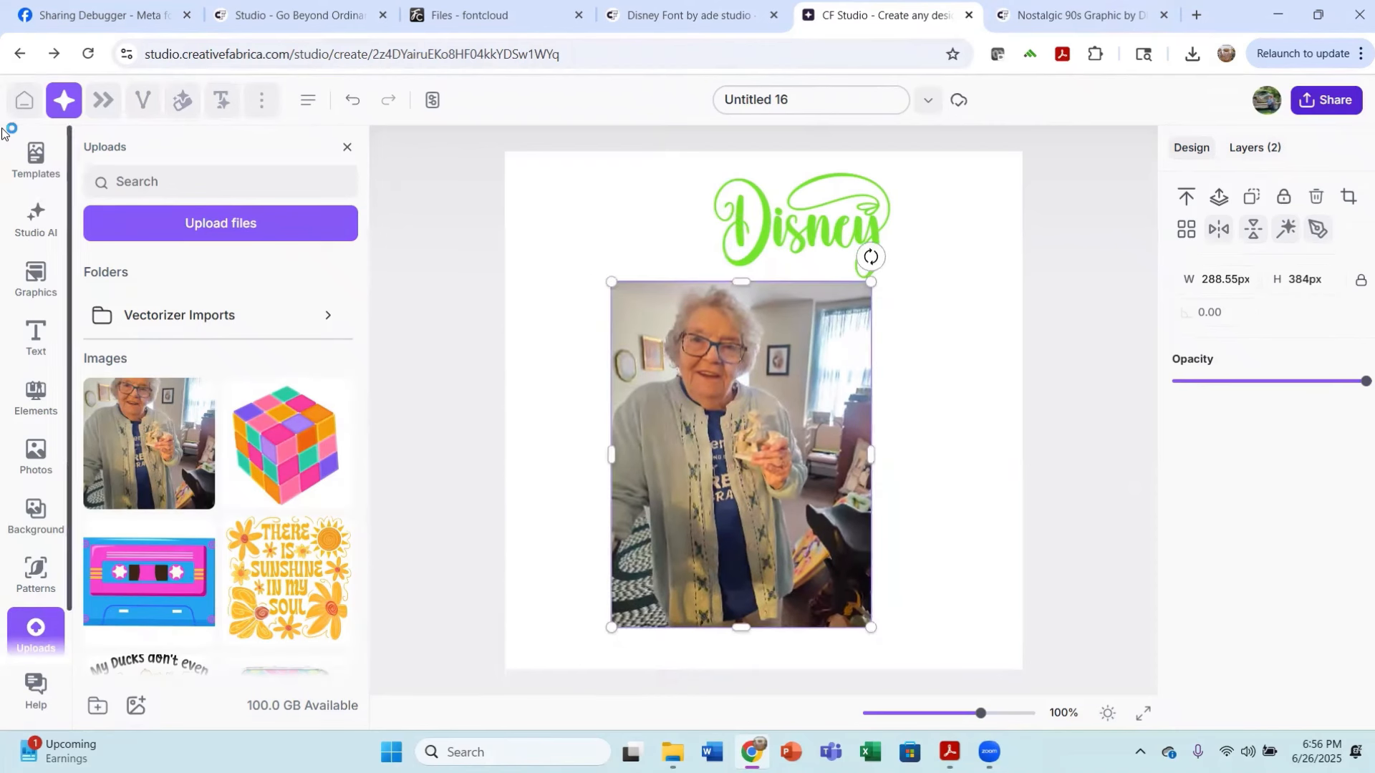
Step: Revisit the Background Remover page, return to the design and delete the woman's photo from the canvas
click(183, 102)
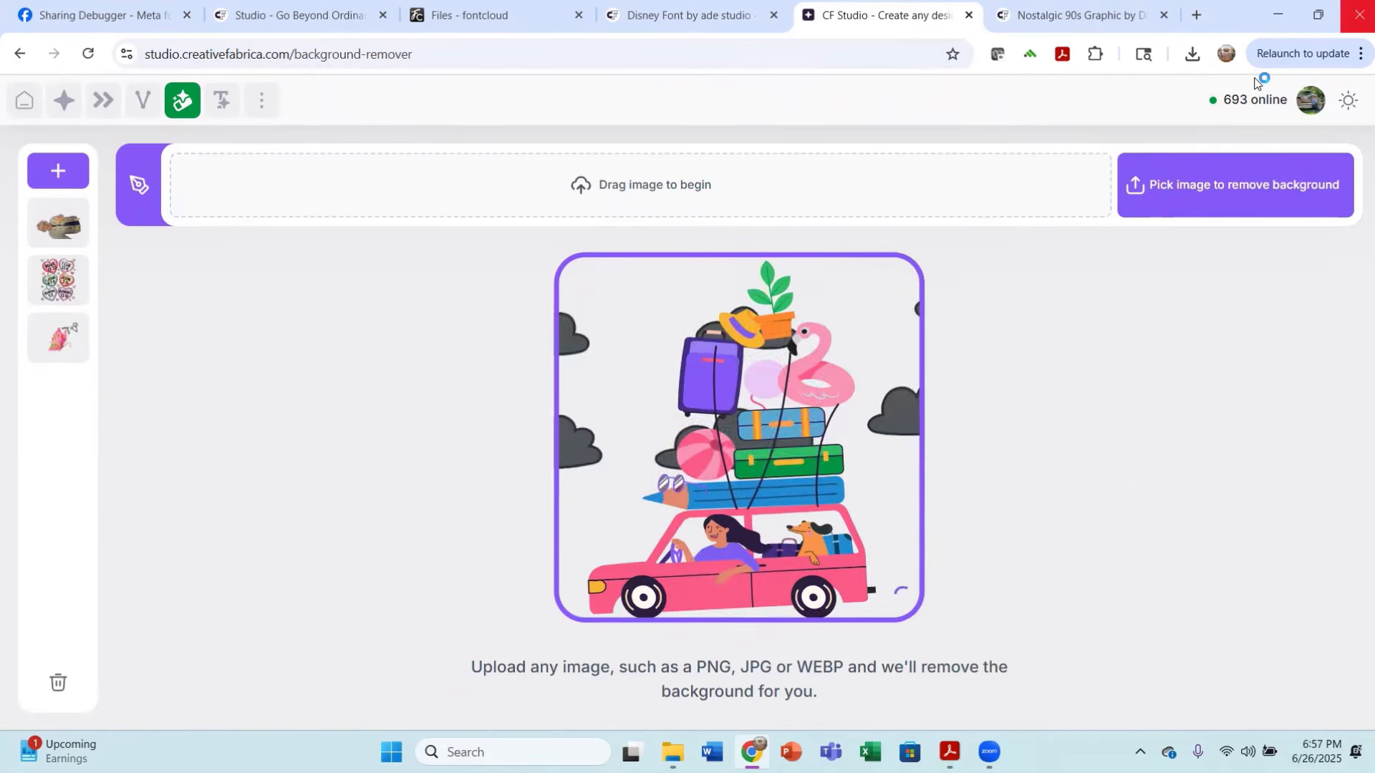
click(20, 54)
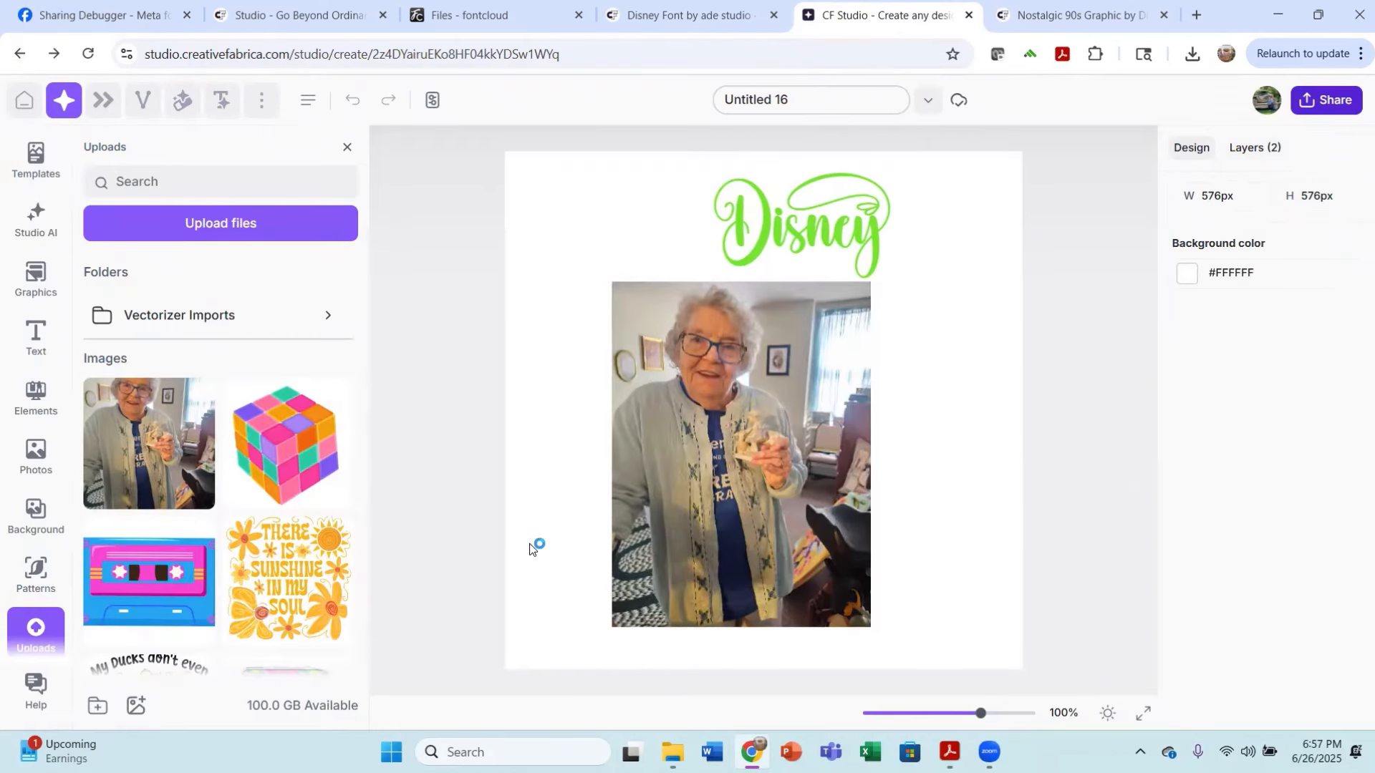
click(768, 589)
key(Delete)
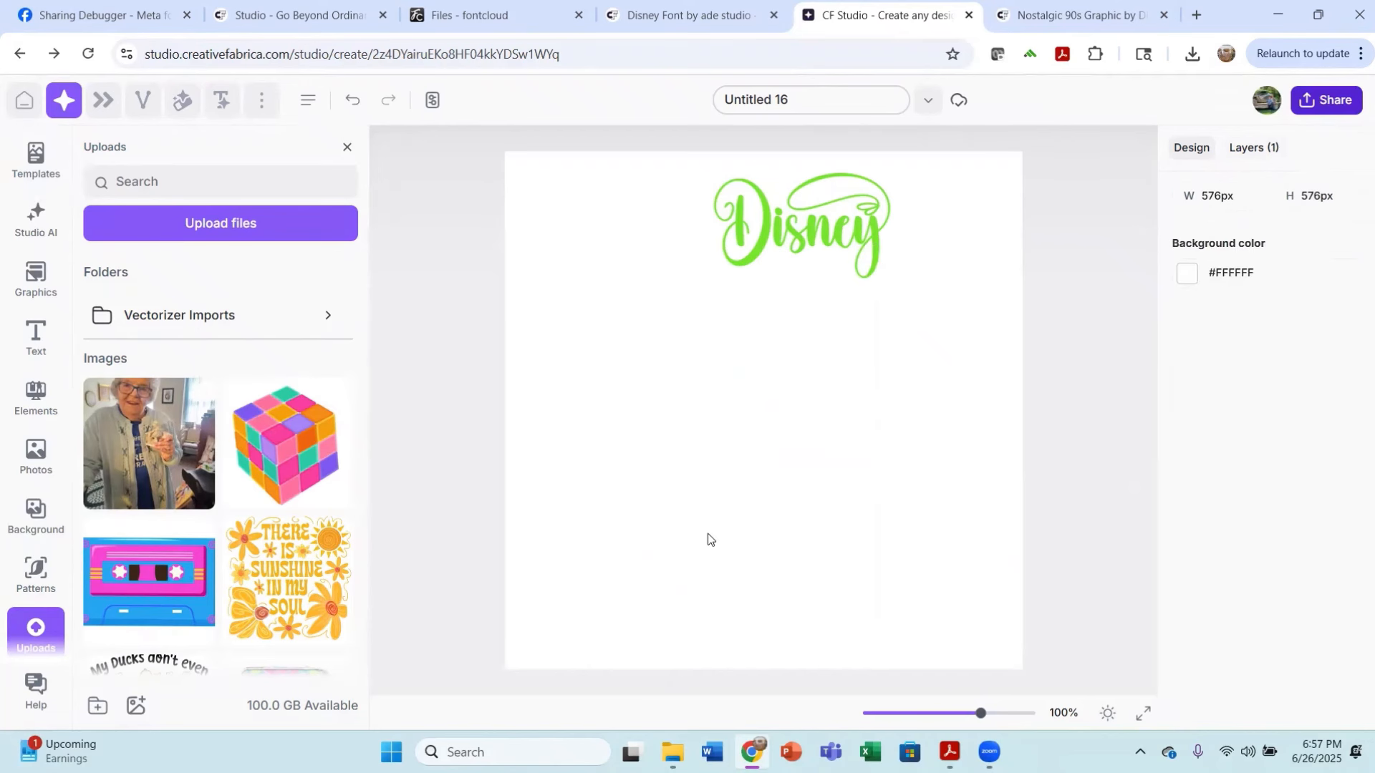
Step: Add the floral letter Z from the uploaded images below the Disney text and shrink it to about 288 × 314 px
scroll(207, 473, down, 4)
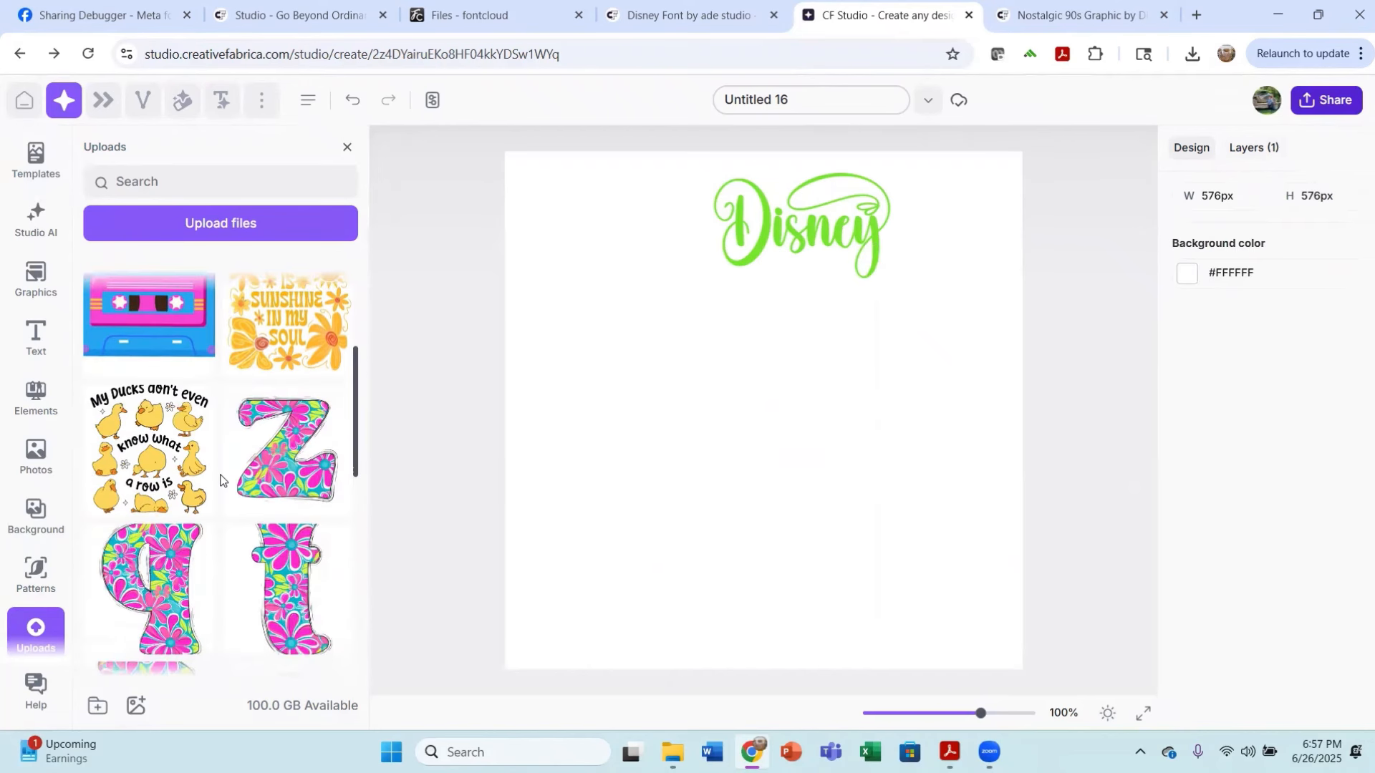
scroll(222, 489, down, 5)
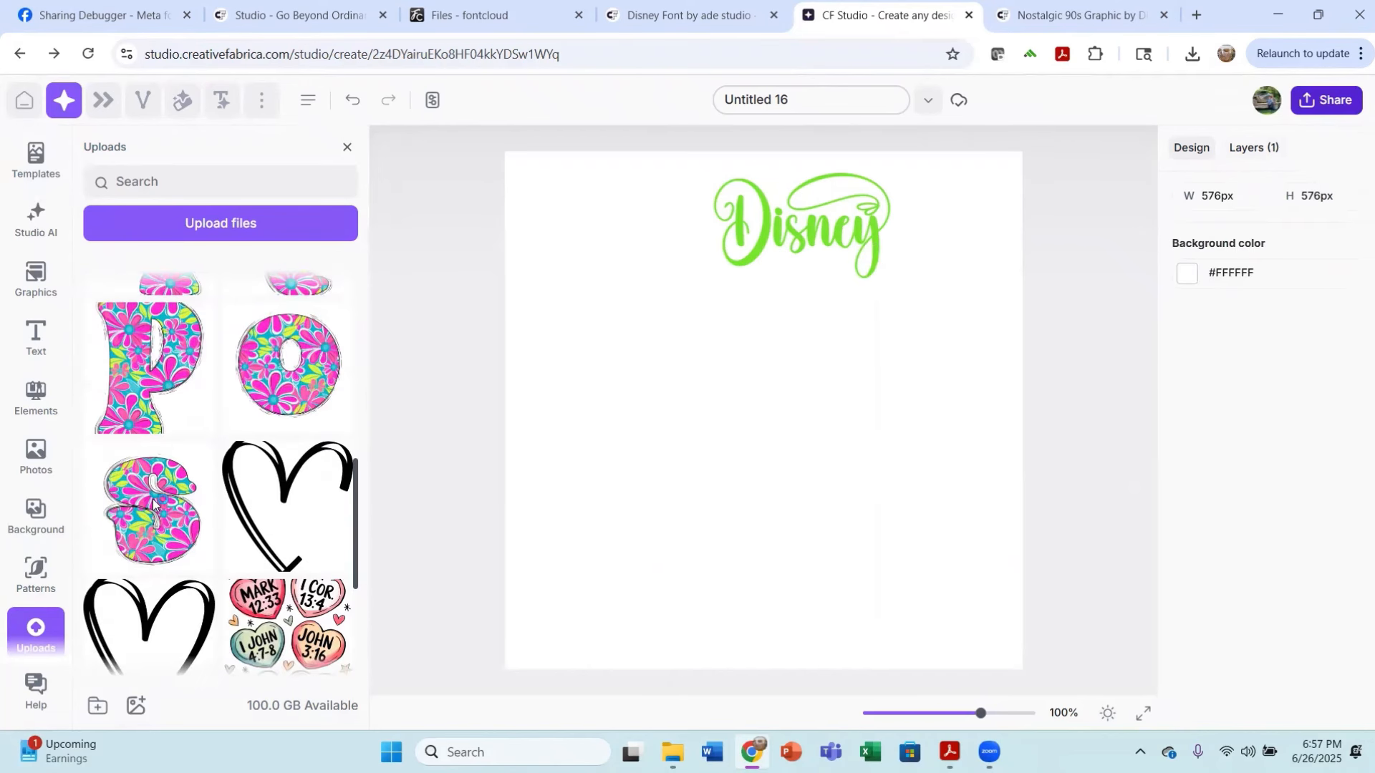
scroll(172, 473, up, 3)
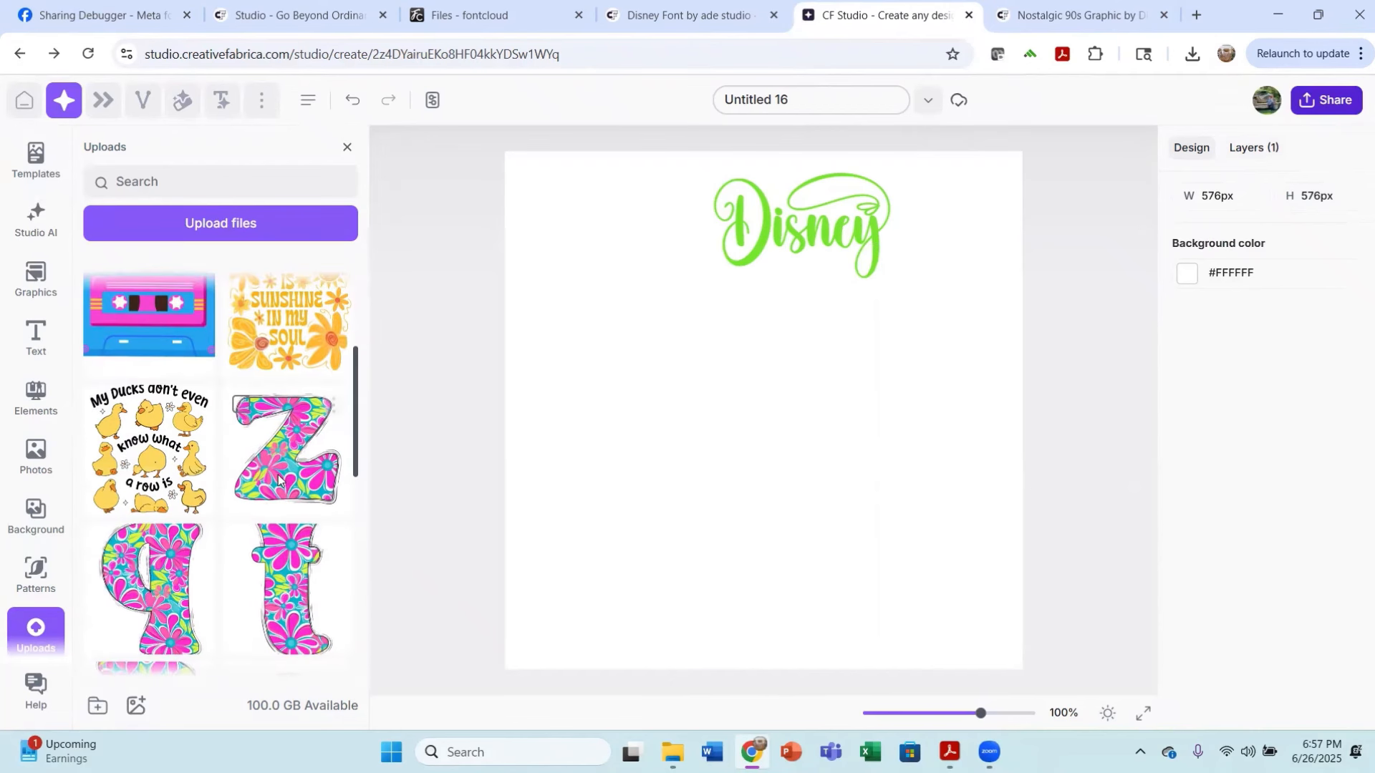
click(282, 479)
drag(803, 509, 818, 553)
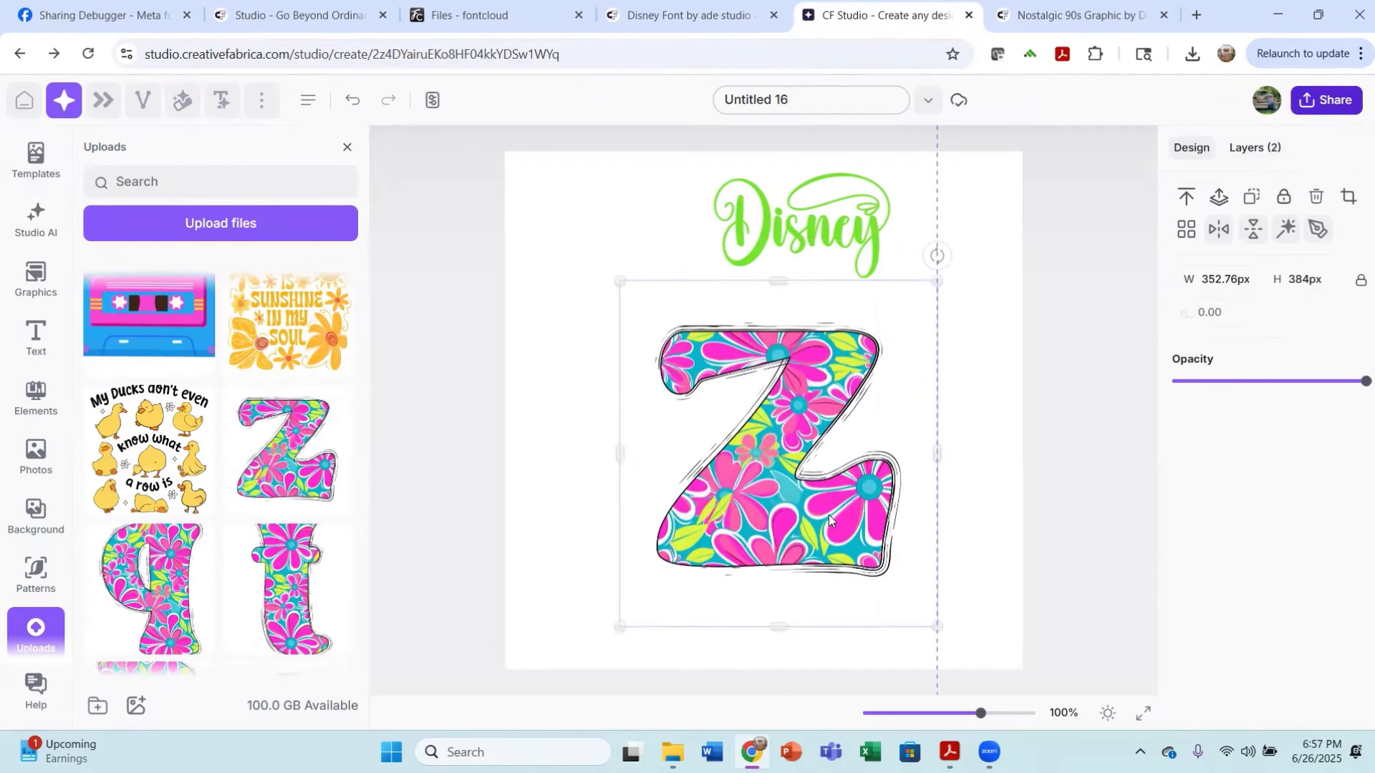
drag(936, 281, 879, 344)
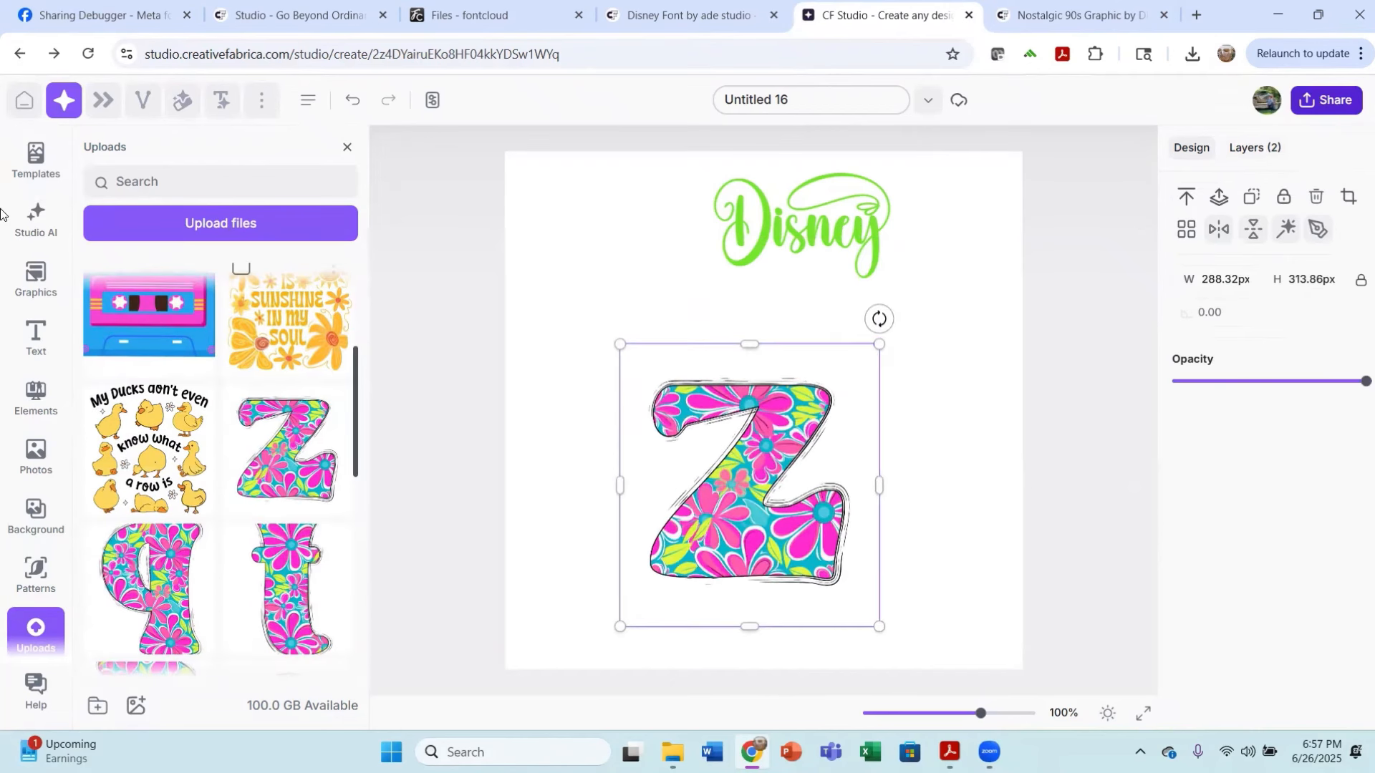
Step: Upload the UPPER L PNG from the Pink Peach Speckled Dots Doodle Letters folder inside the downloaded Bright-Alpha-Doodle-Letters folder
click(215, 225)
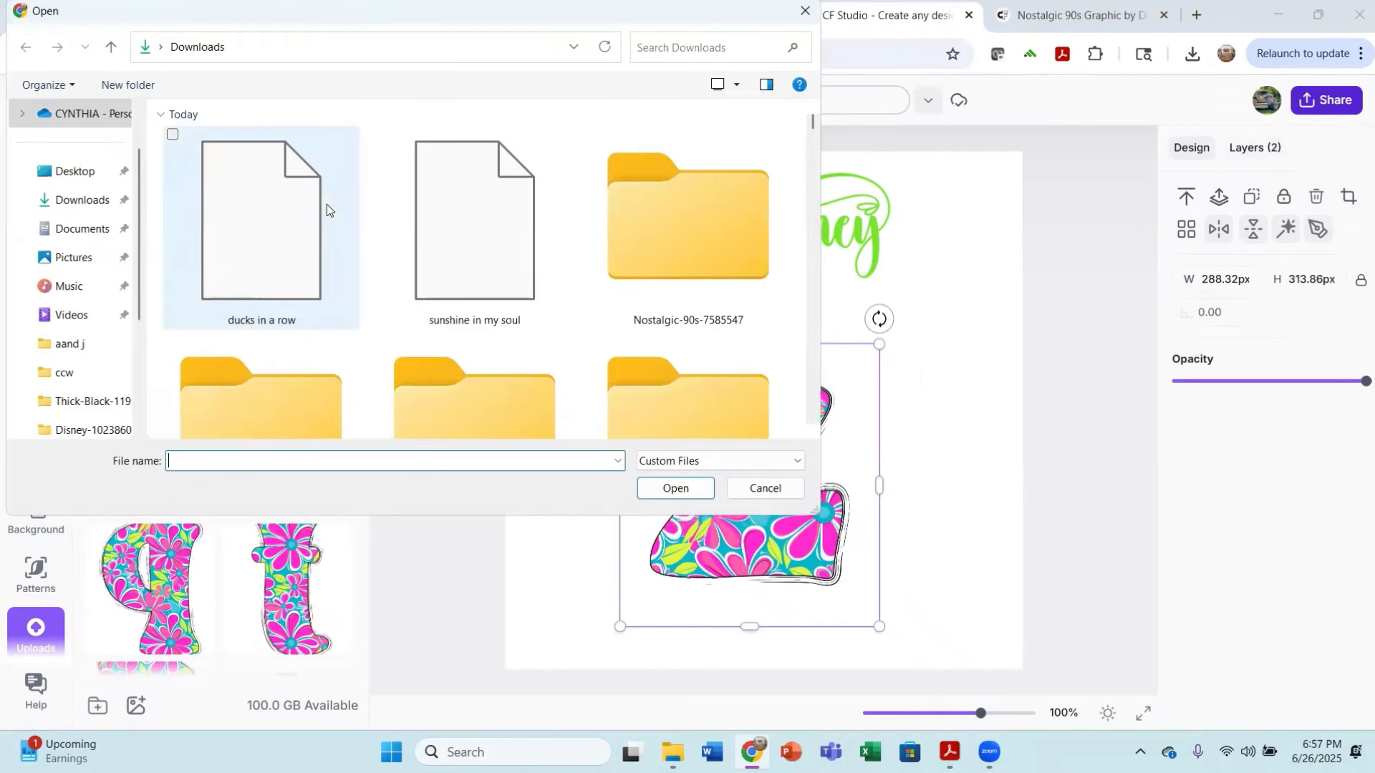
scroll(679, 268, down, 3)
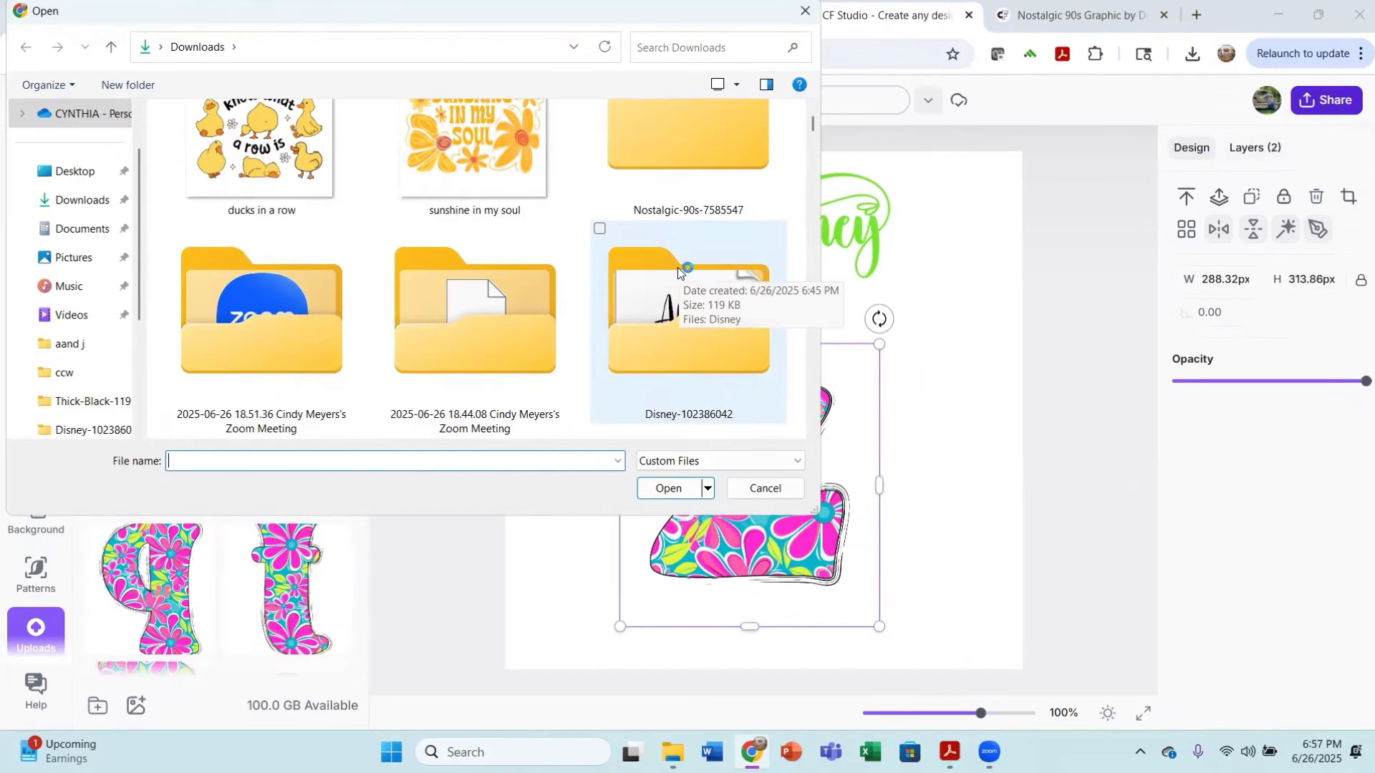
scroll(676, 265, down, 2)
double_click(672, 347)
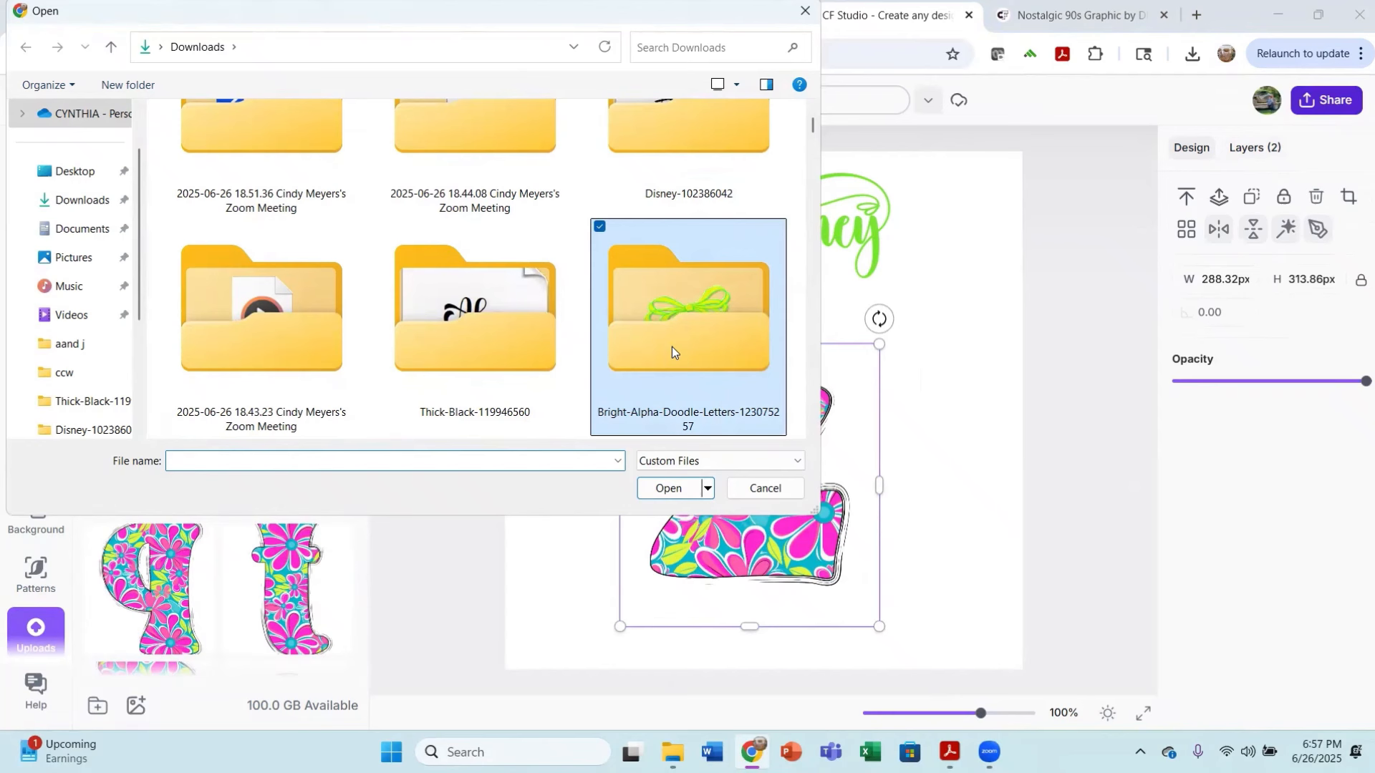
double_click(244, 270)
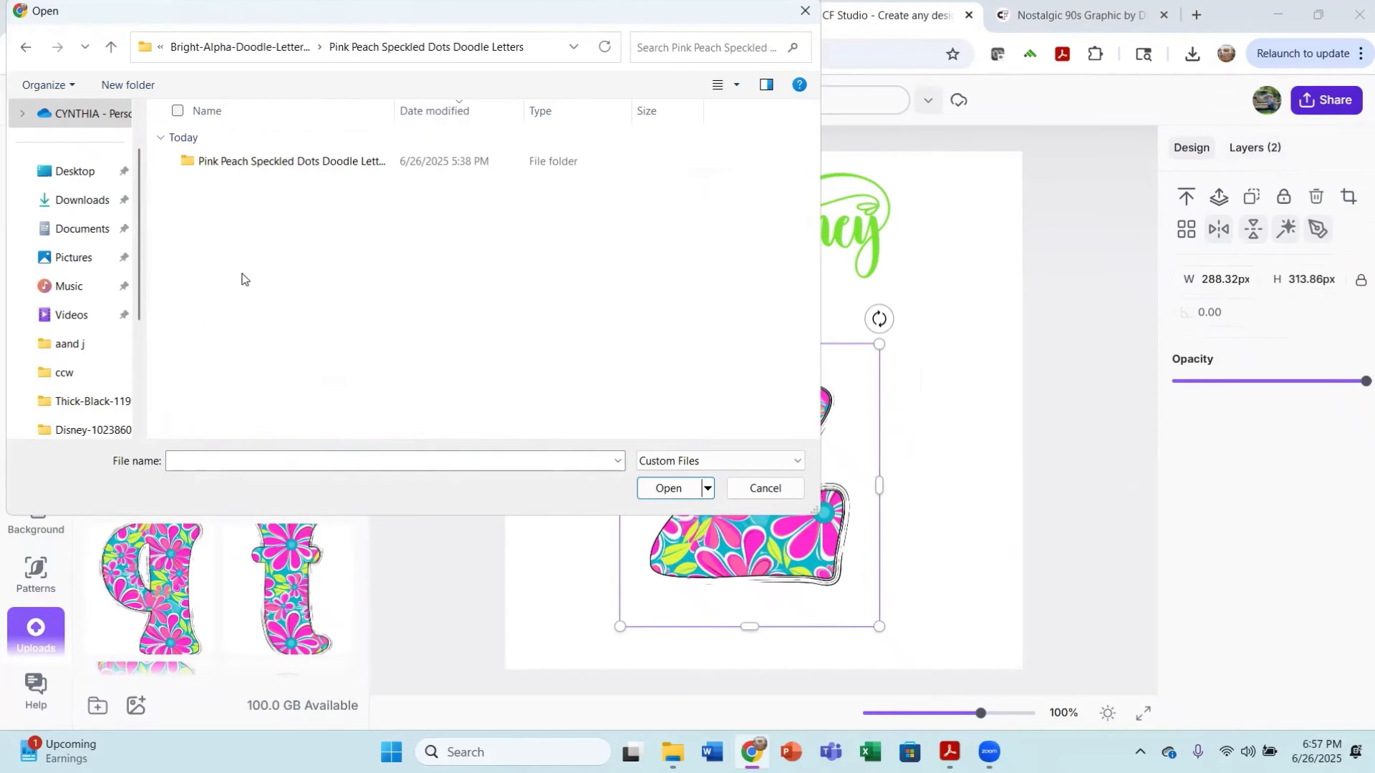
click(311, 163)
double_click(311, 162)
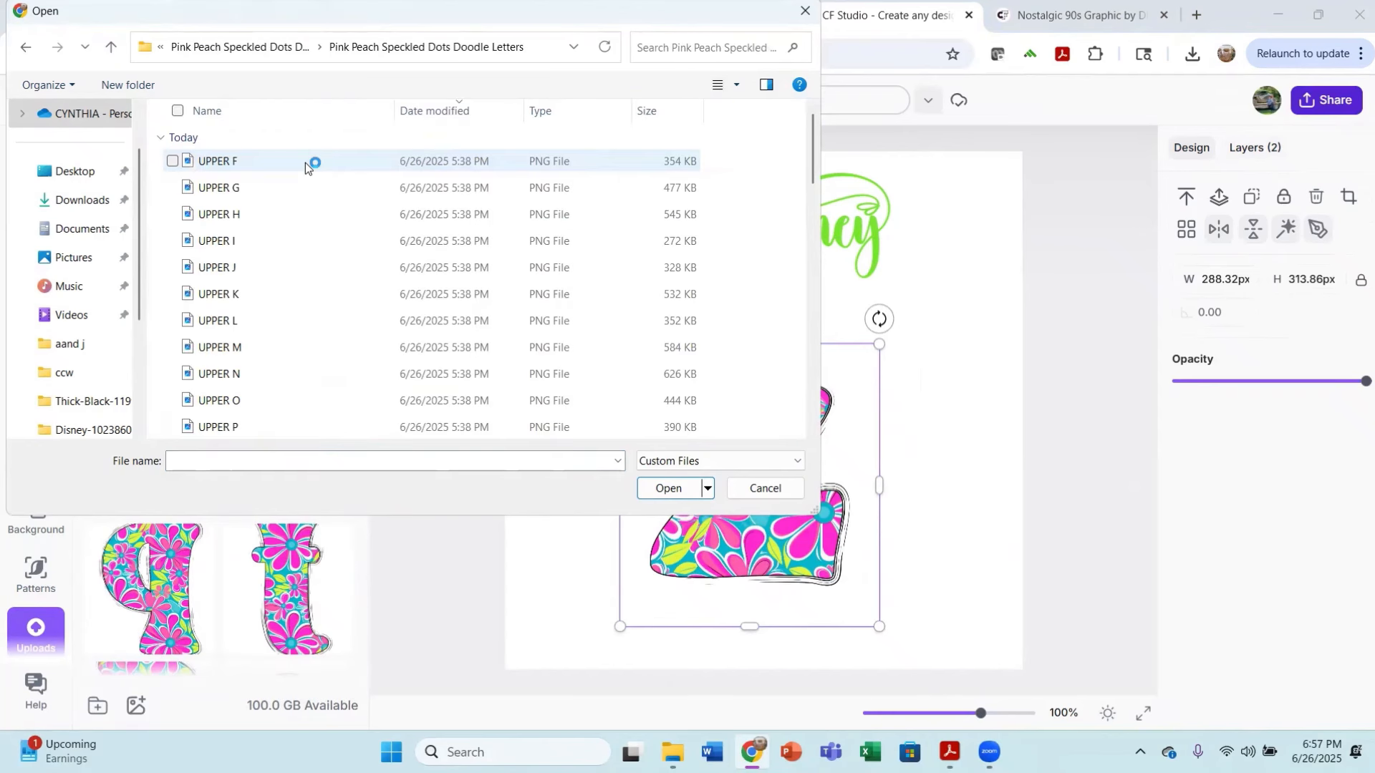
double_click(217, 323)
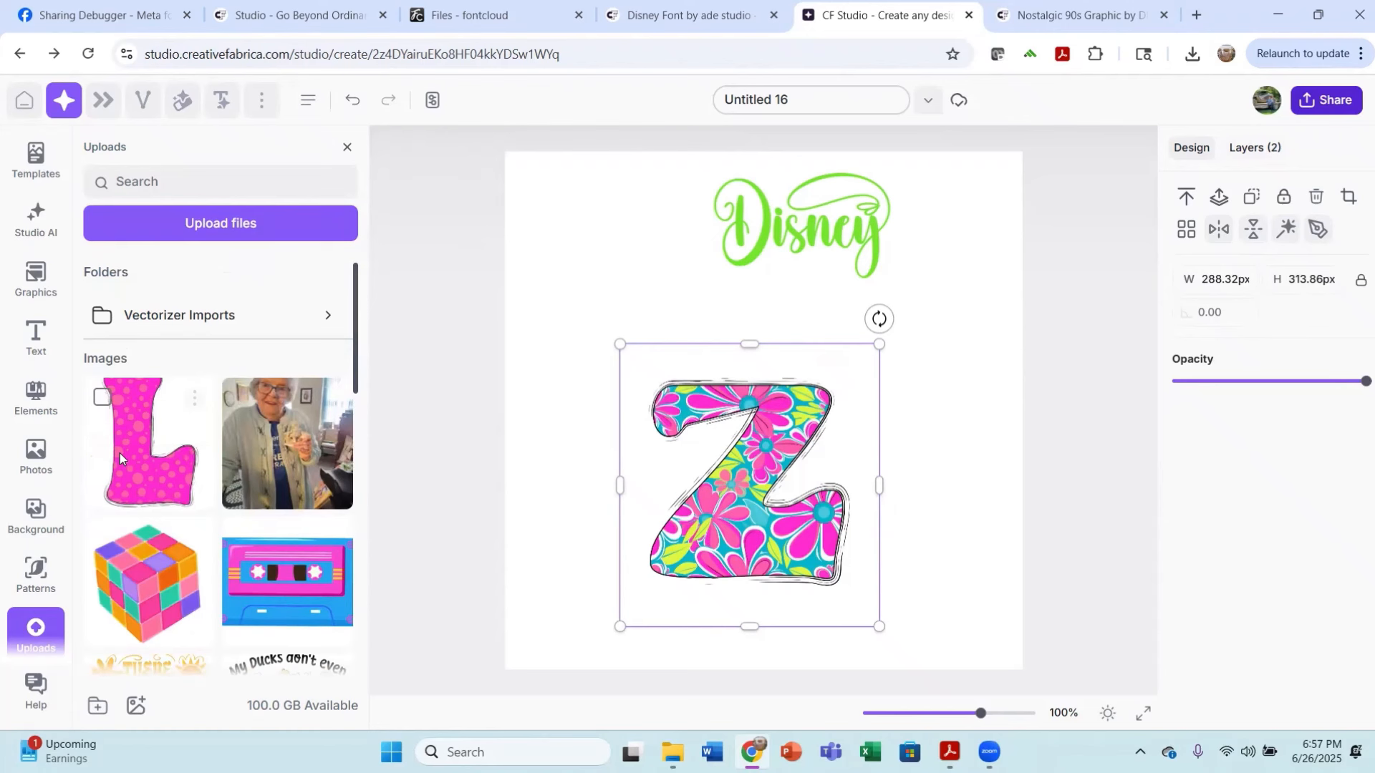
Step: Place the uploaded pink dotted L beside the floral Z, shrinking the L to about 246 × 281 px and moving the Z aside
click(119, 453)
drag(859, 470, 975, 499)
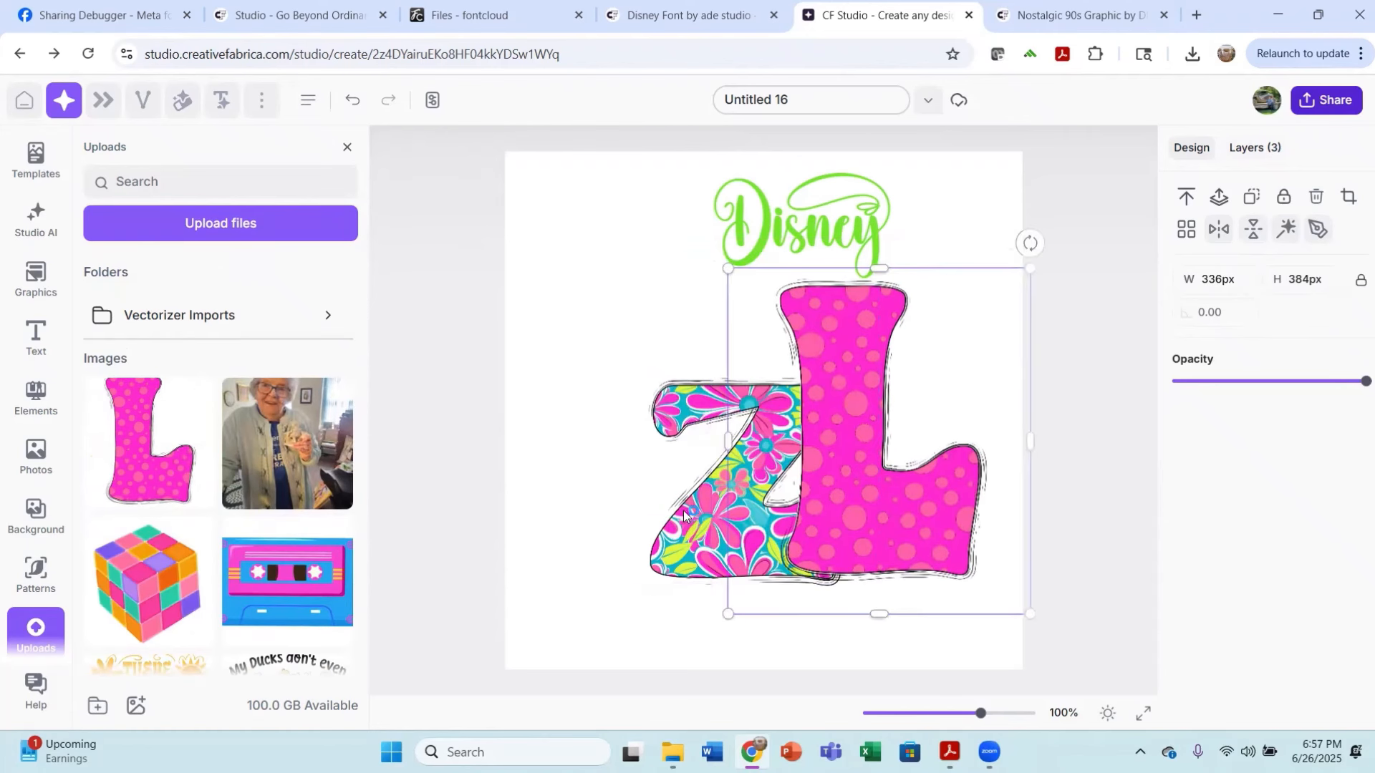
drag(684, 515, 602, 458)
drag(825, 426, 810, 430)
drag(1014, 273, 934, 365)
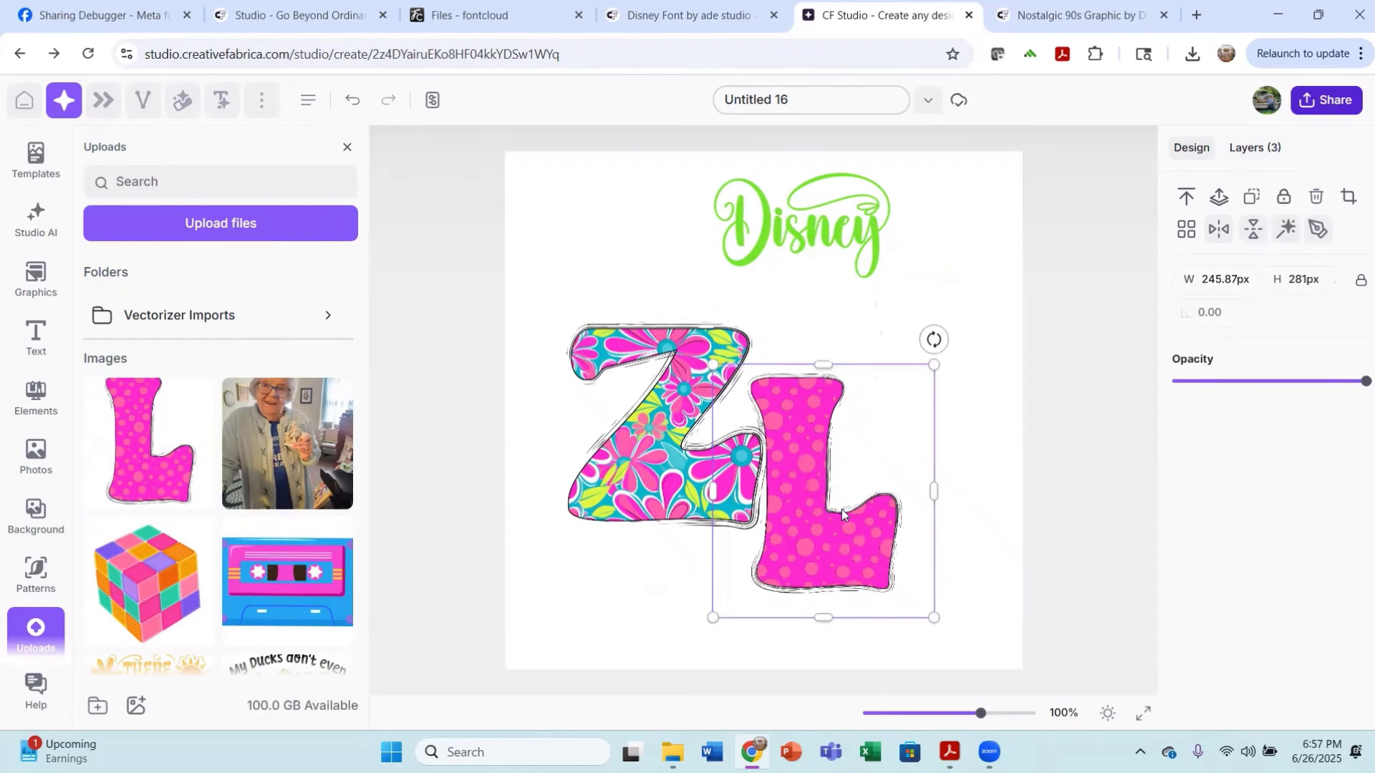
drag(822, 524, 840, 473)
Step: Look through the built-in Elements collections, such as Abstract Shapes, Mermaid Shapes and Outline Flowers
scroll(214, 444, down, 3)
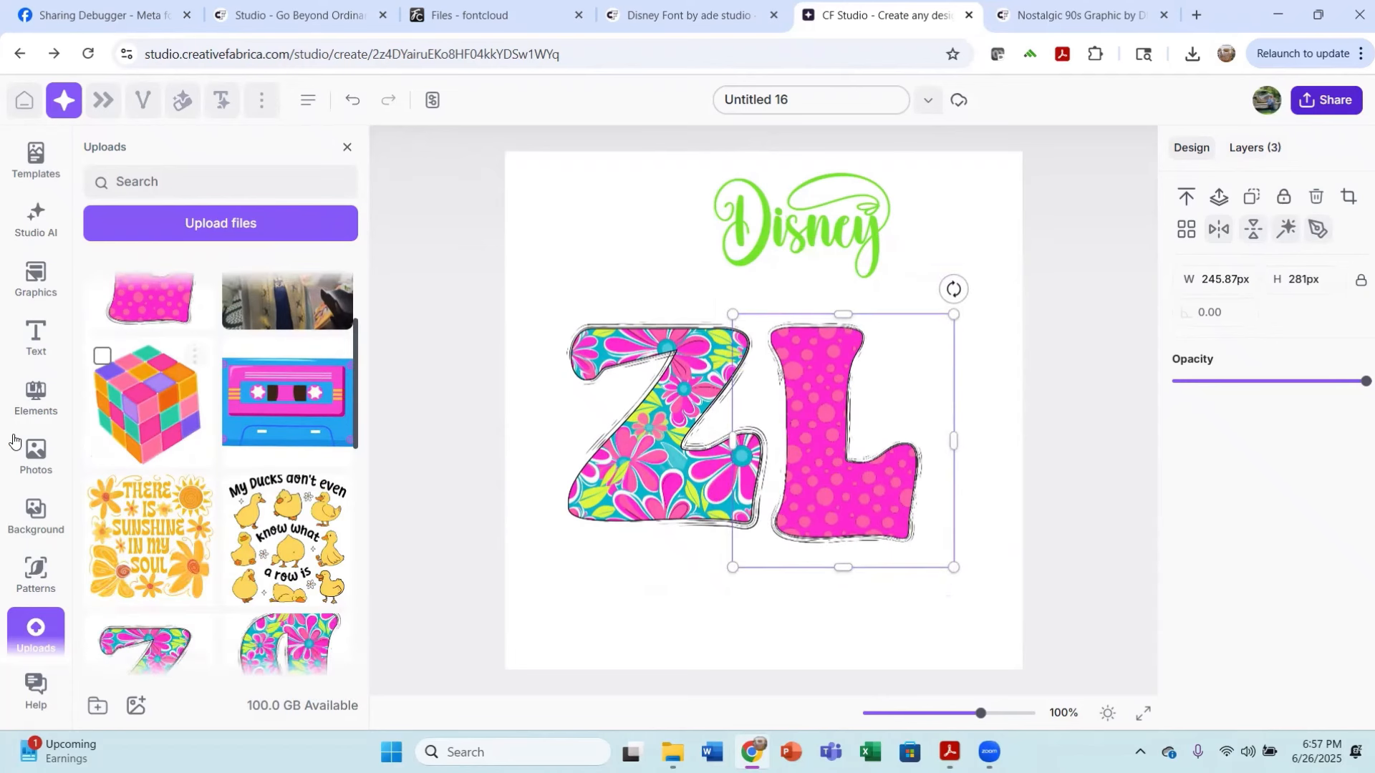
click(34, 406)
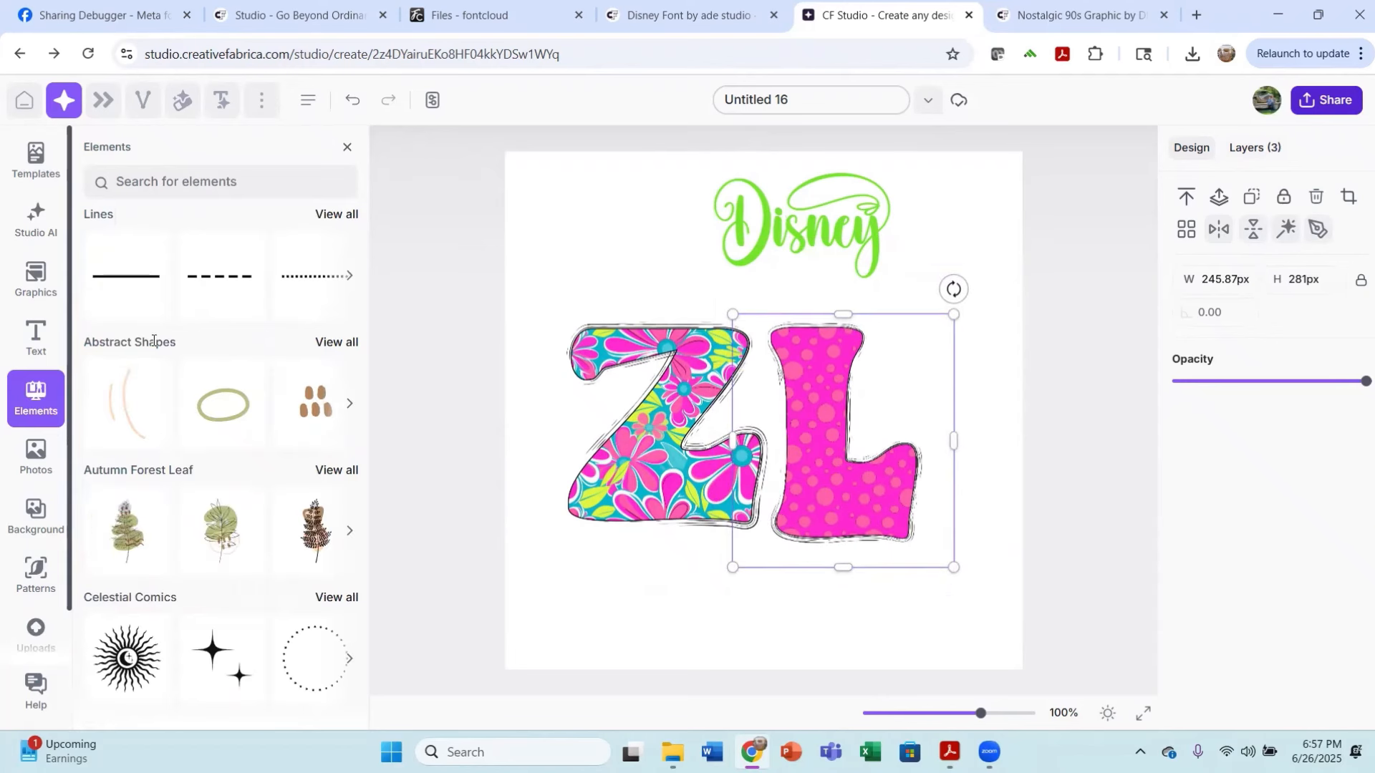
scroll(229, 390, down, 4)
scroll(233, 386, down, 10)
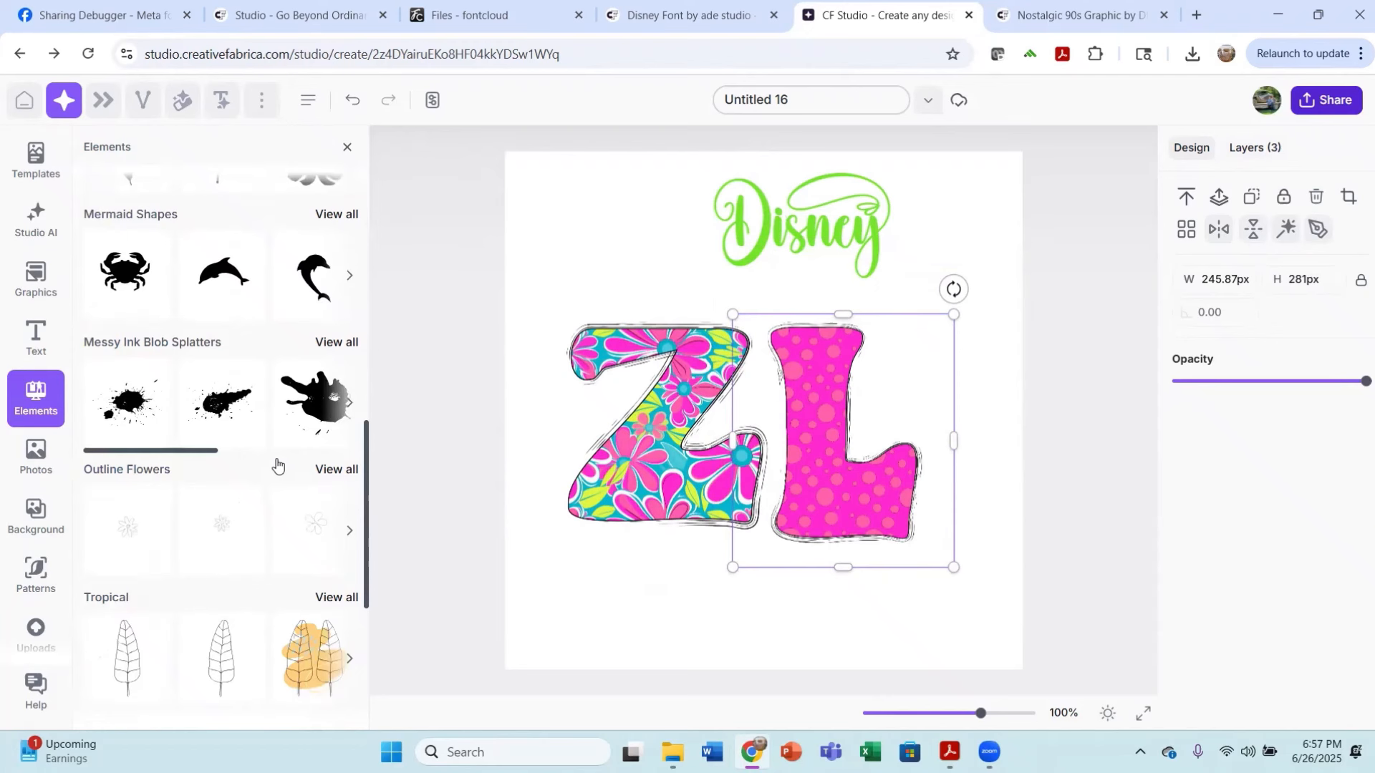
scroll(228, 409, up, 5)
scroll(228, 409, up, 5)
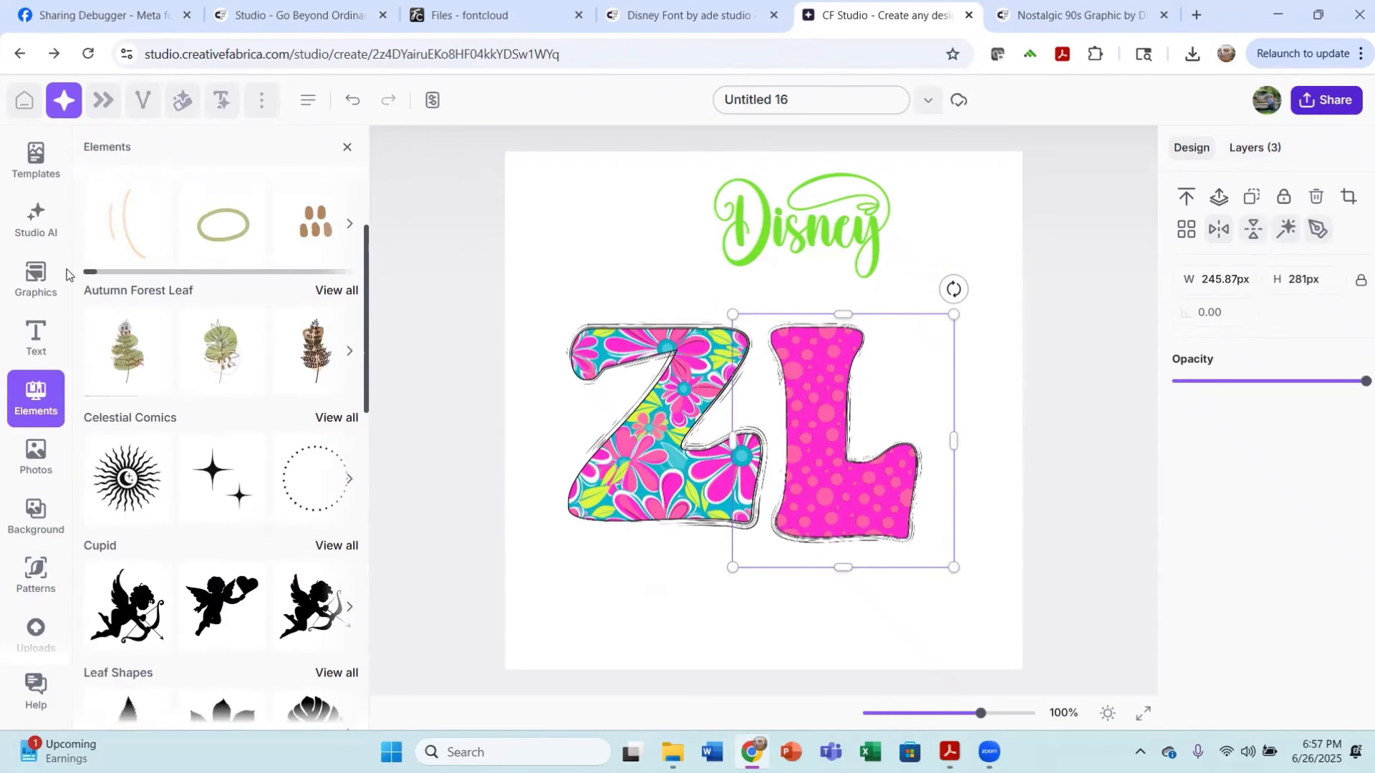
Step: Search the Studio's built-in graphics for "retro" and look through the available images
click(27, 290)
scroll(236, 290, down, 4)
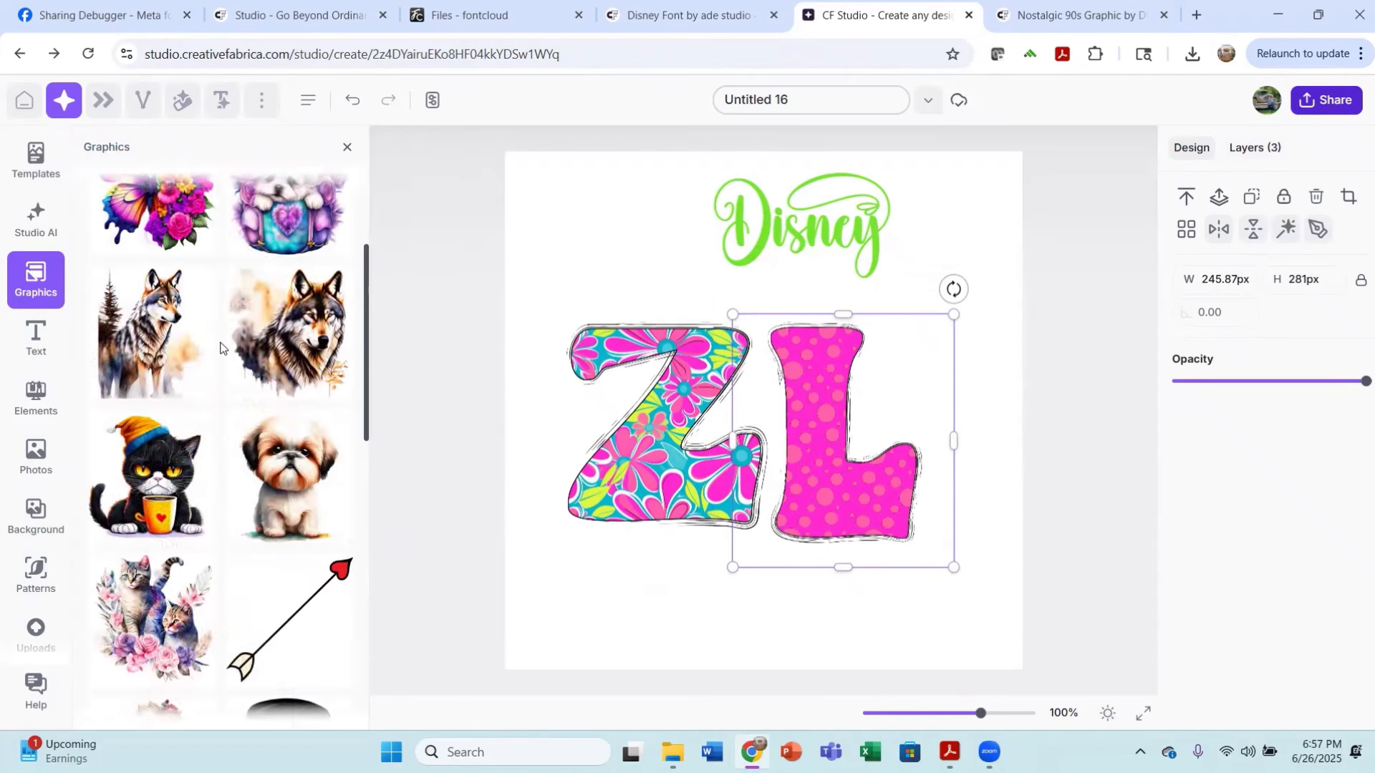
scroll(236, 290, up, 4)
click(144, 188)
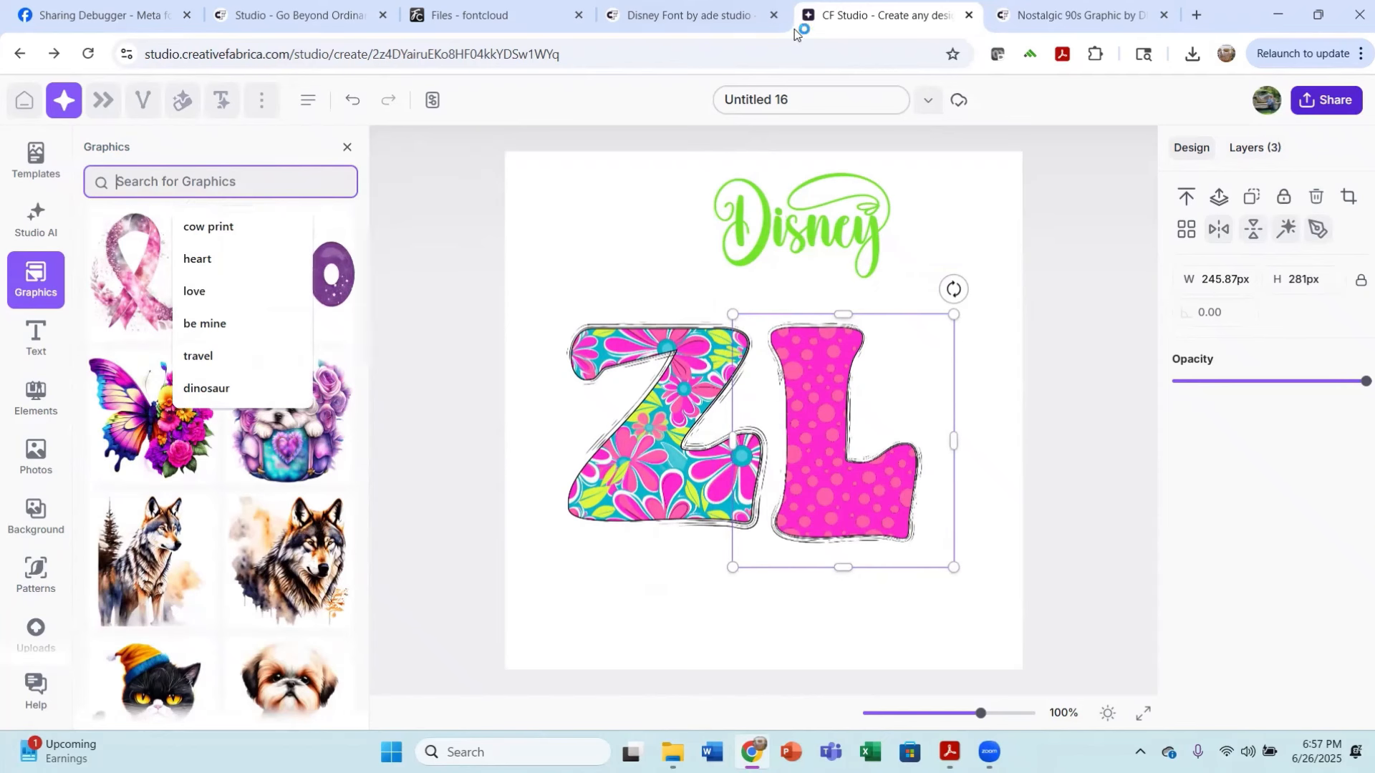
text(ret)
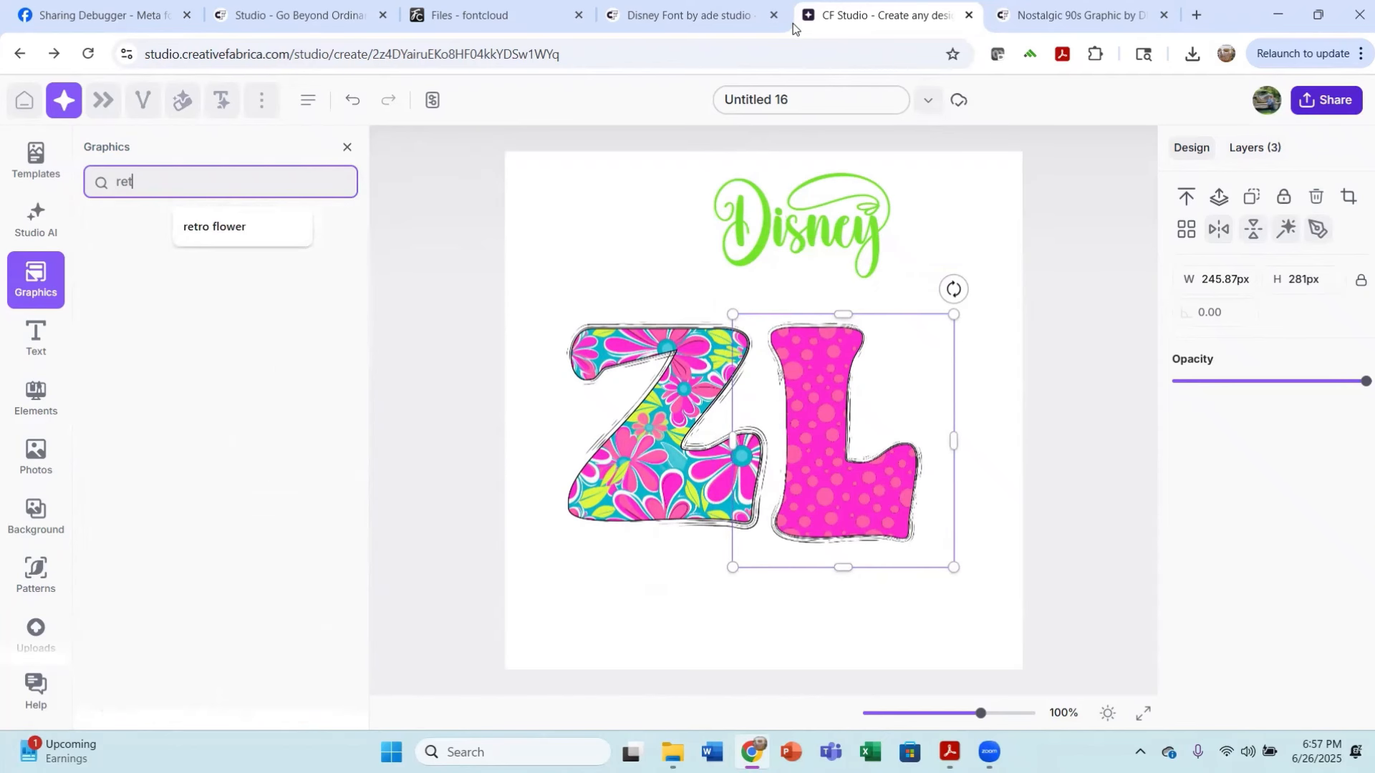
text(ro)
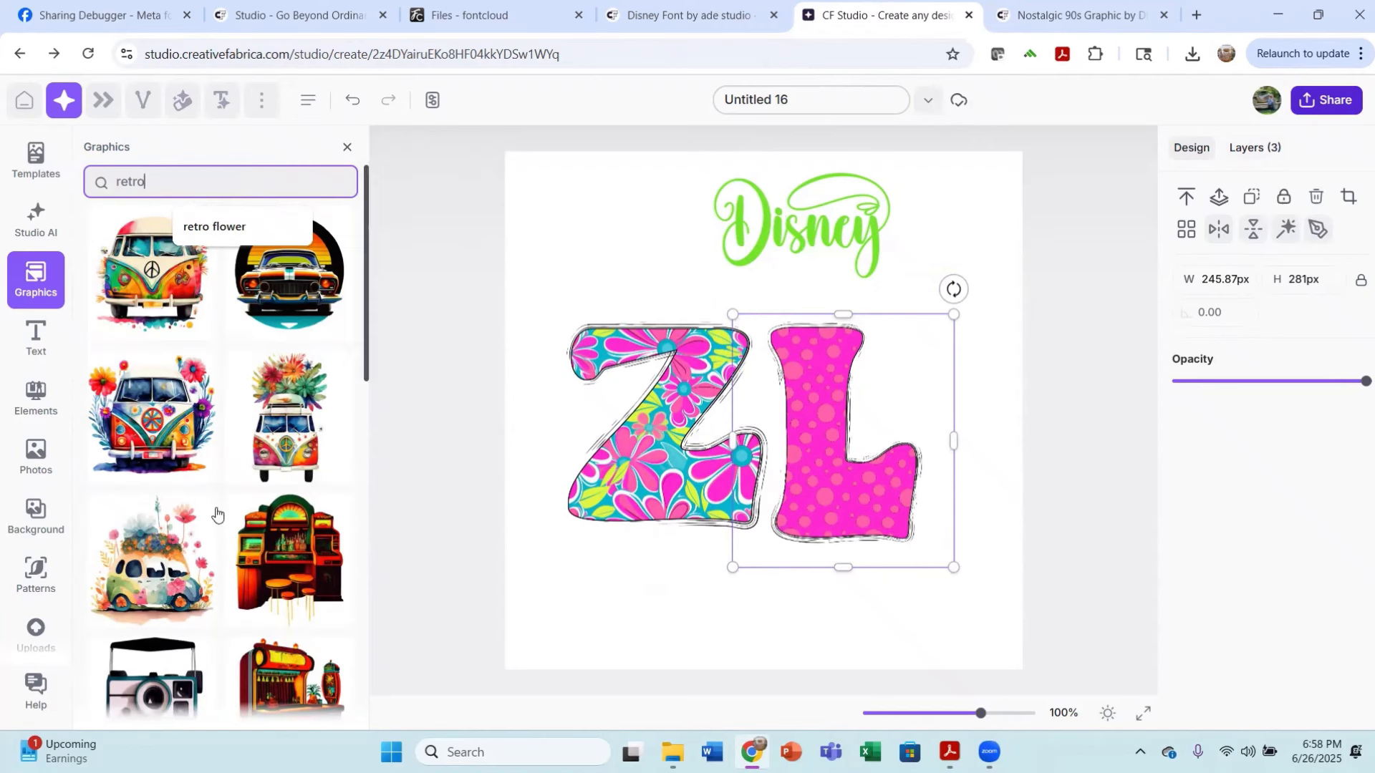
scroll(215, 450, down, 3)
scroll(216, 452, down, 12)
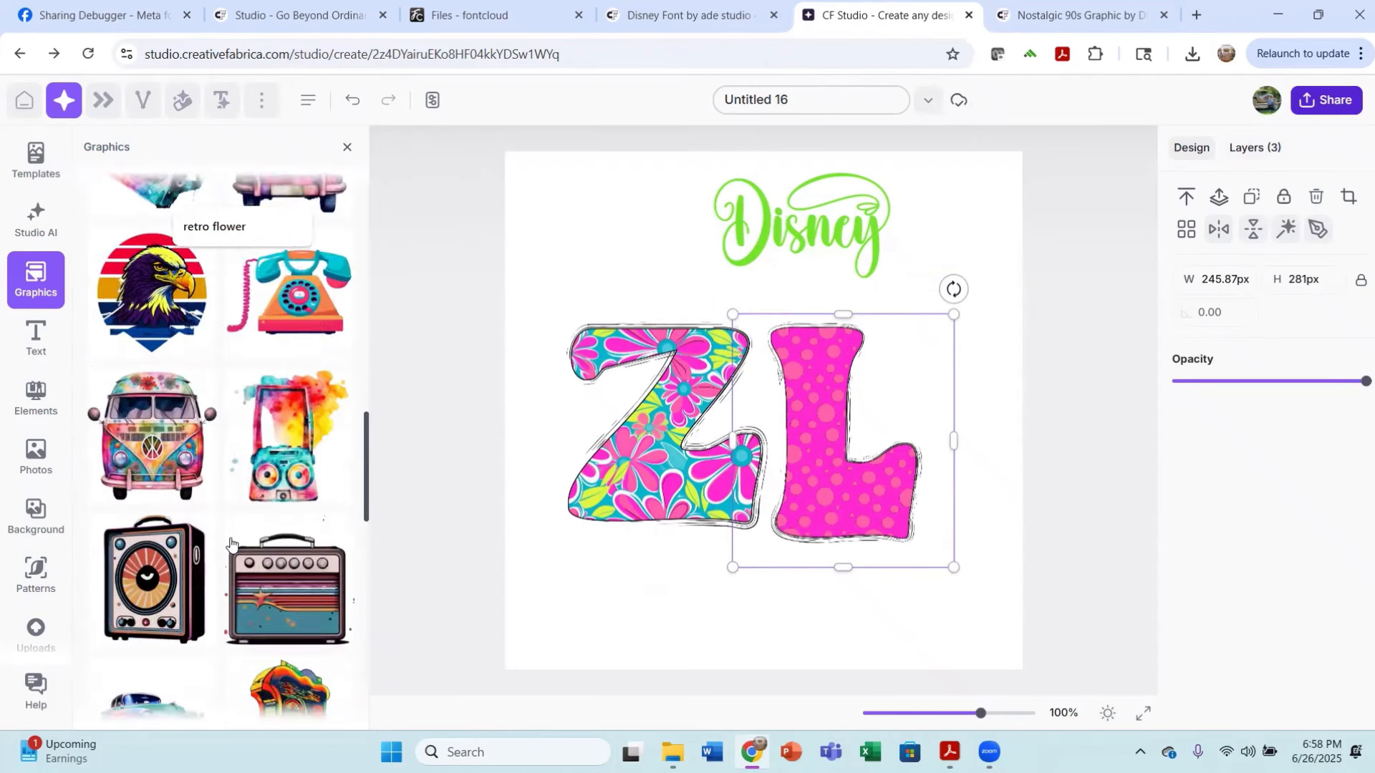
Step: Switch to the Creative Fabrica website, search it for "retro" and browse the fonts and graphics for comparison
click(1081, 16)
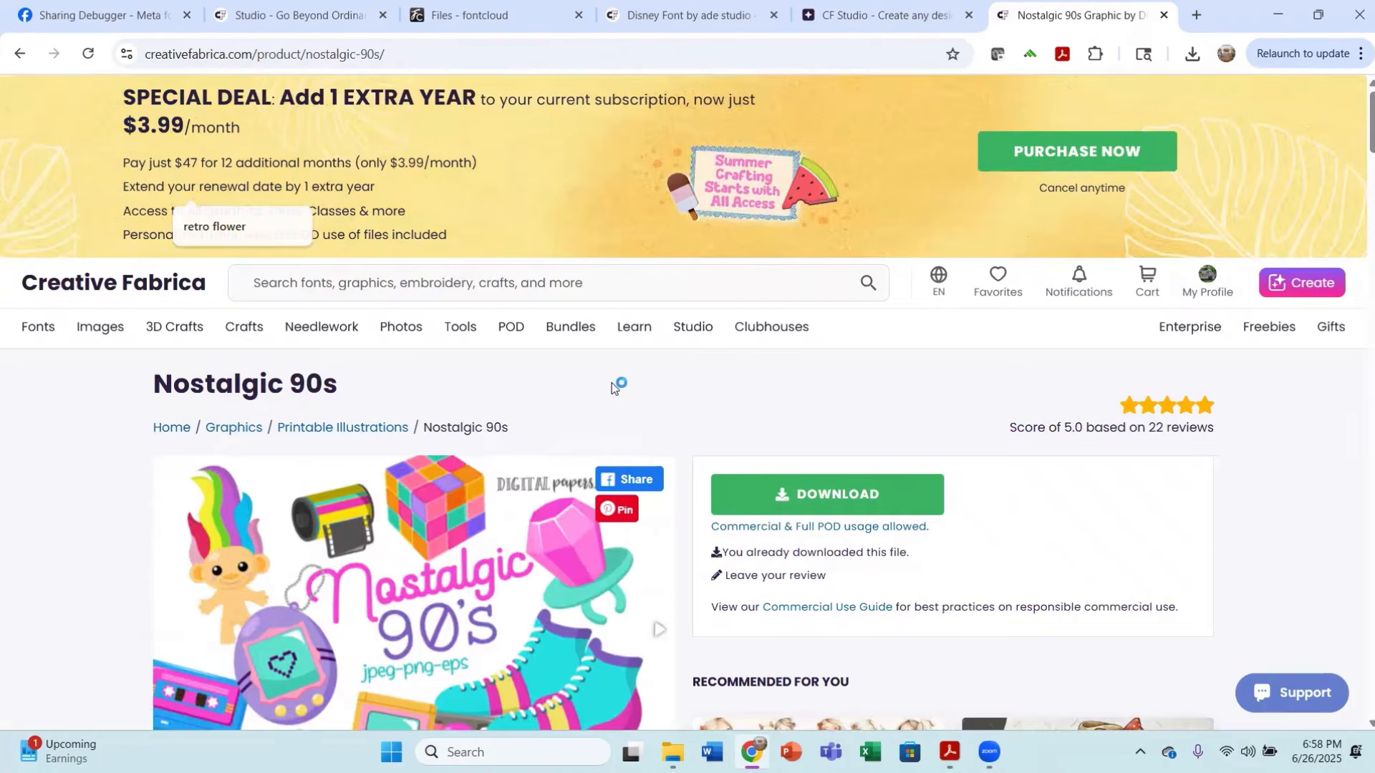
click(588, 284)
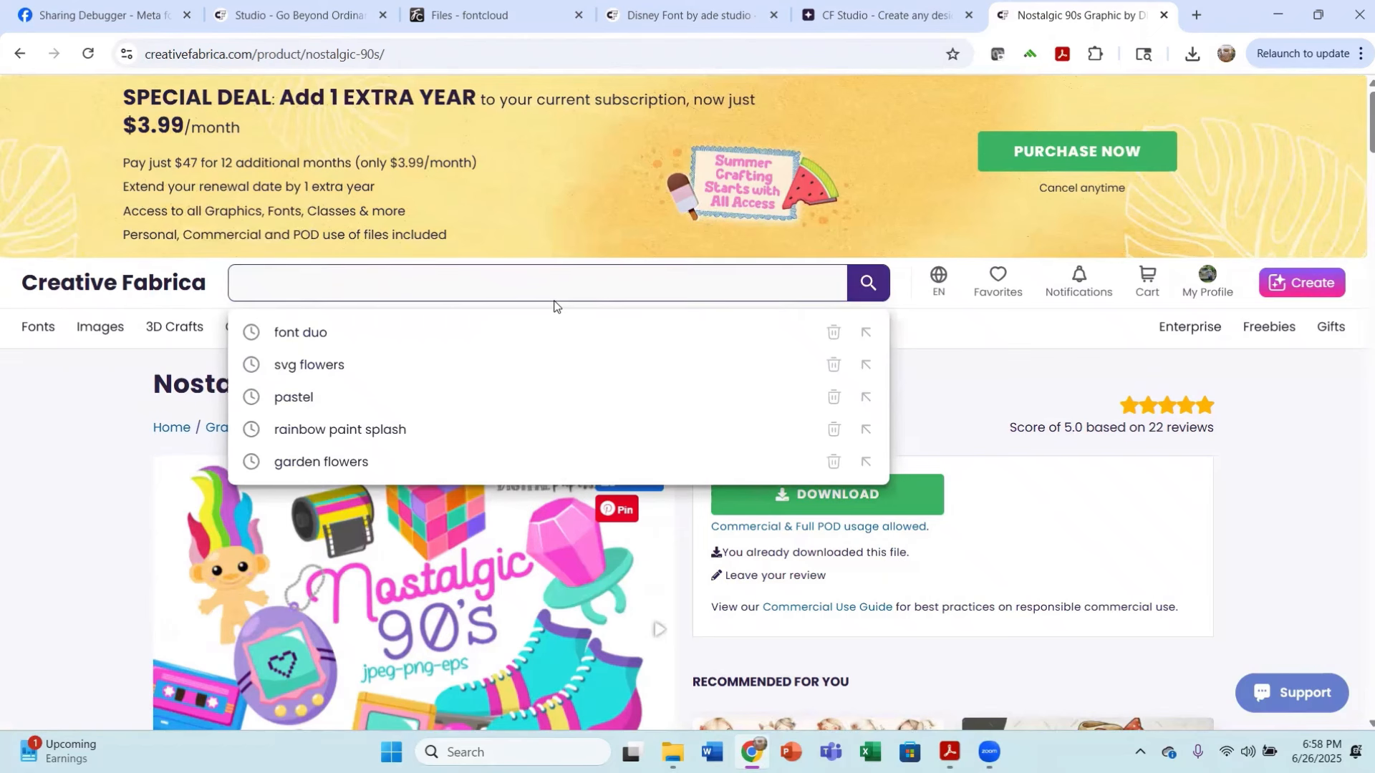
text(retro)
key(Return)
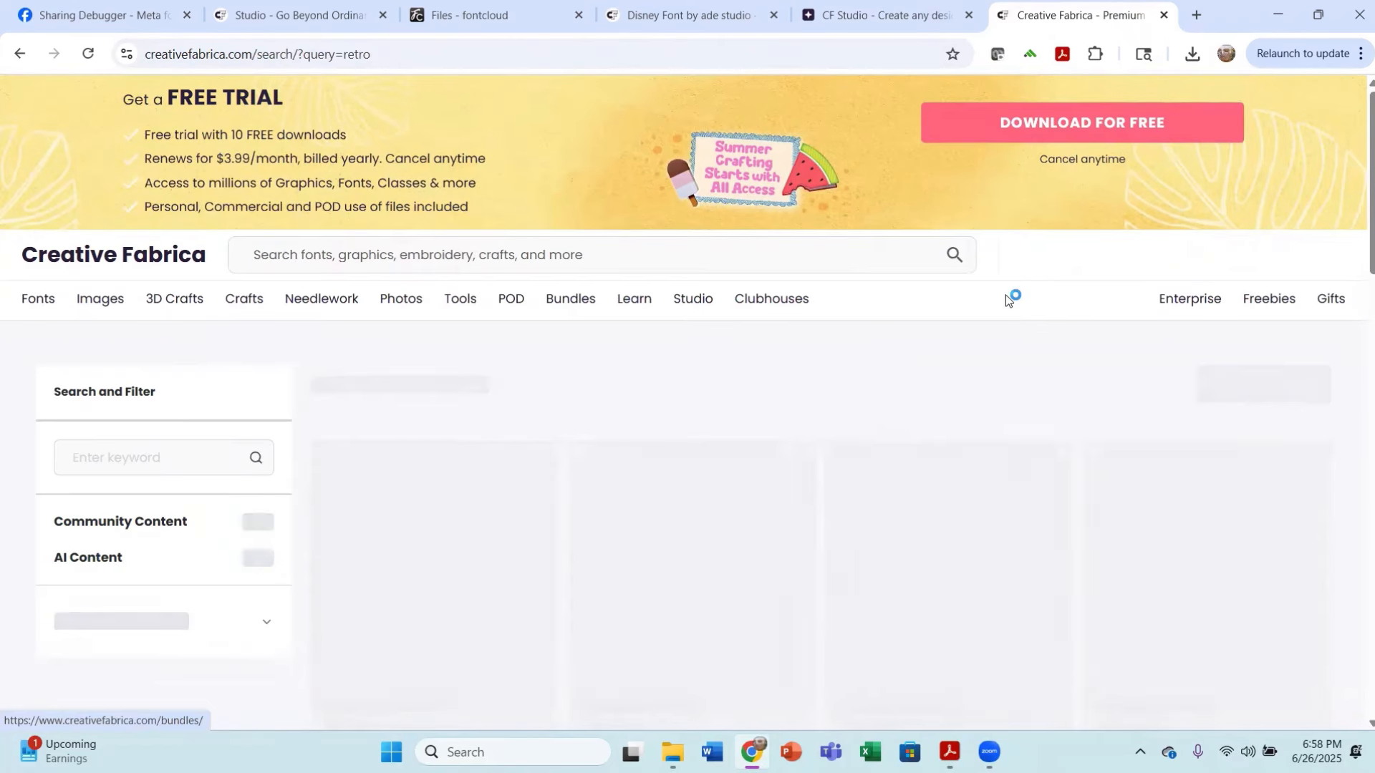
scroll(892, 411, down, 10)
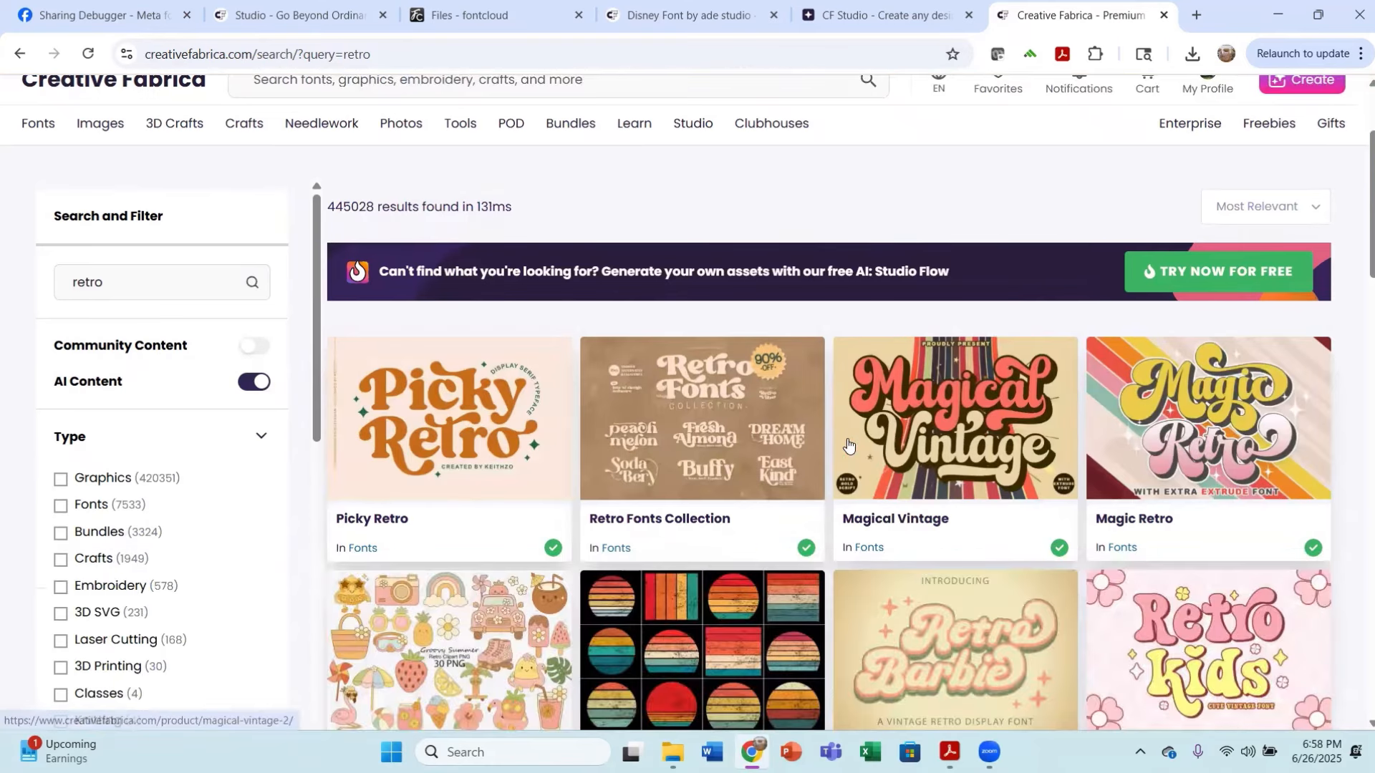
scroll(1001, 383, down, 6)
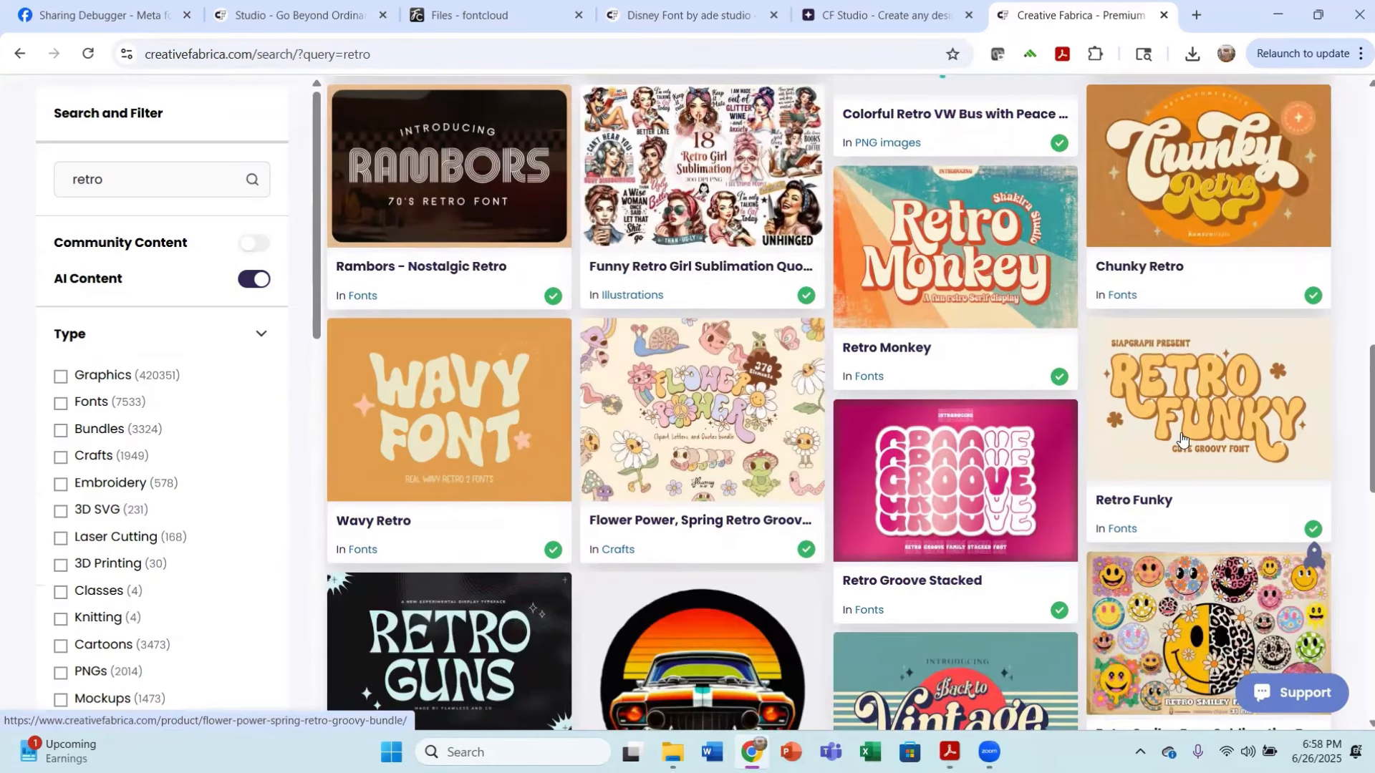
scroll(1182, 437, down, 4)
scroll(930, 136, up, 4)
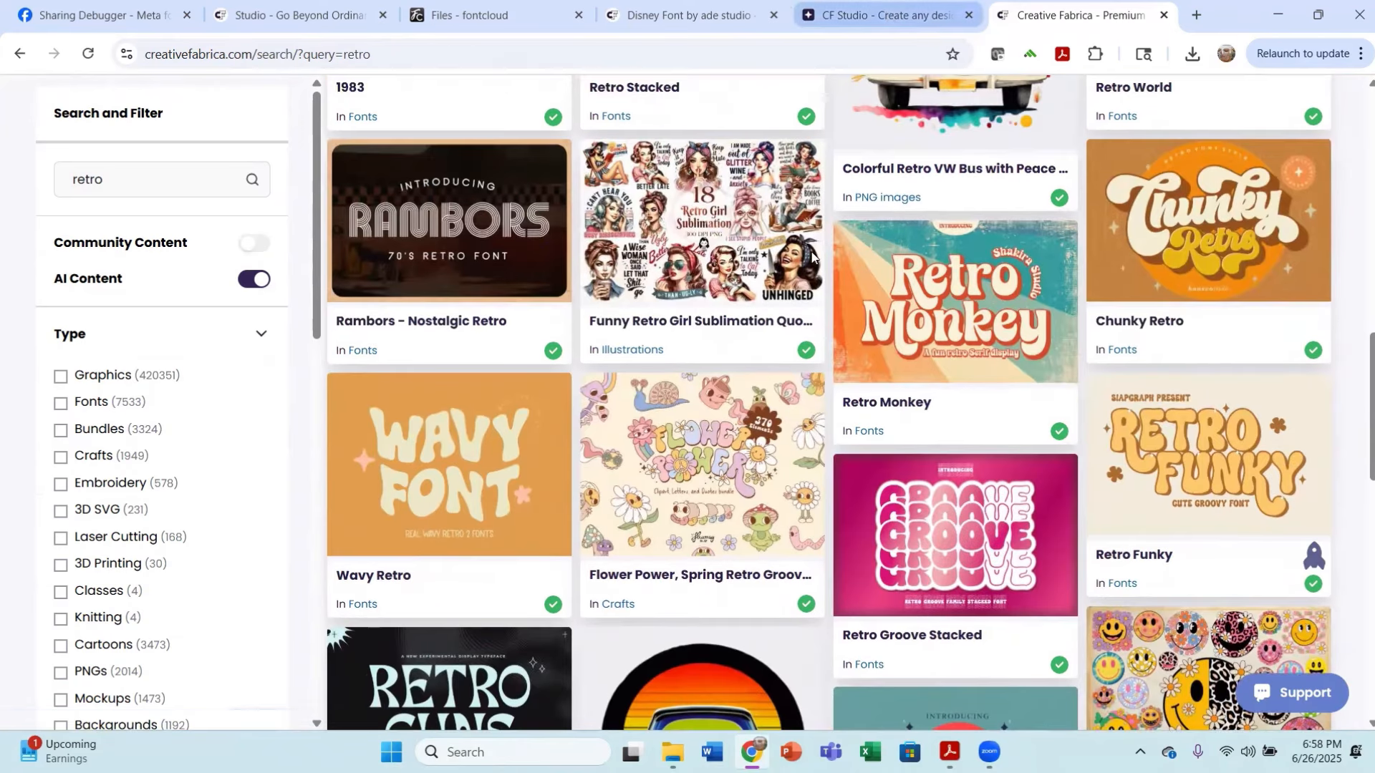
Step: Return to the Untitled 16 design, look over more retro graphics and delete the dotted L and floral Z from the canvas
click(893, 14)
scroll(358, 509, down, 3)
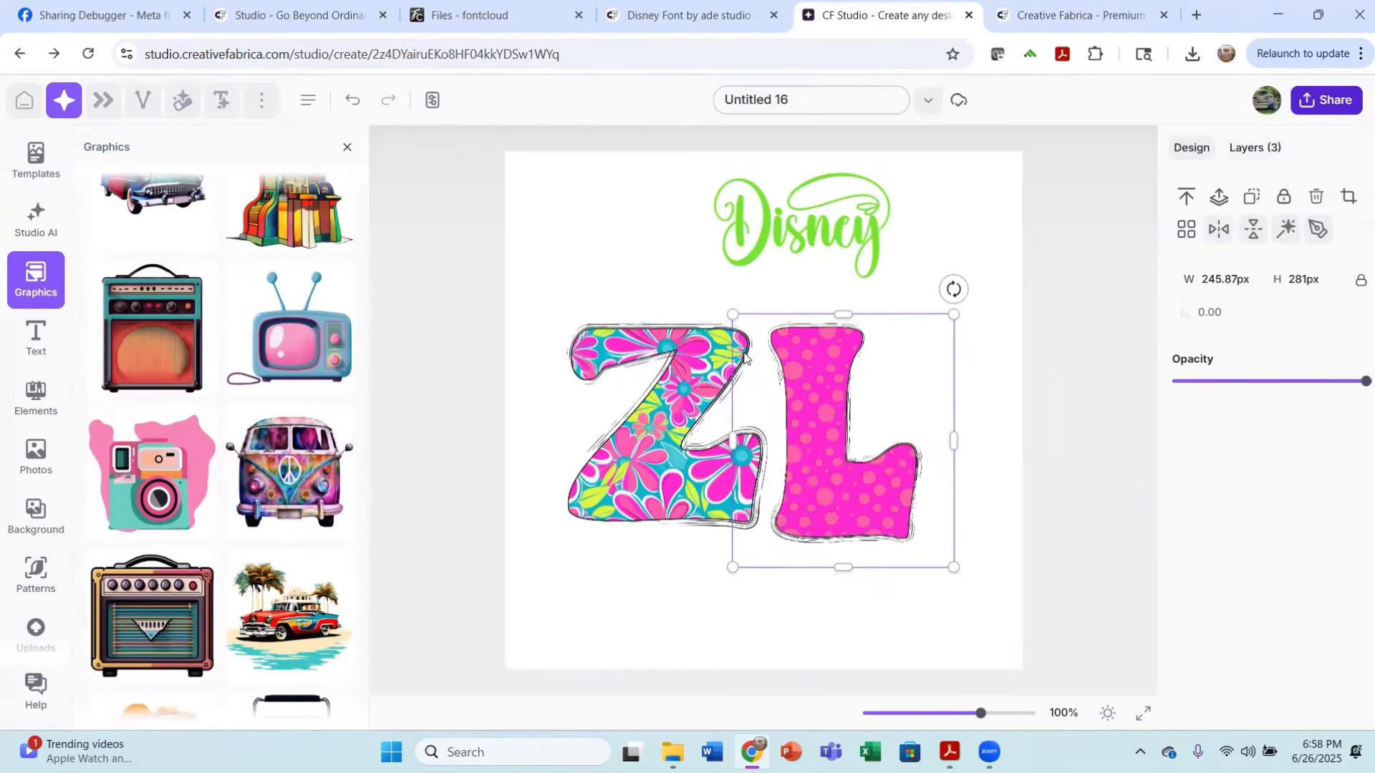
scroll(722, 435, down, 2)
scroll(709, 515, up, 3)
scroll(849, 501, down, 1)
key(Delete)
click(709, 497)
key(Delete)
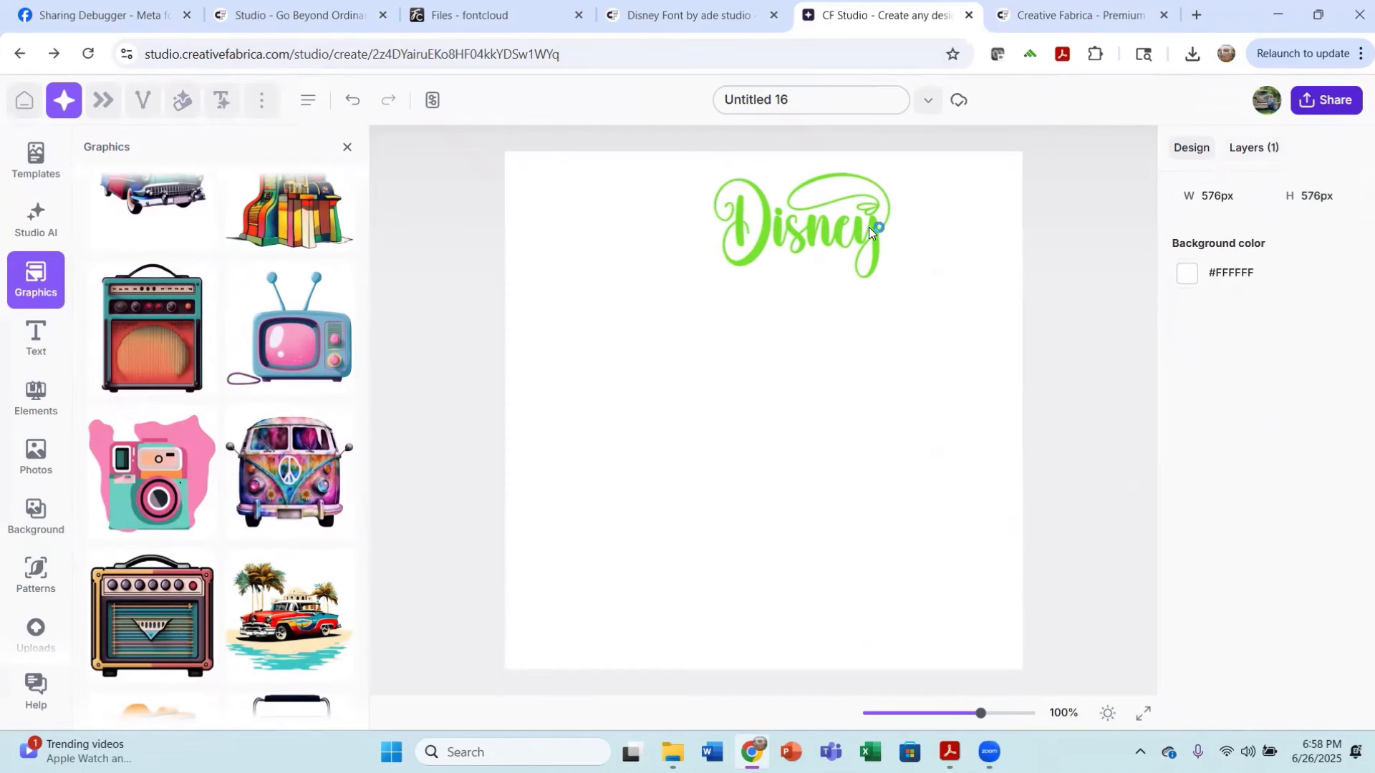
Step: Move the Disney text down toward the middle of the canvas and enlarge it to about 619 × 168 px
drag(806, 259, 750, 343)
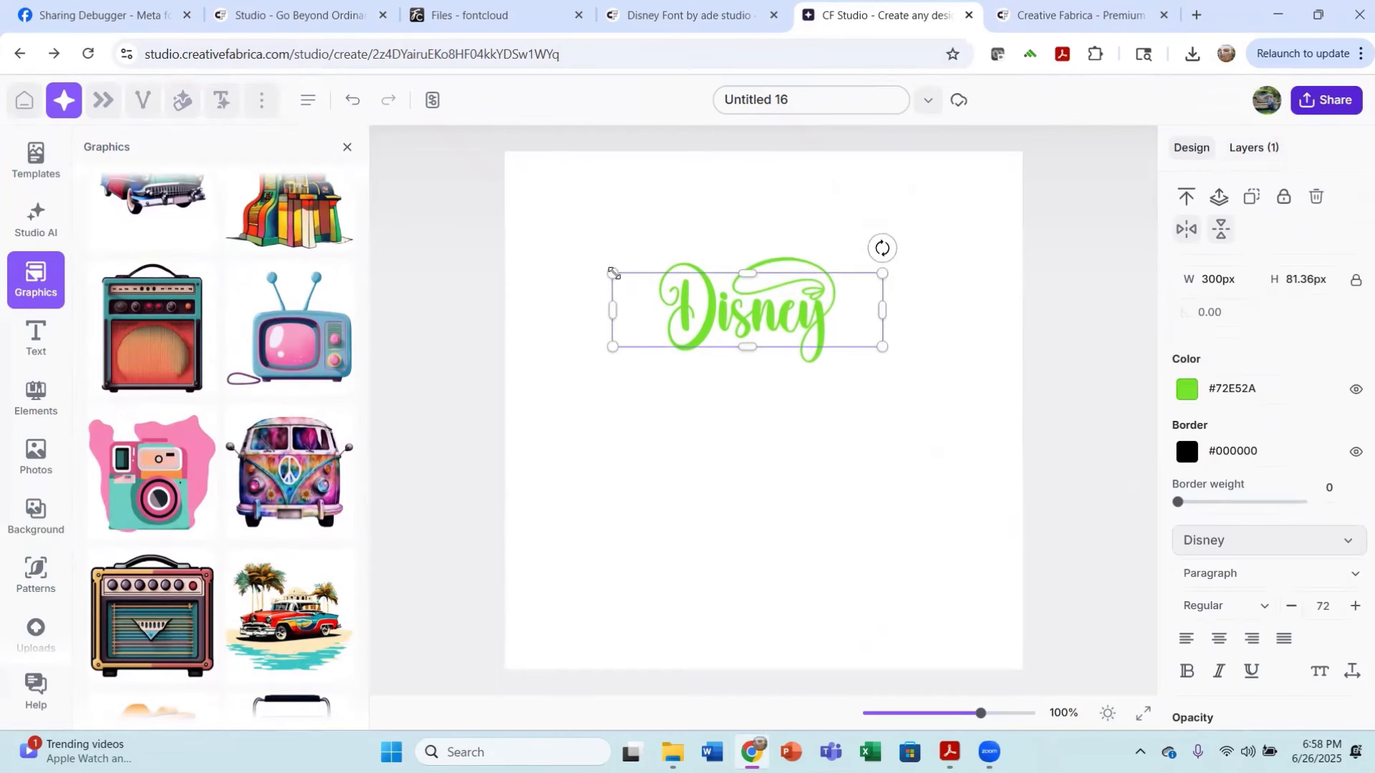
click(607, 273)
click(672, 302)
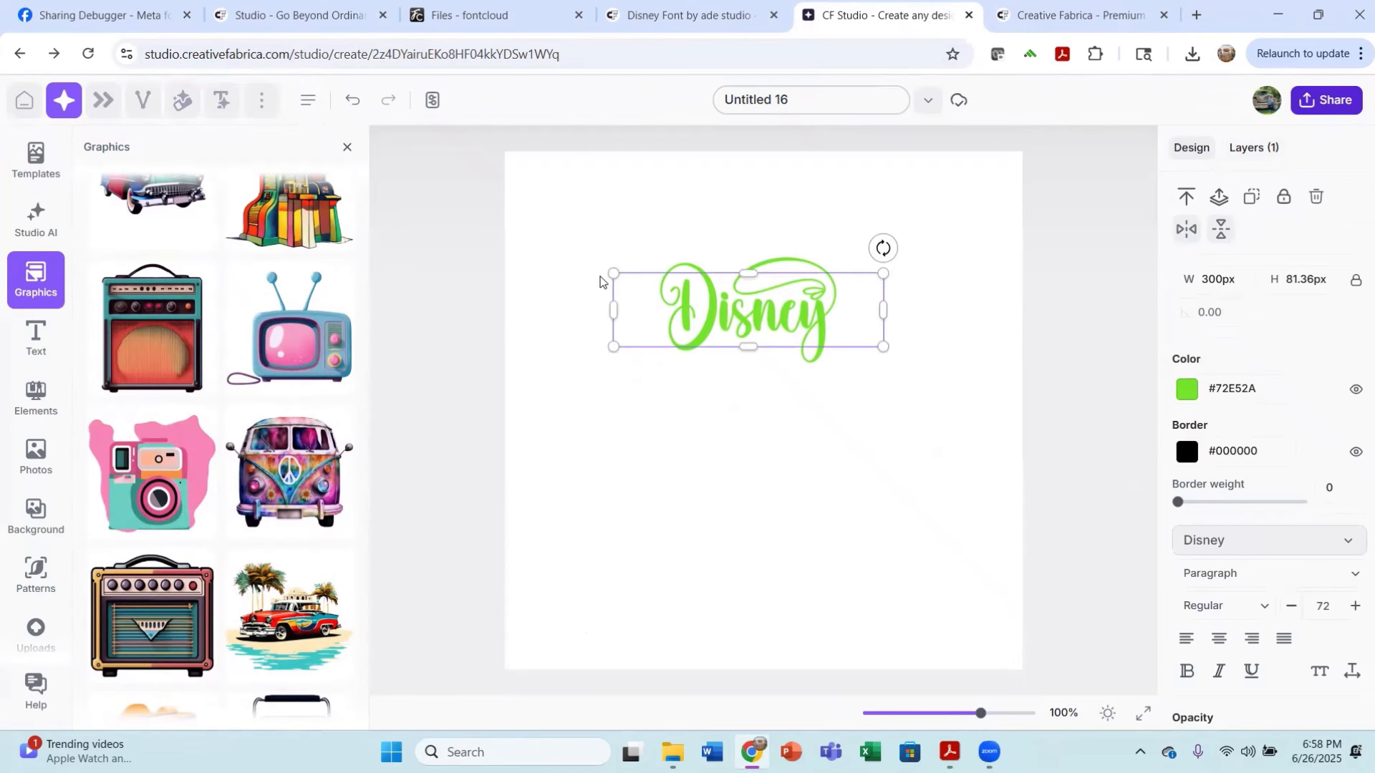
drag(613, 275, 490, 240)
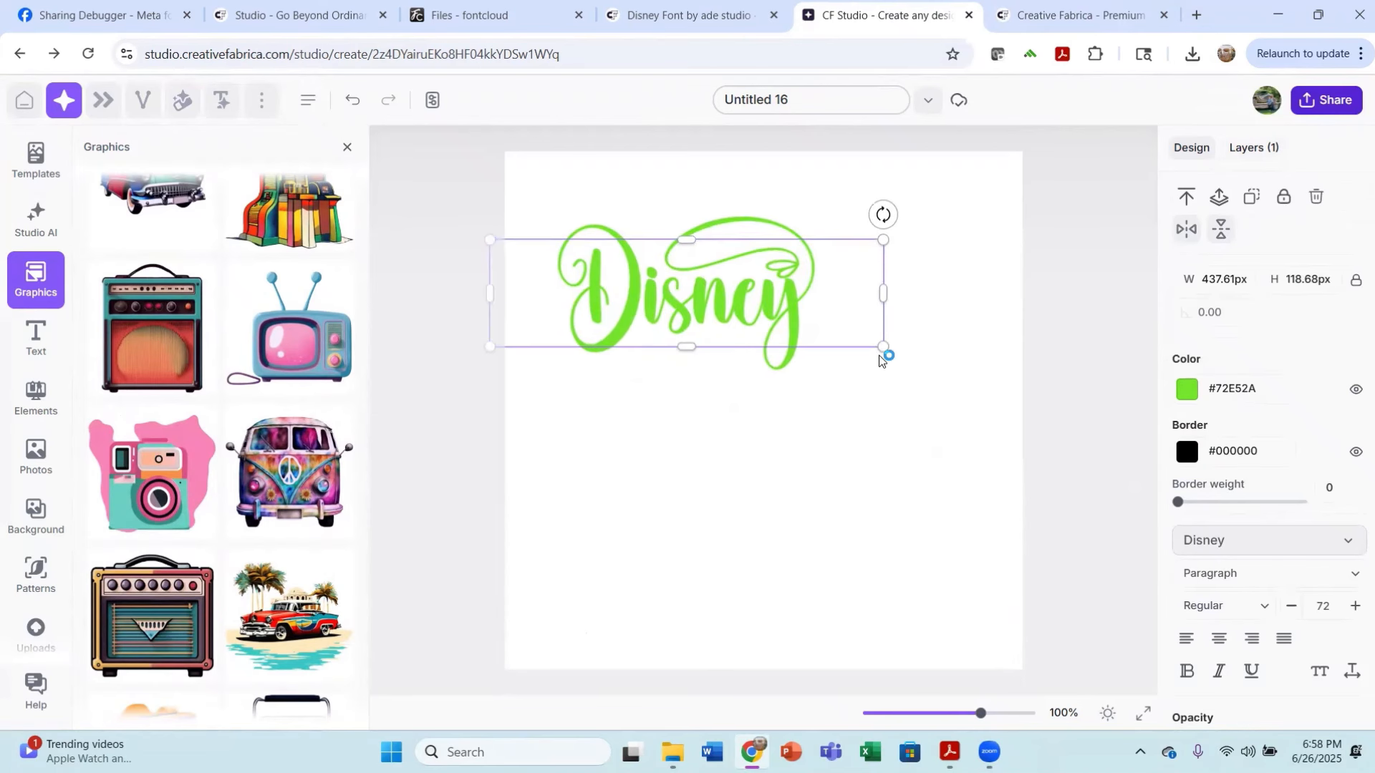
drag(878, 343, 997, 439)
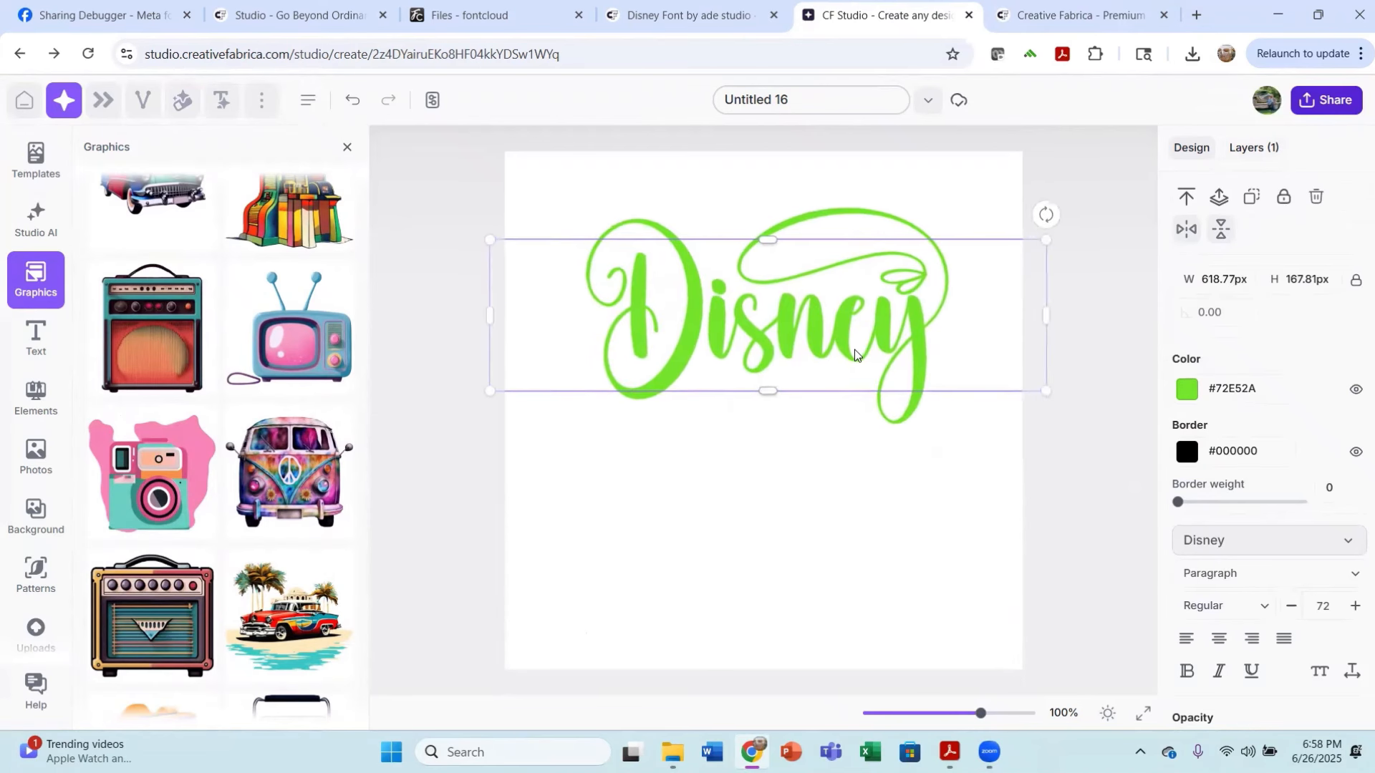
double_click(805, 340)
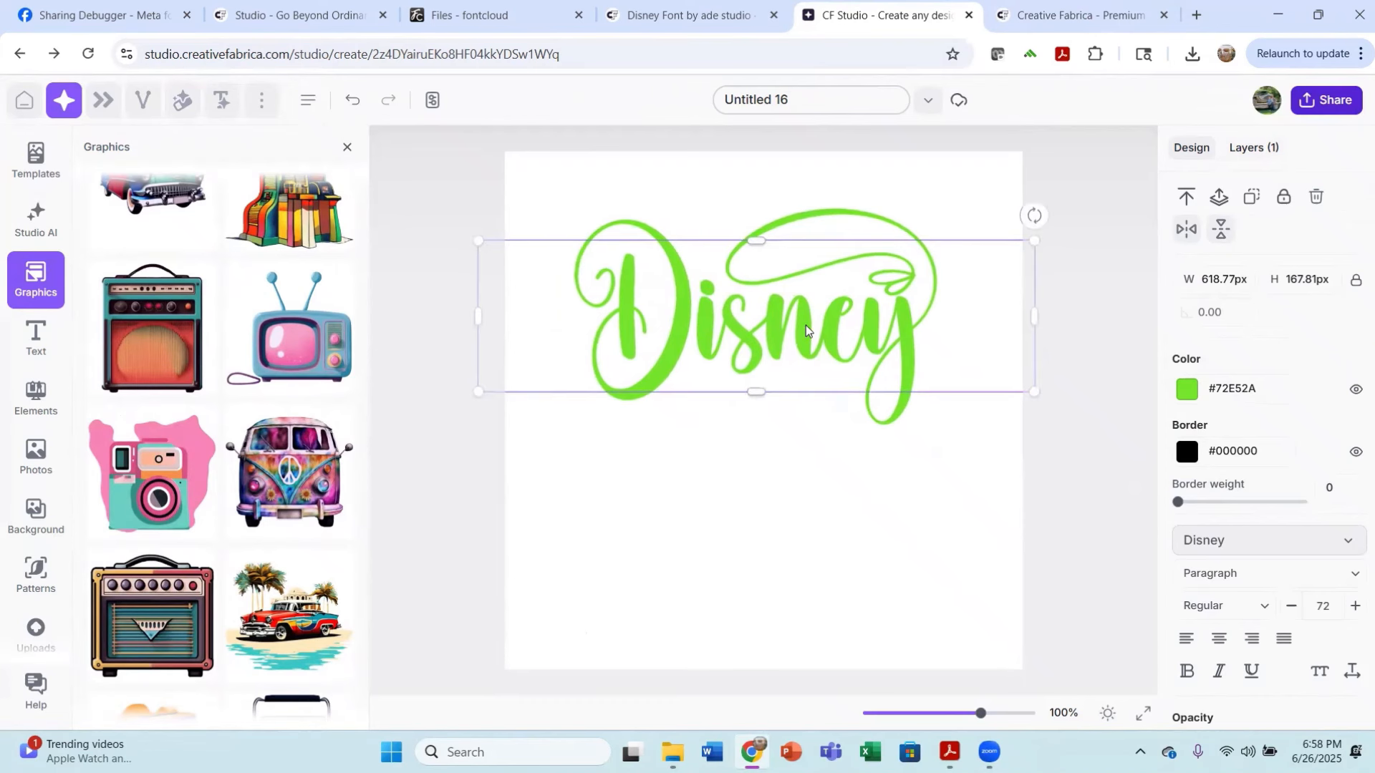
Step: Replace all letters of the Disney text except its decorative final y to spell a person's first name
drag(829, 327, 846, 329)
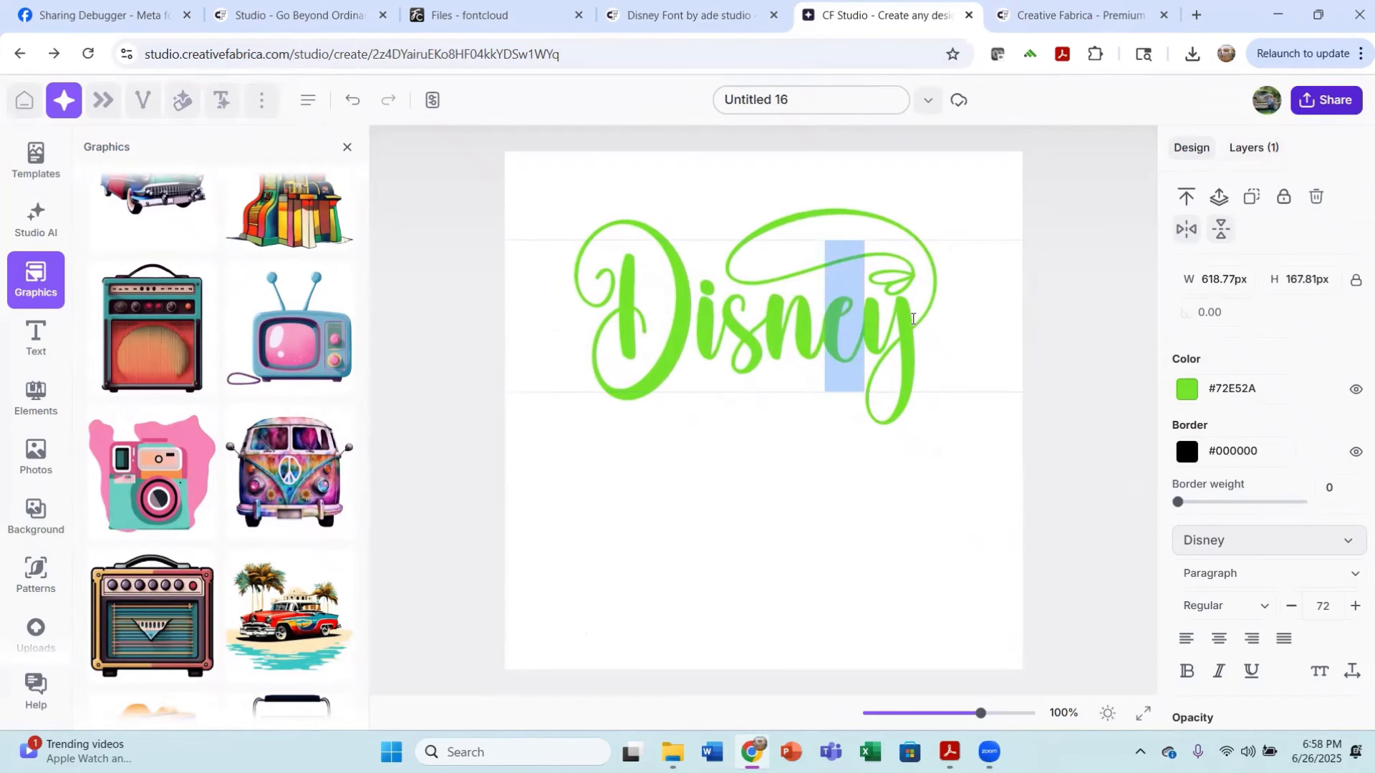
key(BackSpace)
key(BackSpace)
key(BackSpace)
key(BackSpace)
key(BackSpace)
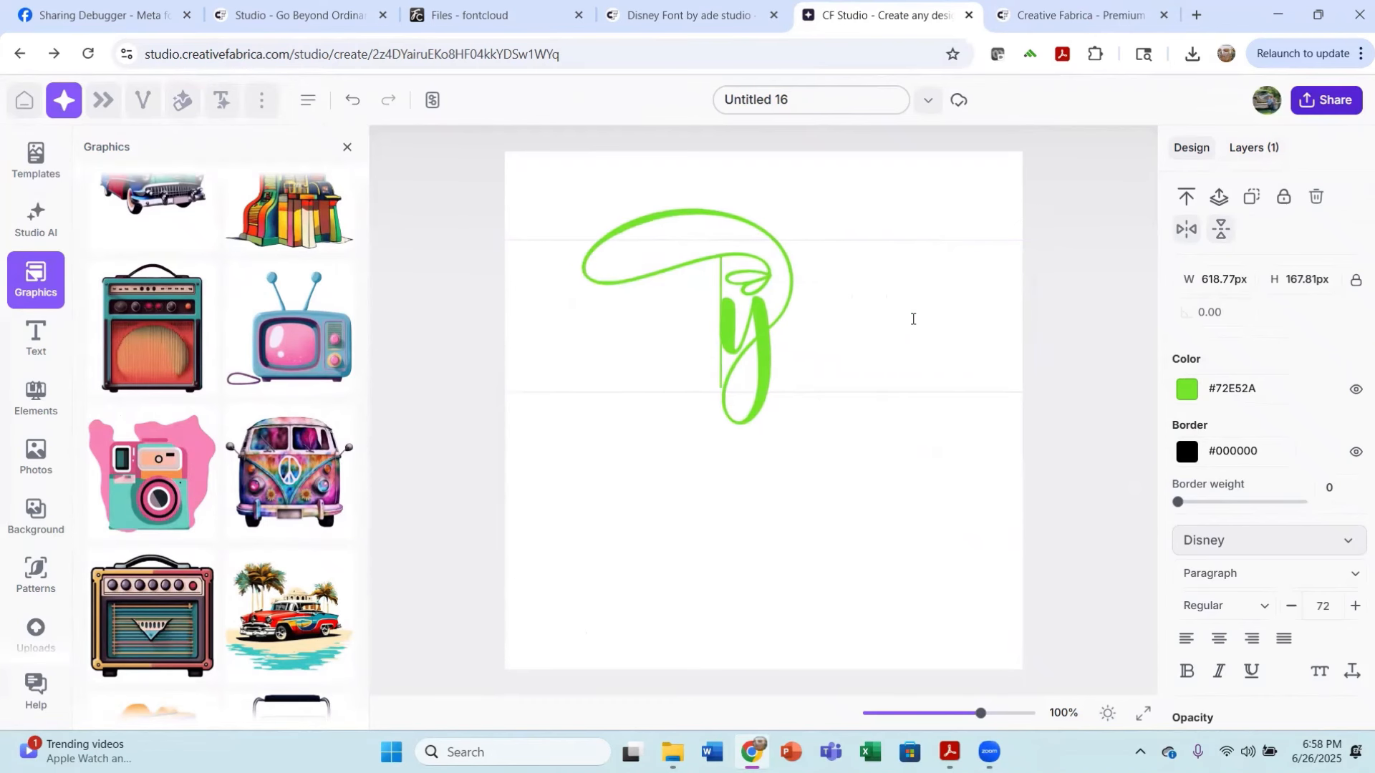
text(Cind)
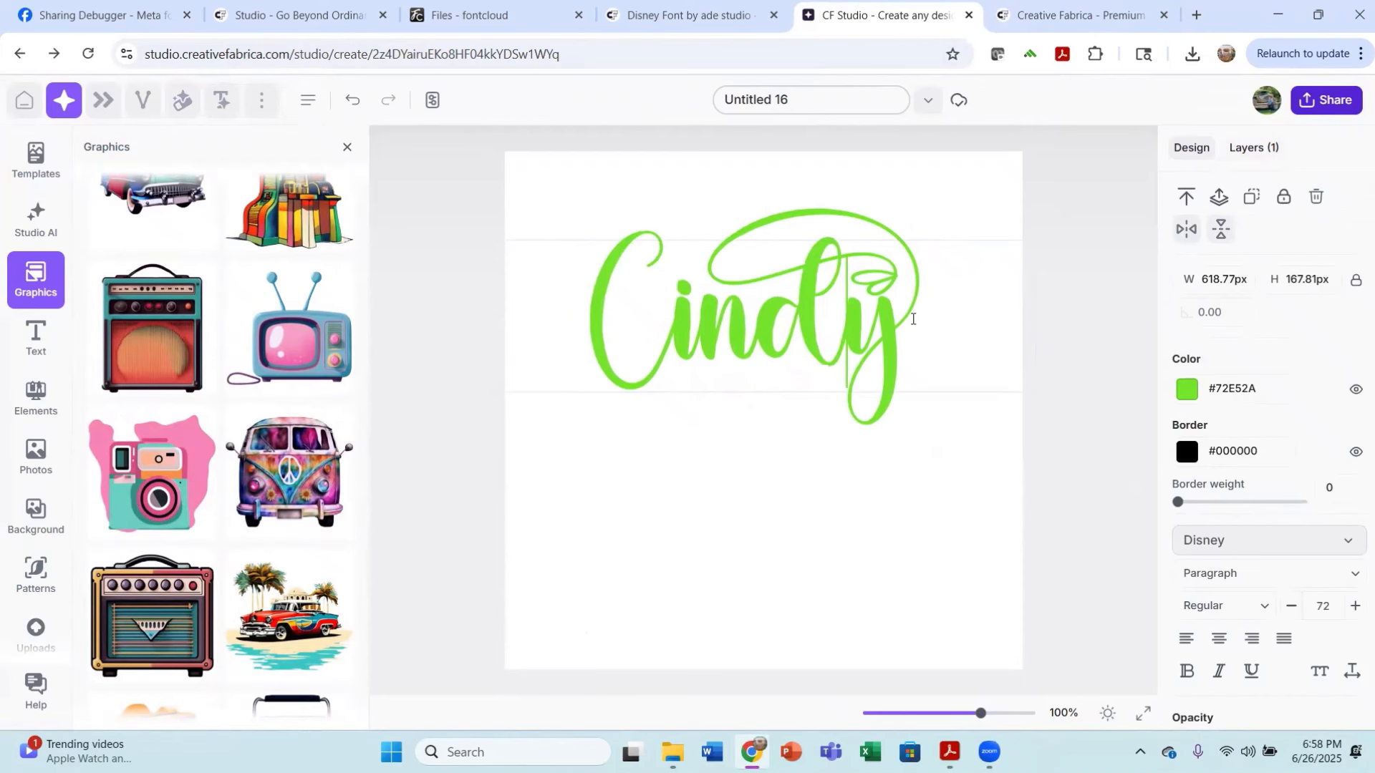
text(y)
key(BackSpace)
click(1013, 260)
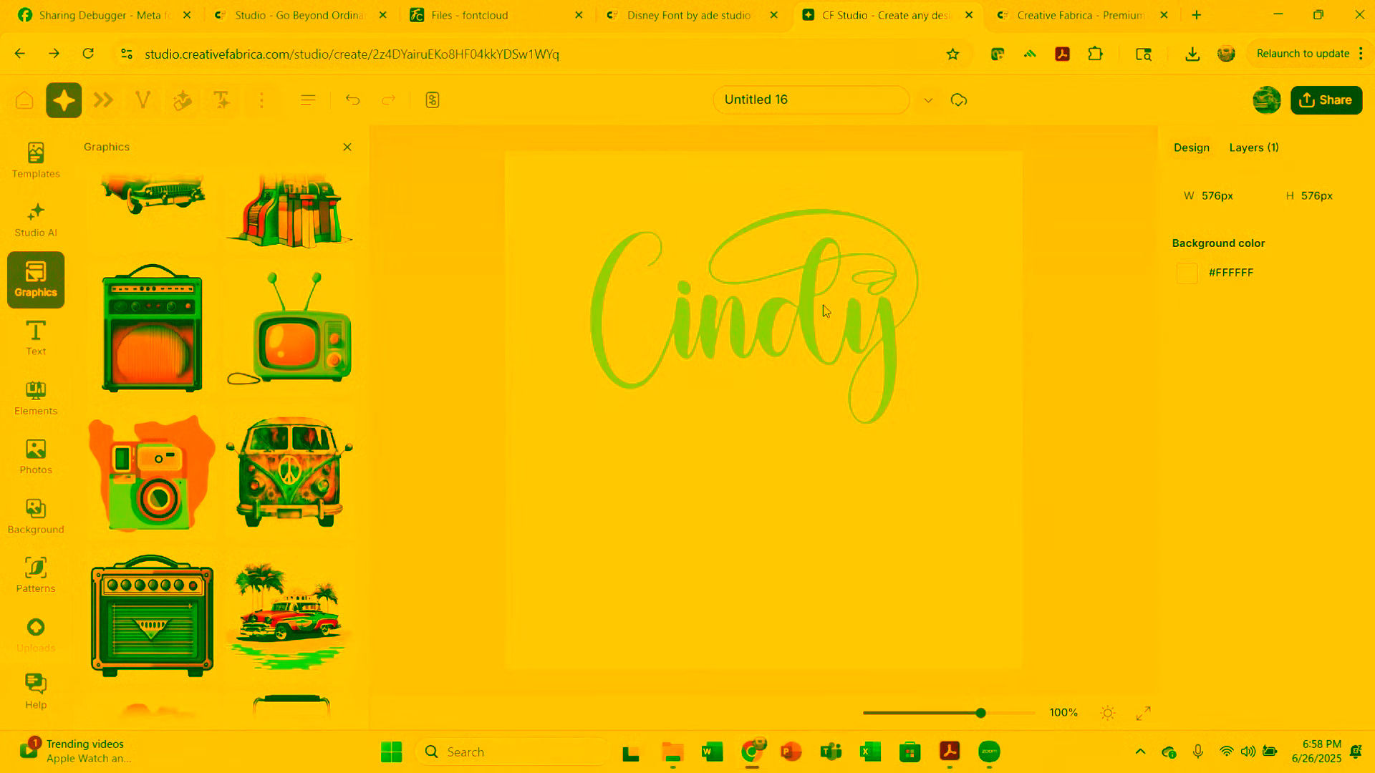
Step: Shift the name text slightly down and recolour it blue, #392AE5
click(811, 324)
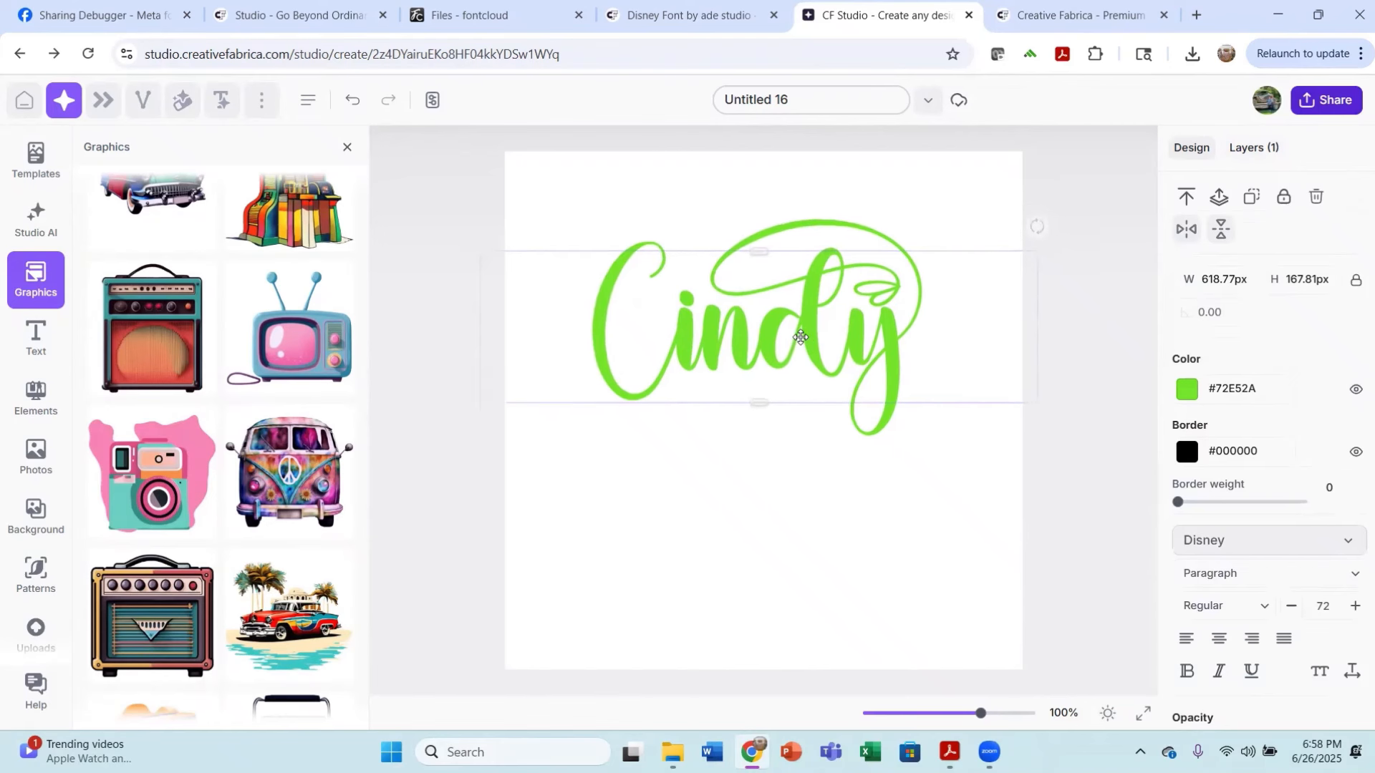
click(1186, 389)
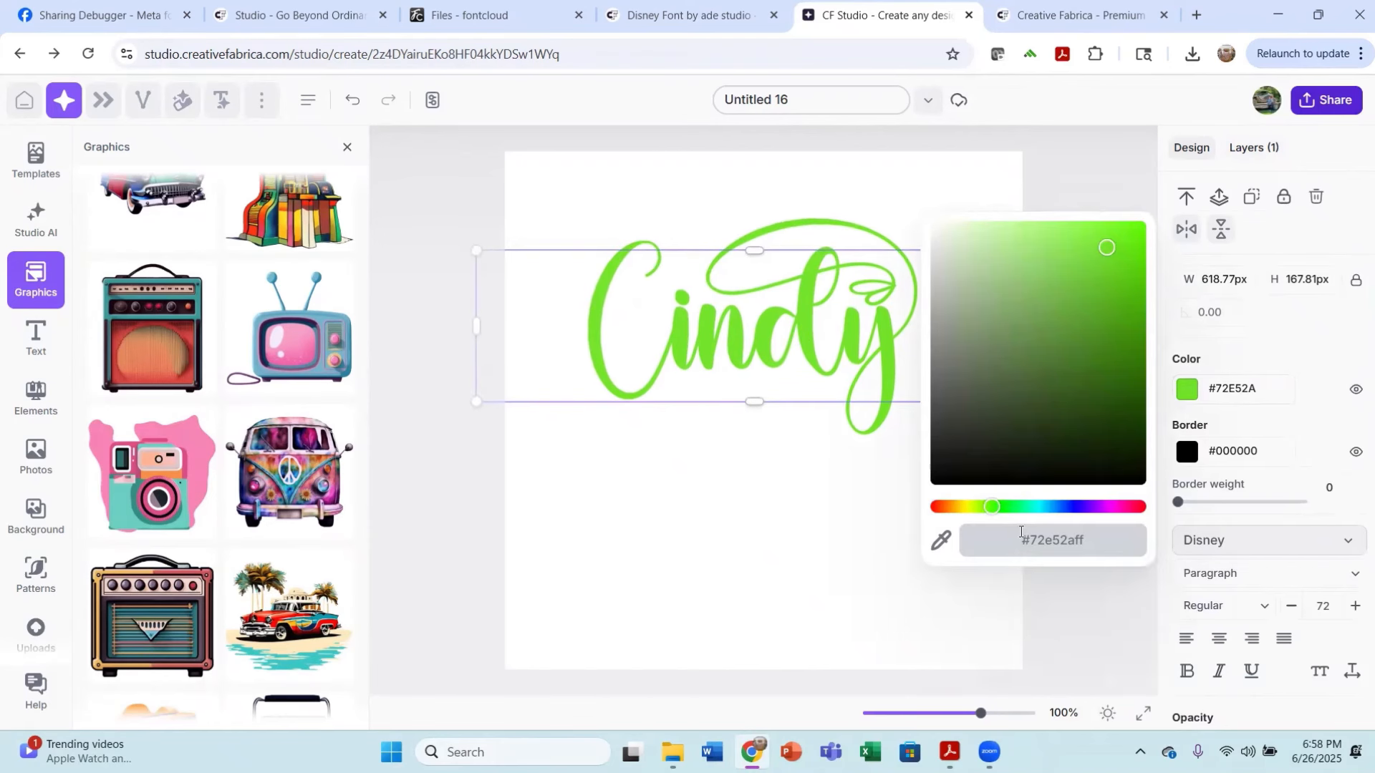
click(1073, 506)
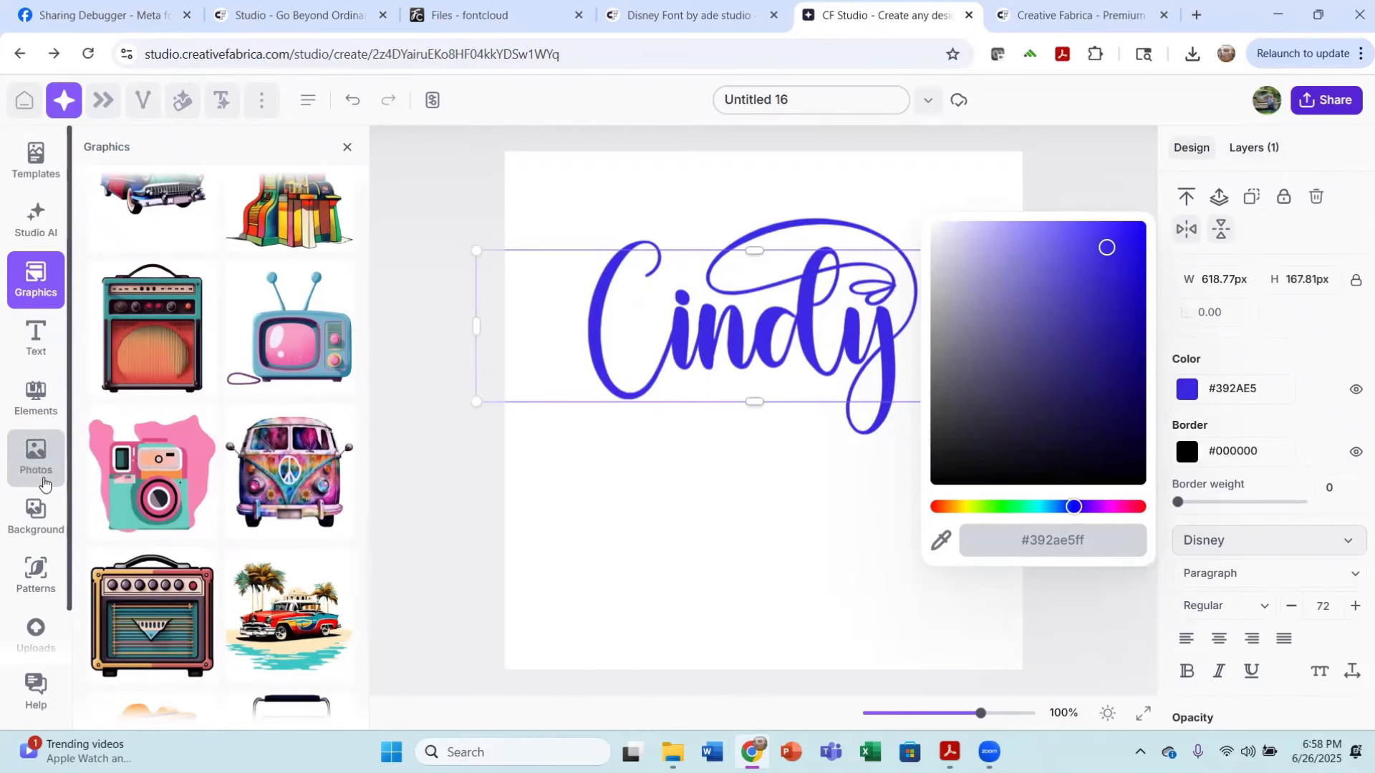
Step: Search the backgrounds for "floral" and apply the one with blue watercolour flowers to the design
click(36, 522)
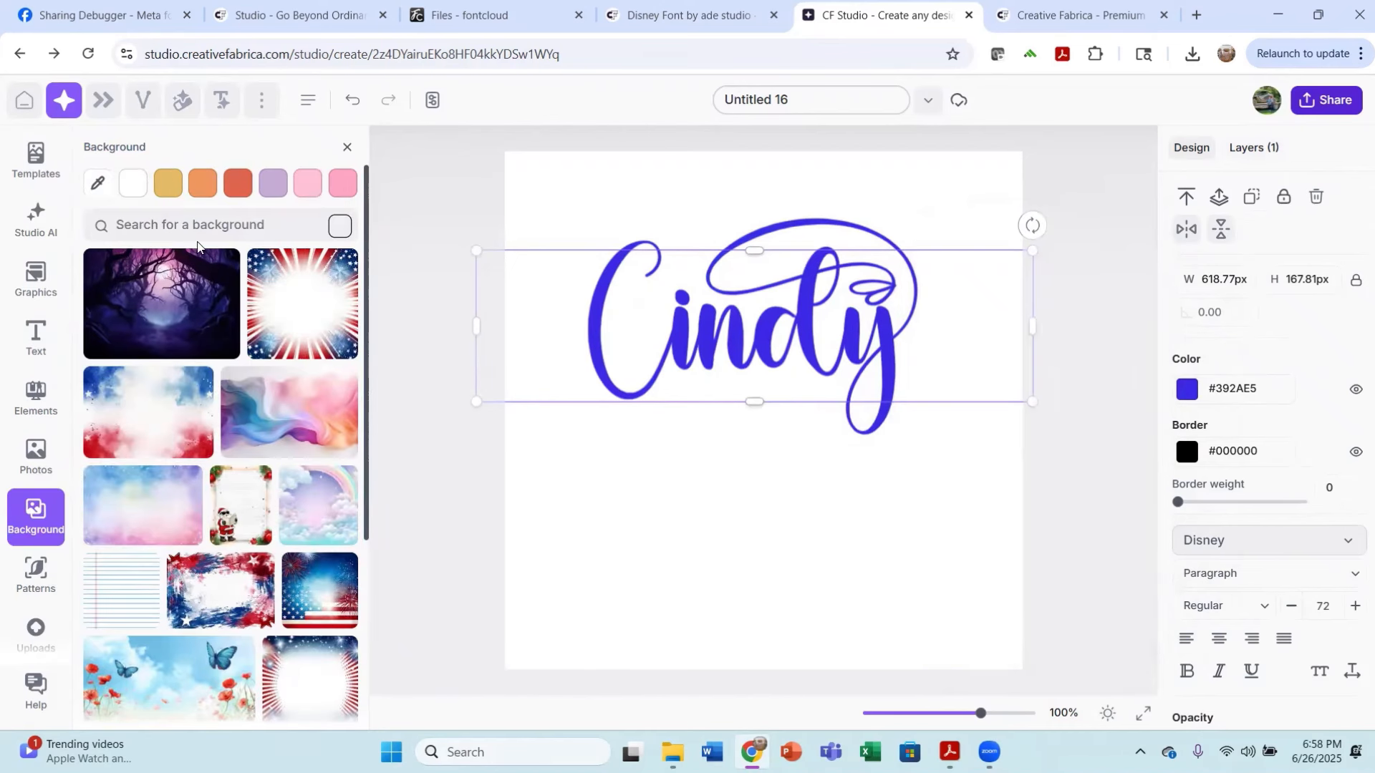
click(200, 225)
text(floral)
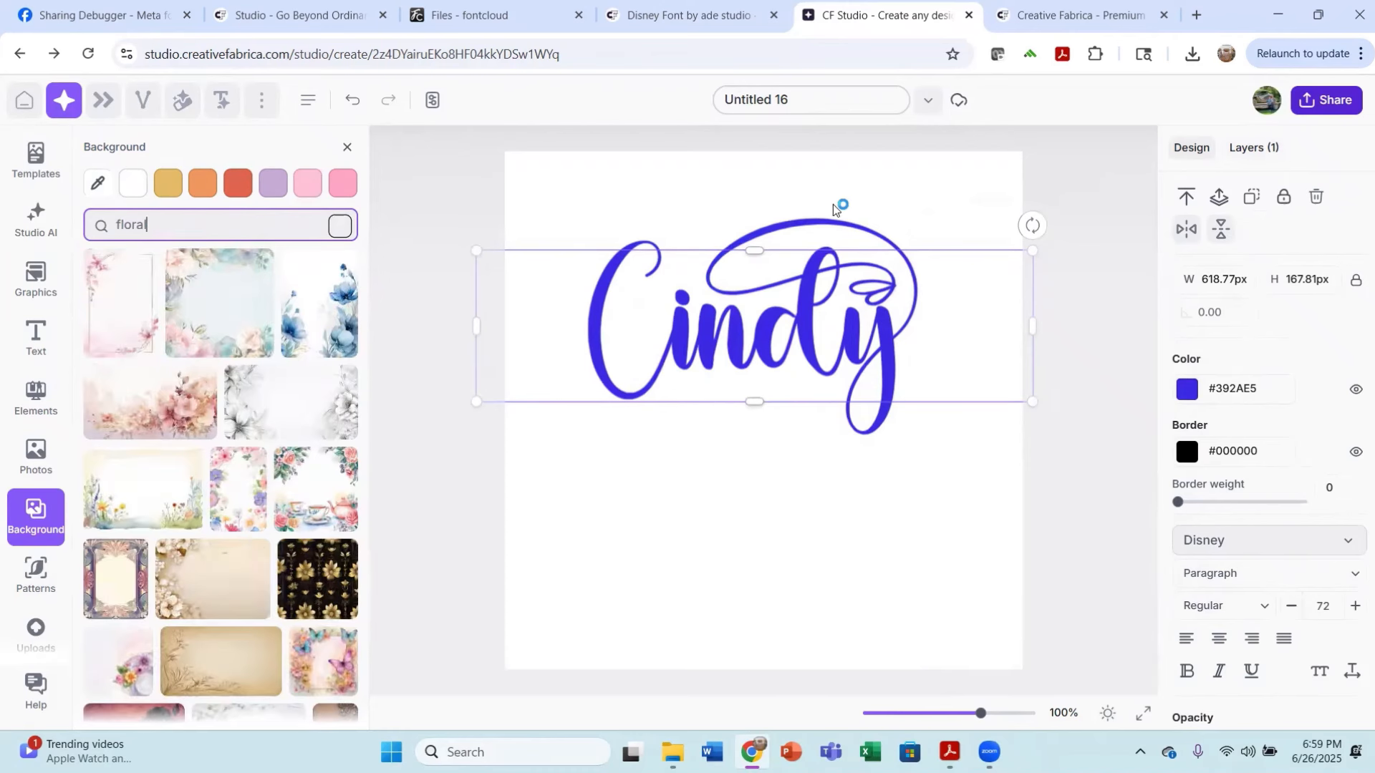
click(291, 342)
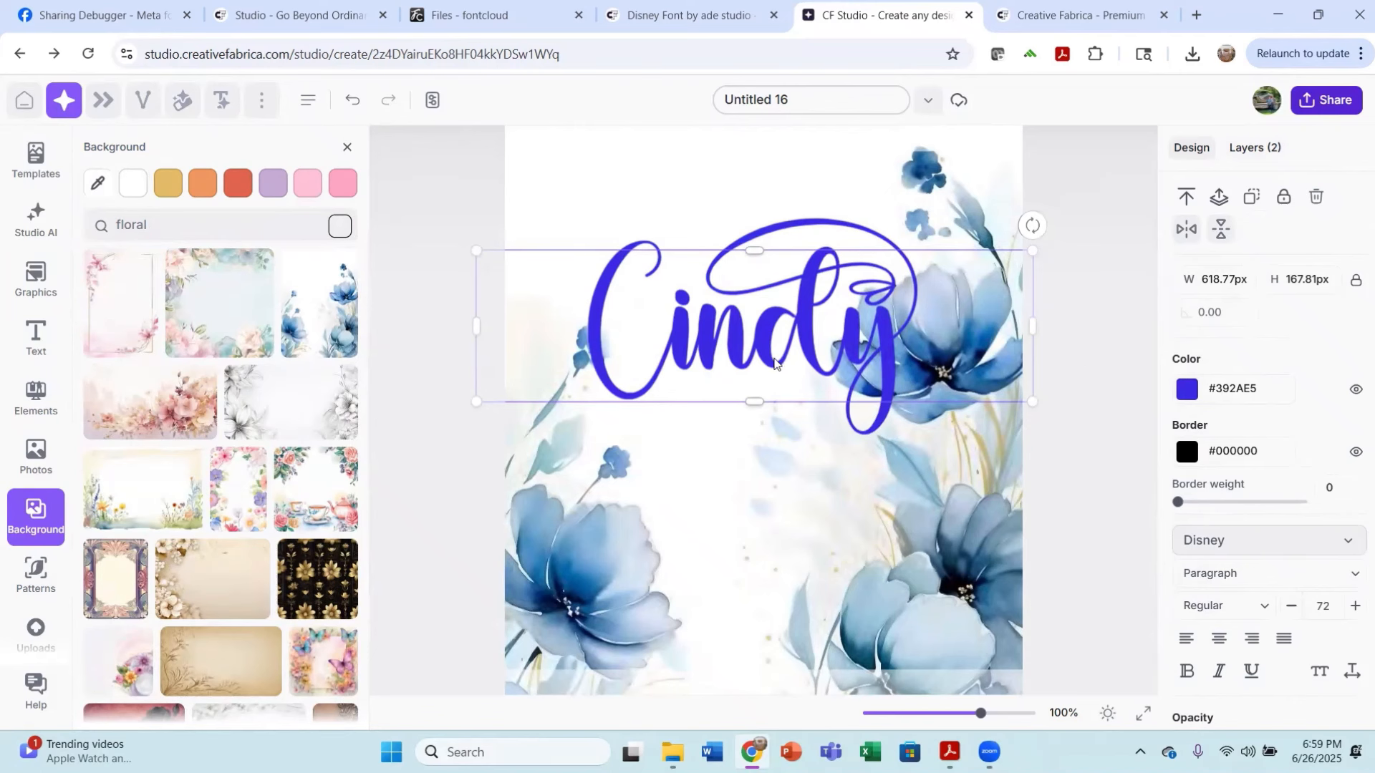
Step: Shrink the name text to about 376 × 102 px and place it in the upper middle of the canvas, above the blue flowers
double_click(774, 363)
click(878, 331)
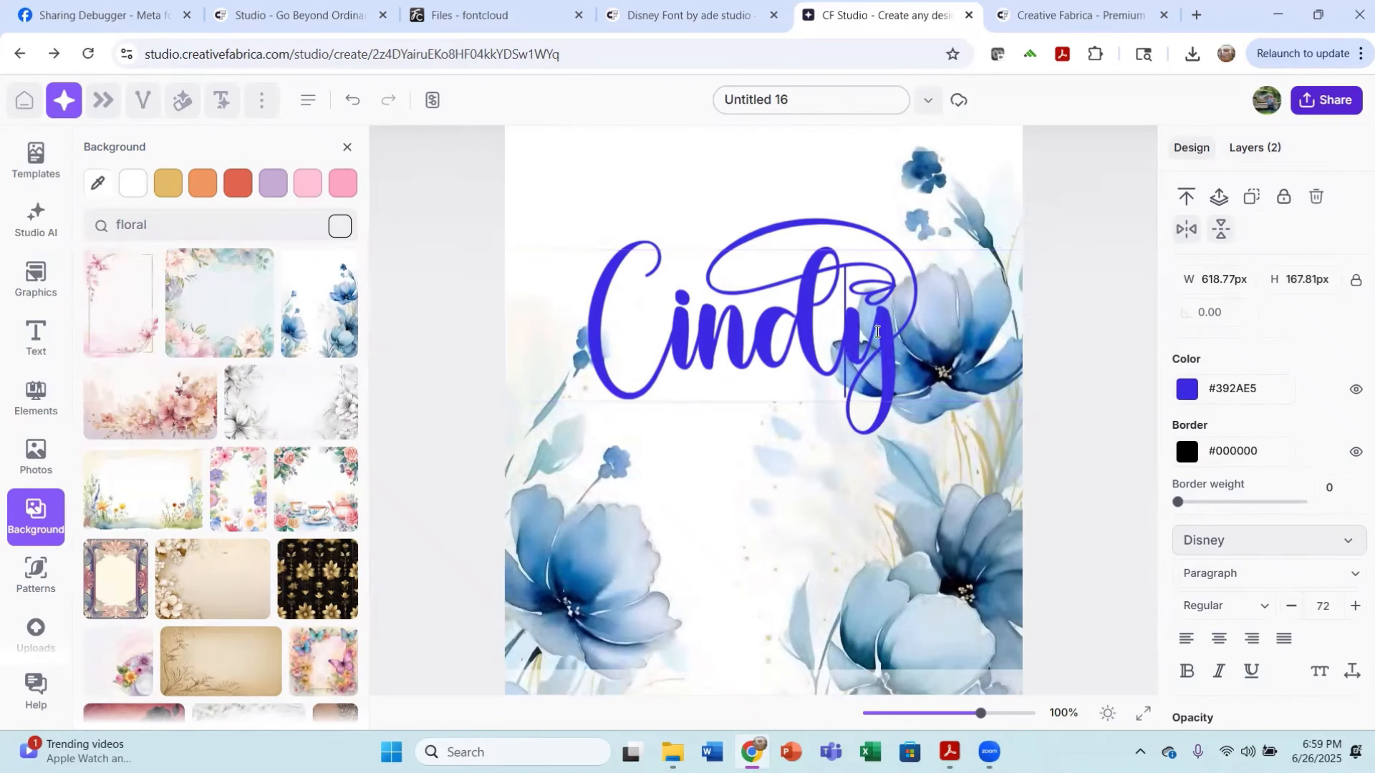
key(Left)
key(Left)
click(1098, 411)
drag(788, 344, 788, 407)
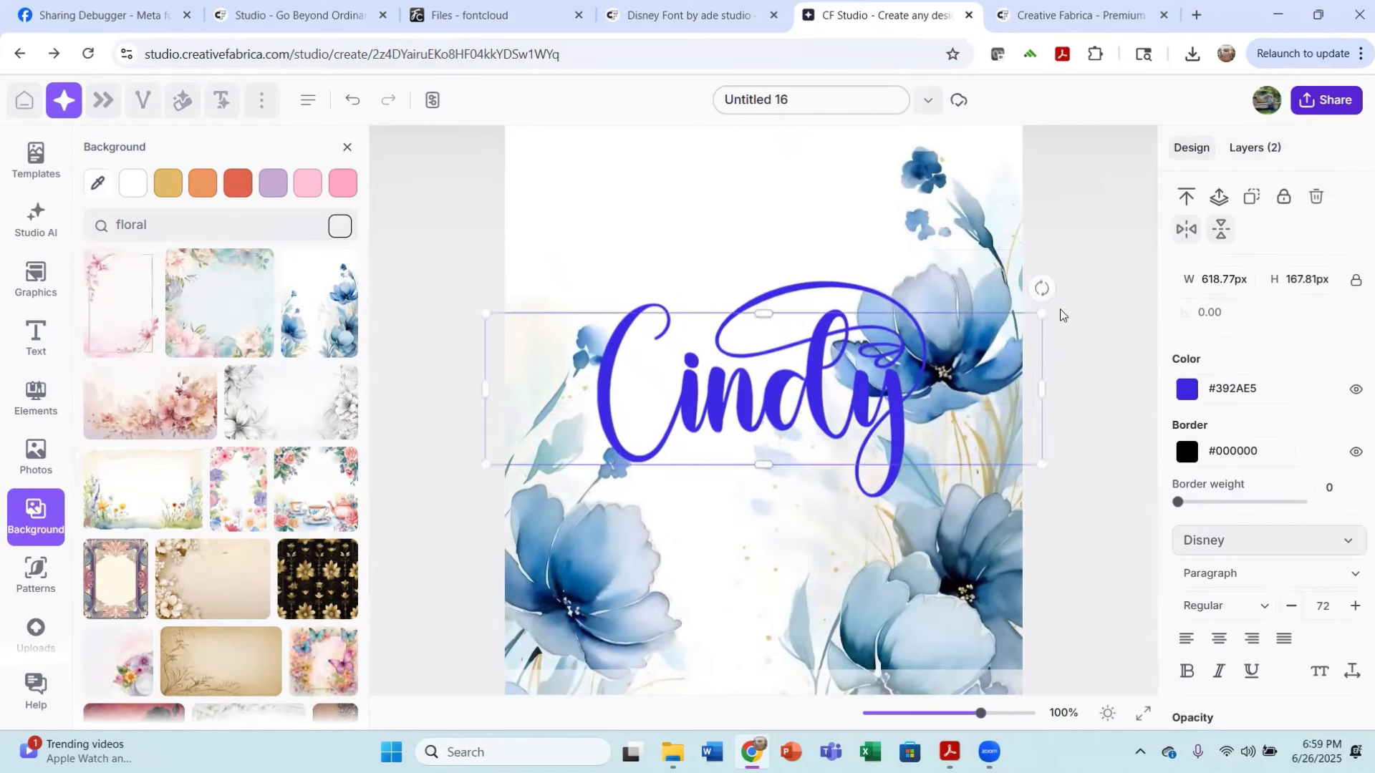
drag(1042, 313, 823, 373)
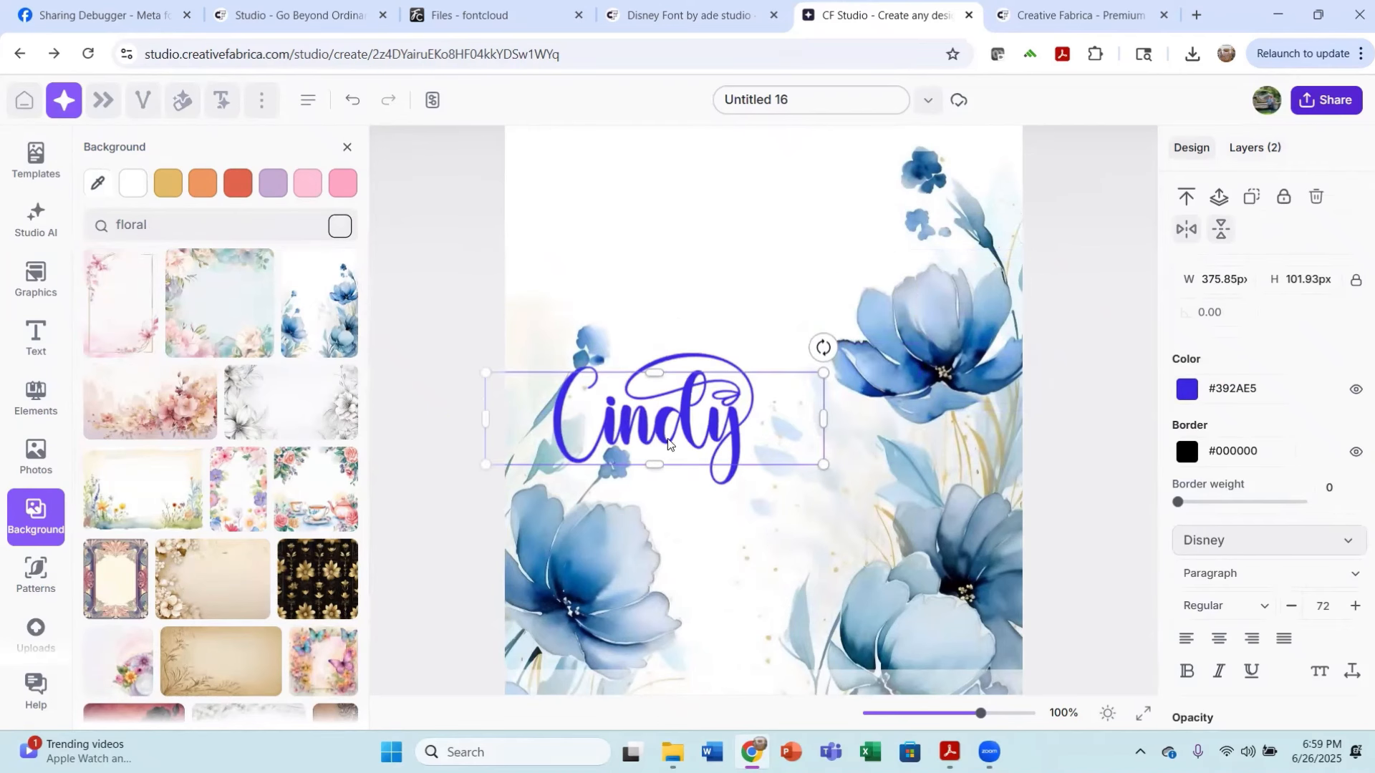
drag(667, 431, 771, 279)
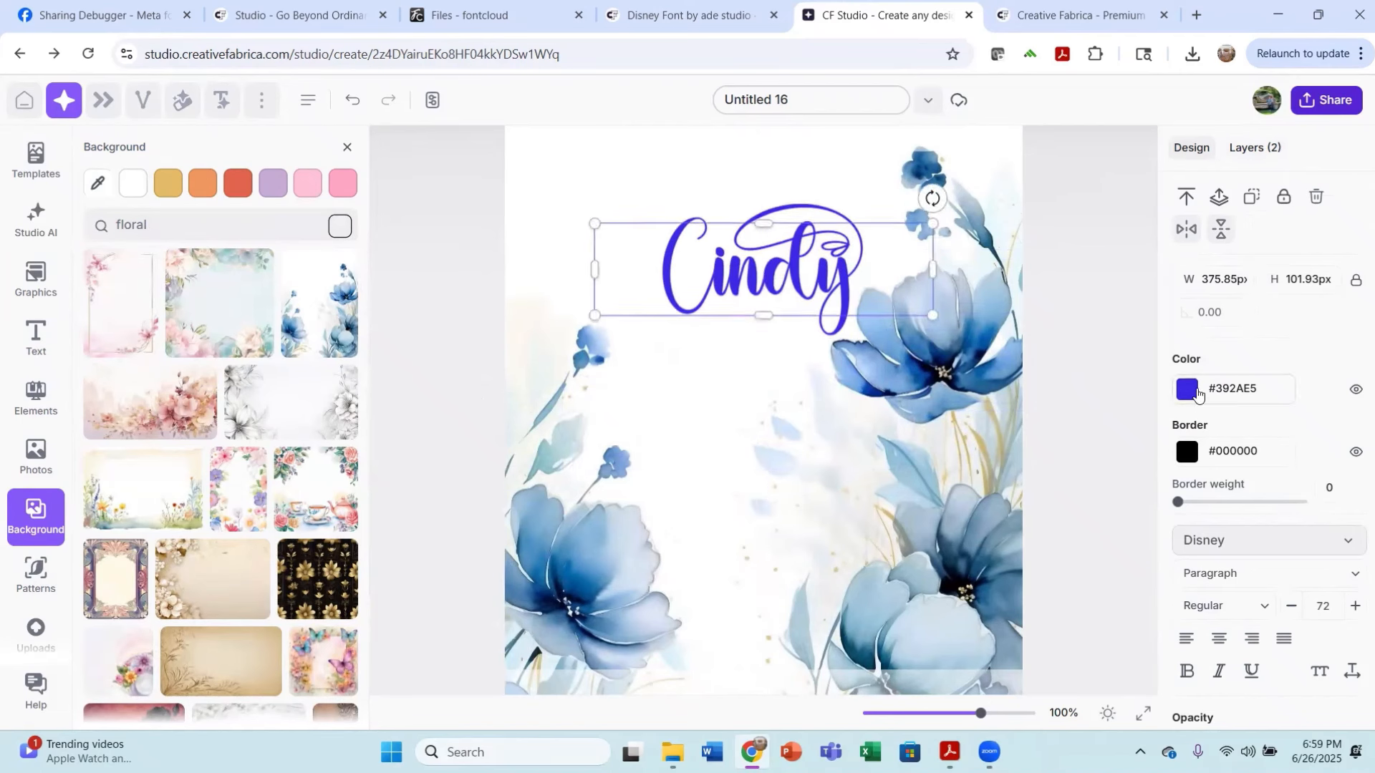
click(1189, 391)
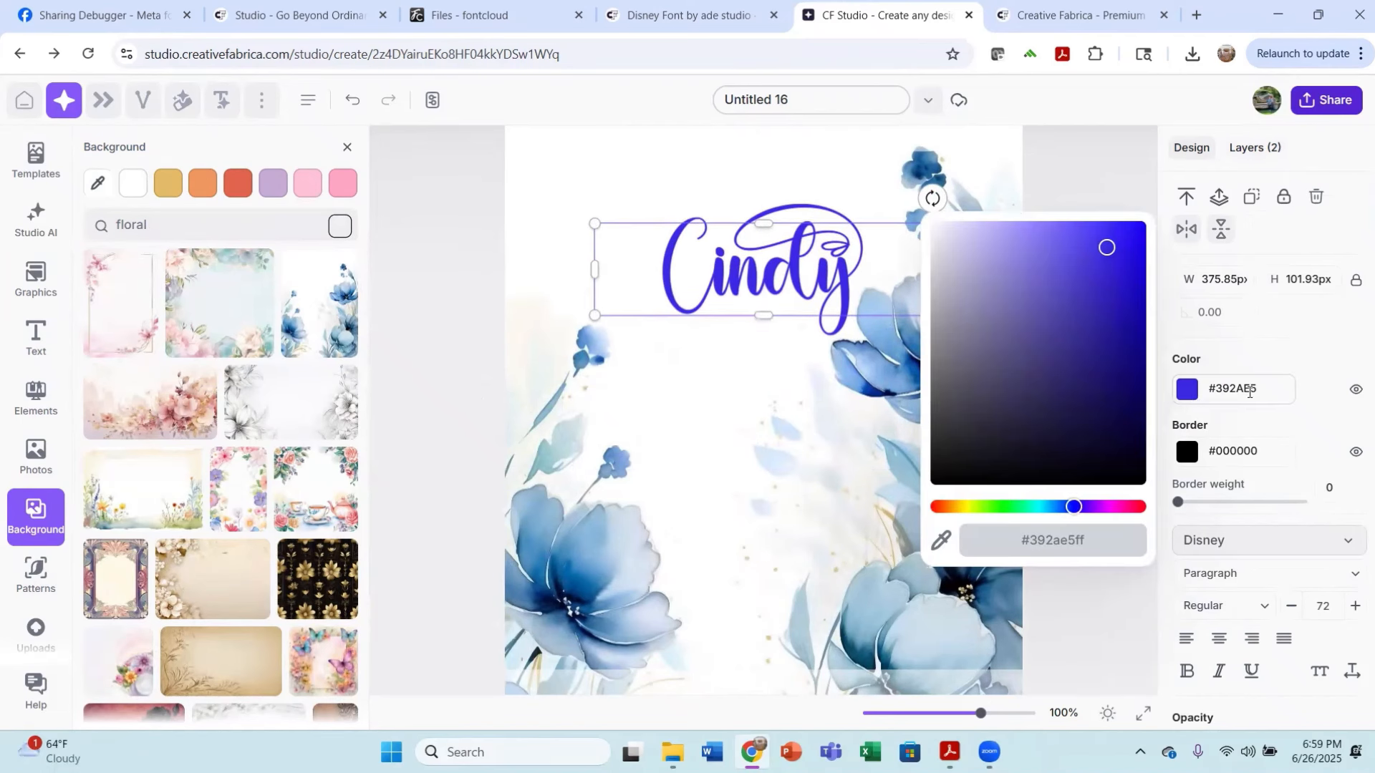
scroll(1275, 501, down, 5)
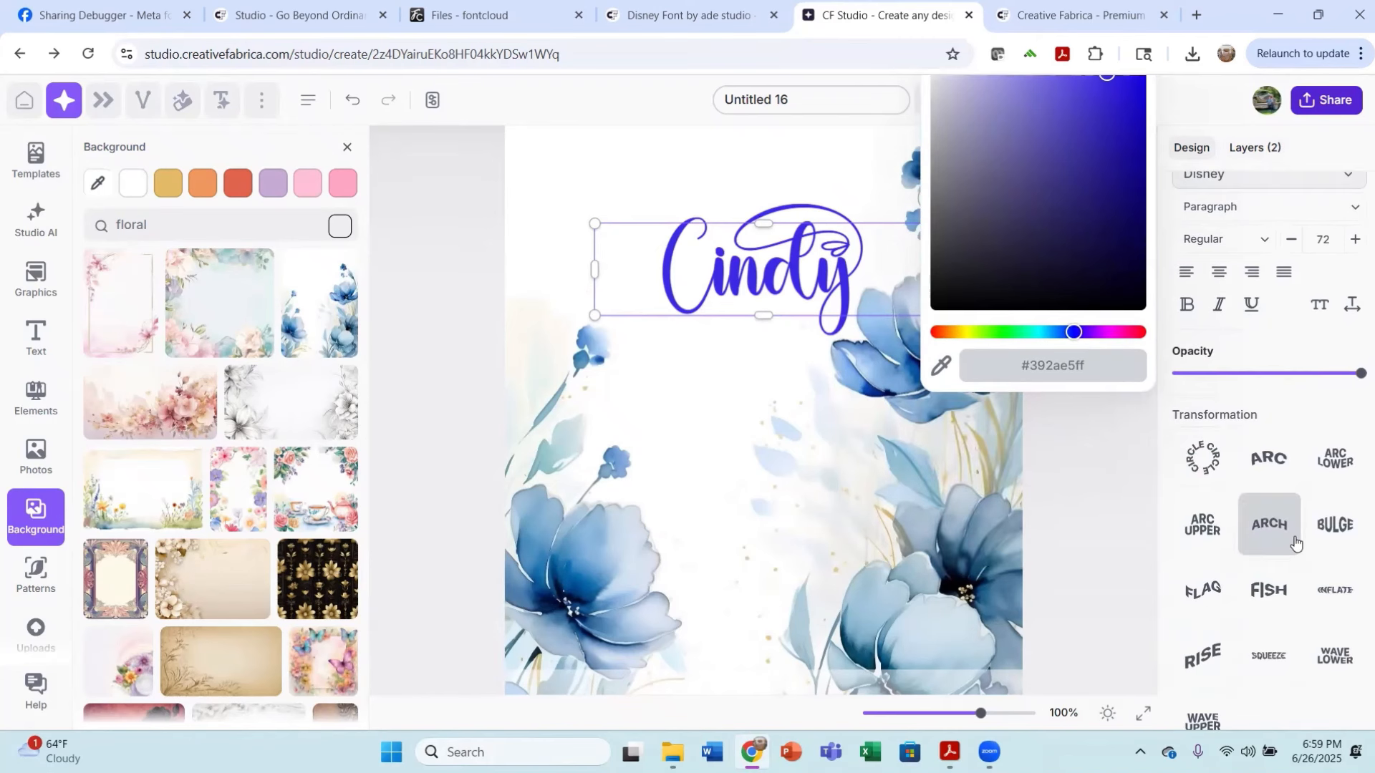
scroll(1274, 513, up, 5)
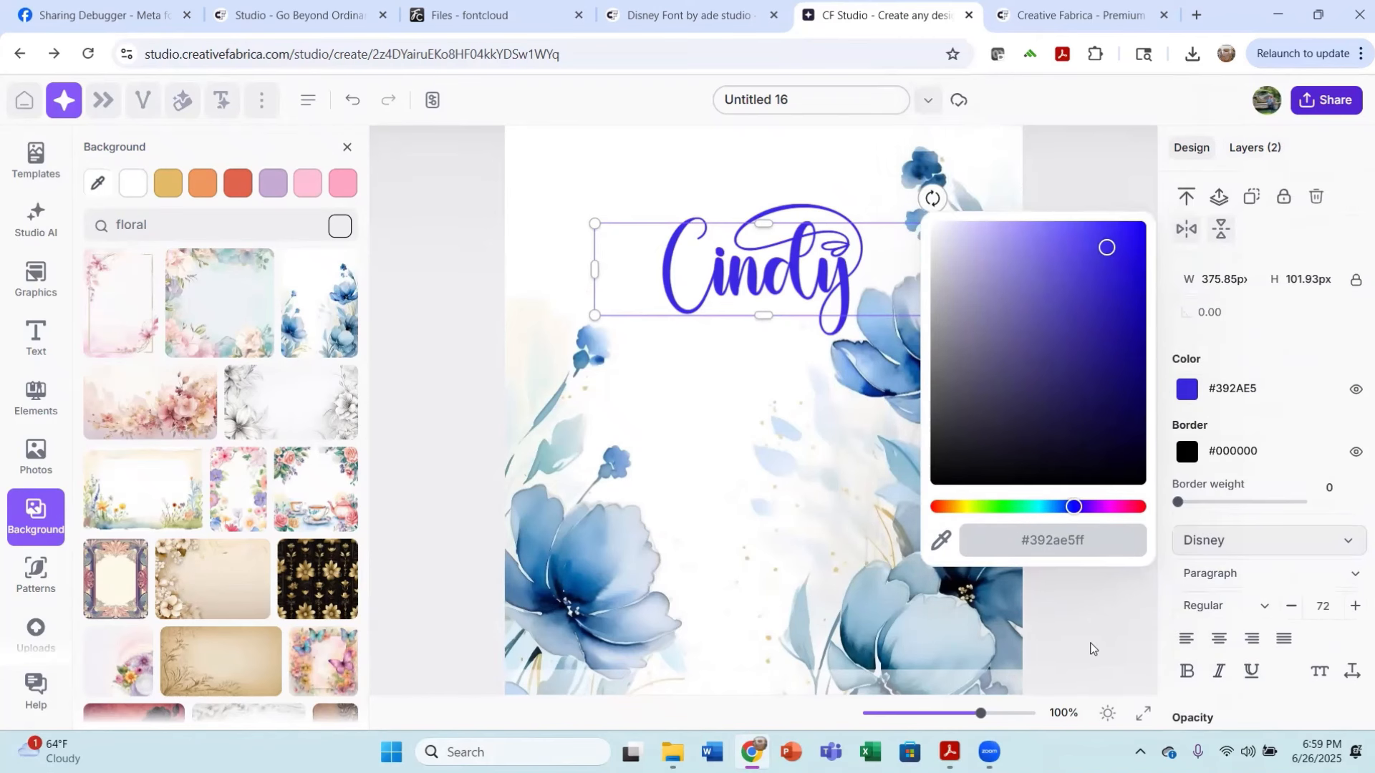
click(1089, 648)
Step: Save the design, rename it from Untitled 16 to the first name on the canvas and save it again
click(301, 104)
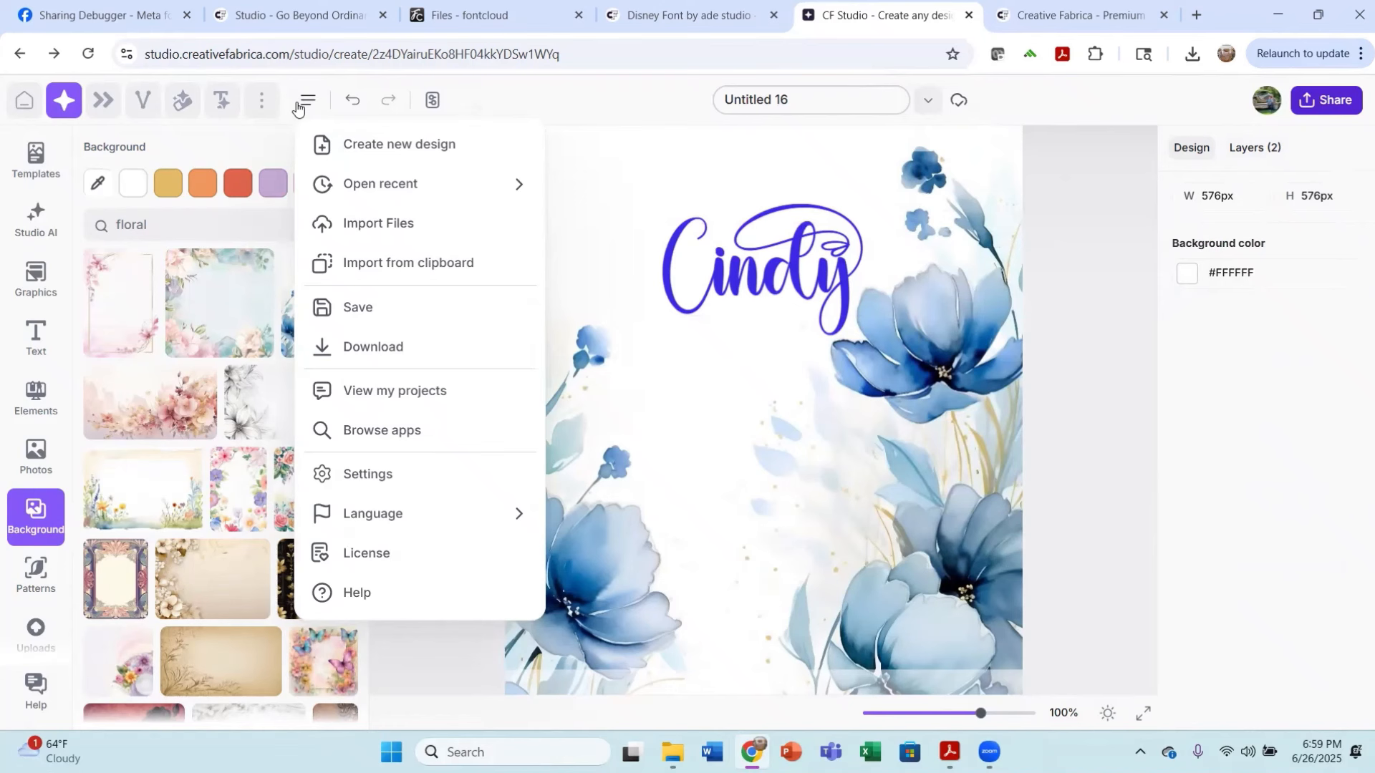
click(335, 308)
click(805, 101)
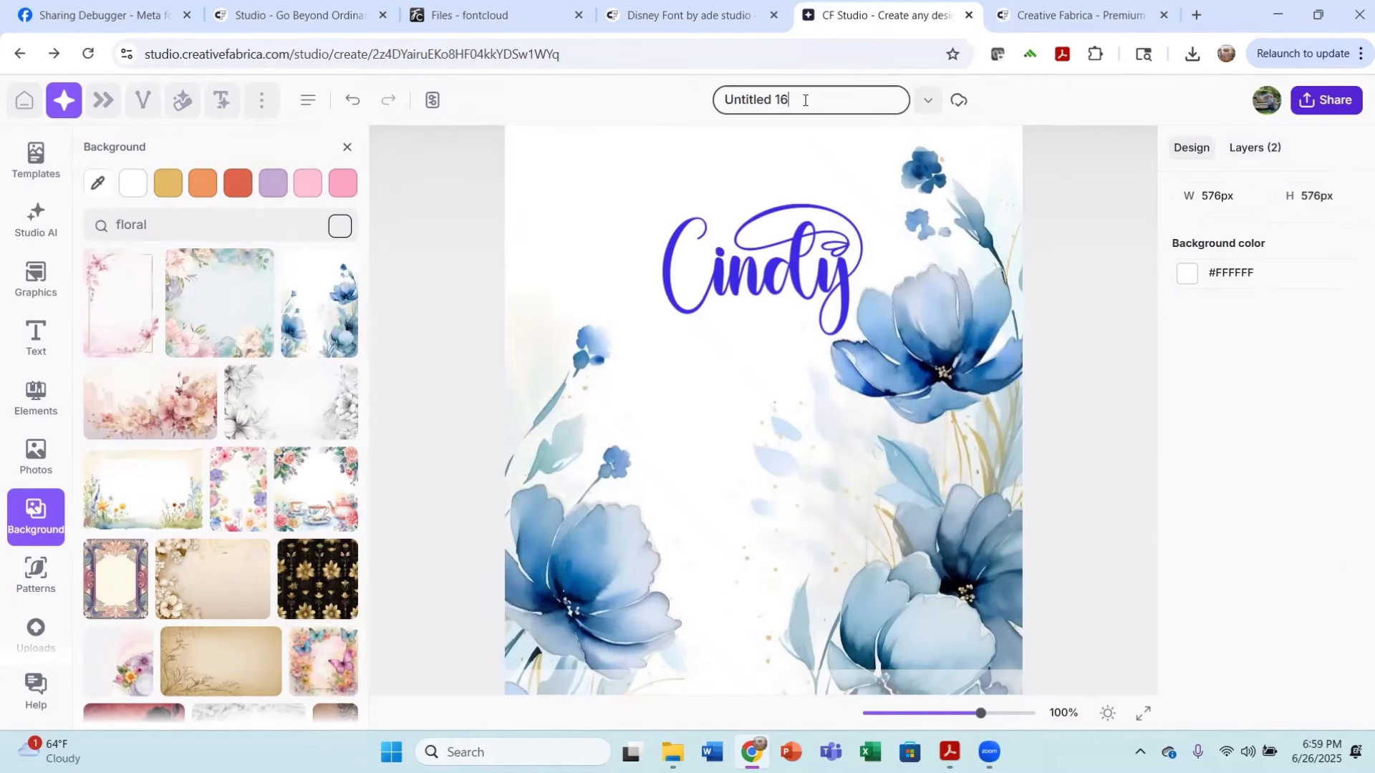
drag(805, 100, 660, 128)
text(Cindy)
click(307, 100)
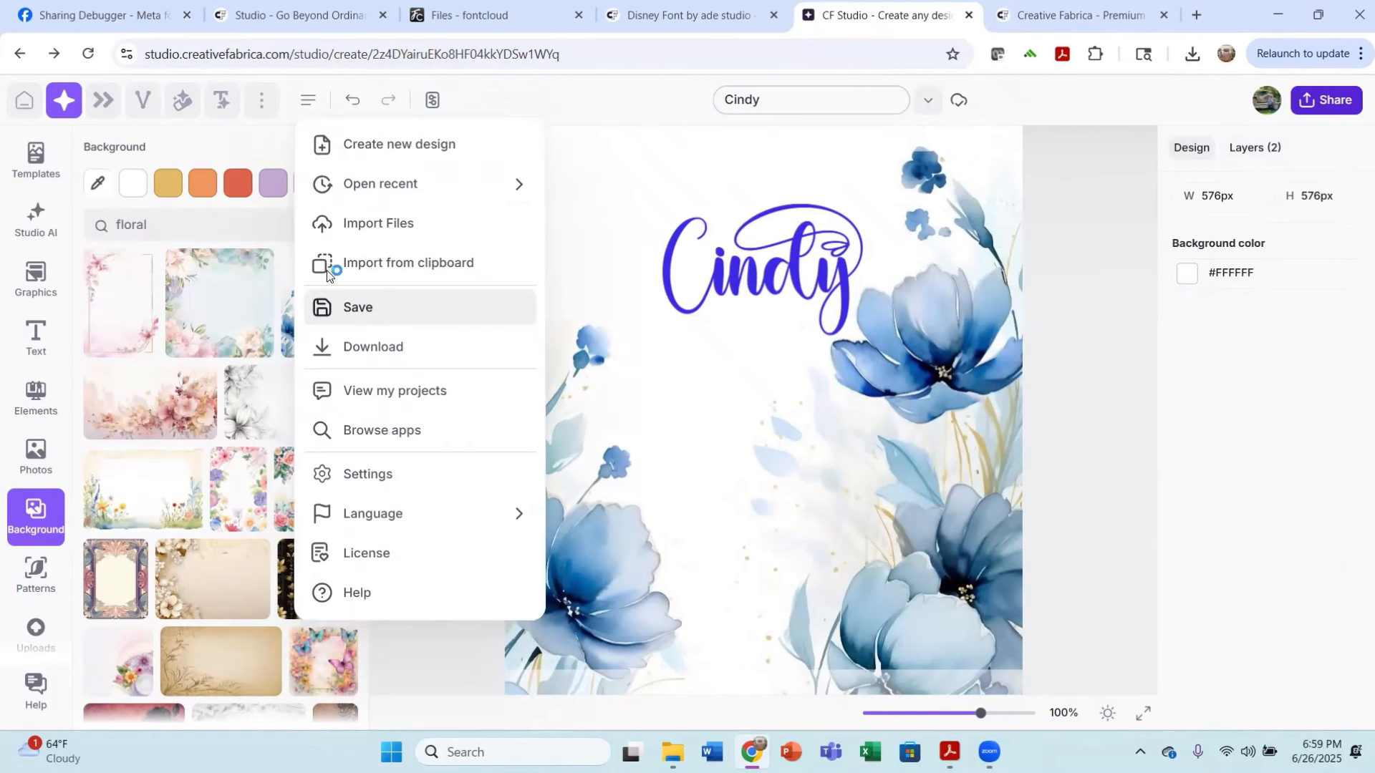
click(345, 313)
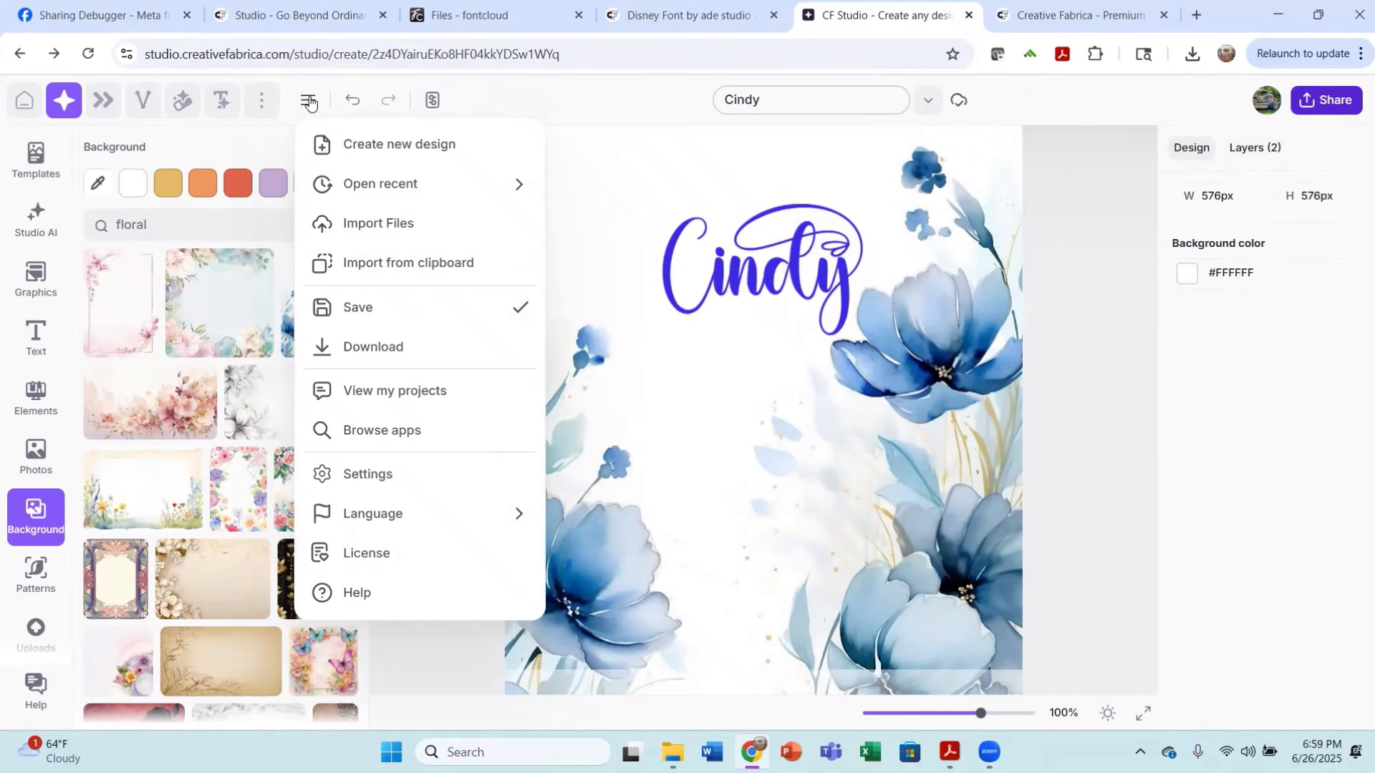
Step: Download the design as a PNG with Remove Background turned on
click(367, 349)
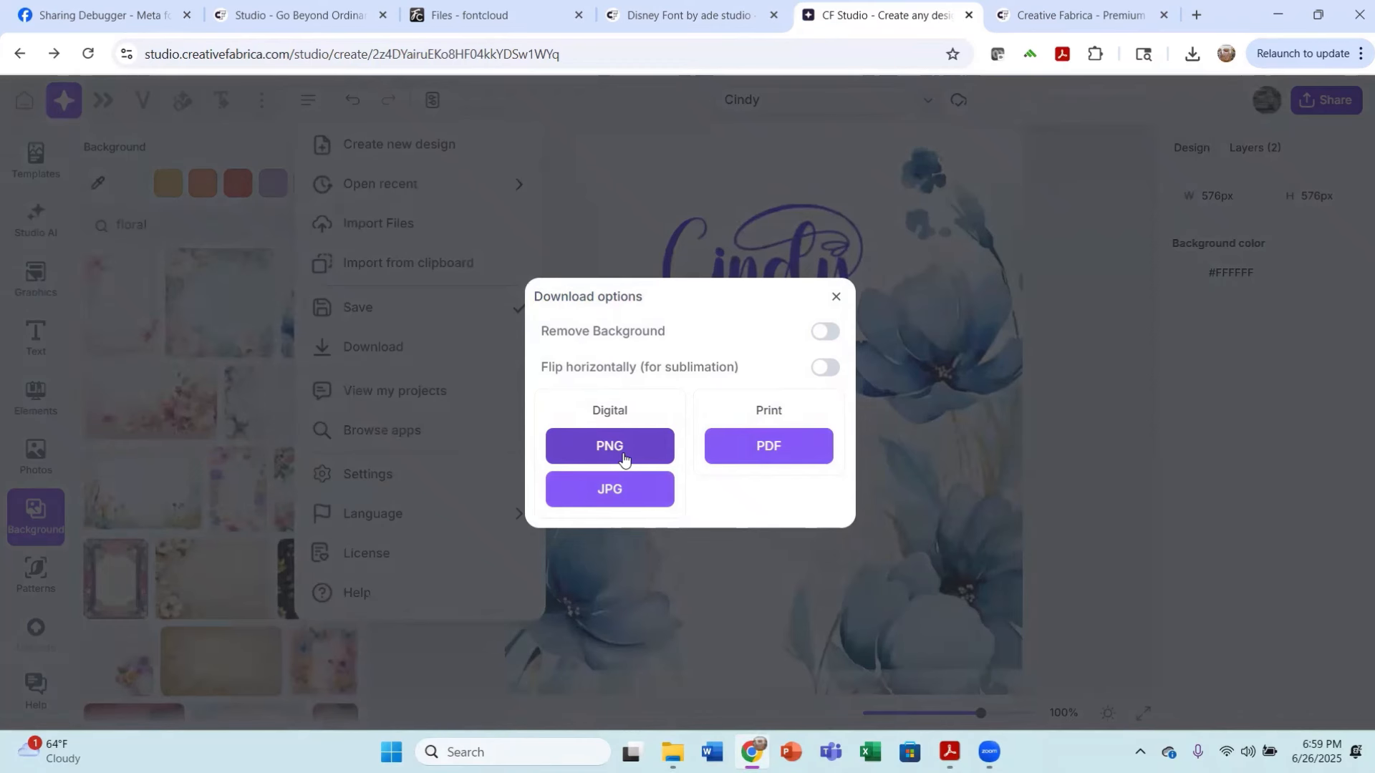
click(842, 334)
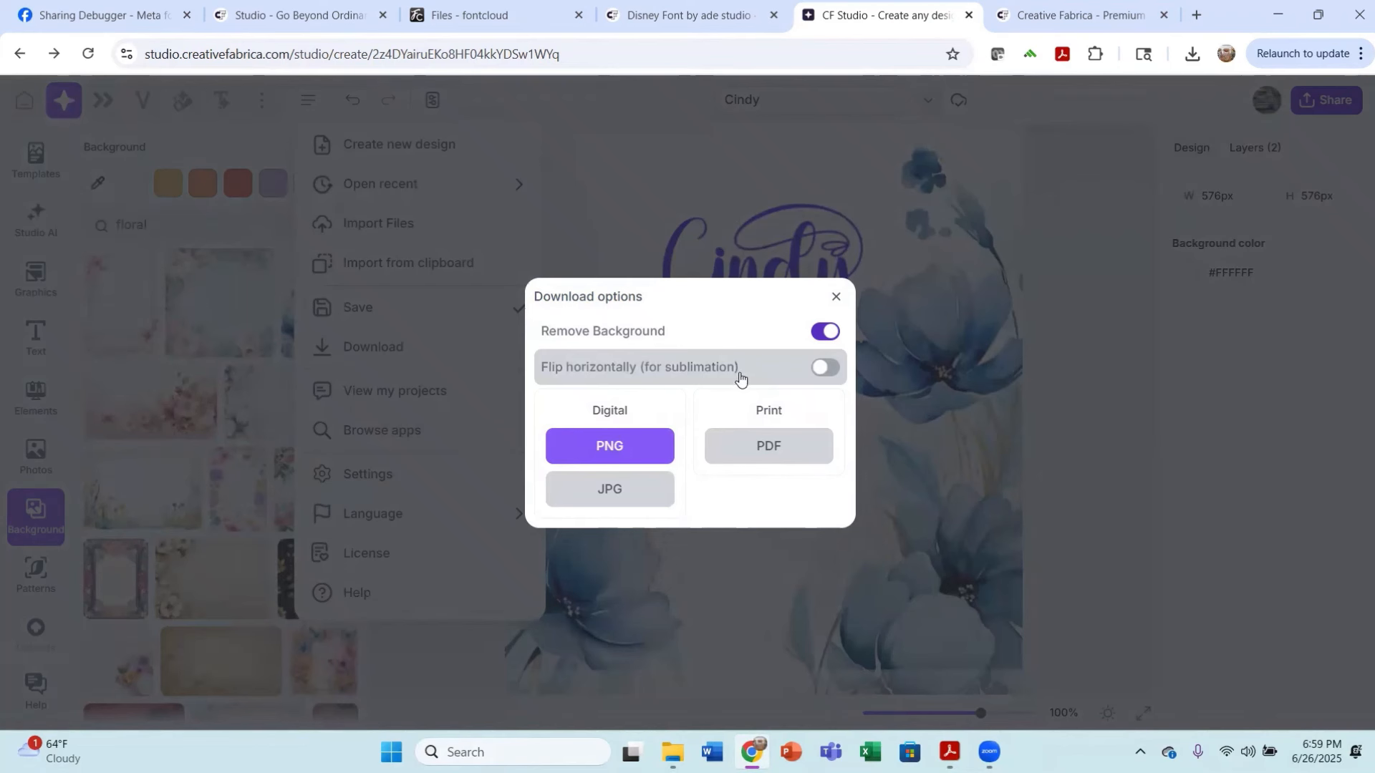
click(653, 455)
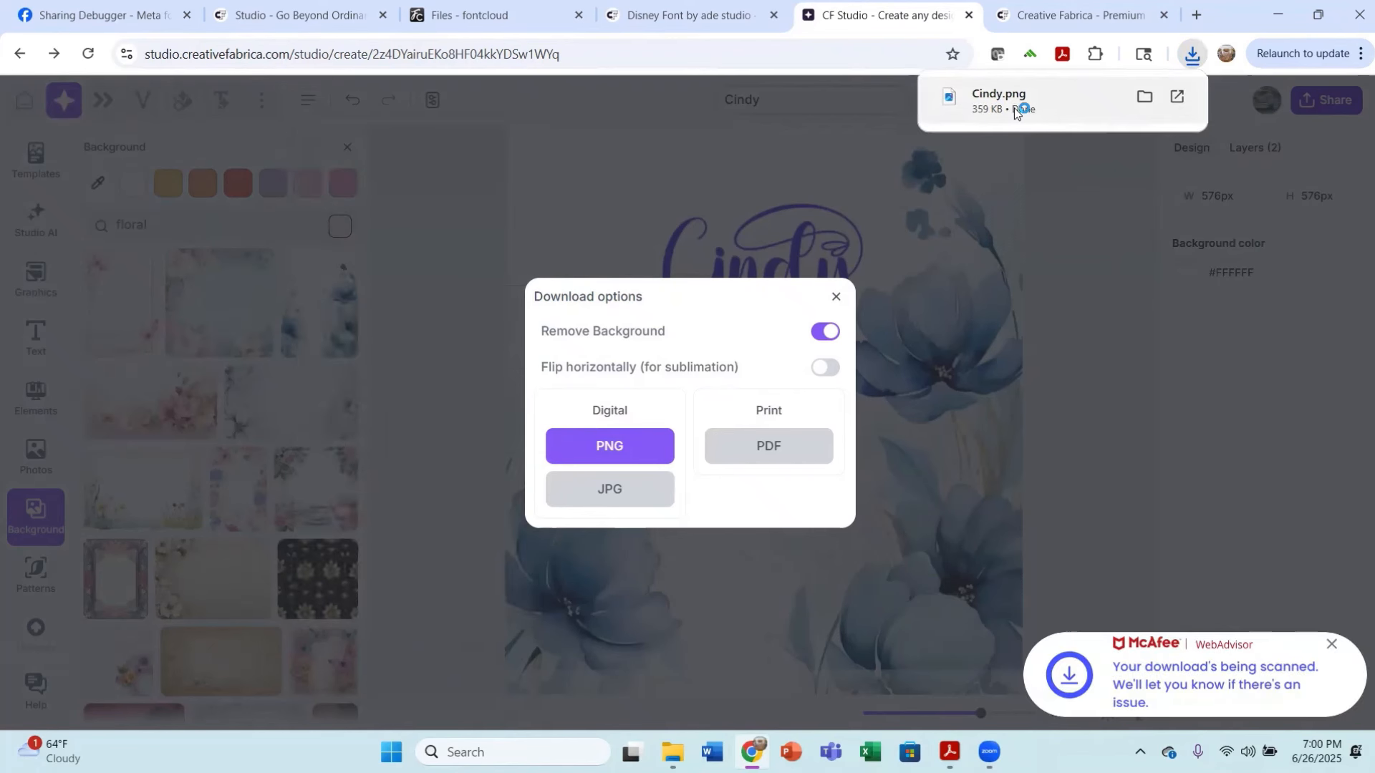
Step: Open the downloaded PNG to check how it turned out, and close the image viewer and the download options
click(1010, 108)
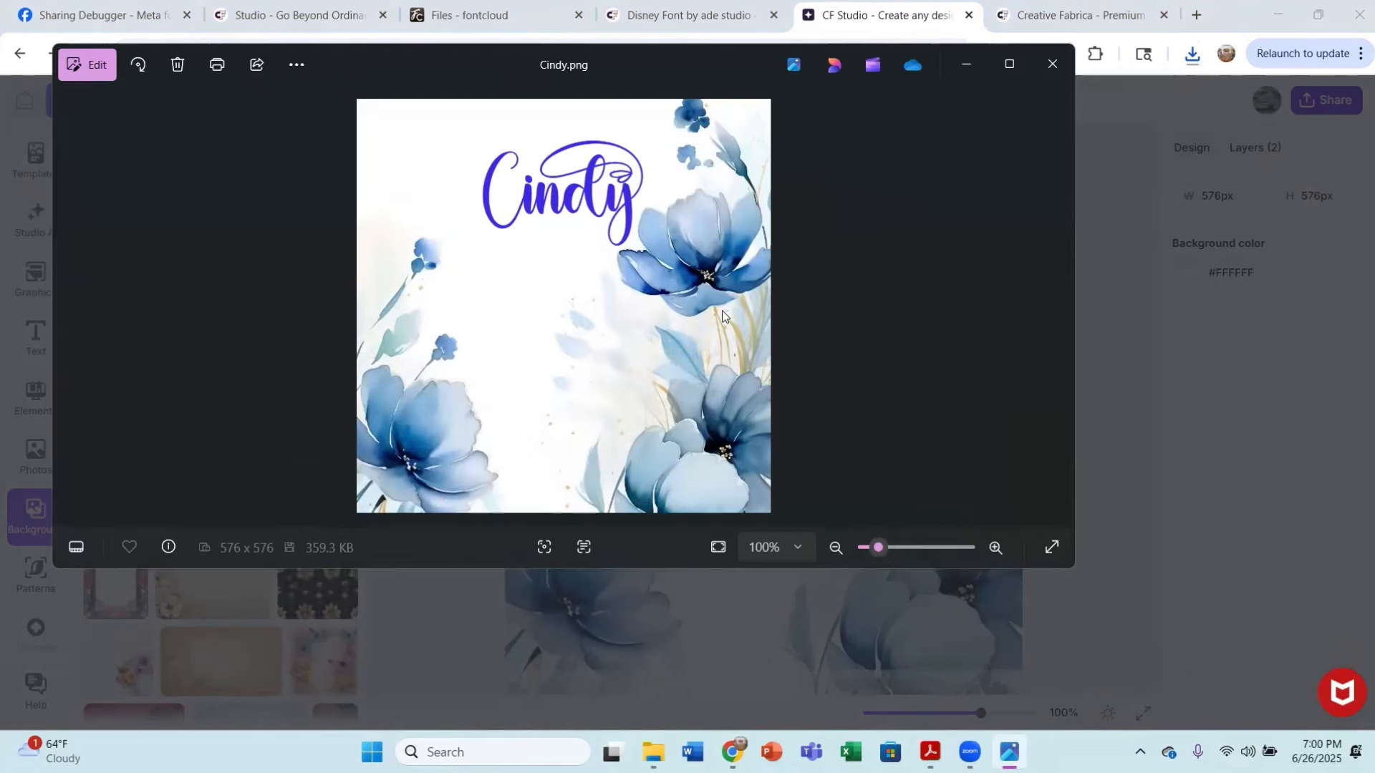
scroll(650, 300, up, 1)
scroll(643, 287, down, 1)
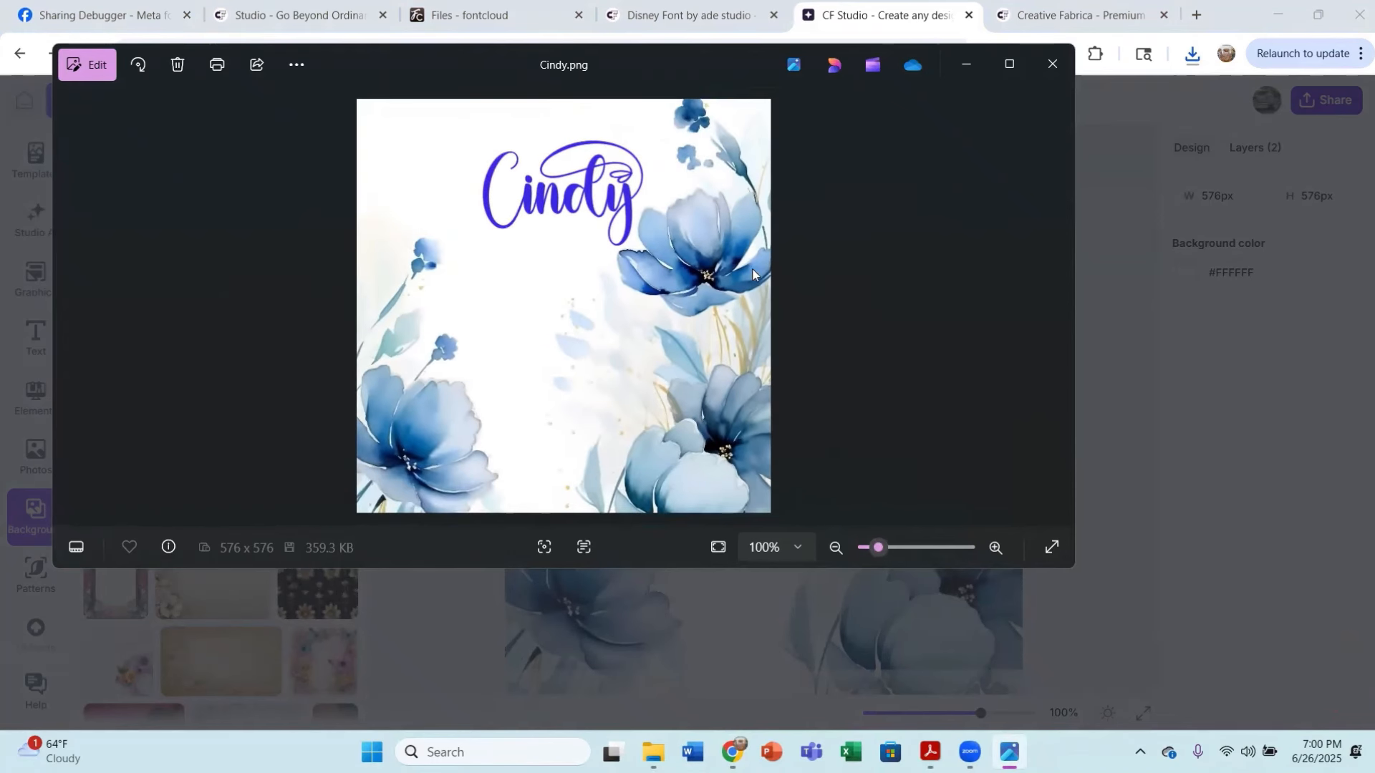
click(1062, 68)
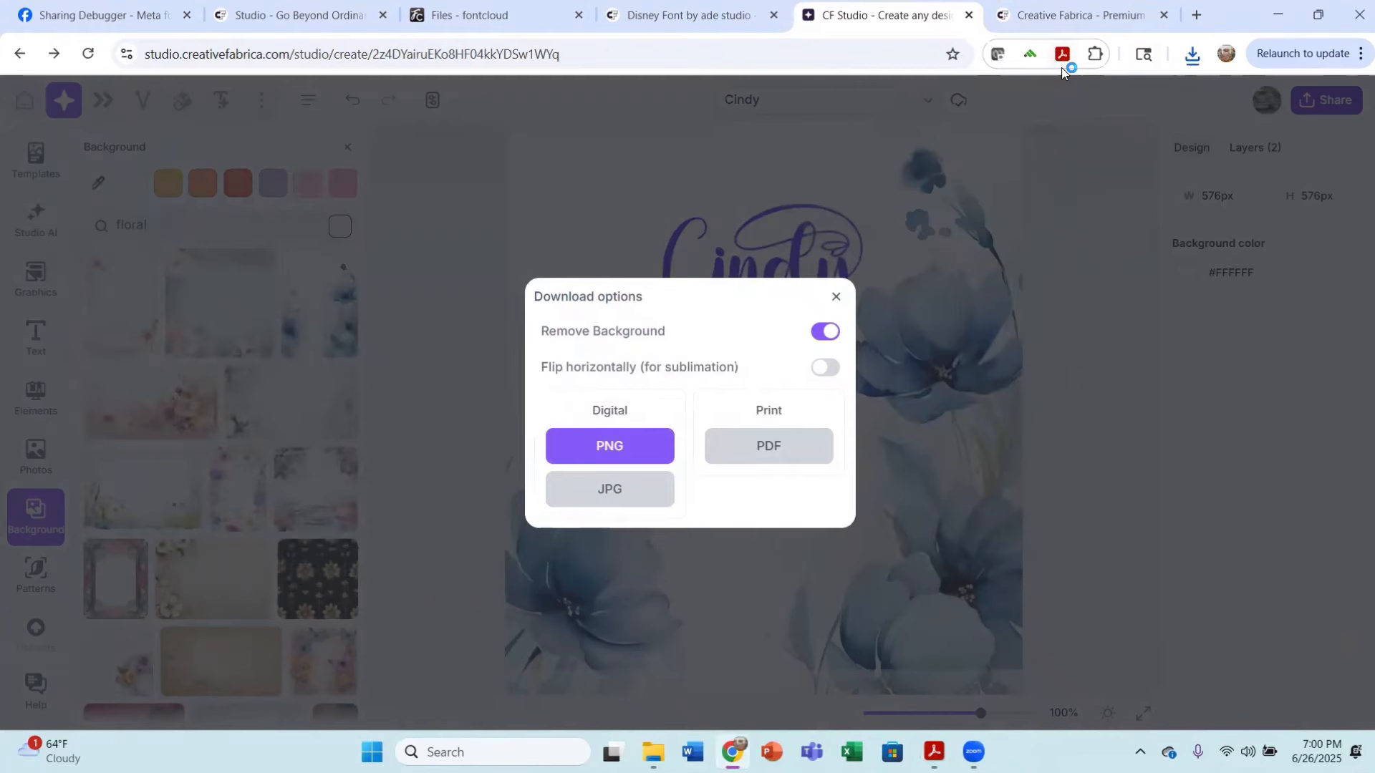
click(832, 300)
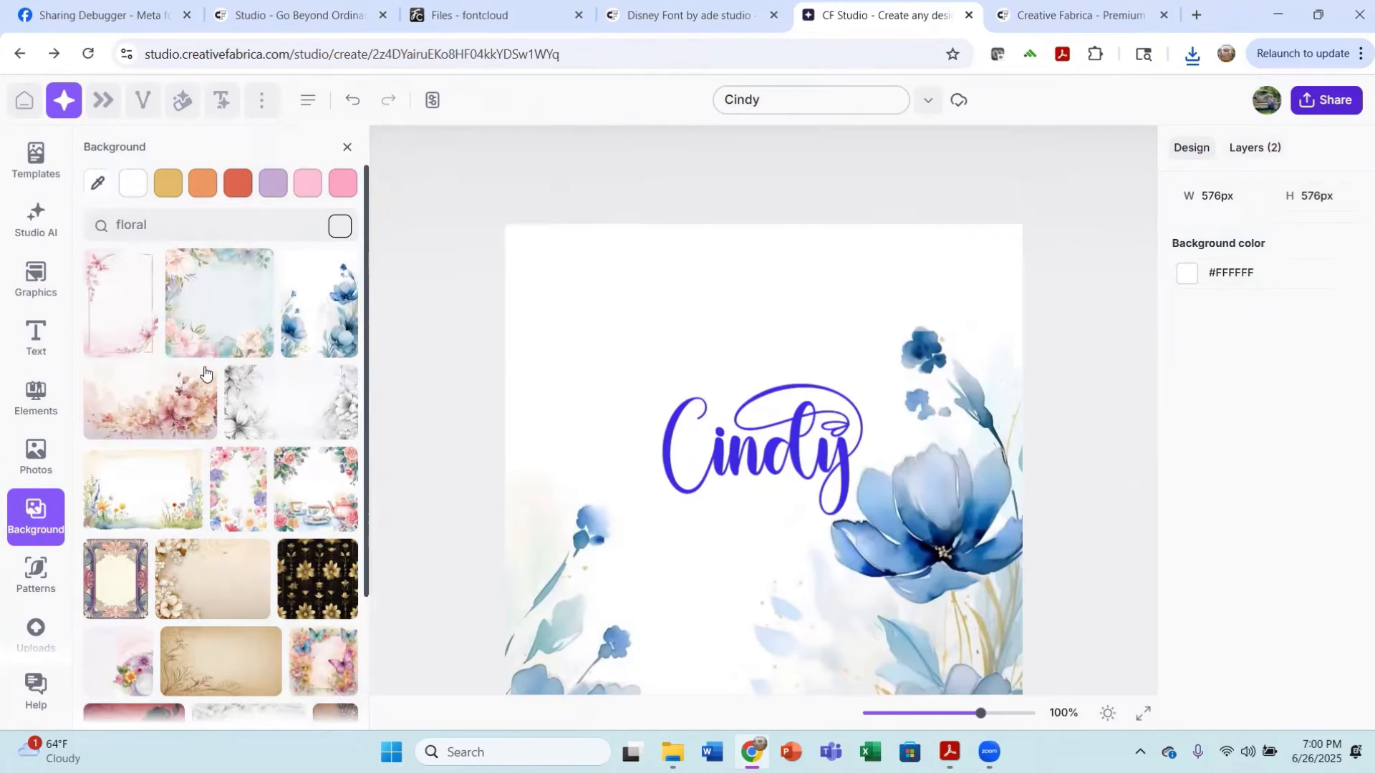
Step: Open the collection of ready-made design templates
click(31, 162)
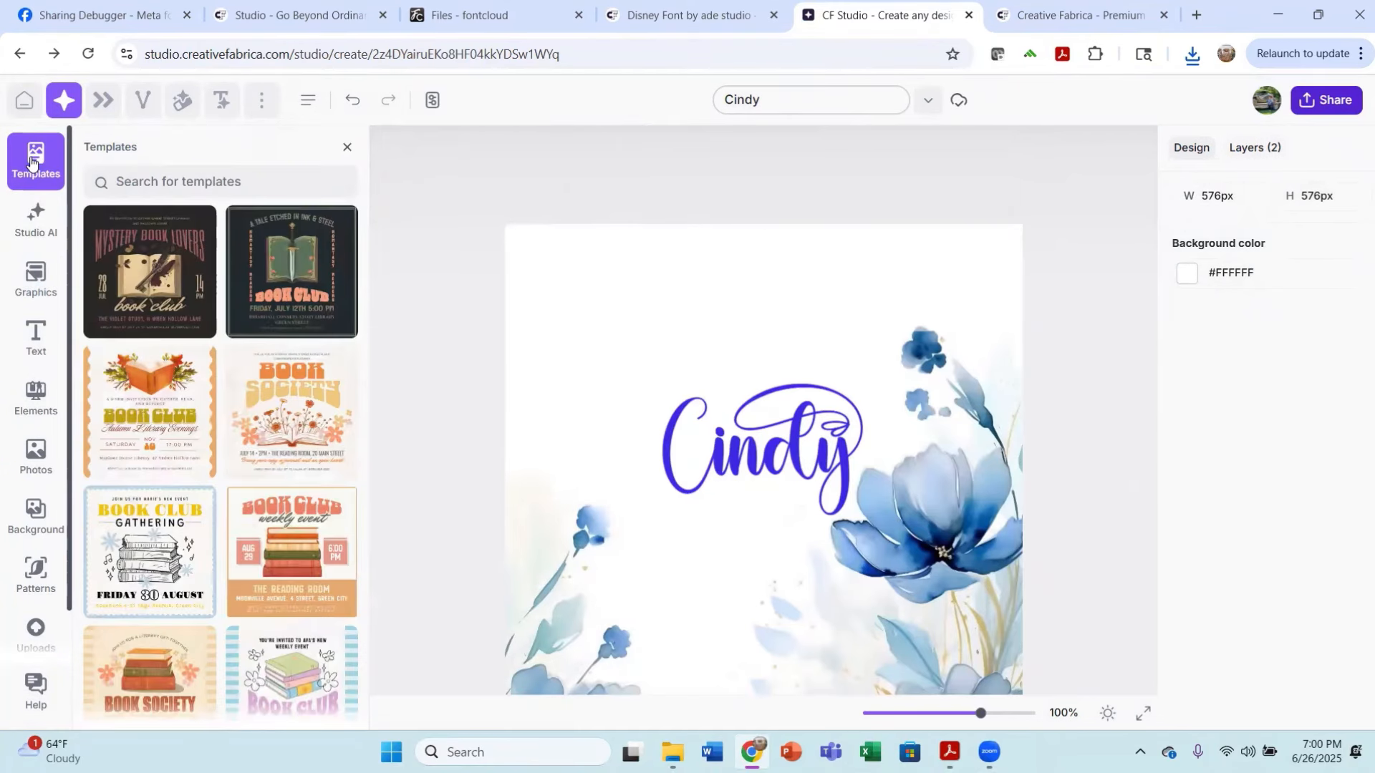